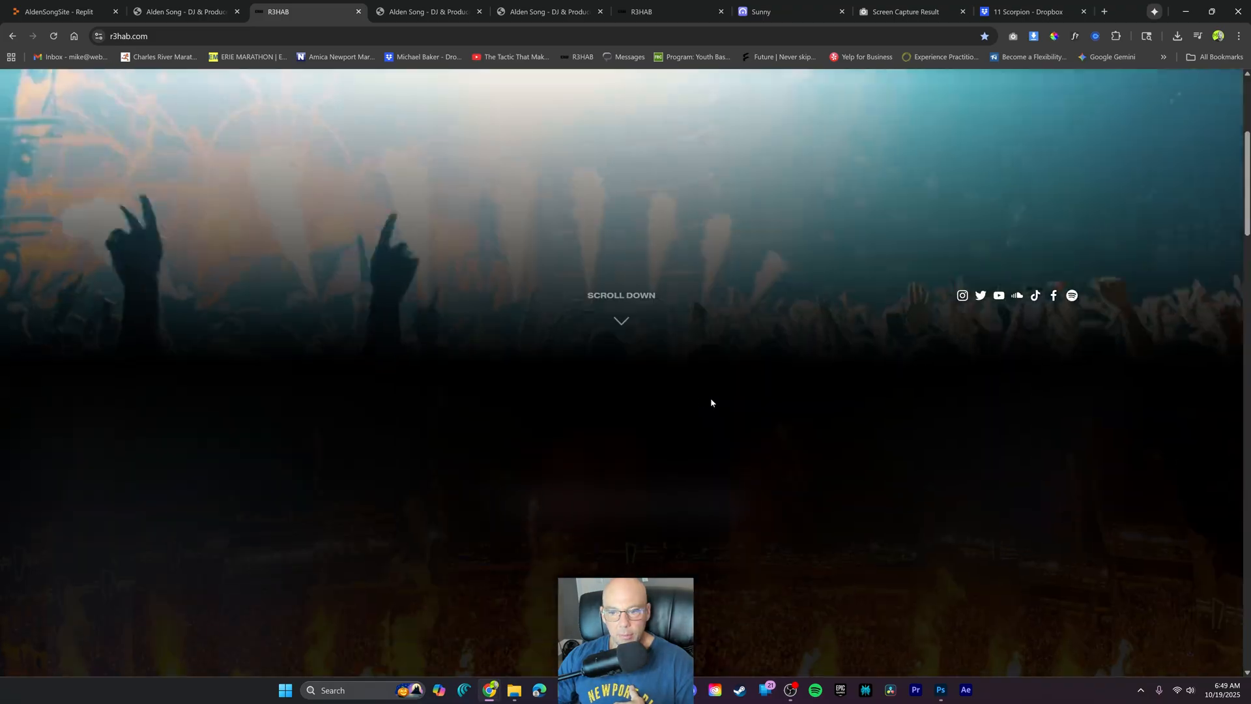
# Open the Sunny release page from the Latest Release section of the R3HAB site
pyautogui.scroll(-5, 715, 371)
pyautogui.scroll(-8, 715, 371)
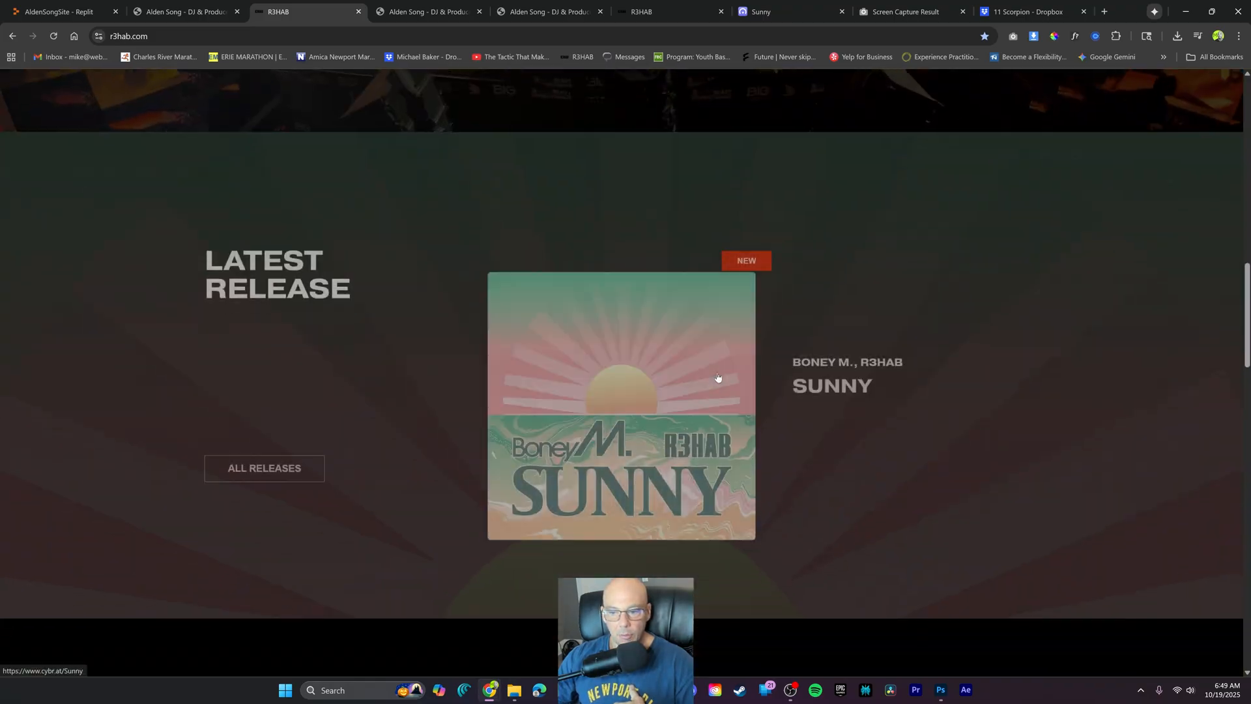
pyautogui.scroll(1, 287, 262)
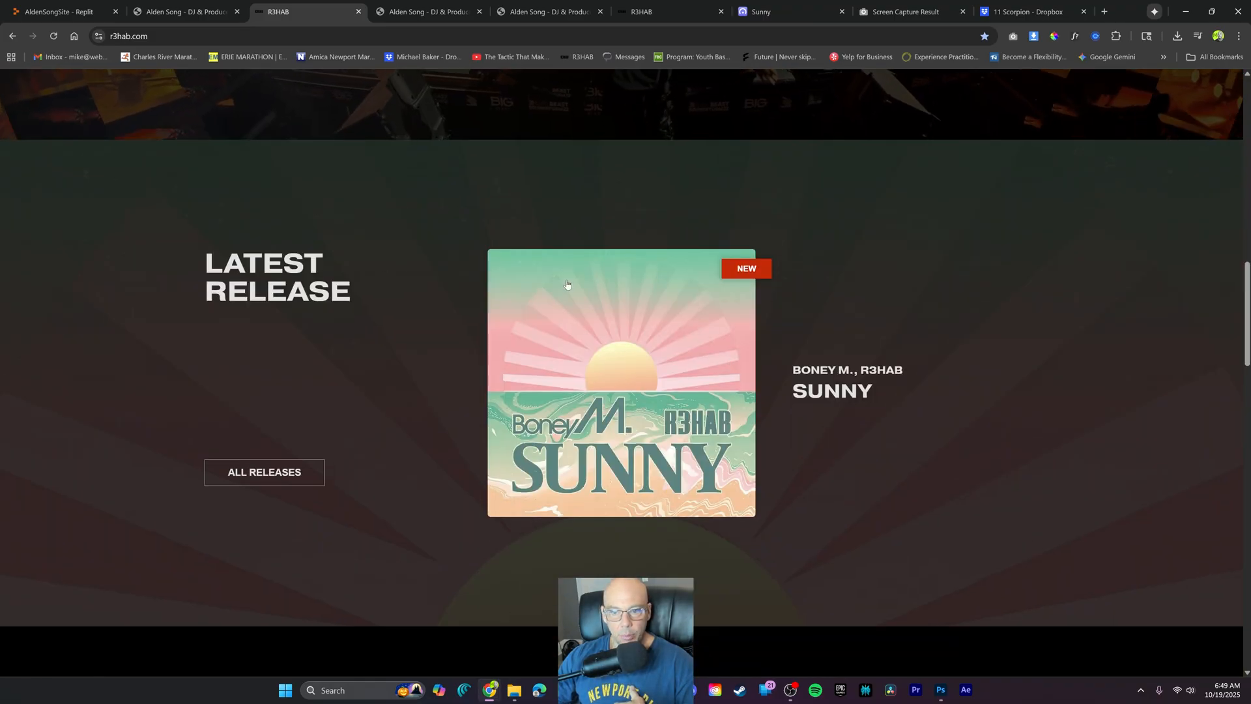
pyautogui.click(605, 357)
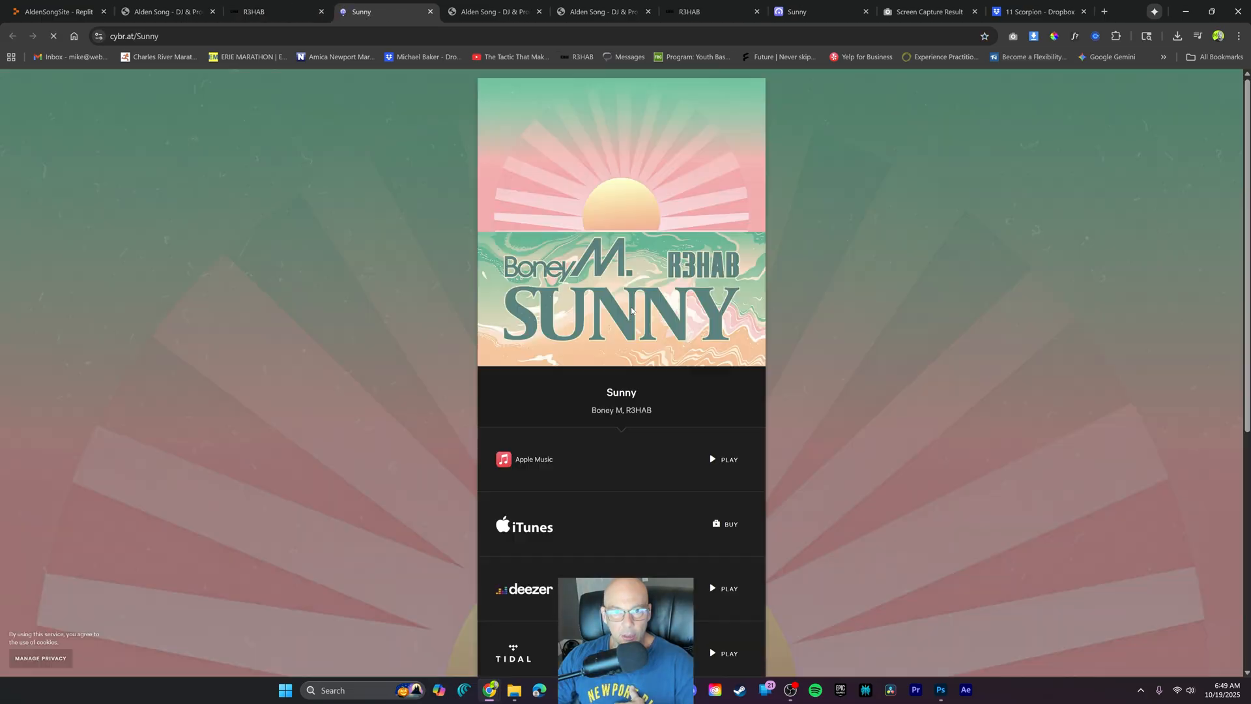
# Examine the Sunny page's layout, including its cover art, background and list of streaming service links
pyautogui.click(287, 12)
pyautogui.click(380, 12)
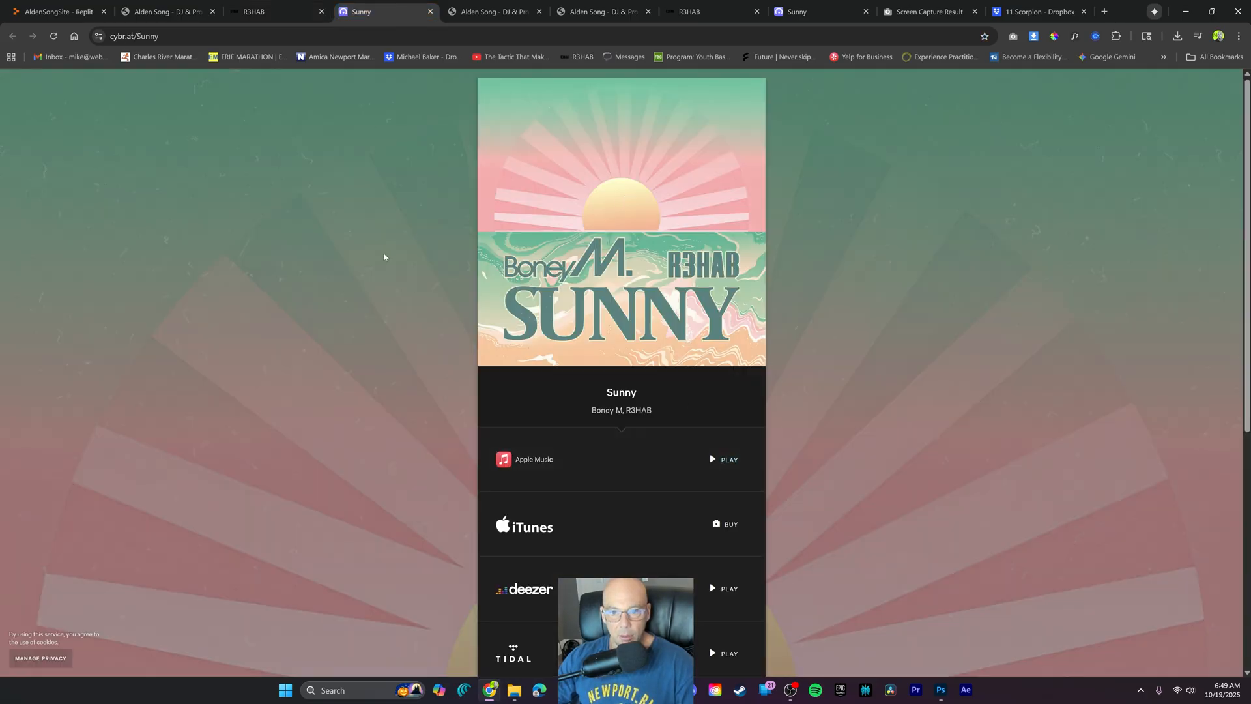
pyautogui.scroll(-5, 966, 343)
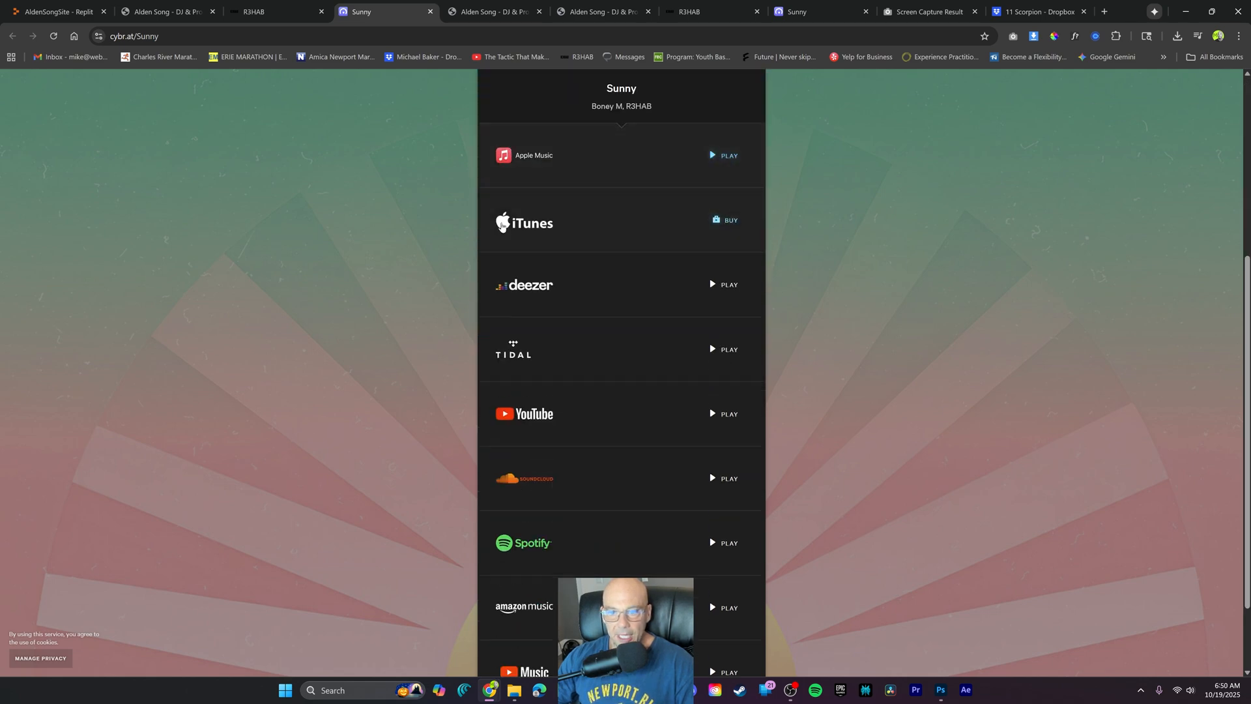
pyautogui.scroll(-2, 514, 515)
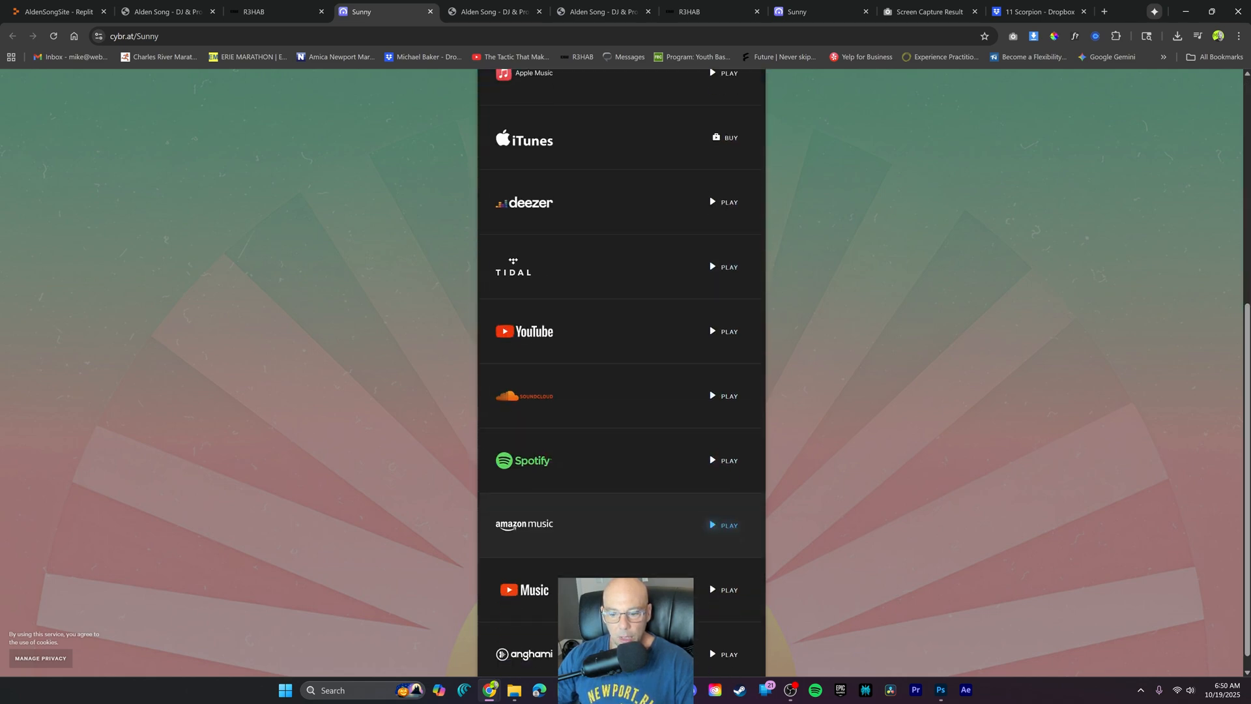
pyautogui.scroll(7, 592, 414)
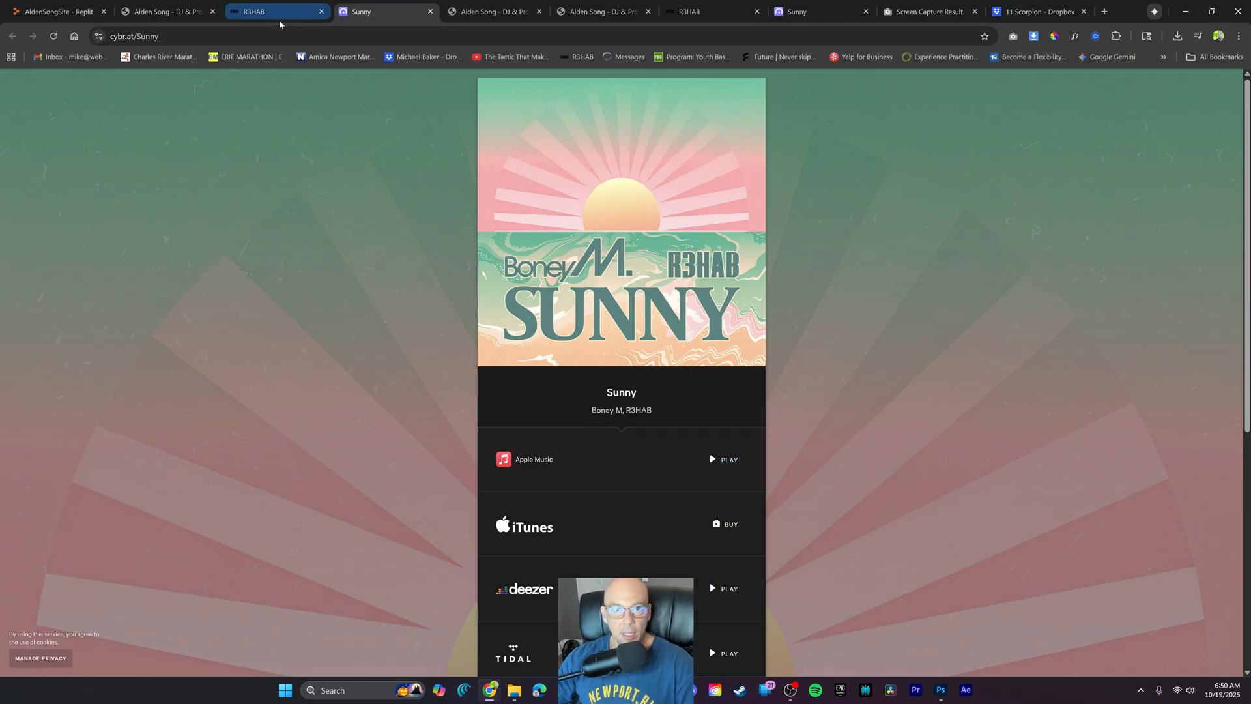
# Switch to the Scorpion Links document in Google Docs and select all of its streaming links
pyautogui.moveTo(0, 140); pyautogui.dragTo(484, 153)
pyautogui.click(708, 154)
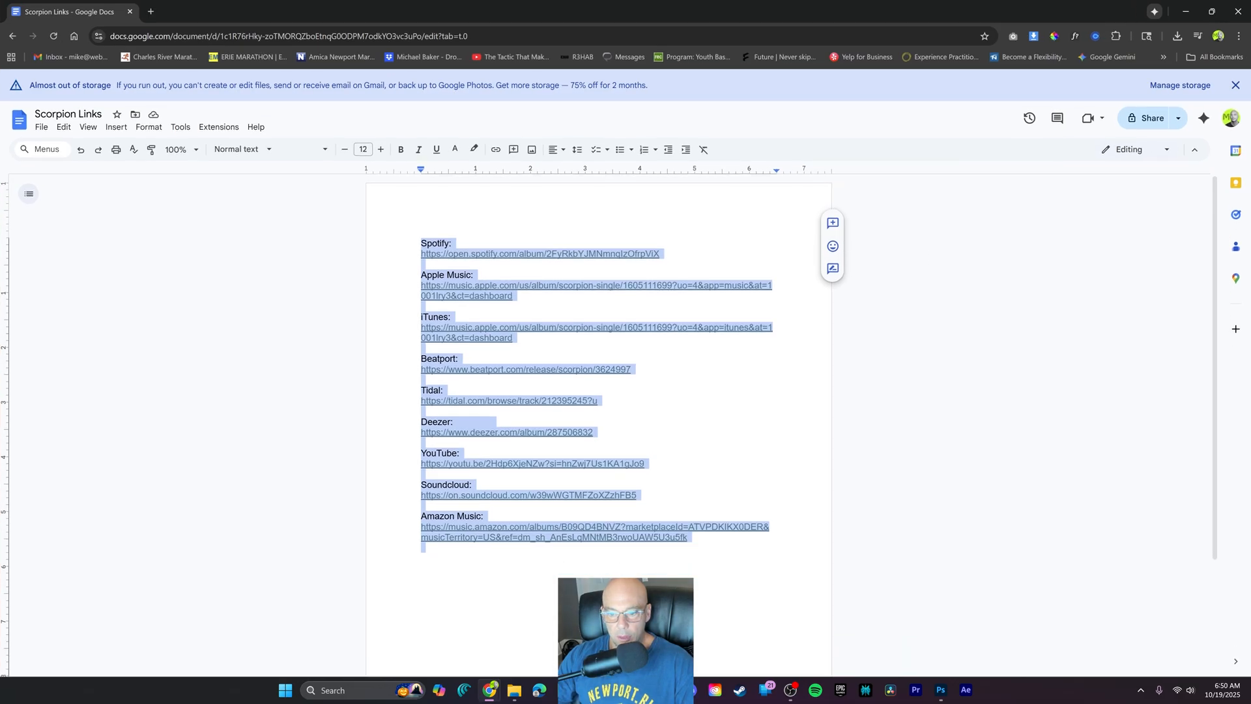
pyautogui.click(492, 421)
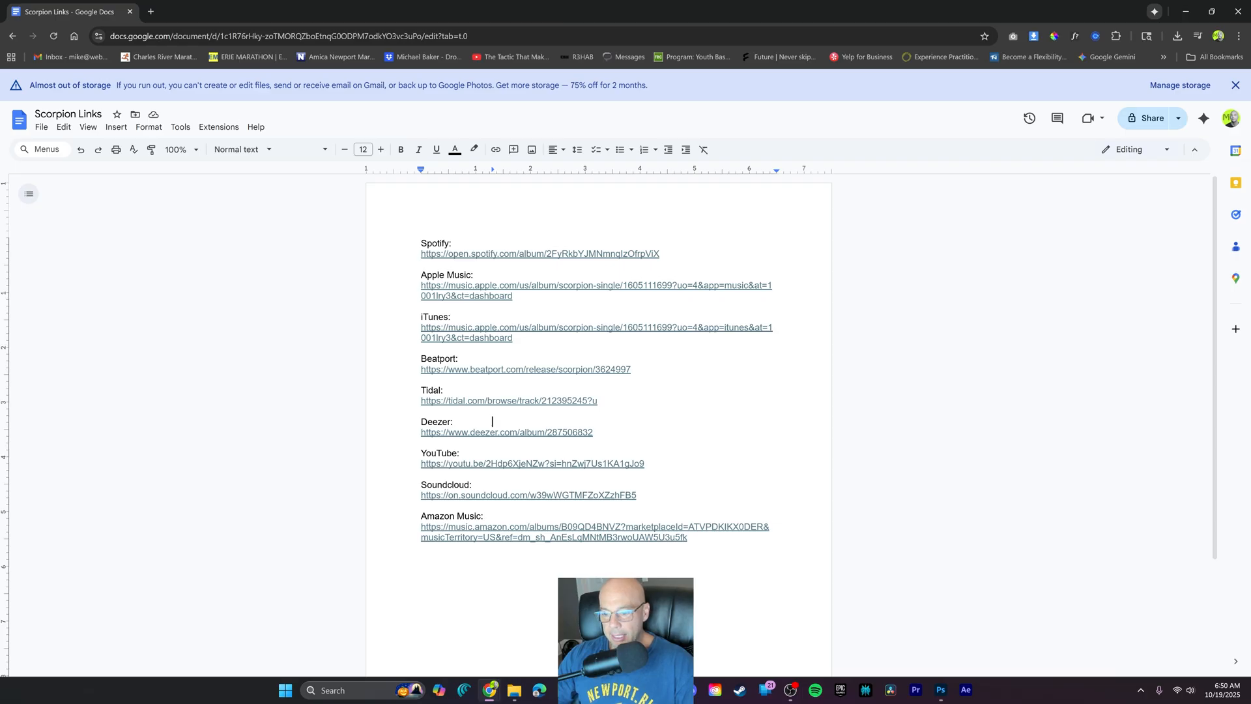
pyautogui.hotkey('ctrl', 'a')
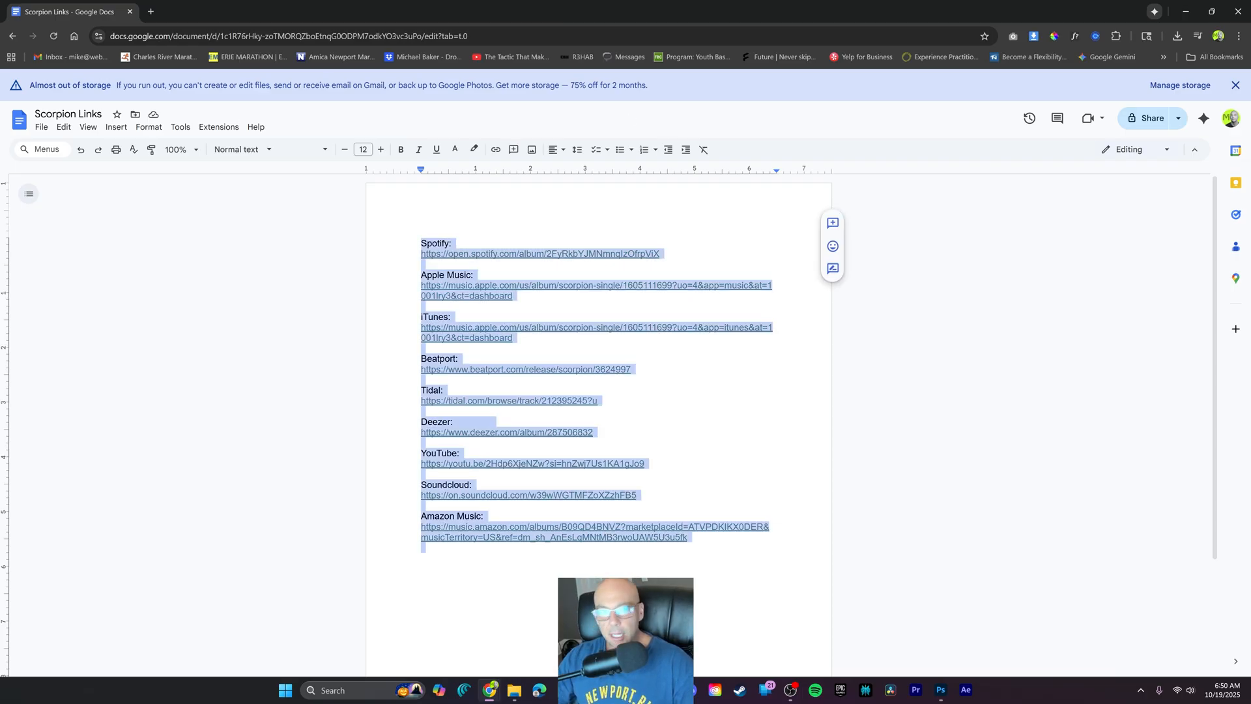
pyautogui.hotkey('alt', 'Tab')
pyautogui.click(1186, 11)
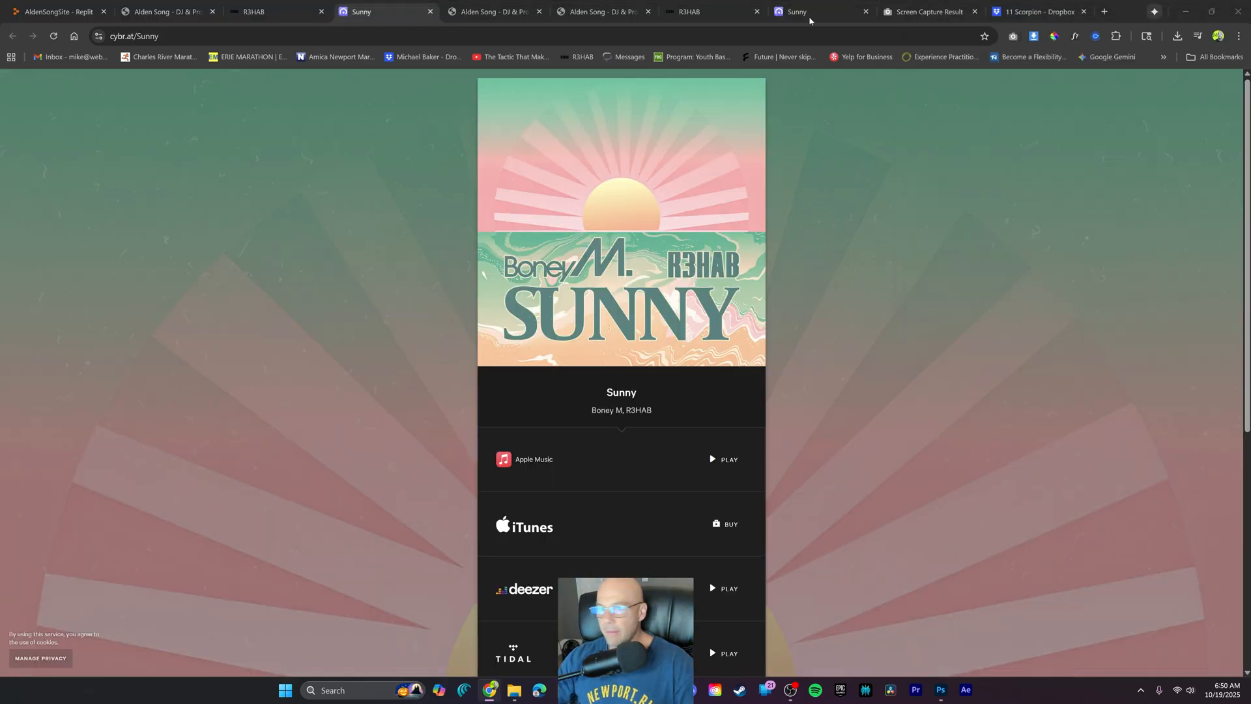
# Switch to the AldenSongSite project in Replit, run the app and attach alden-song-scorpion_coverart.jpeg to the agent prompt
pyautogui.click(65, 12)
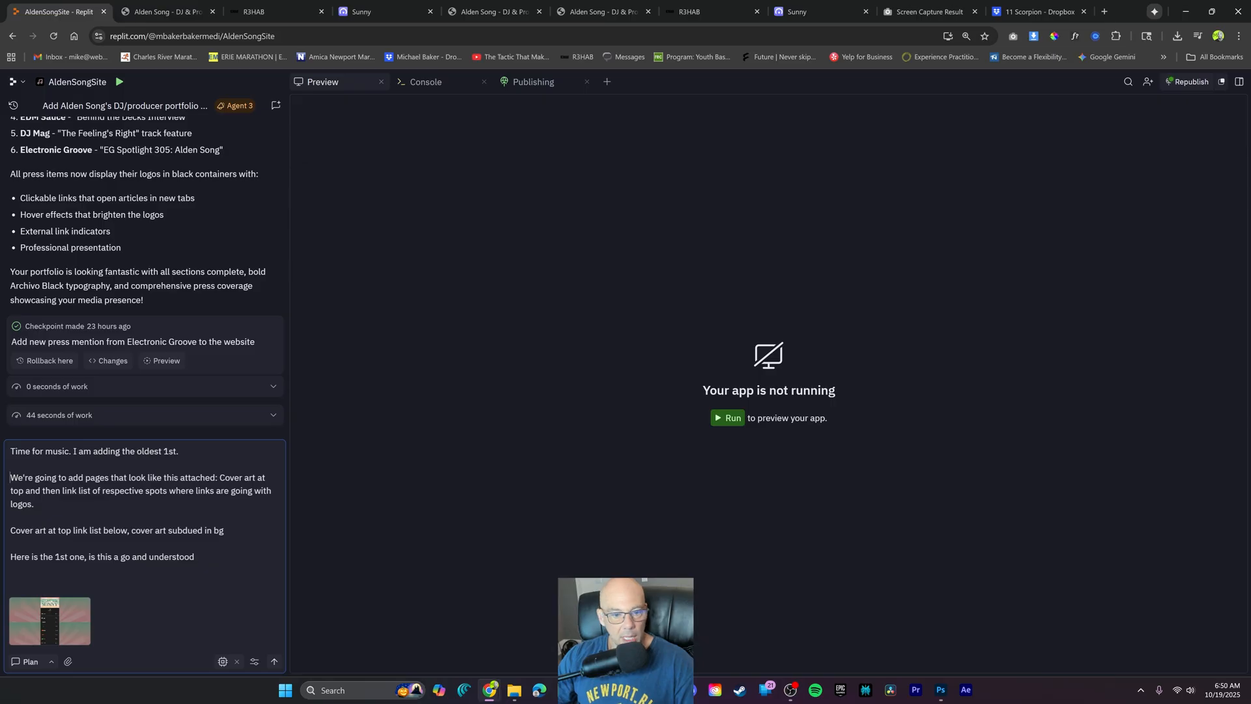
pyautogui.click(727, 417)
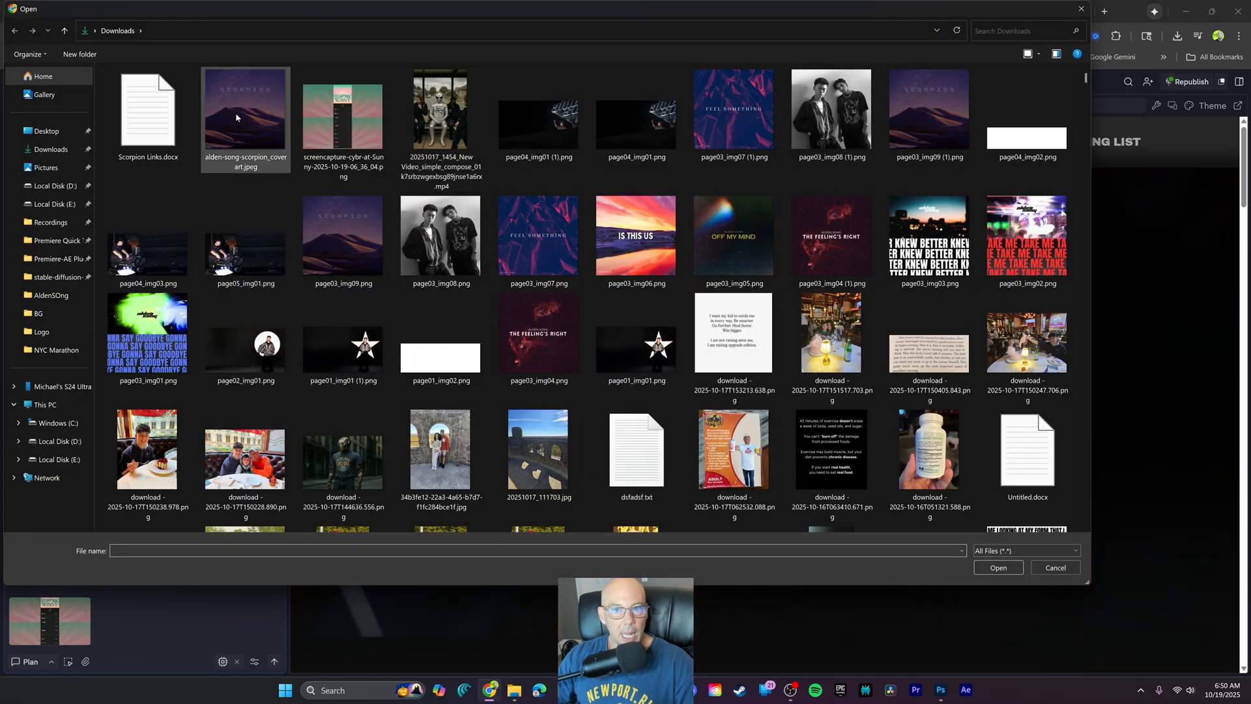
pyautogui.doubleClick(236, 116)
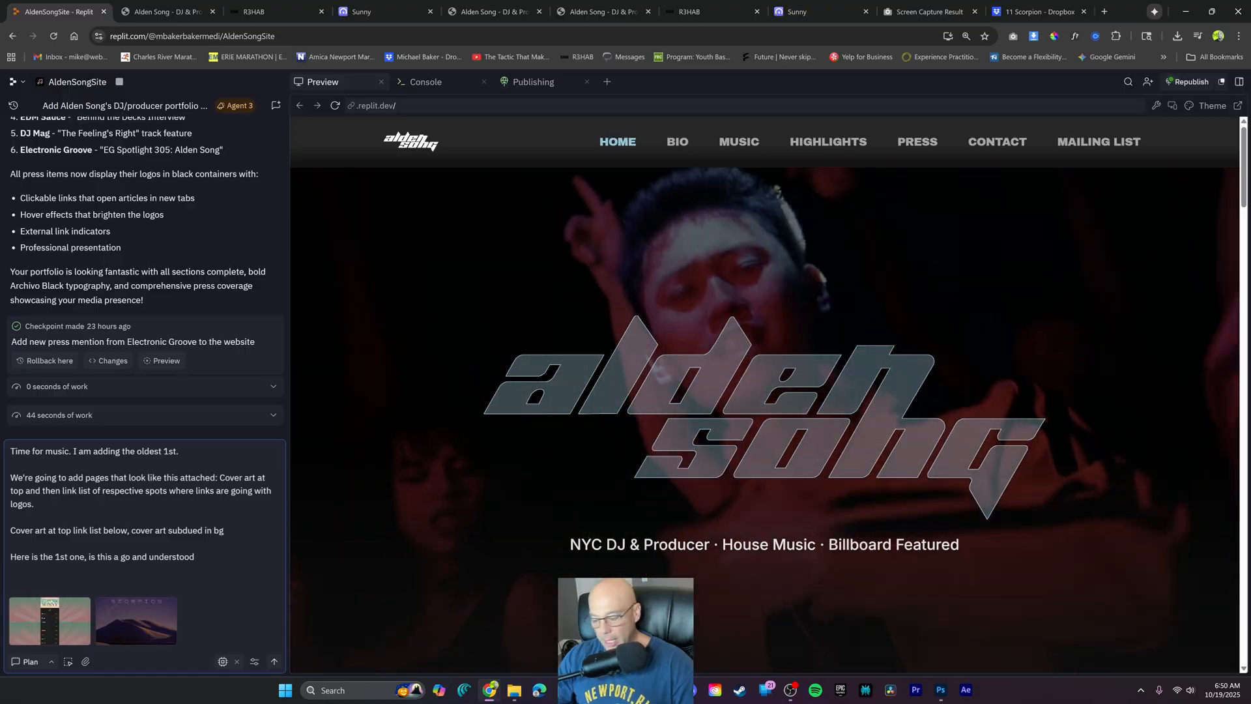
# Copy all the streaming links from the Scorpion Links document and paste them at the end of the agent prompt
pyautogui.hotkey('shift', 'Return')
pyautogui.hotkey('shift', 'Return')
pyautogui.hotkey('shift', 'Return')
pyautogui.hotkey('shift', 'Return')
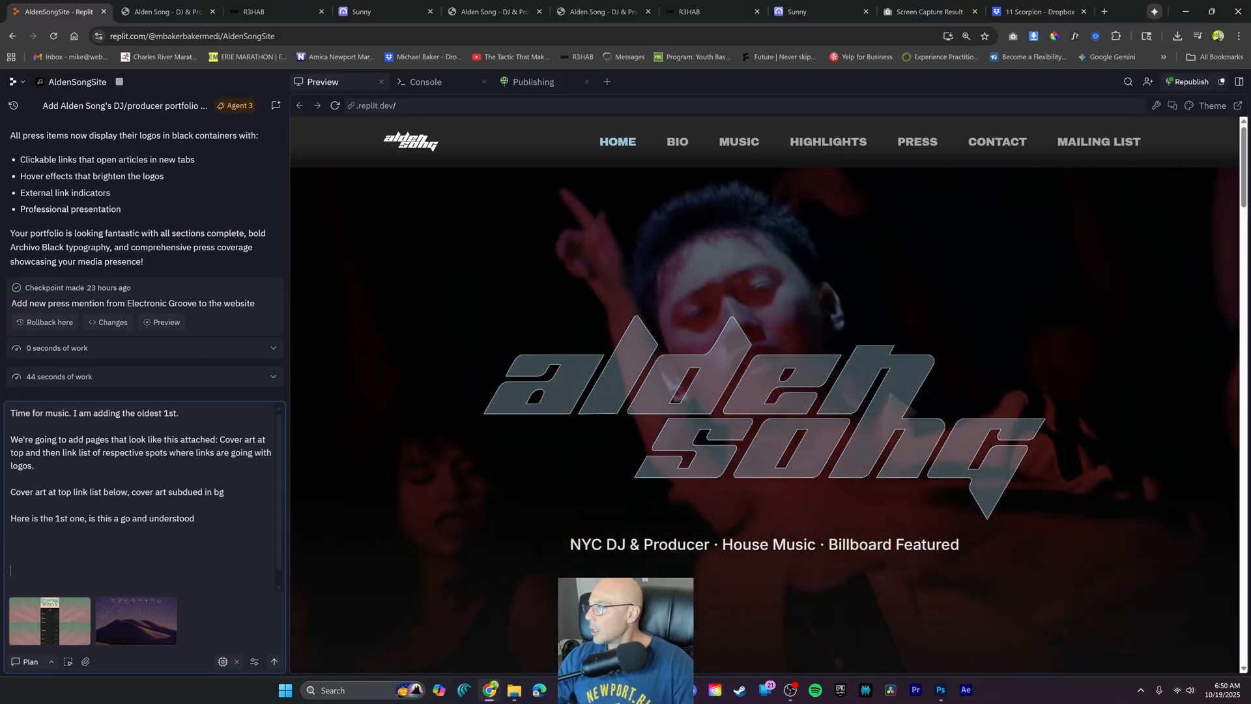
pyautogui.hotkey('alt', 'Tab')
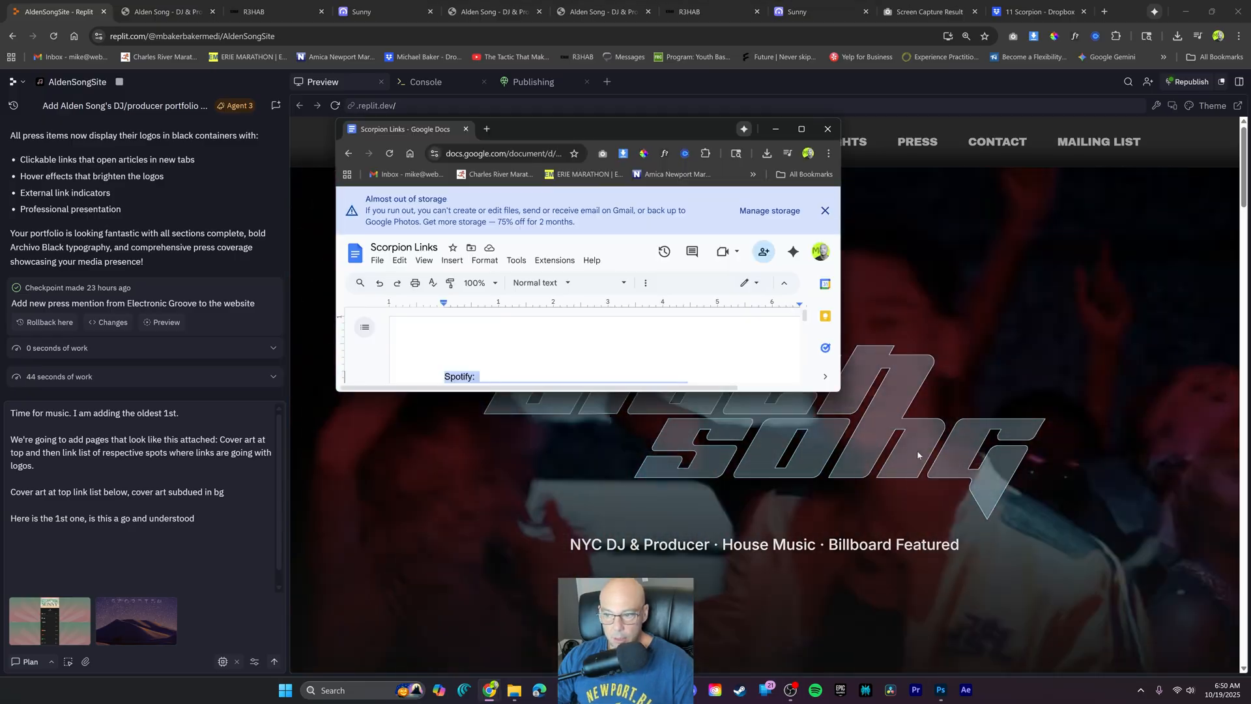
pyautogui.moveTo(840, 393); pyautogui.dragTo(1065, 679)
pyautogui.rightClick(654, 334)
pyautogui.click(687, 364)
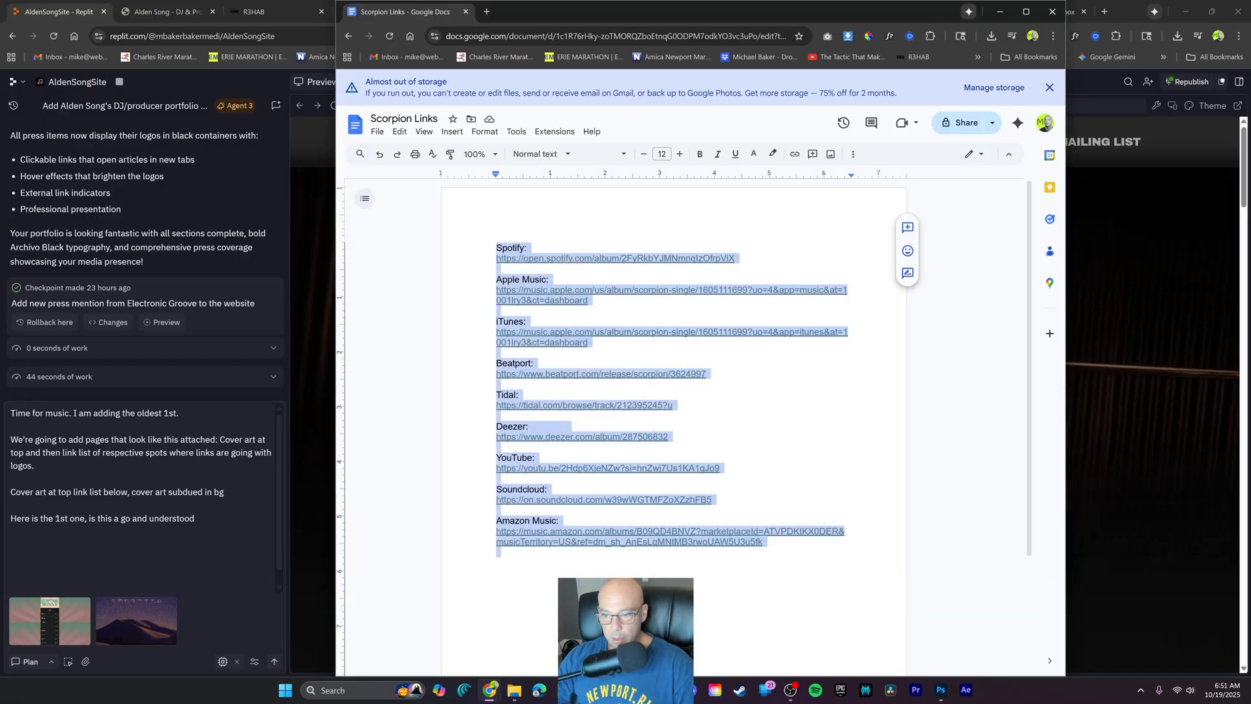
pyautogui.hotkey('alt', 'Tab')
pyautogui.hotkey('ctrl', 'v')
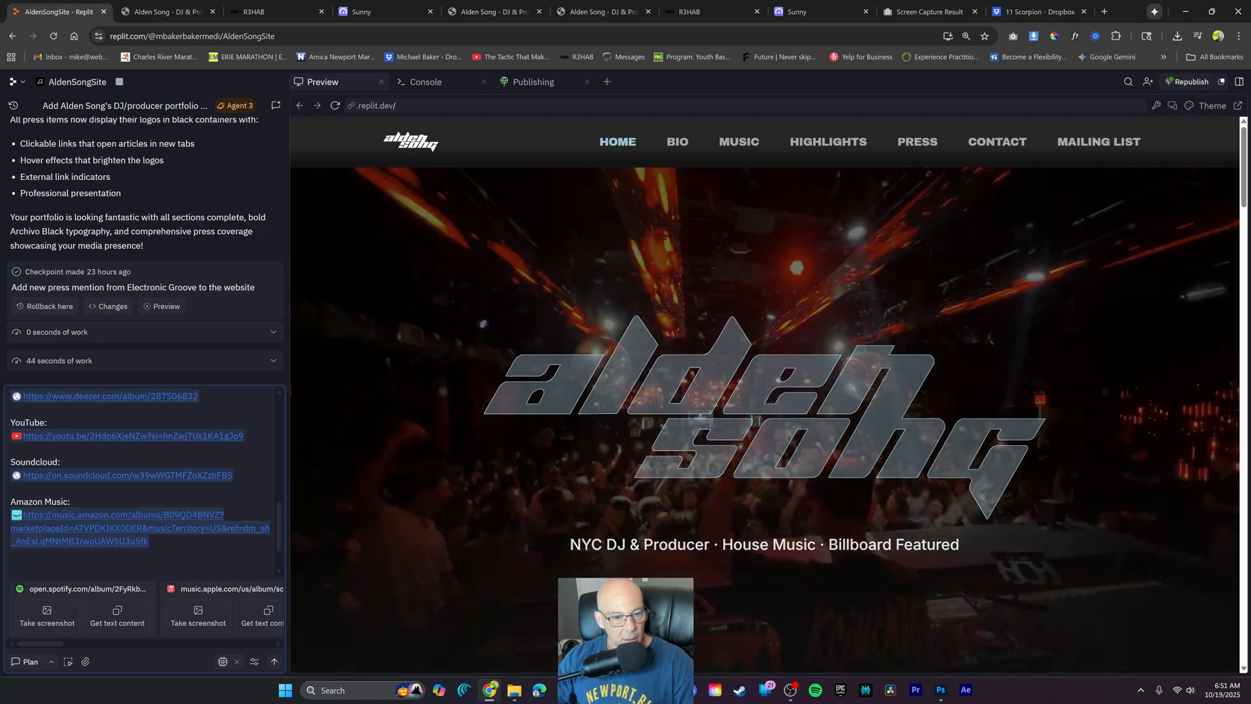
pyautogui.scroll(3, 22, 478)
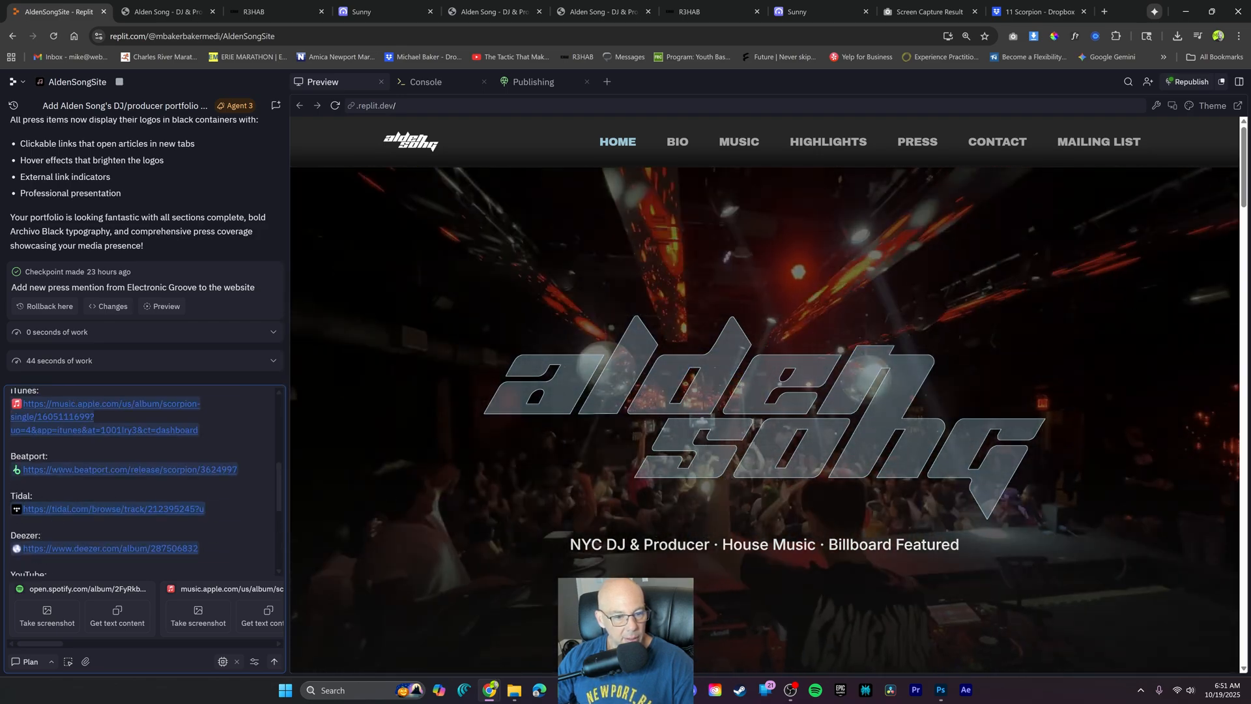
pyautogui.scroll(3, 15, 479)
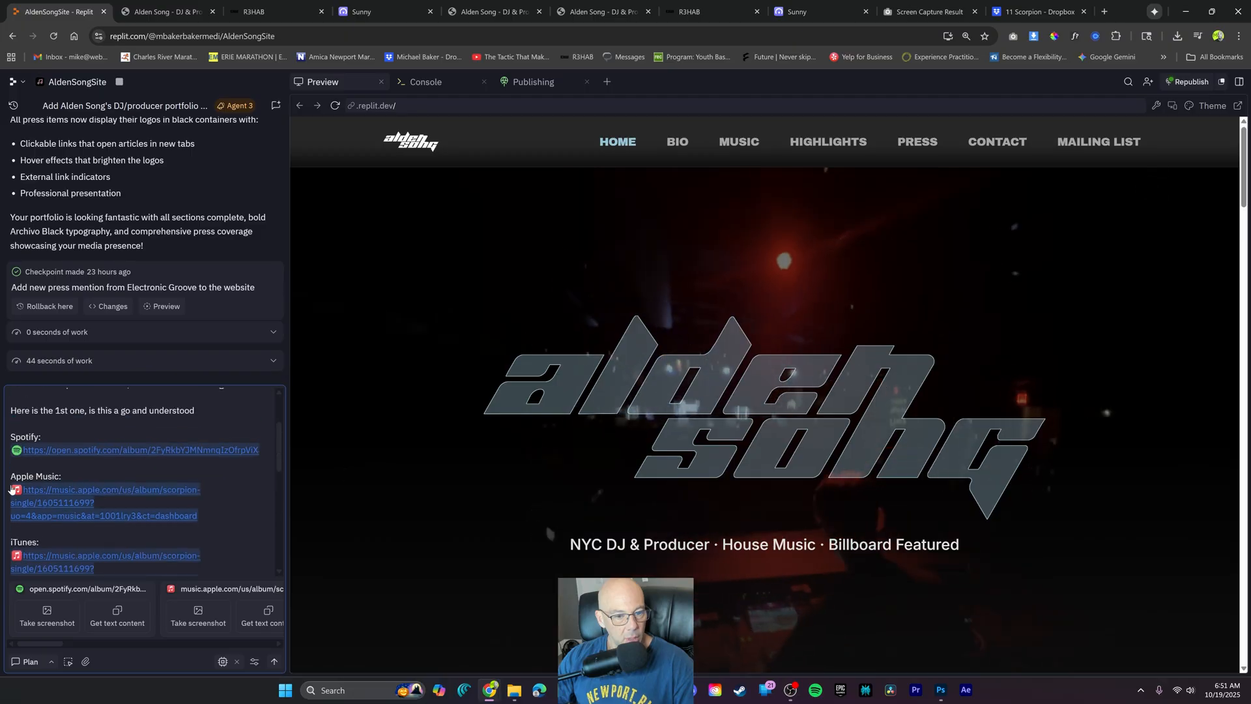
pyautogui.scroll(3, 16, 479)
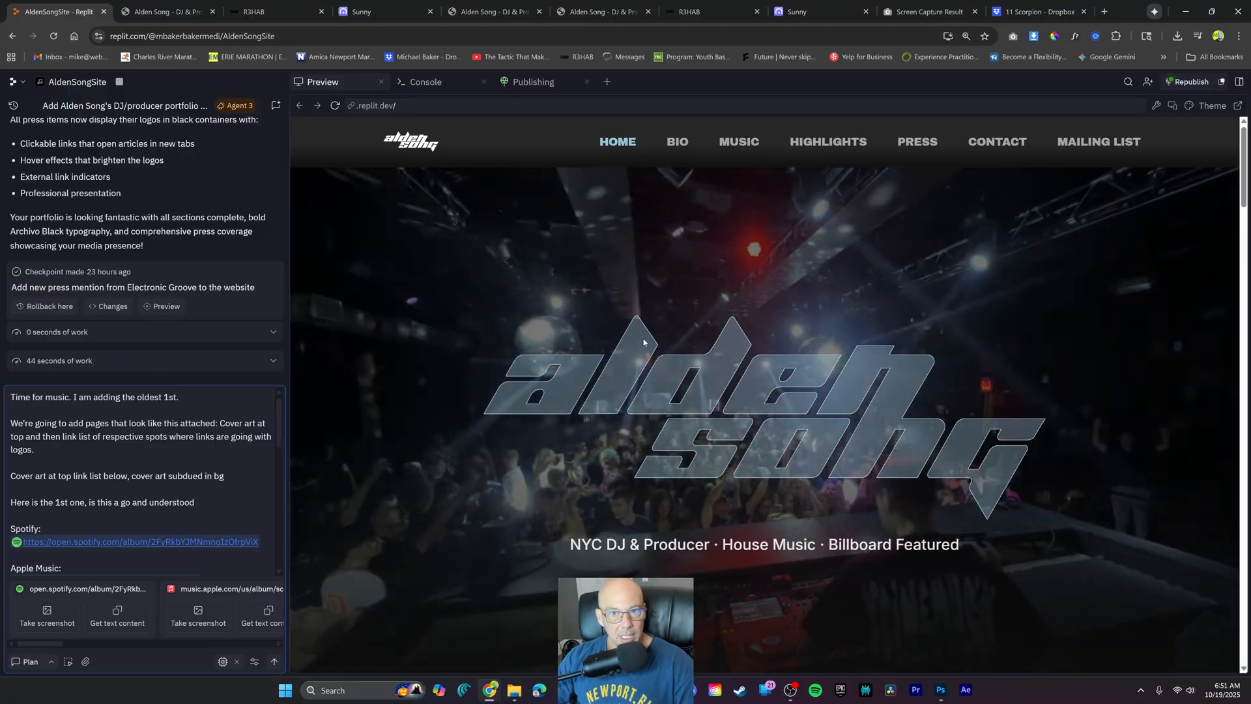
# Examine the release cards in the Music section of the site preview, from Tekera through Scorpion
pyautogui.scroll(-10, 782, 358)
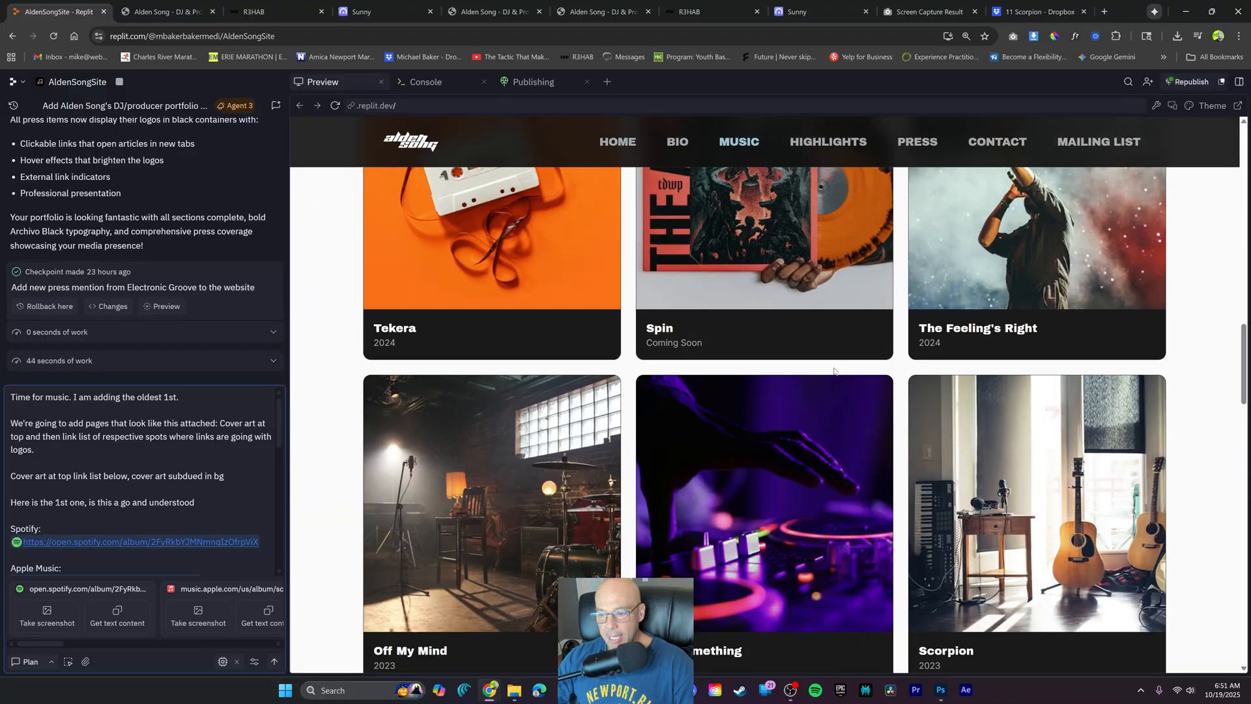
pyautogui.scroll(2, 834, 372)
pyautogui.scroll(-2, 645, 461)
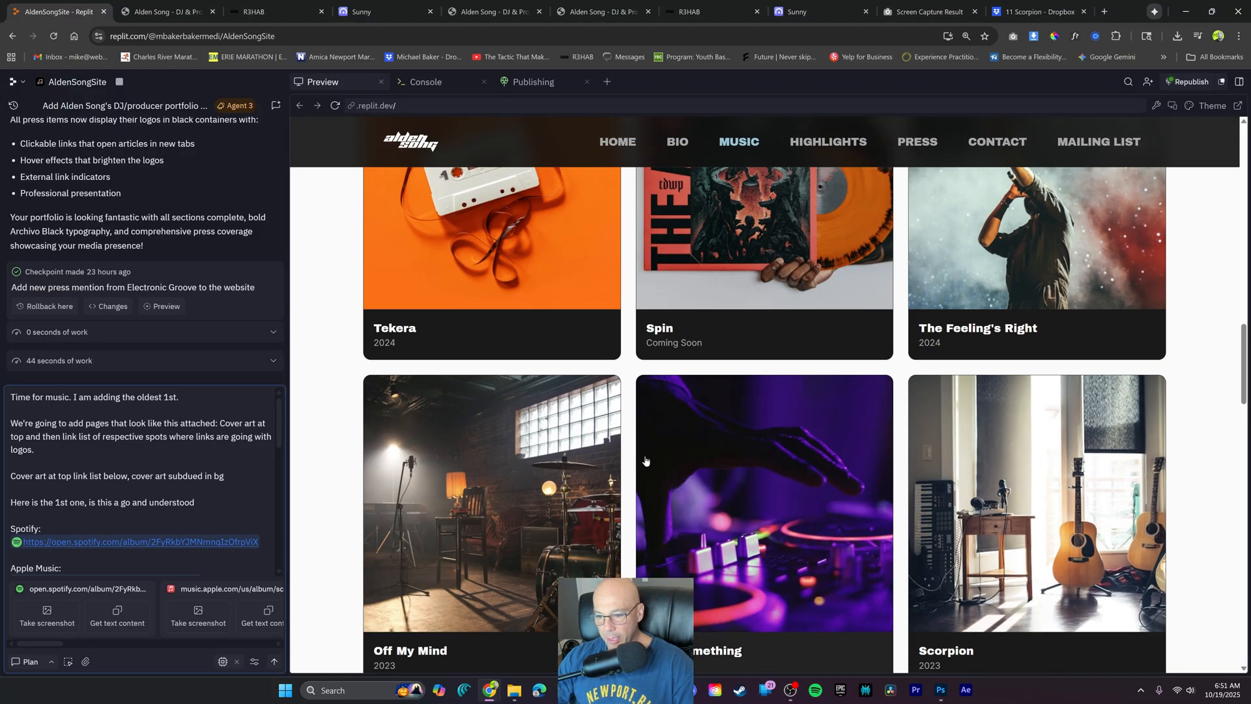
pyautogui.scroll(-9, 646, 460)
pyautogui.scroll(10, 866, 461)
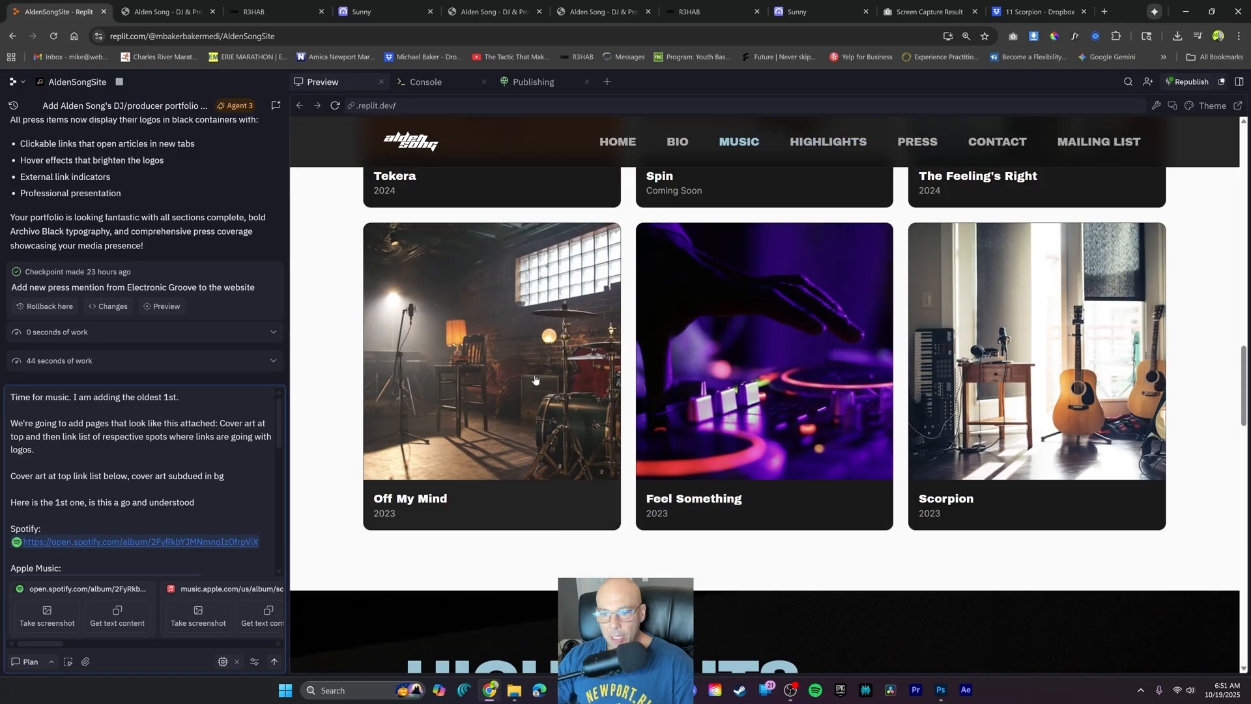
pyautogui.scroll(-2, 904, 418)
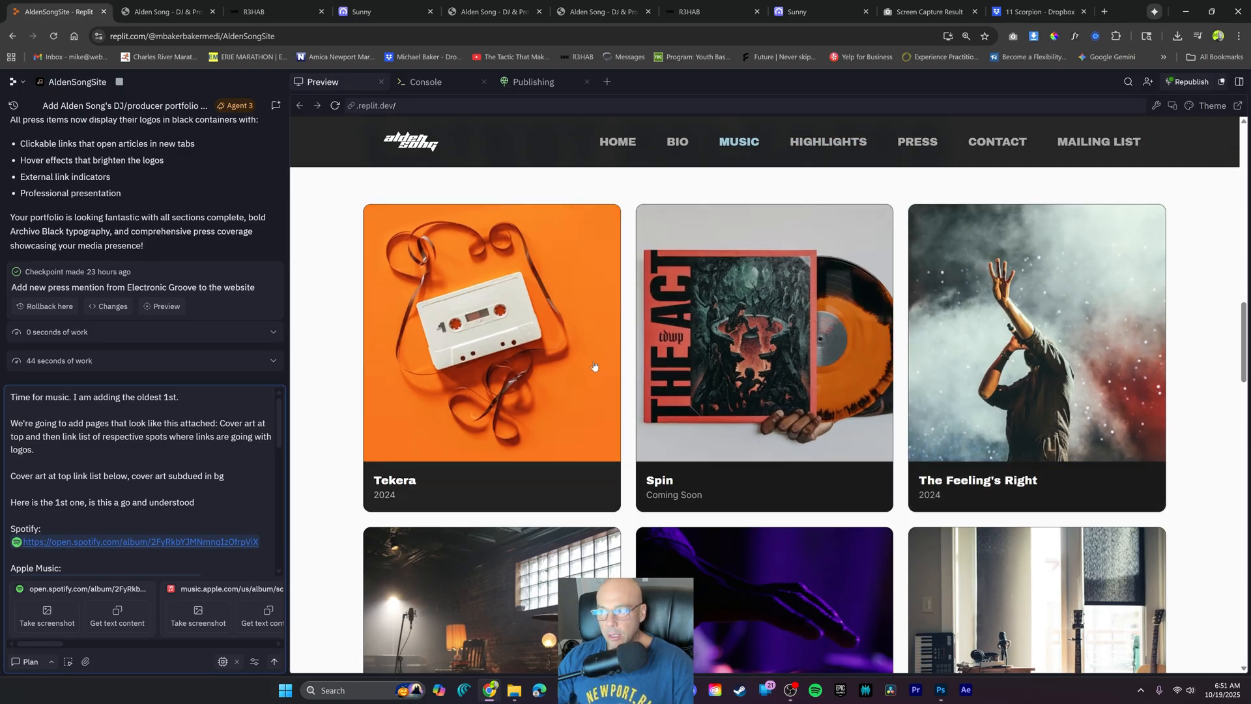
pyautogui.scroll(-4, 761, 382)
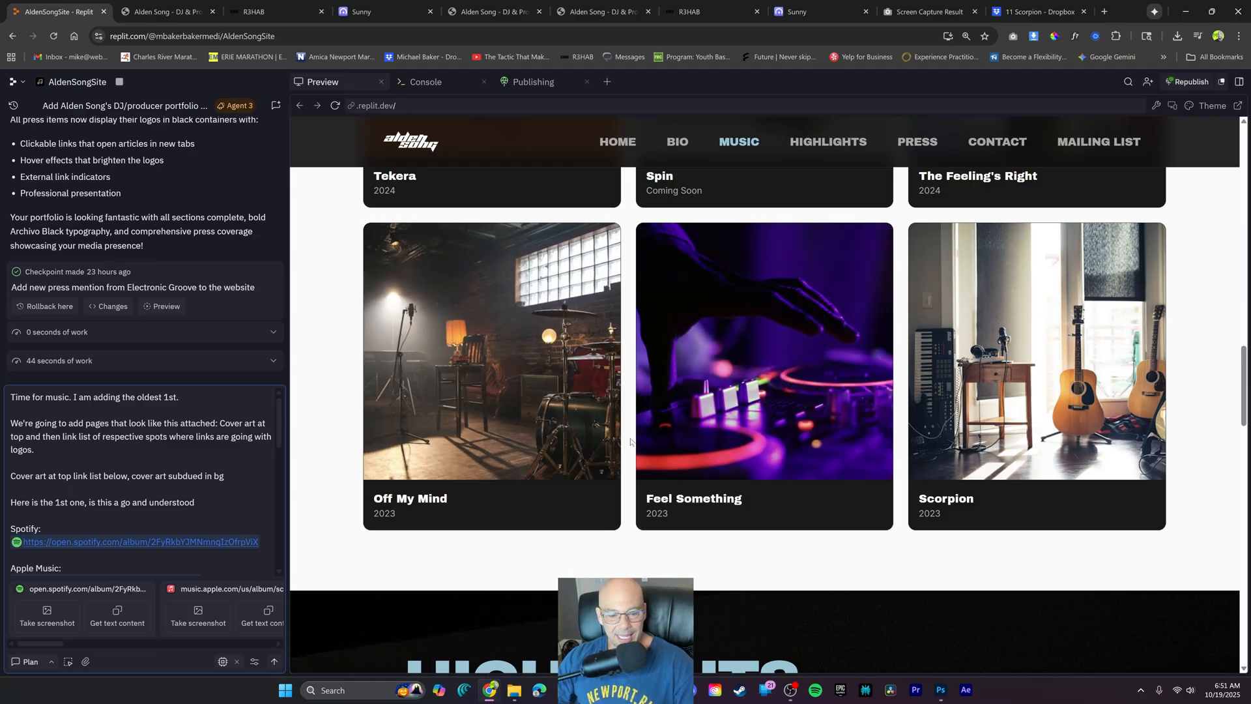
pyautogui.scroll(4, 802, 436)
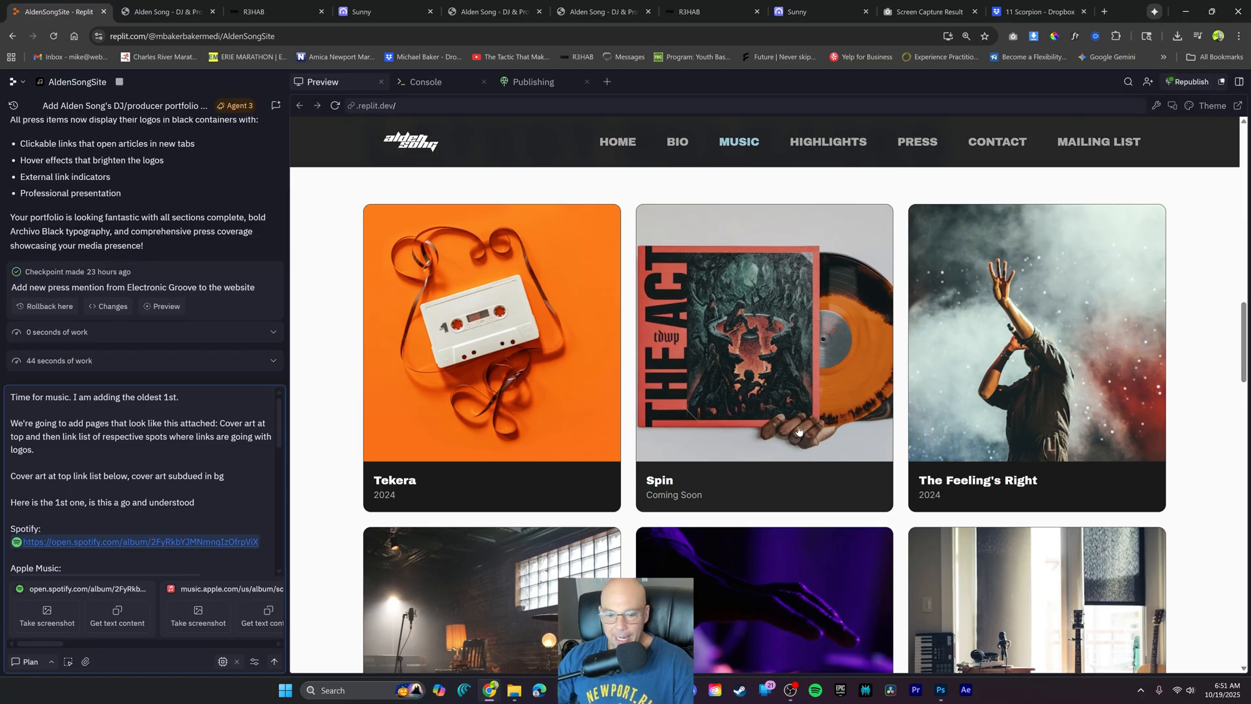
# Send the release page prompt to the agent in Plan mode and start building its proposed tasks
pyautogui.click(273, 662)
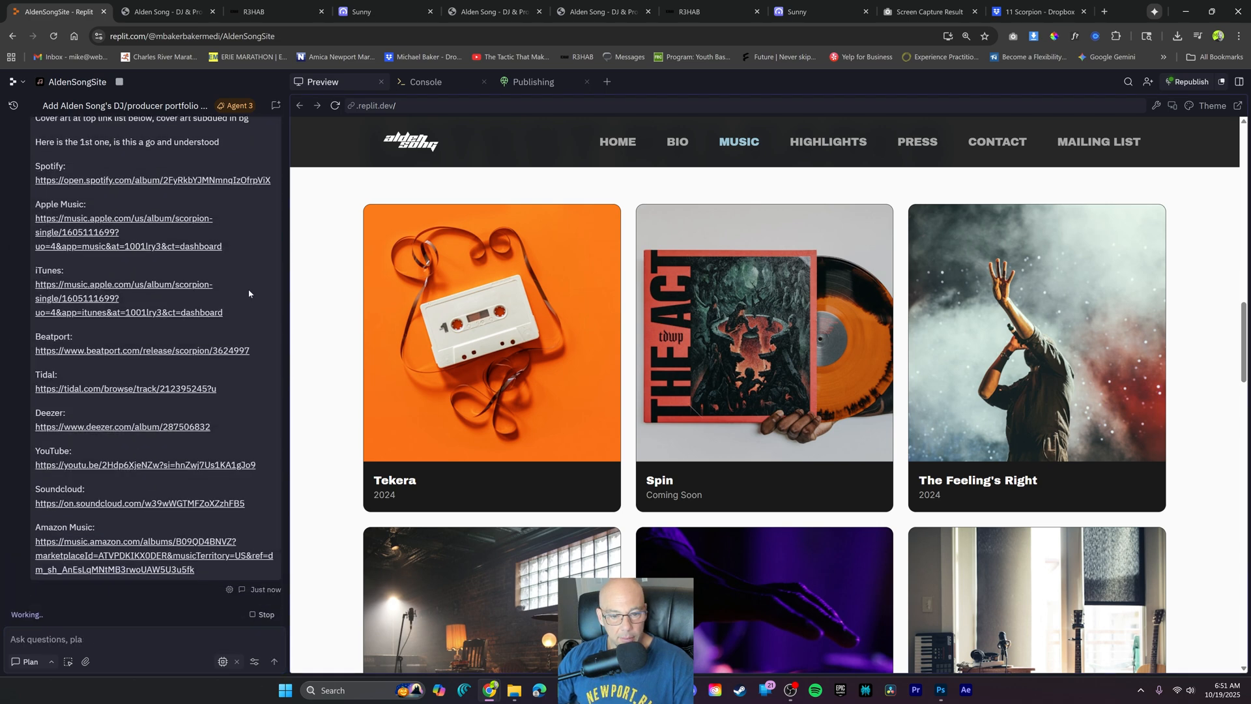
pyautogui.scroll(-4, 773, 439)
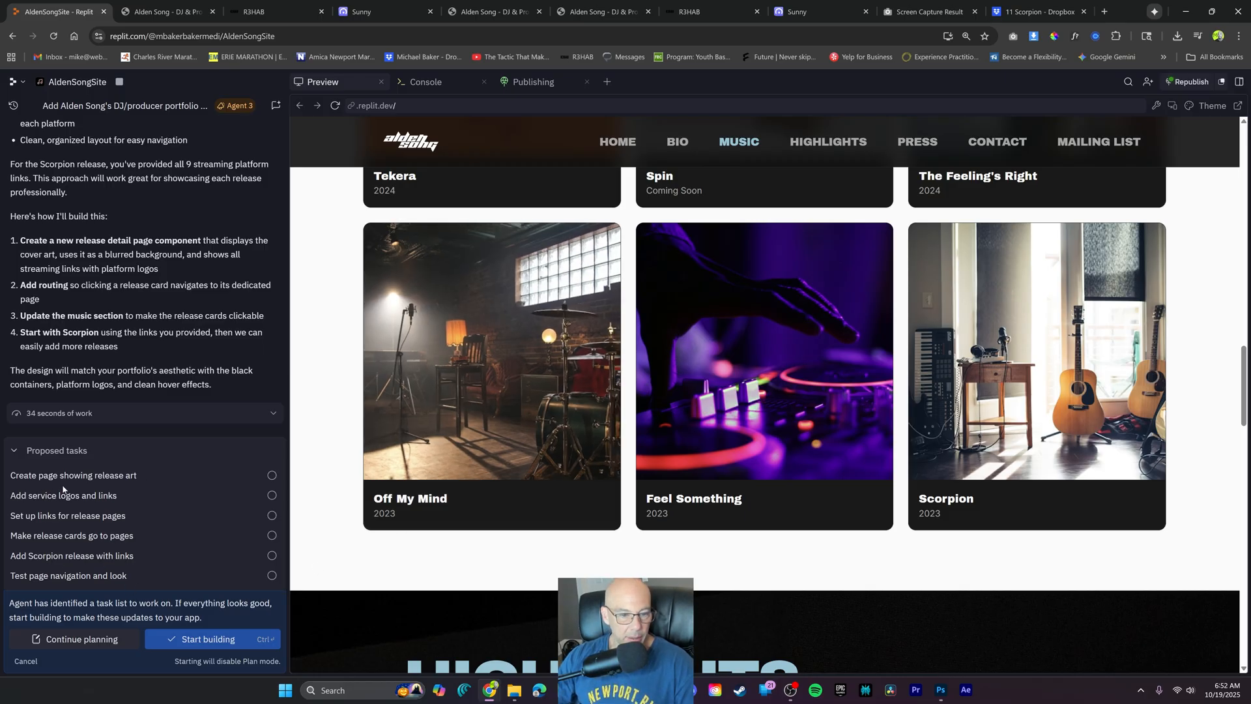
pyautogui.click(206, 639)
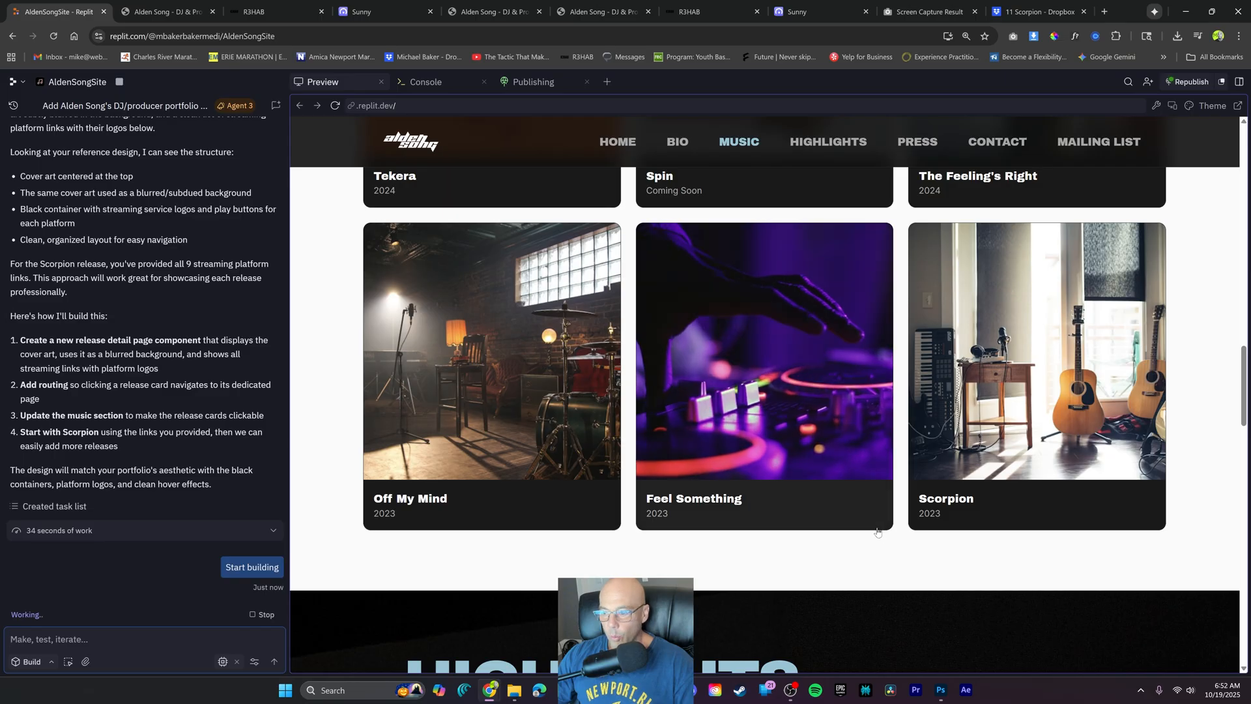
# Examine the Music section in the preview and the new Scorpion release page with its cover art and streaming links
pyautogui.scroll(5, 1017, 549)
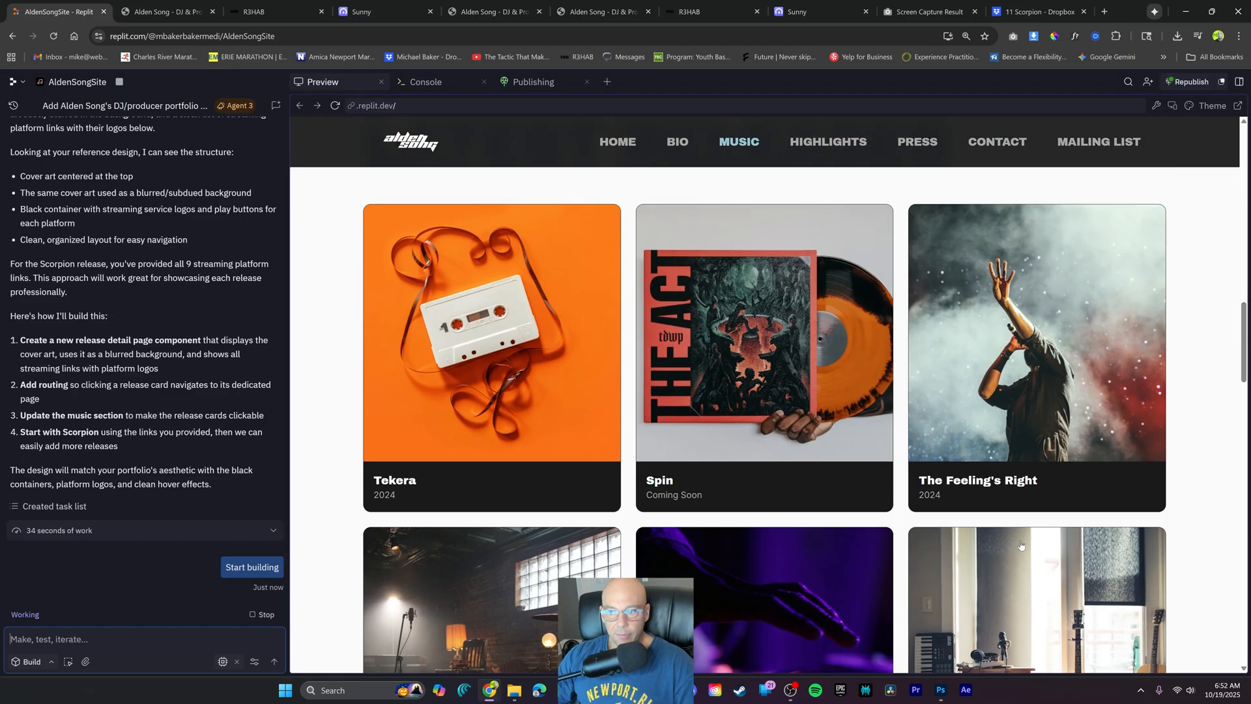
pyautogui.scroll(-2, 1090, 505)
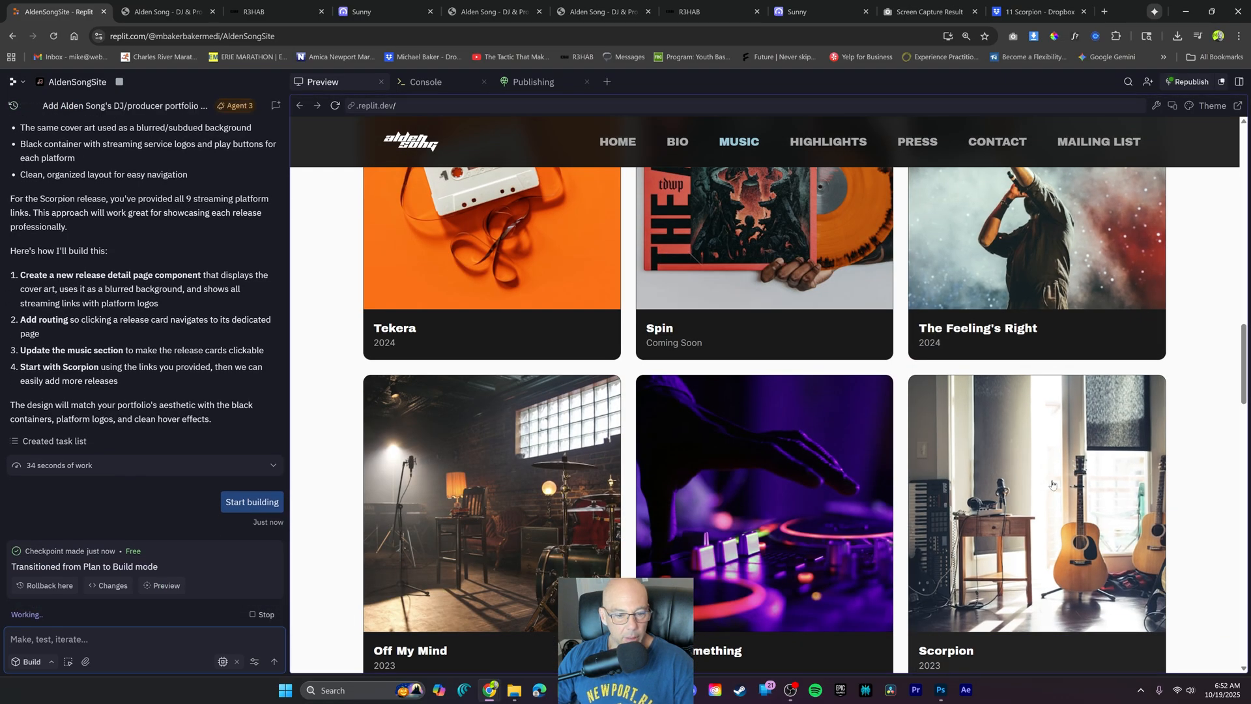
pyautogui.scroll(-2, 1090, 505)
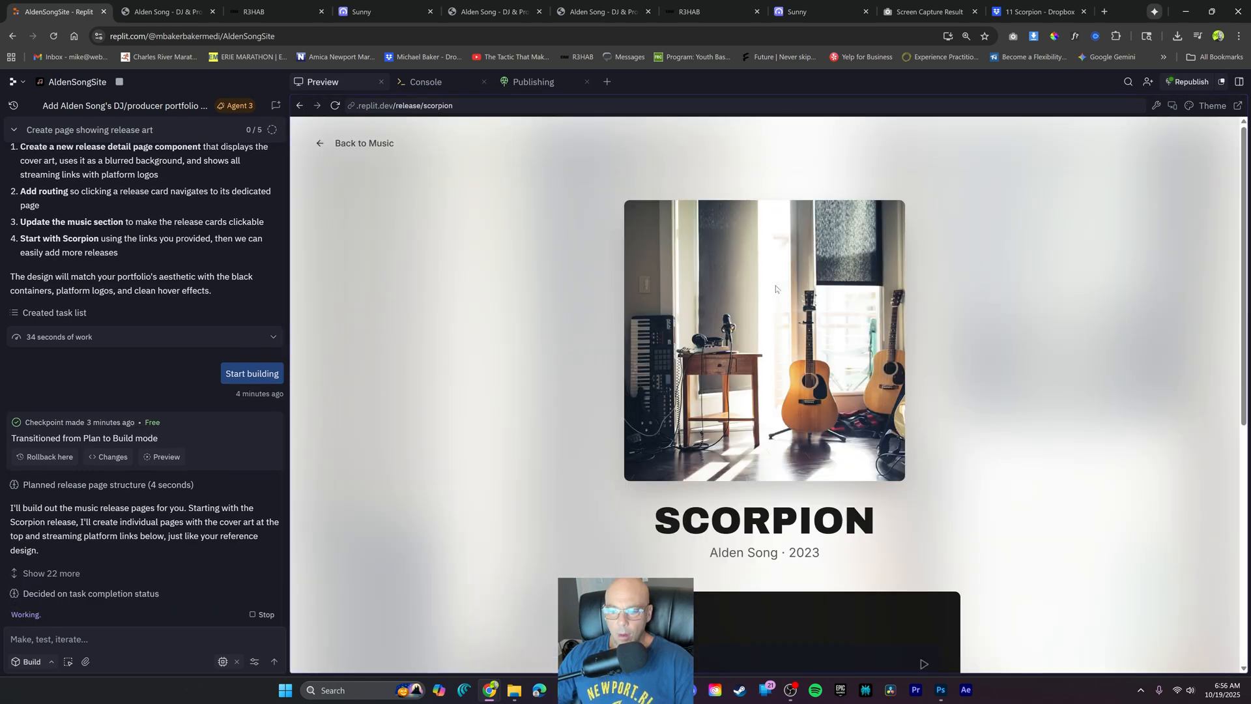
pyautogui.scroll(-5, 776, 289)
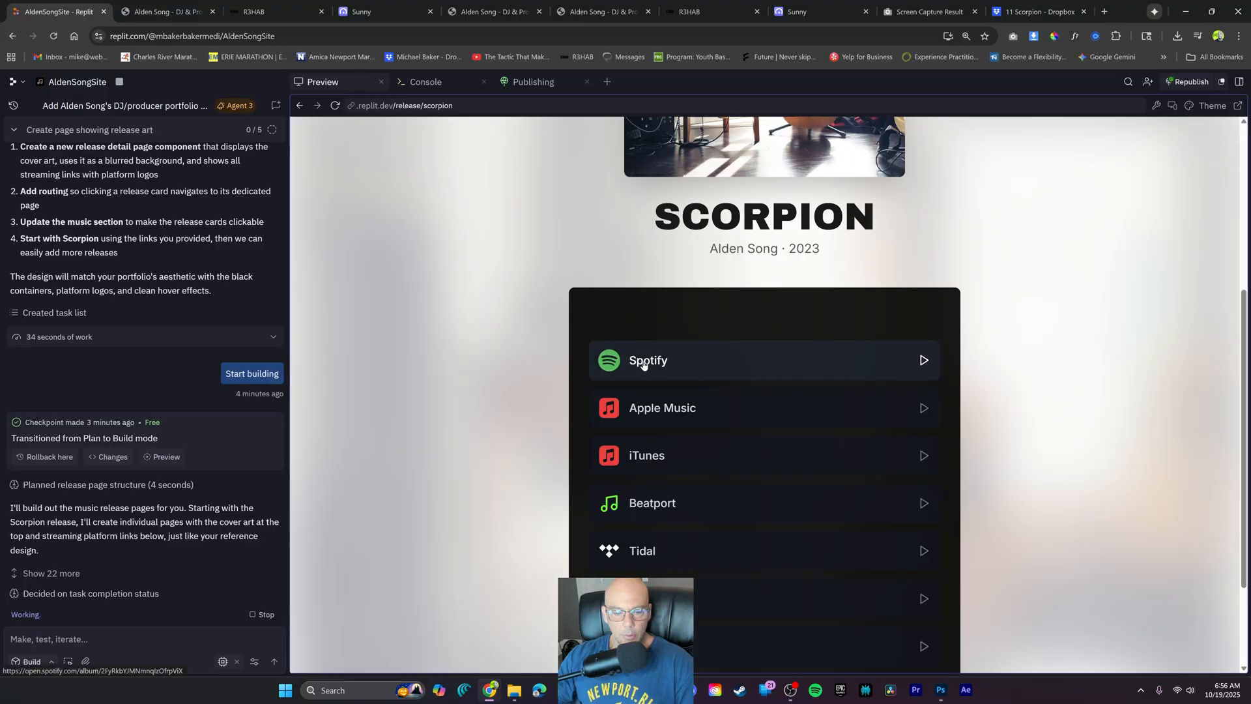
pyautogui.scroll(-2, 654, 423)
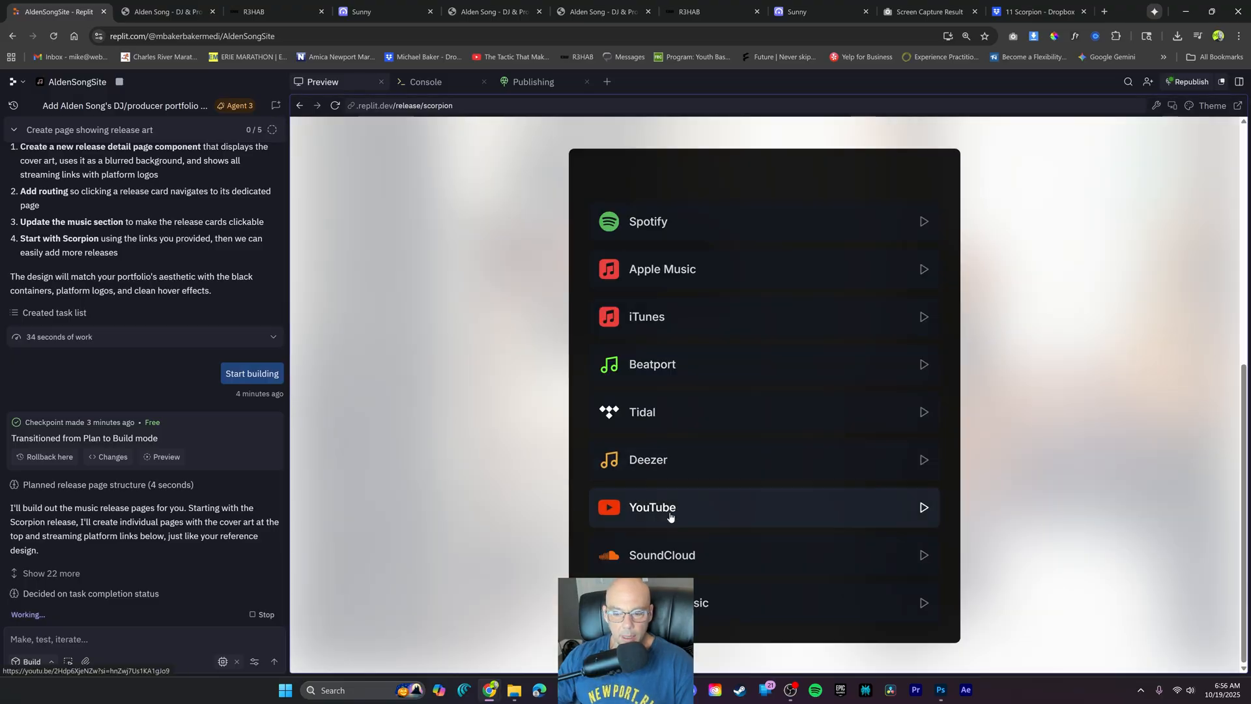
# Examine the Scorpion release page's cover art and streaming links, and test moving between it and the Music section
pyautogui.scroll(7, 593, 465)
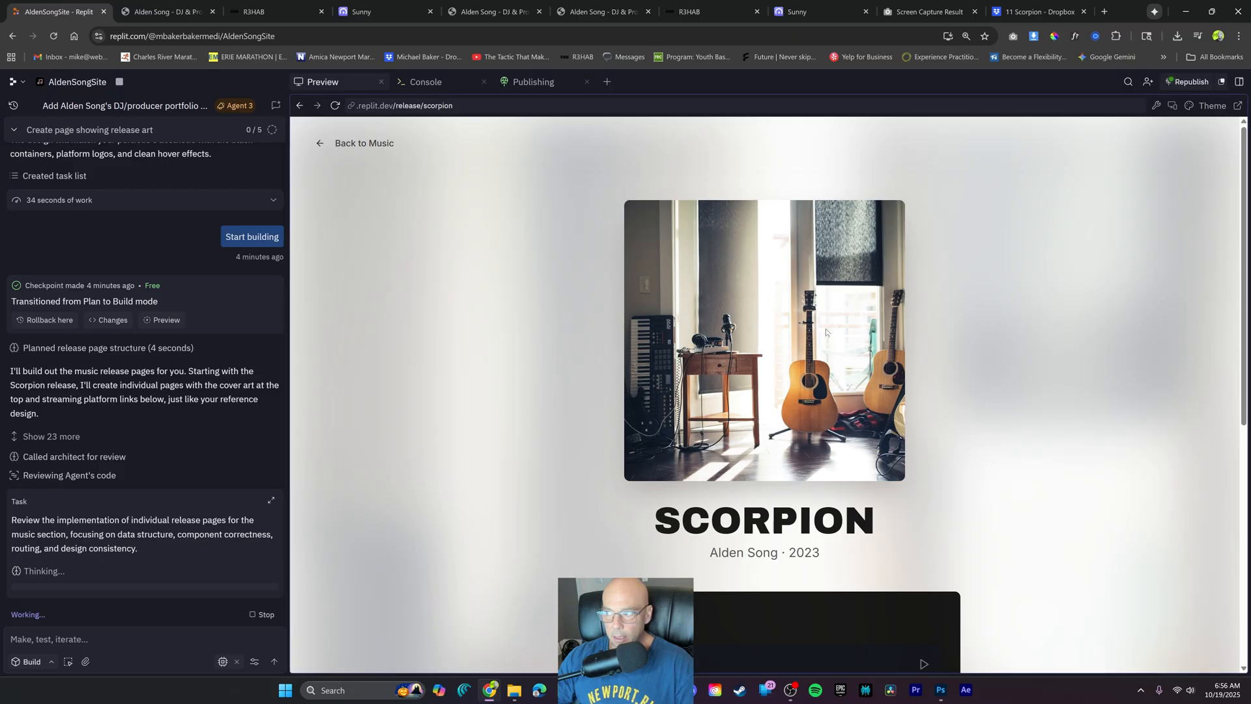
pyautogui.scroll(-7, 833, 345)
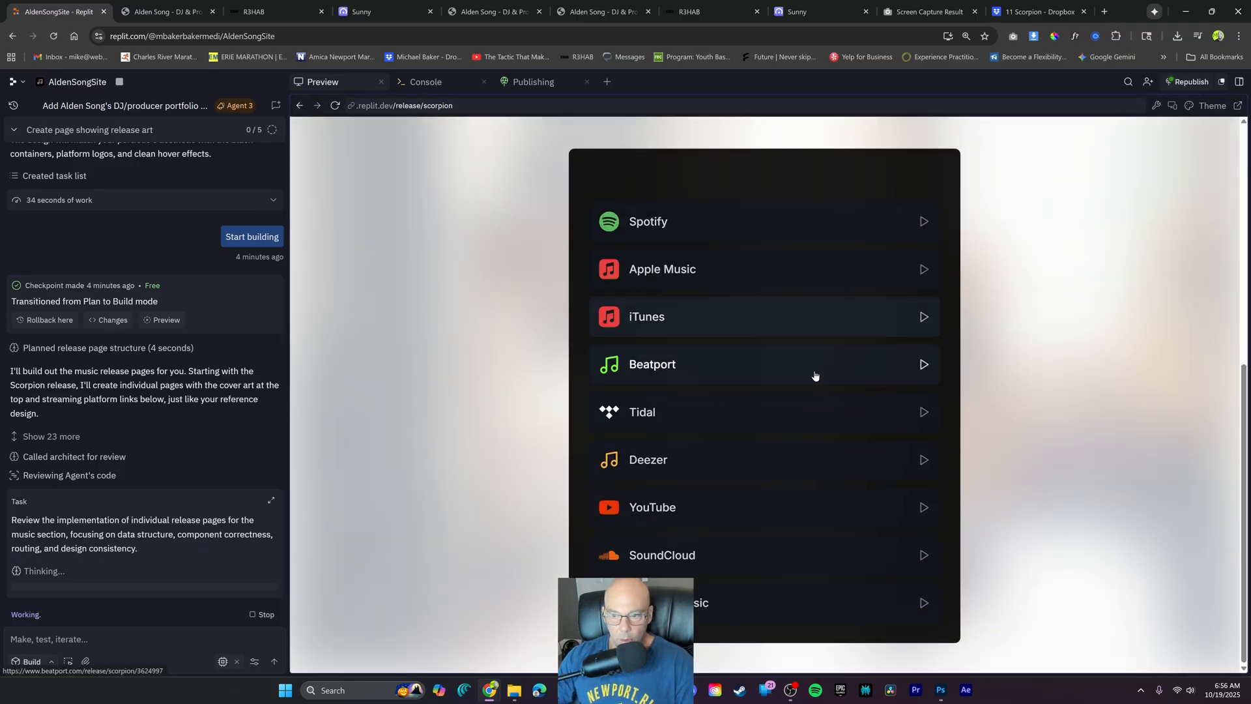
pyautogui.scroll(7, 818, 352)
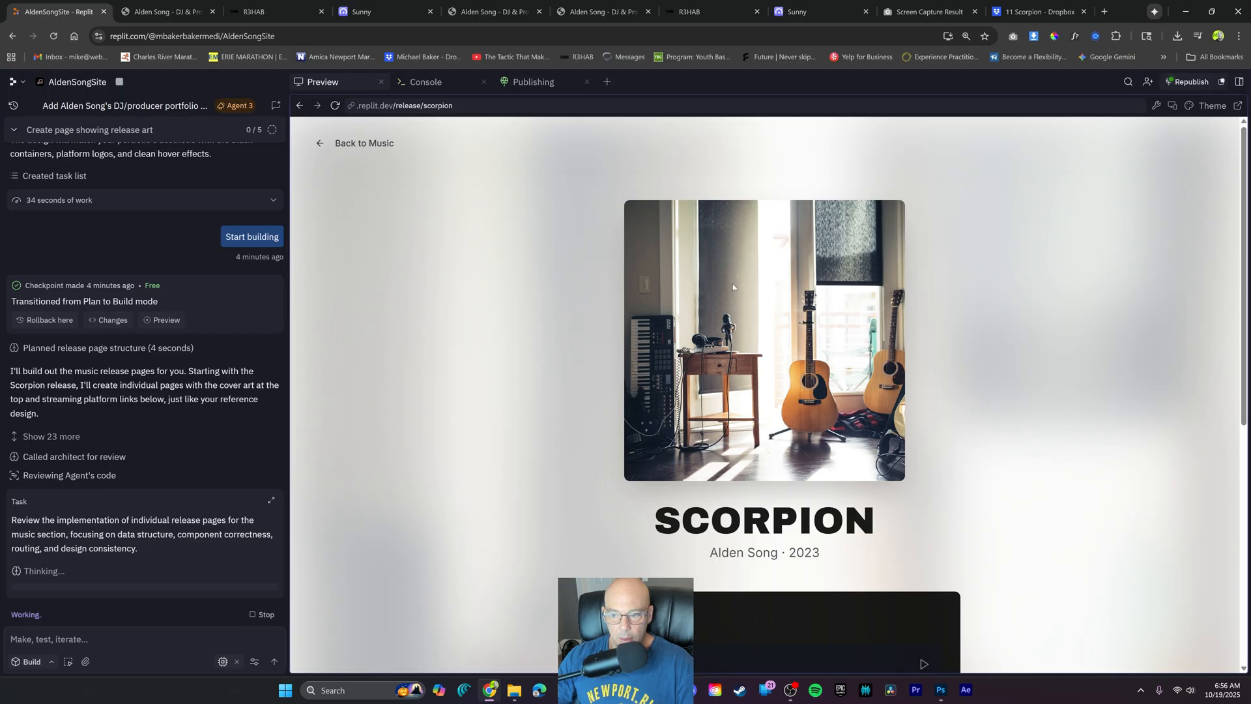
pyautogui.hotkey('alt', 'Left')
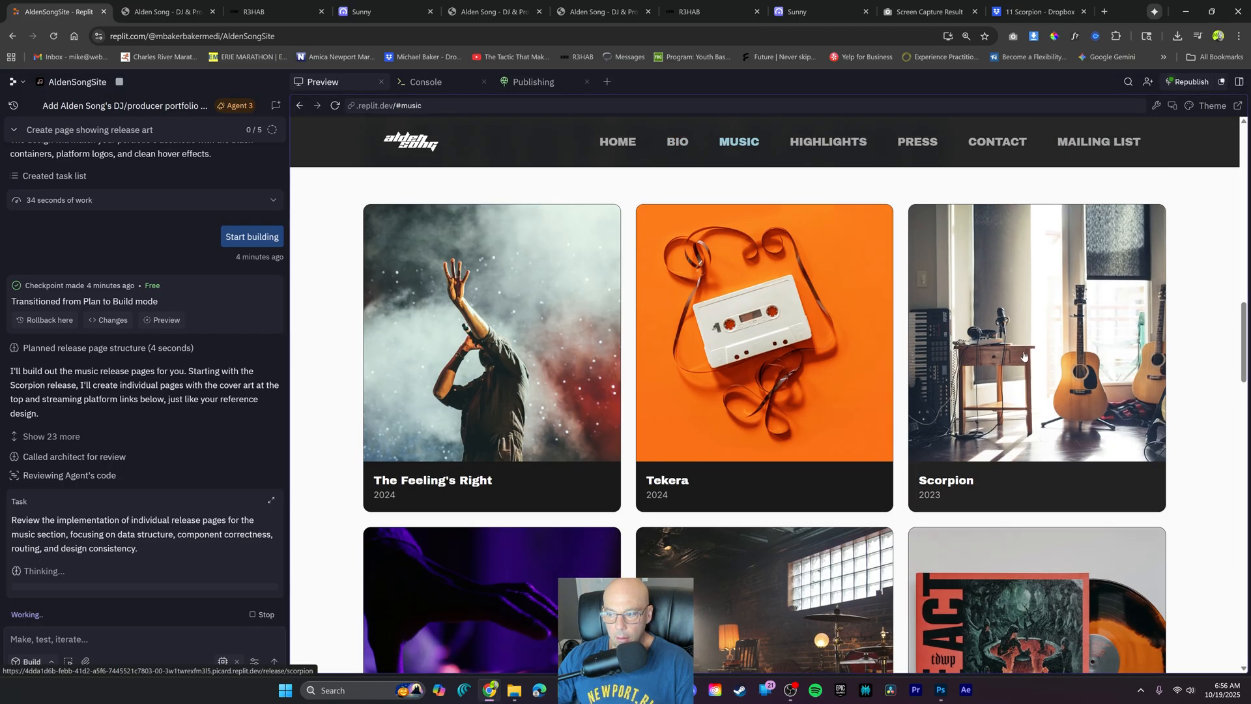
pyautogui.click(1025, 353)
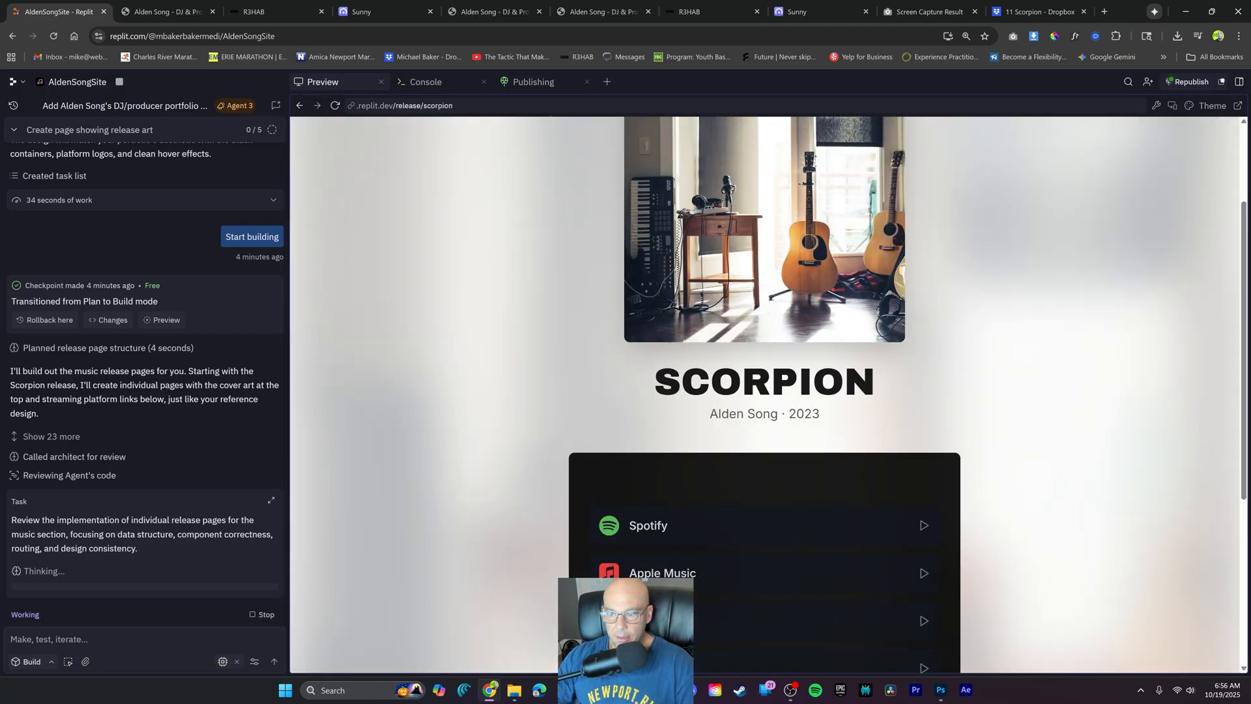
pyautogui.scroll(-2, 674, 370)
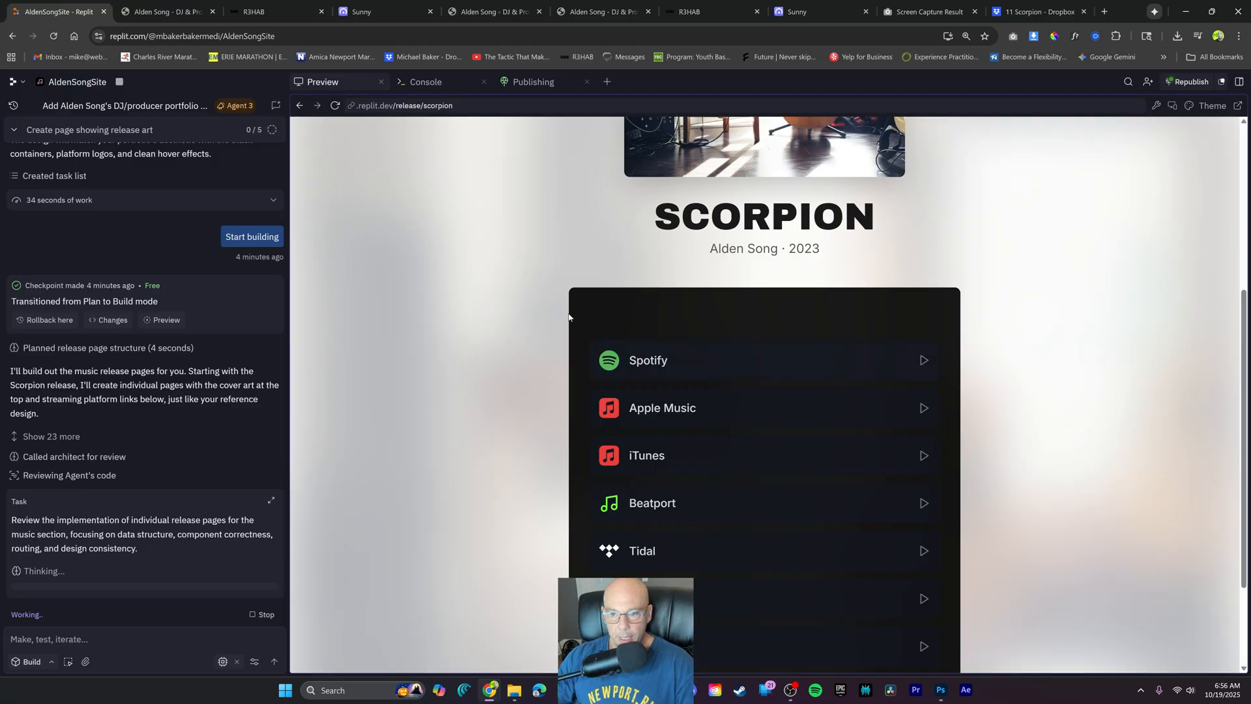
pyautogui.scroll(-2, 782, 515)
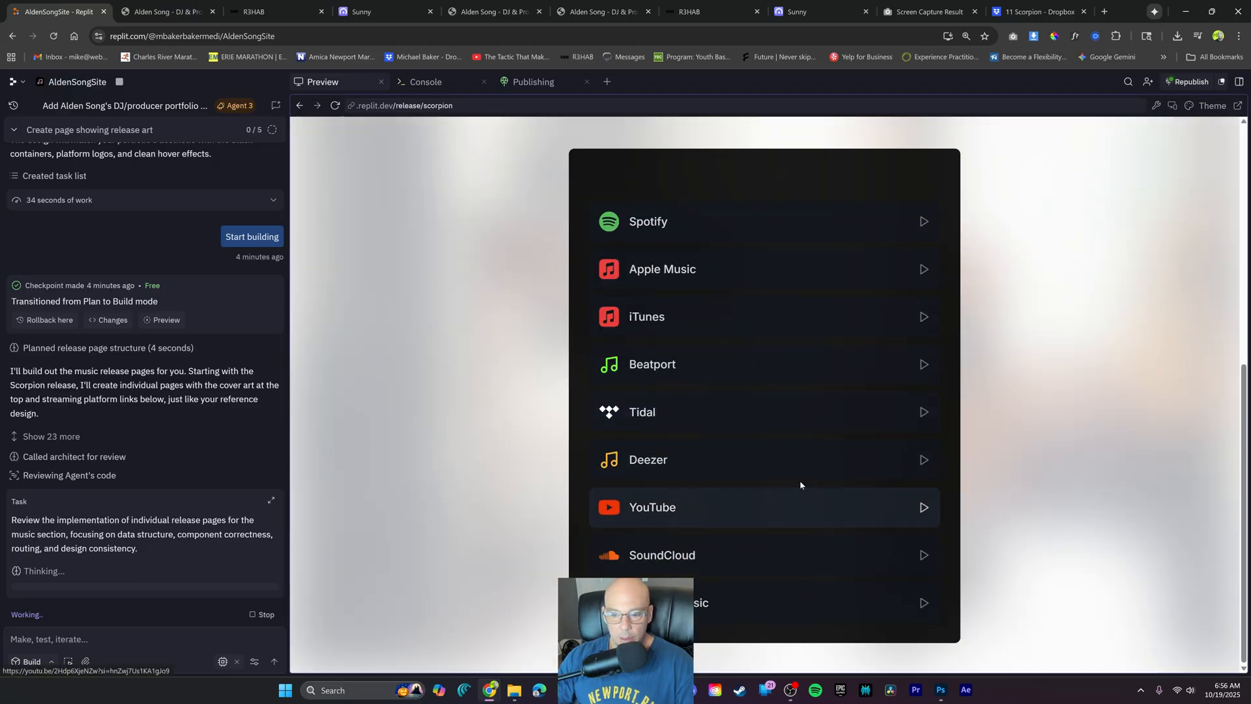
pyautogui.scroll(5, 805, 486)
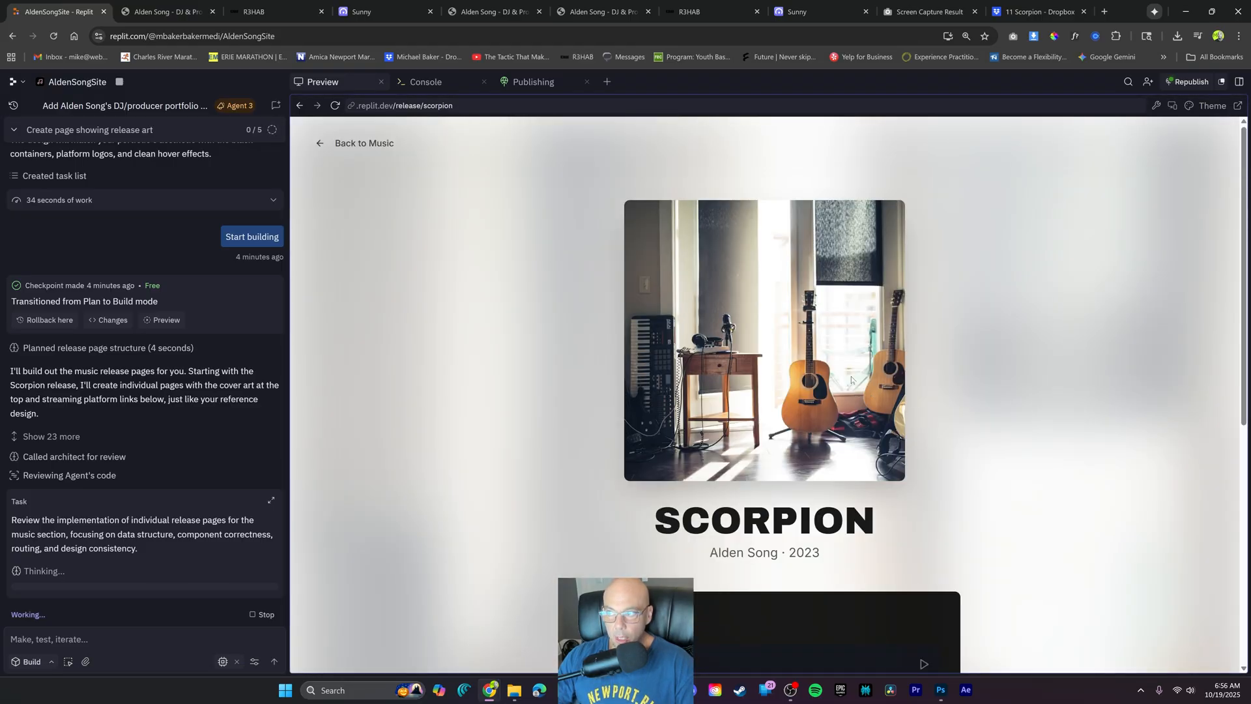
pyautogui.scroll(-3, 787, 328)
pyautogui.scroll(3, 787, 328)
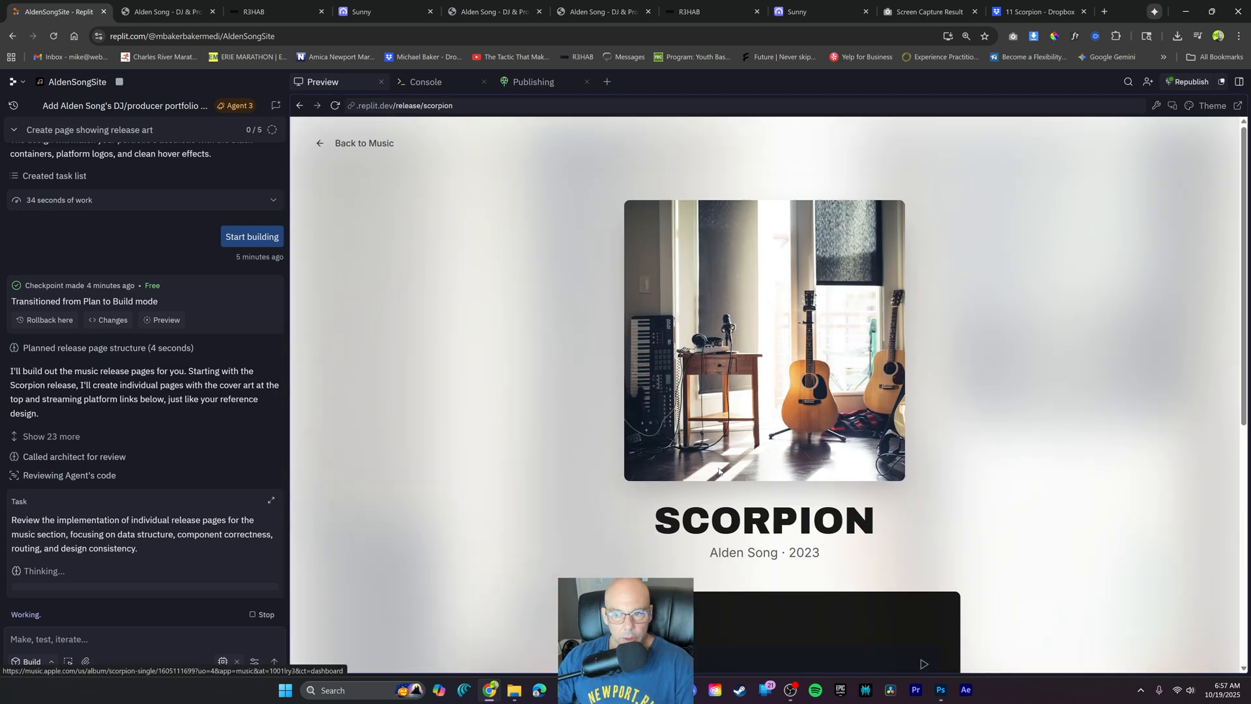
pyautogui.click(359, 144)
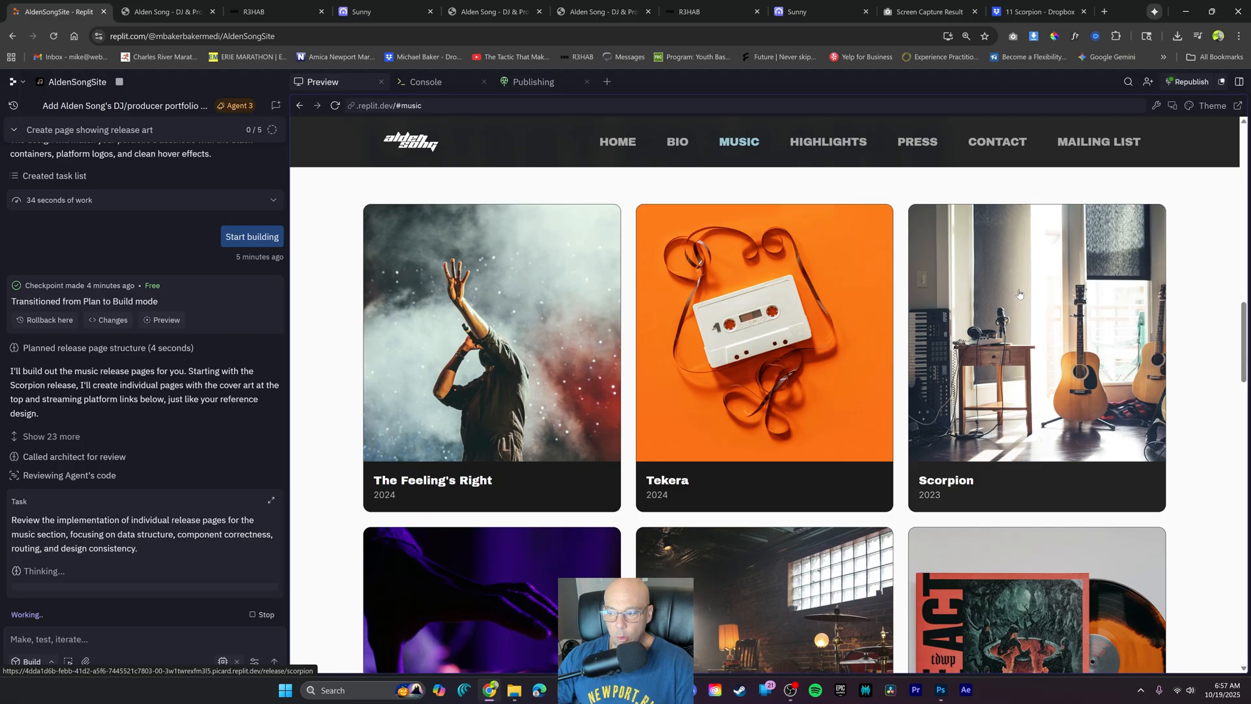
pyautogui.click(1020, 290)
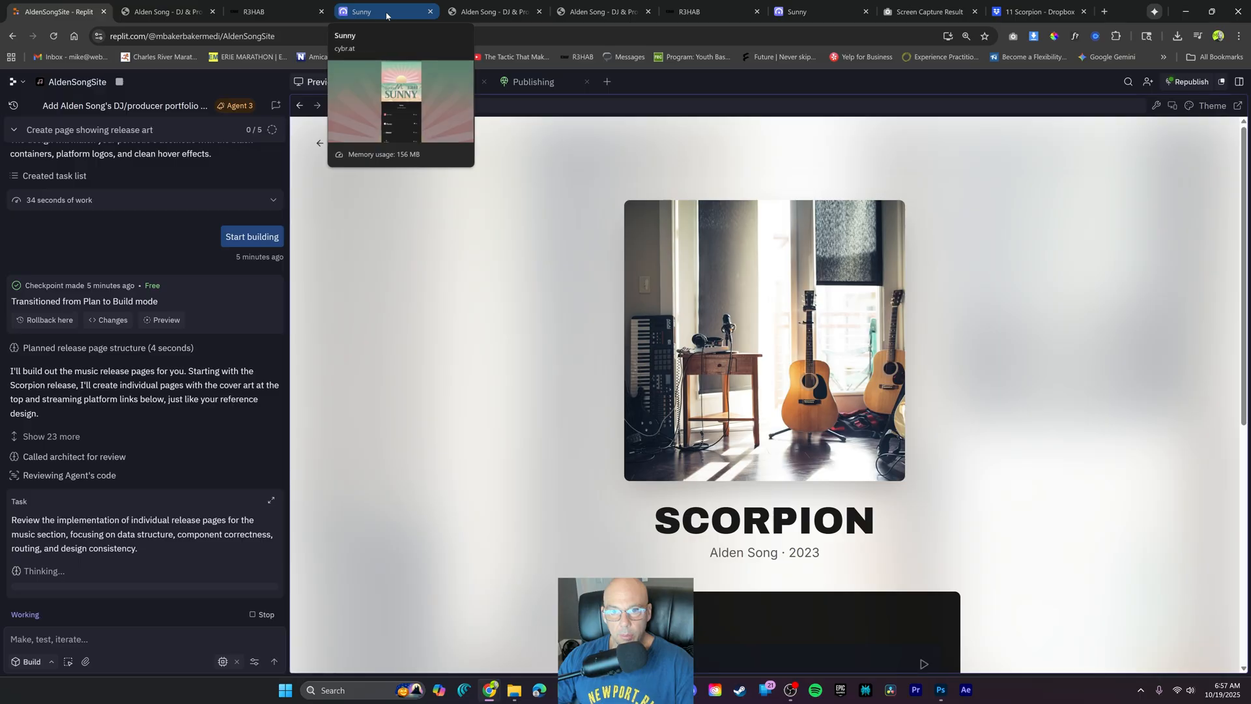
# Switch to the Sunny reference page, examine its cover, blurred background and streaming link list, and return to the Replit project
pyautogui.click(365, 11)
pyautogui.scroll(-5, 854, 350)
pyautogui.scroll(-2, 854, 355)
pyautogui.scroll(6, 853, 369)
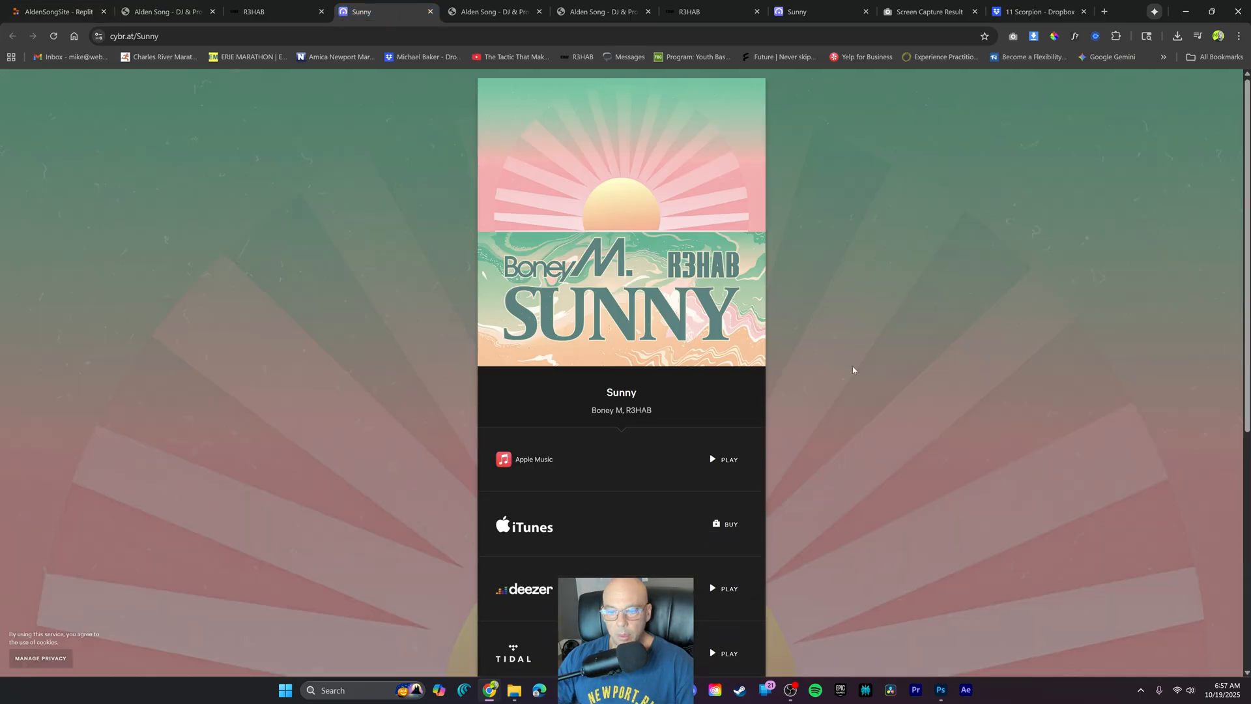
pyautogui.scroll(-6, 854, 370)
pyautogui.scroll(6, 842, 377)
pyautogui.scroll(-5, 845, 299)
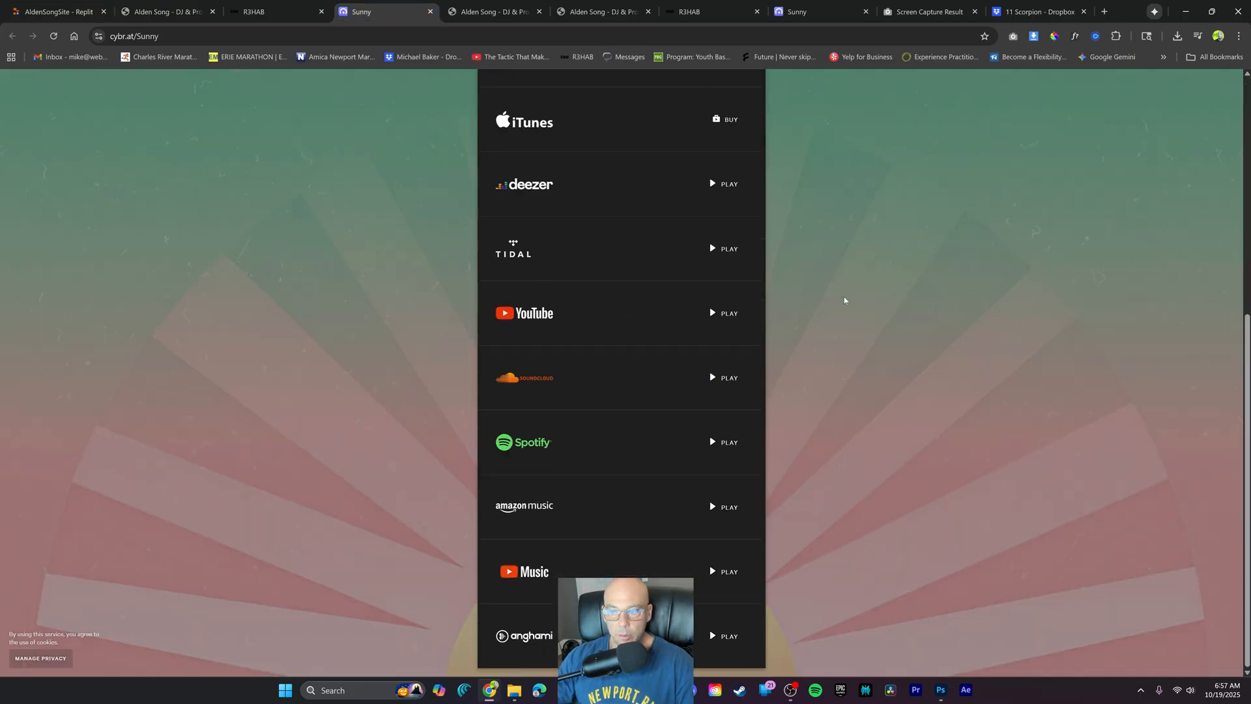
pyautogui.scroll(6, 845, 282)
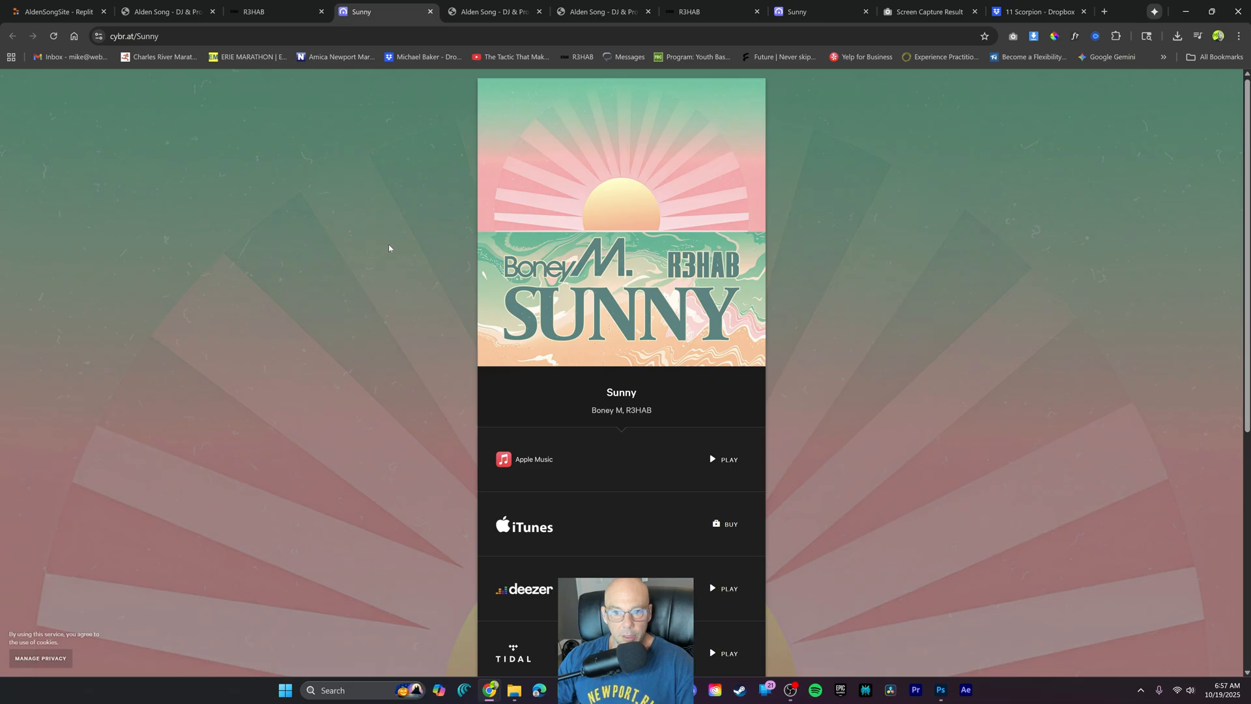
pyautogui.hotkey('ctrl', 'Tab')
pyautogui.click(53, 7)
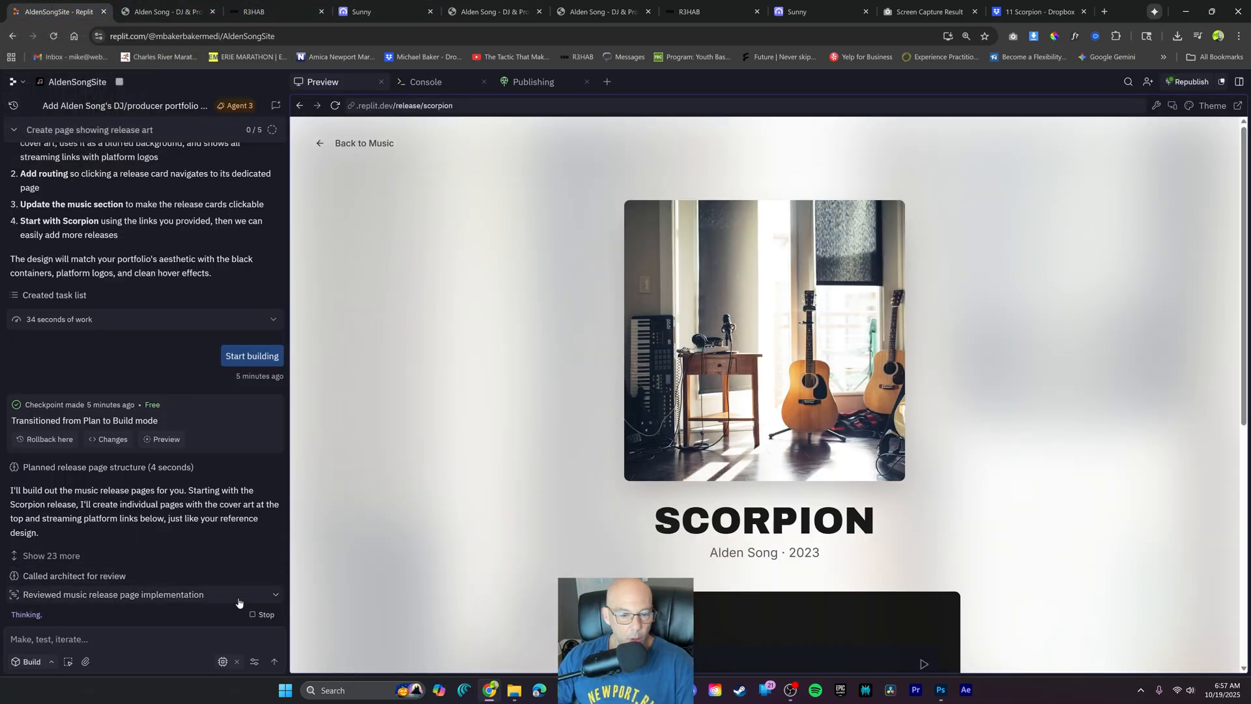
# Examine the agent's expanded work log, including the planned page structure and the code created in client/src/data/releases.ts
pyautogui.click(51, 537)
pyautogui.scroll(3, 159, 355)
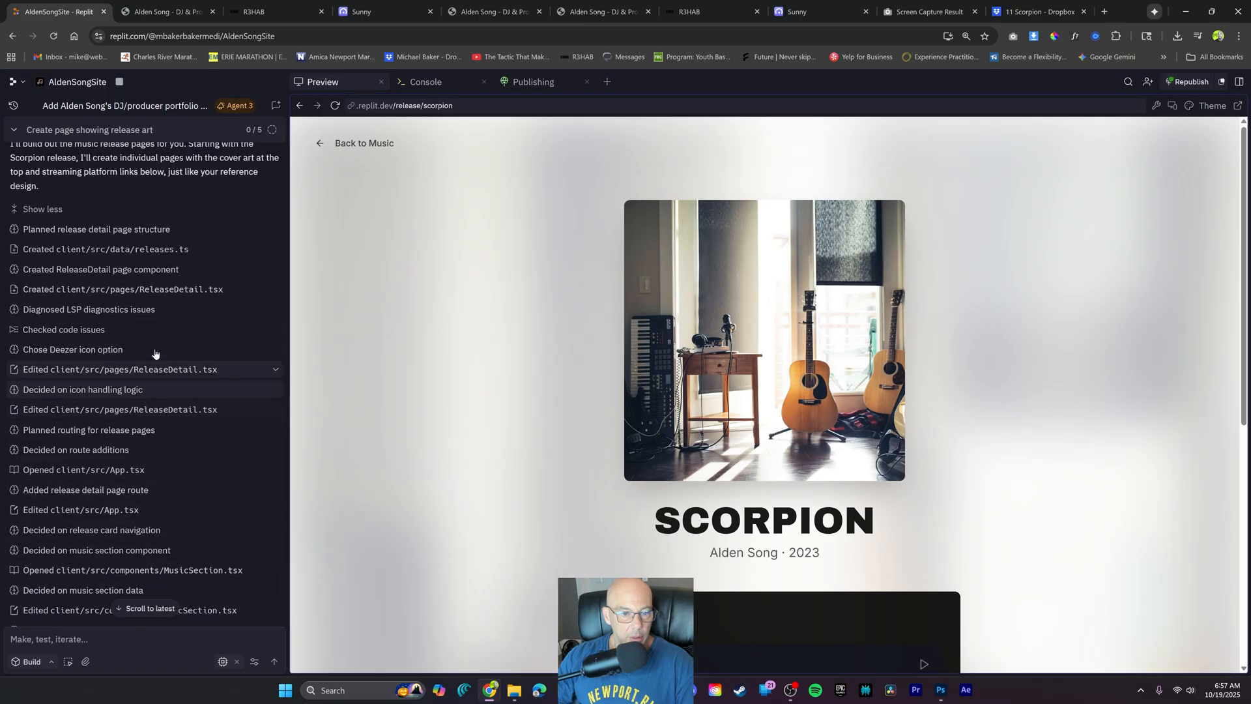
pyautogui.click(154, 231)
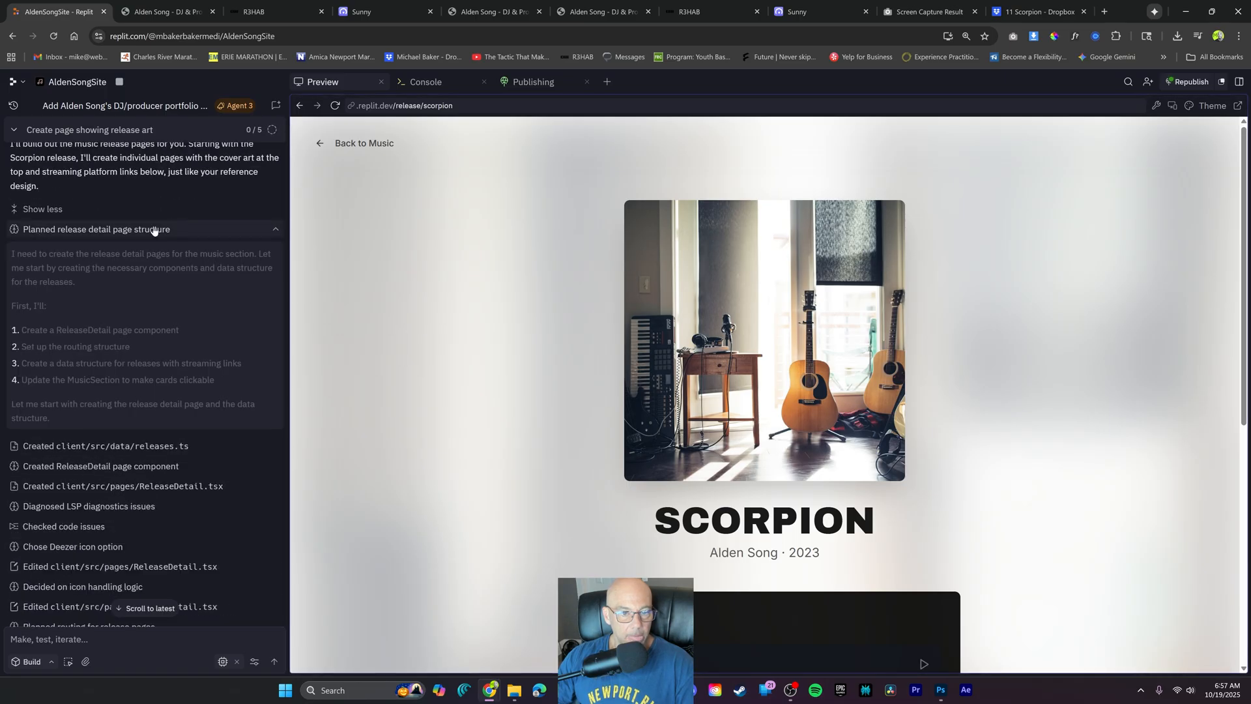
pyautogui.click(103, 448)
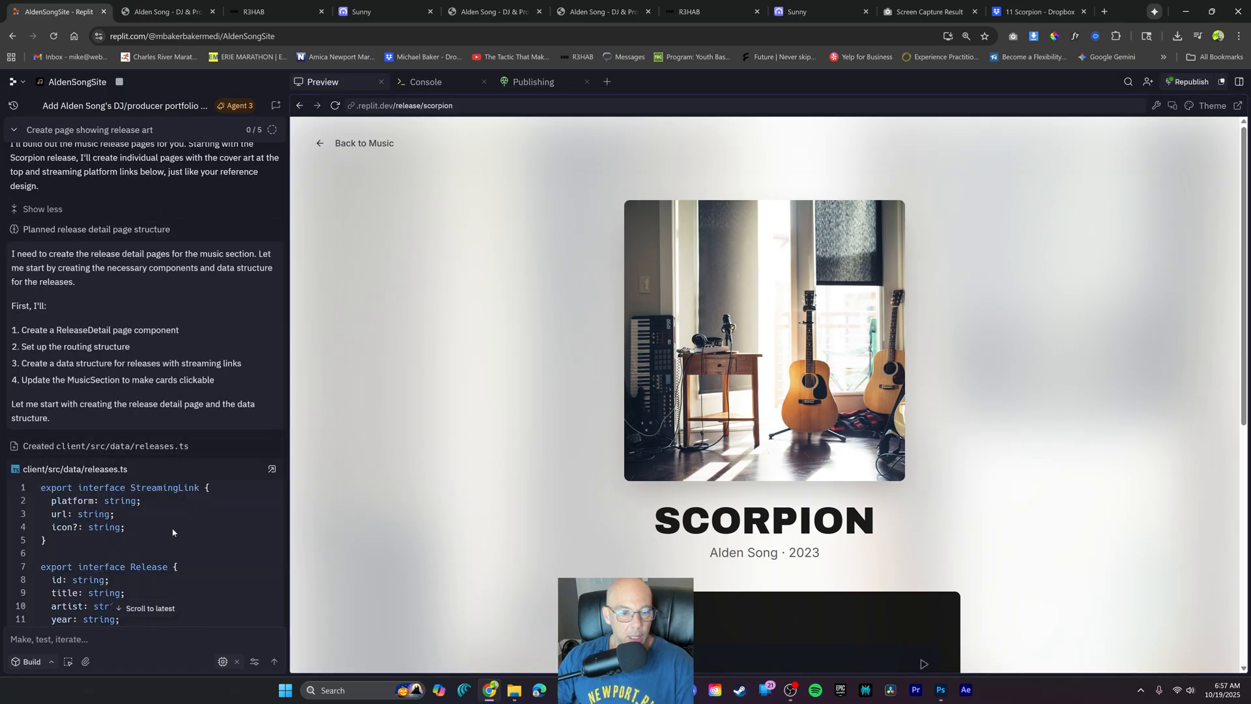
pyautogui.scroll(-10, 159, 521)
pyautogui.scroll(-3, 159, 521)
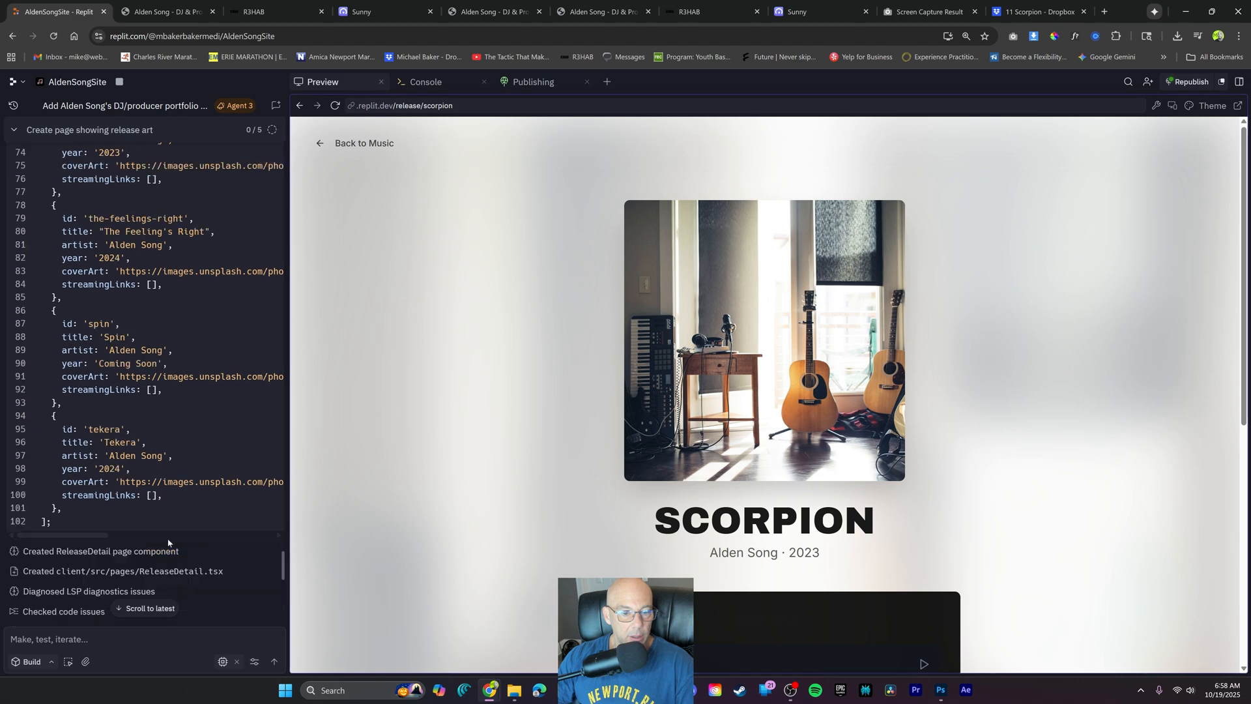
pyautogui.click(108, 481)
pyautogui.scroll(-5, 131, 514)
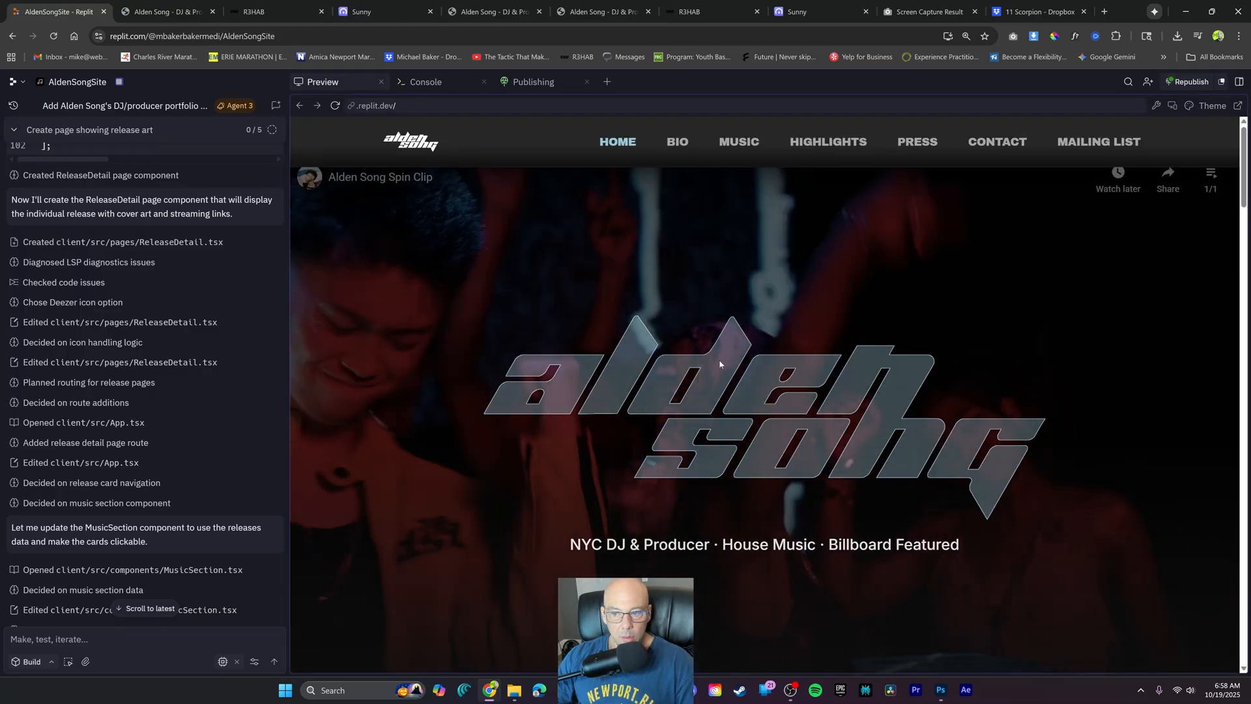
# Review the Latest Releases cards and the agent's progress, then reopen the Scorpion release page and look through it
pyautogui.scroll(-15, 782, 404)
pyautogui.scroll(5, 890, 403)
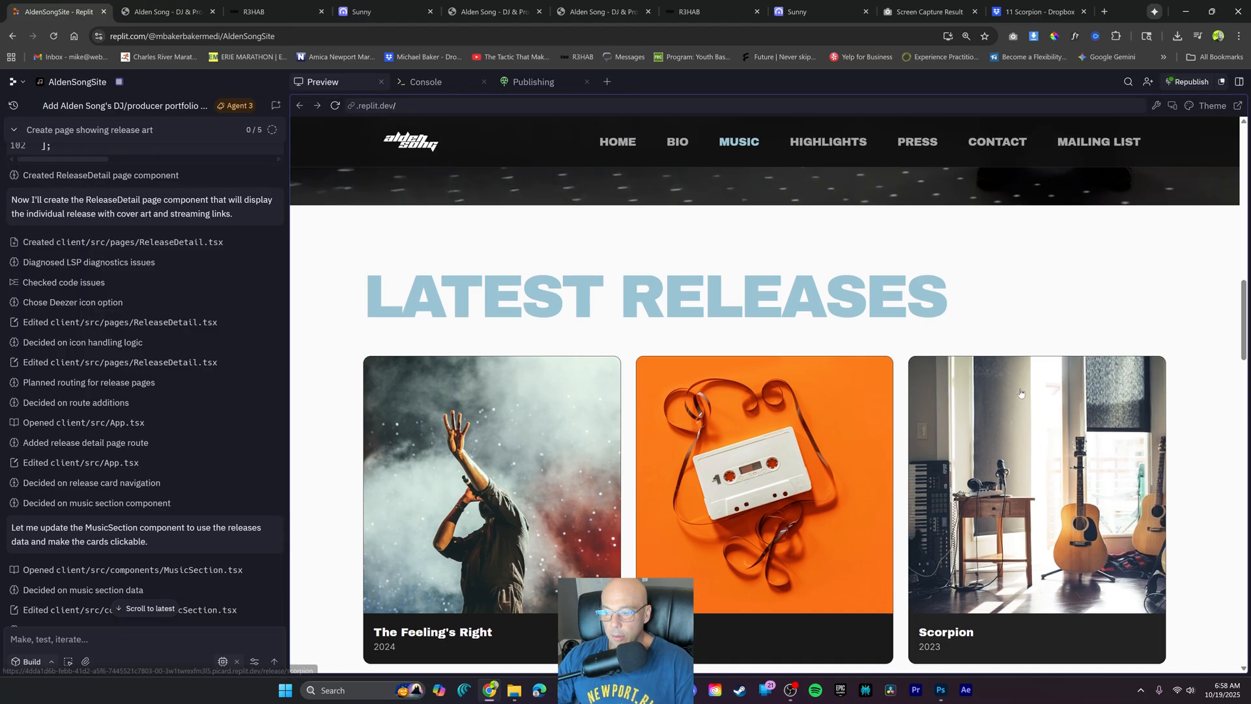
pyautogui.scroll(-4, 126, 467)
pyautogui.scroll(-2, 127, 463)
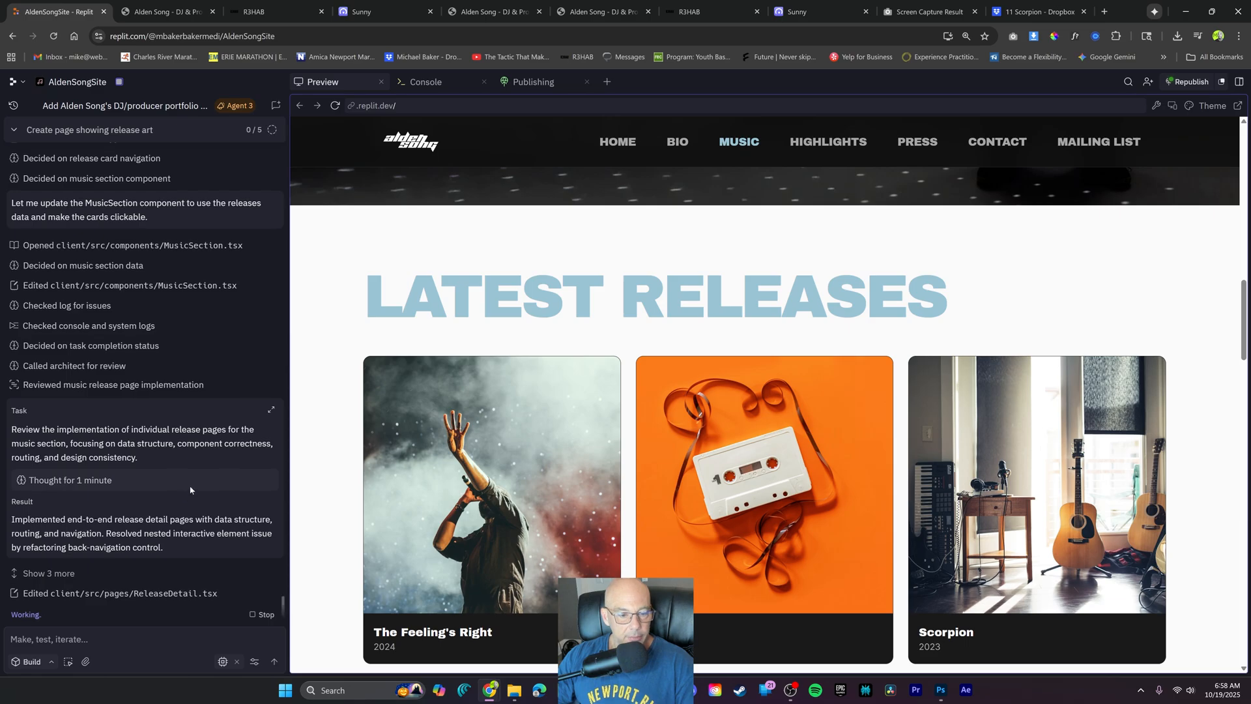
pyautogui.click(1009, 441)
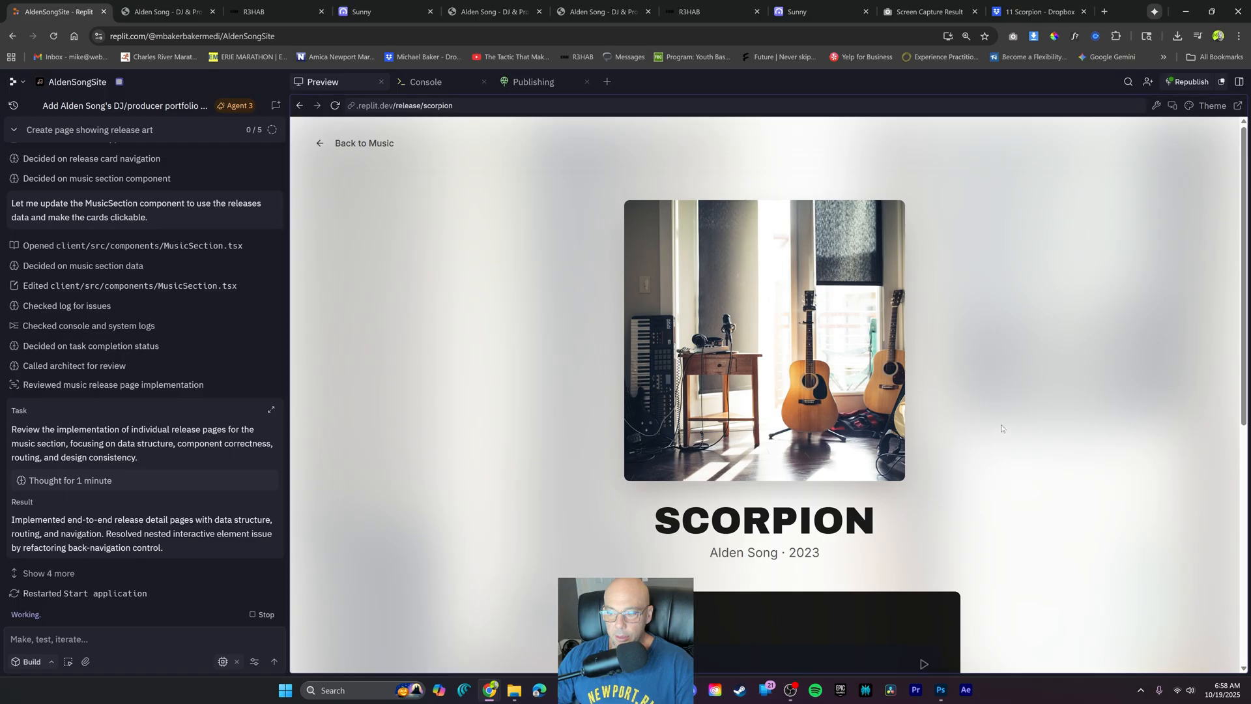
pyautogui.scroll(-6, 1002, 429)
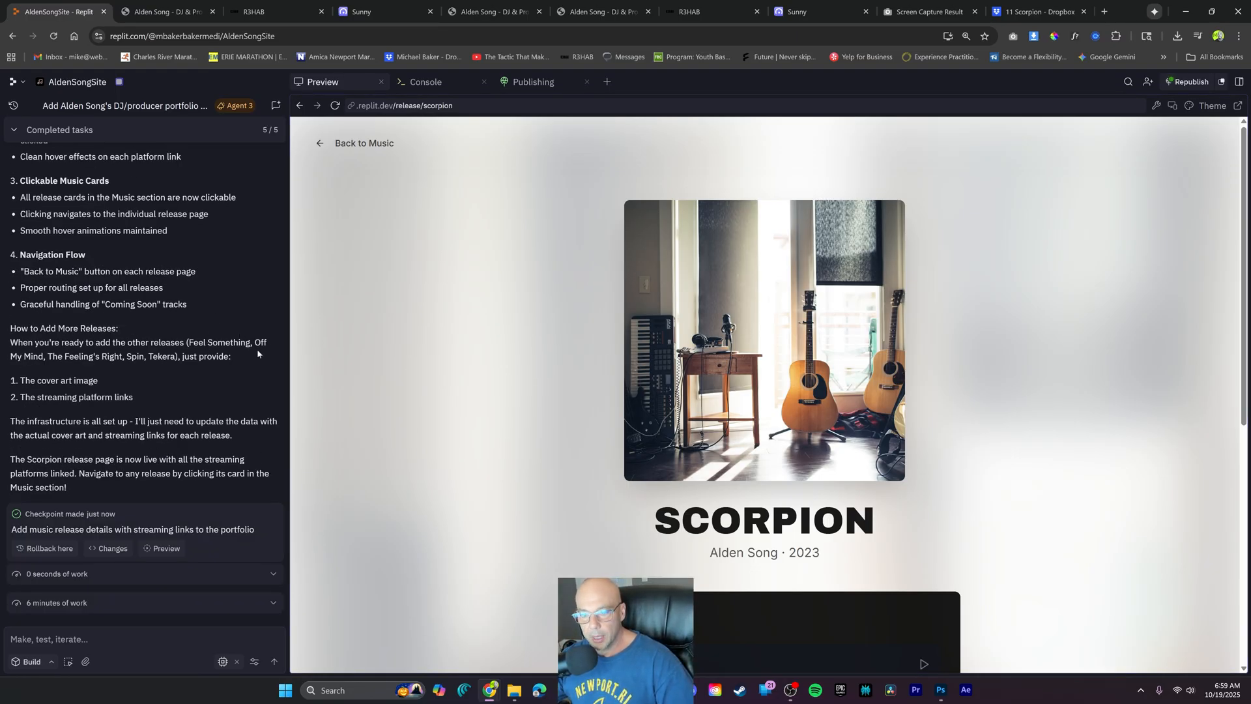
pyautogui.scroll(-7, 717, 417)
pyautogui.scroll(7, 810, 410)
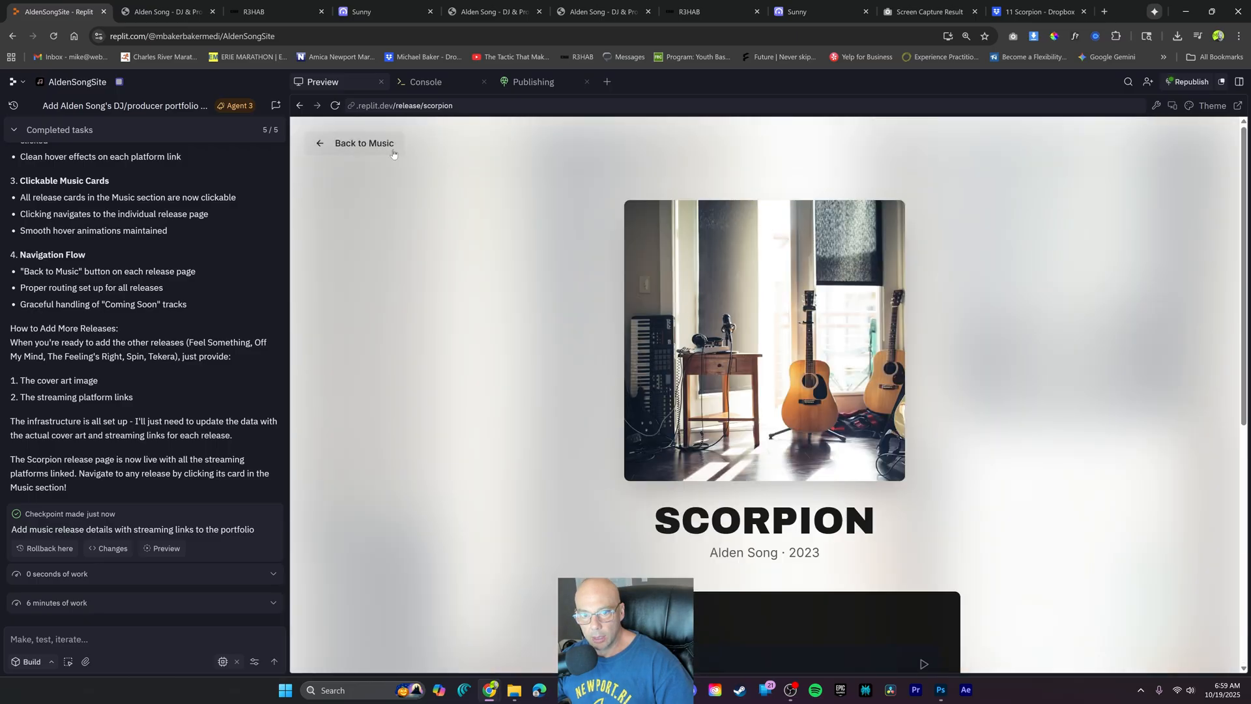
# Return to the Music section from the Scorpion page and capture a screenshot of the Scorpion release card
pyautogui.click(365, 143)
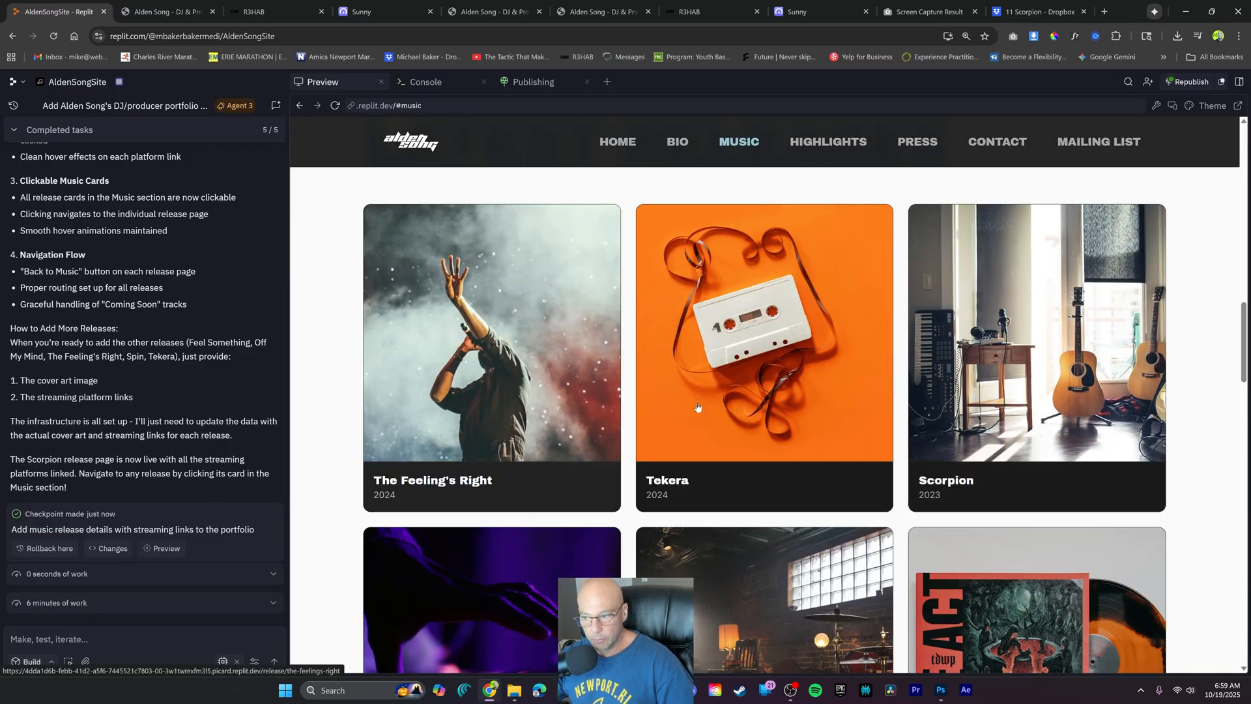
pyautogui.press('super+shift+s')
pyautogui.moveTo(881, 192); pyautogui.dragTo(1206, 520)
# Draft the agent prompt "Scorpion should be at the end and attached is the cover art, replace the current guitar pic" with the card screenshot pasted in
pyautogui.click(104, 640)
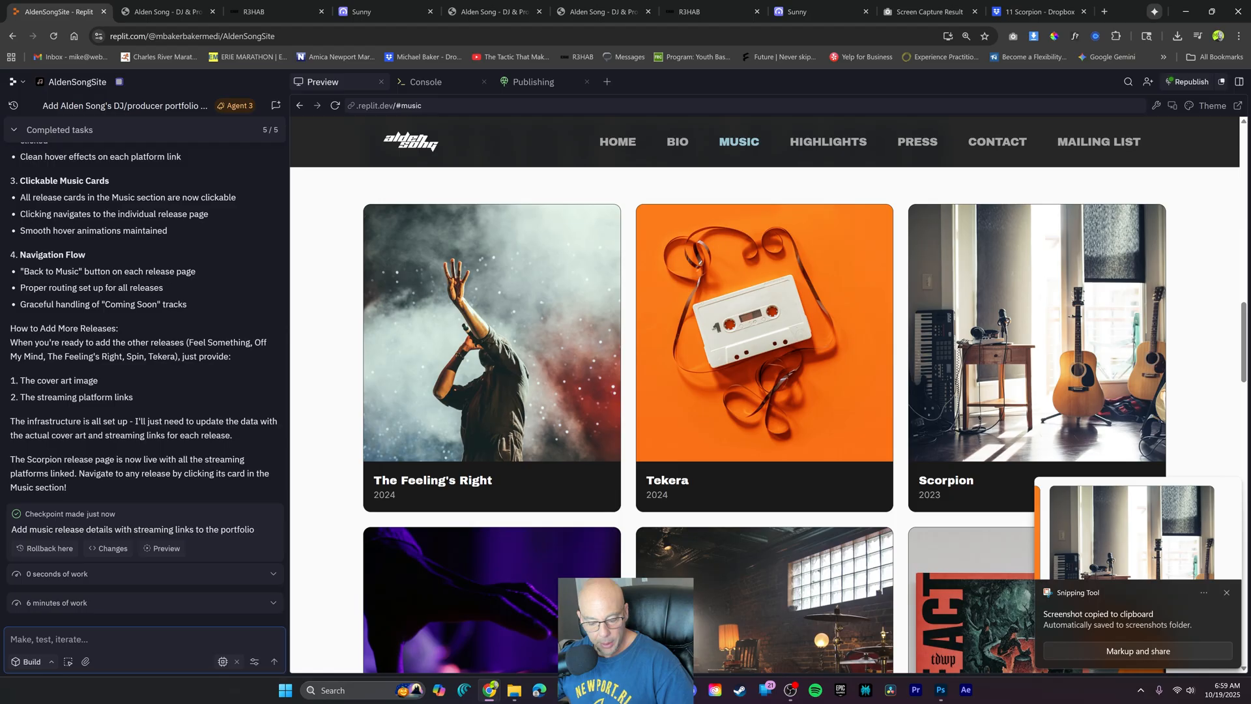
pyautogui.write('Scorpion should be at the end')
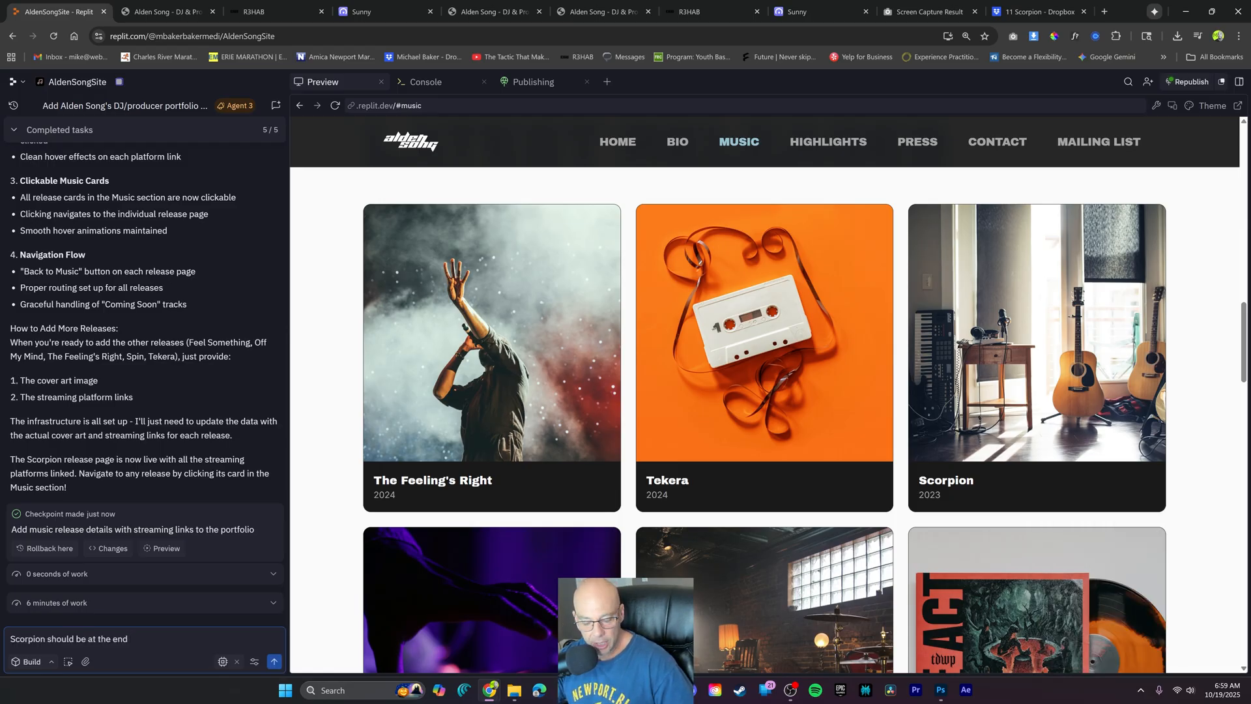
pyautogui.hotkey('ctrl', 'v')
pyautogui.write('and attached is the cover art, replace the current guitar pic')
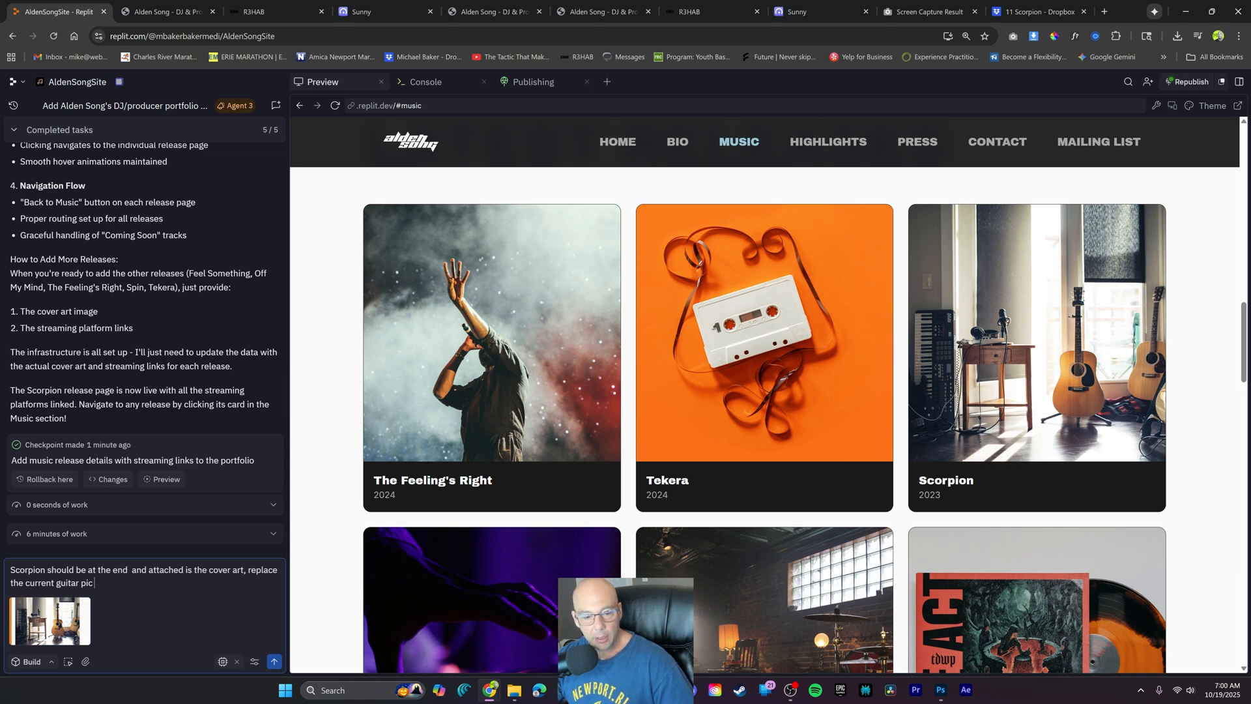
# Attach the image alden-song-scorpion_cover art.jpeg from the Downloads folder to the agent prompt
pyautogui.click(86, 661)
pyautogui.click(129, 617)
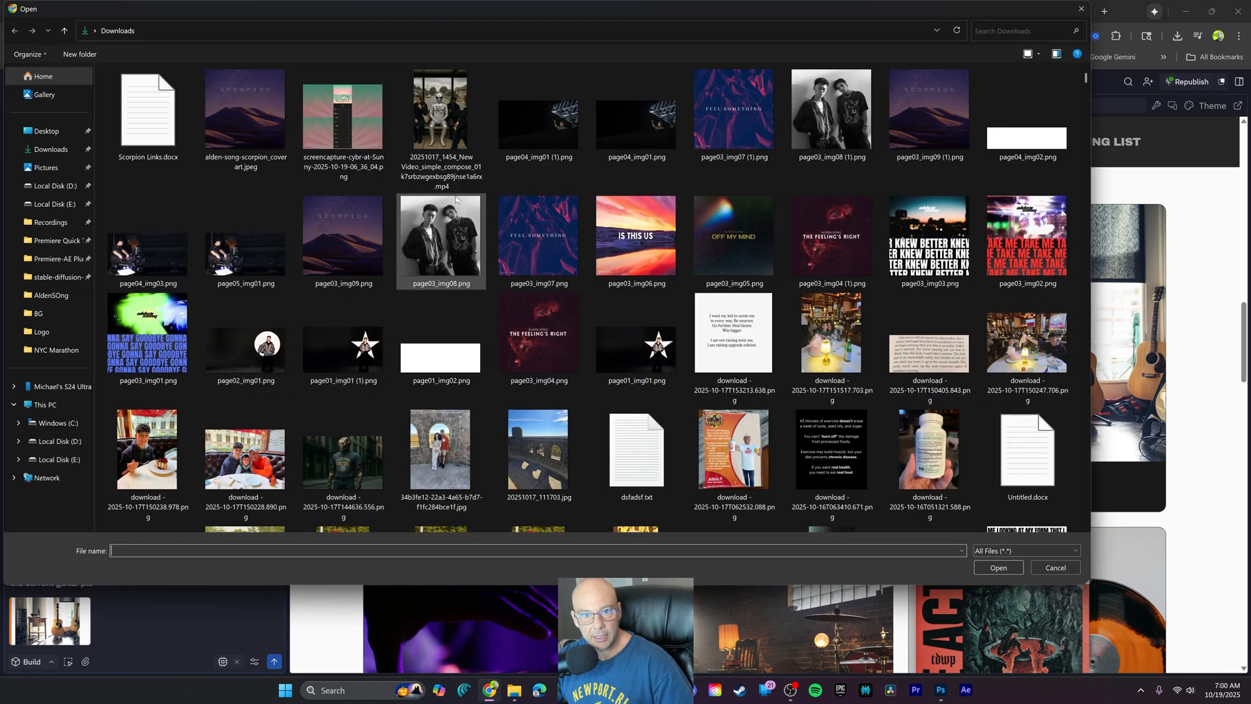
pyautogui.click(247, 125)
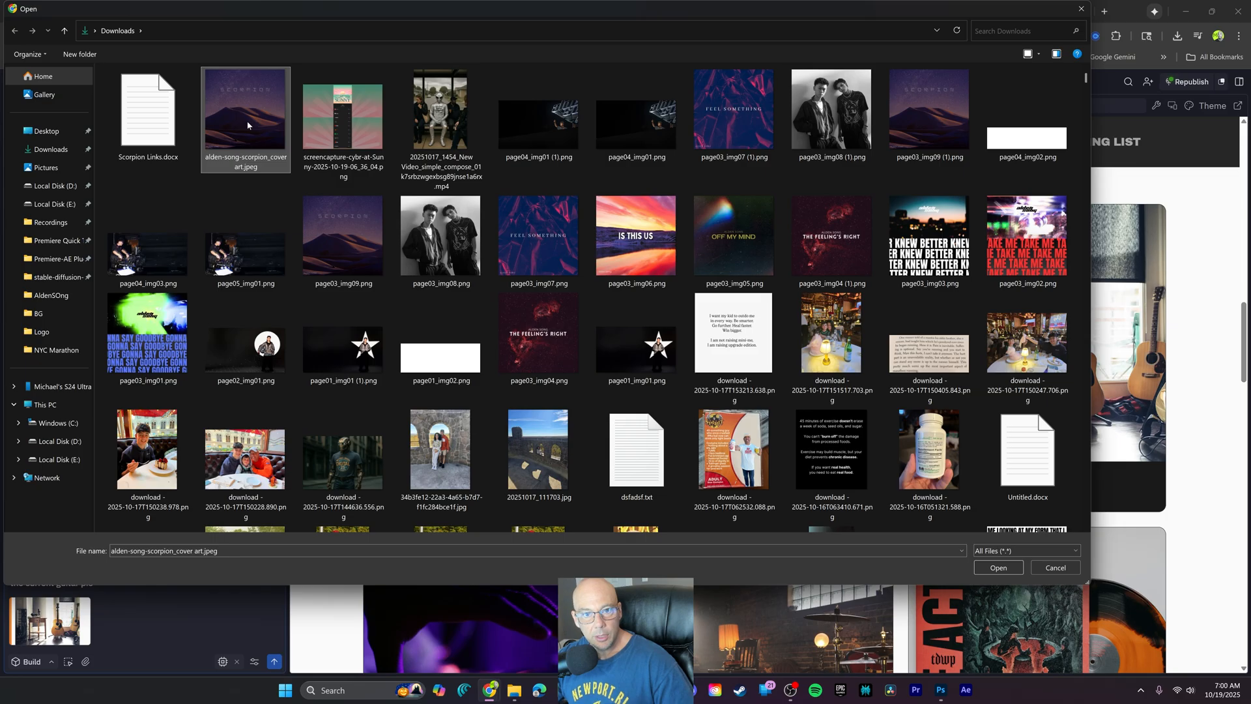
pyautogui.doubleClick(247, 126)
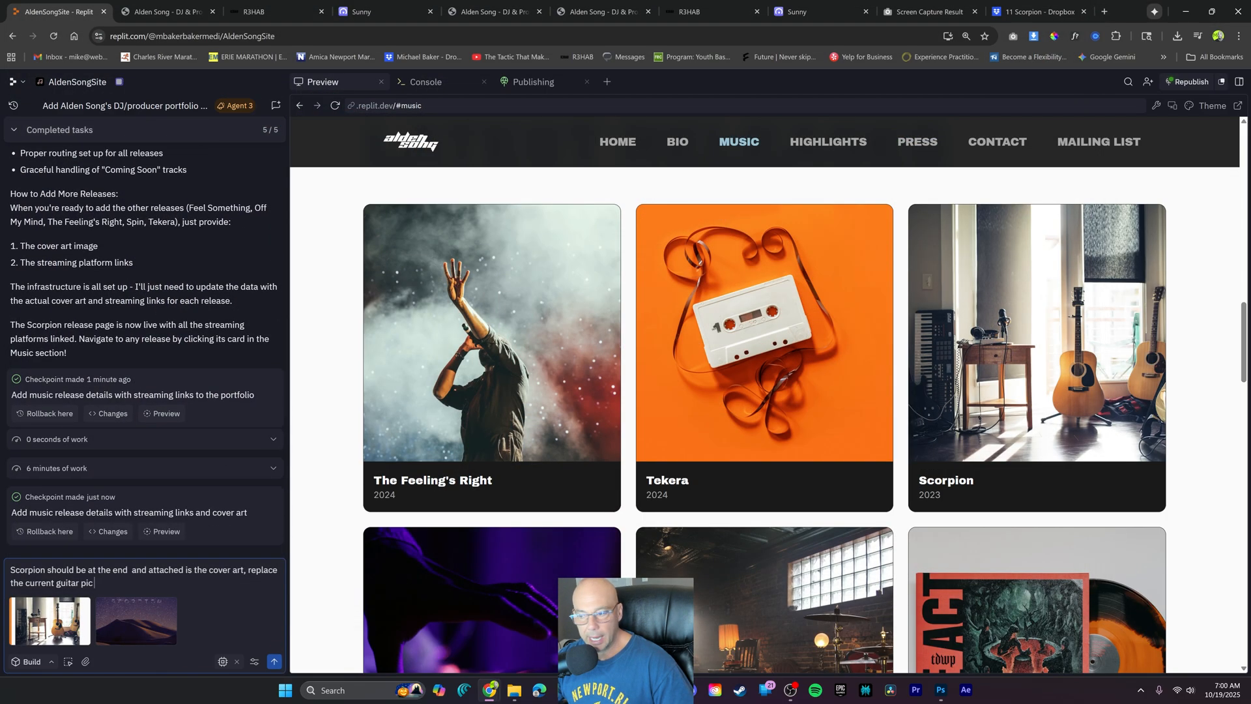
# Add the sentence "Make sure link goes to top of page." at the end of the agent prompt
pyautogui.write('. Make sure link')
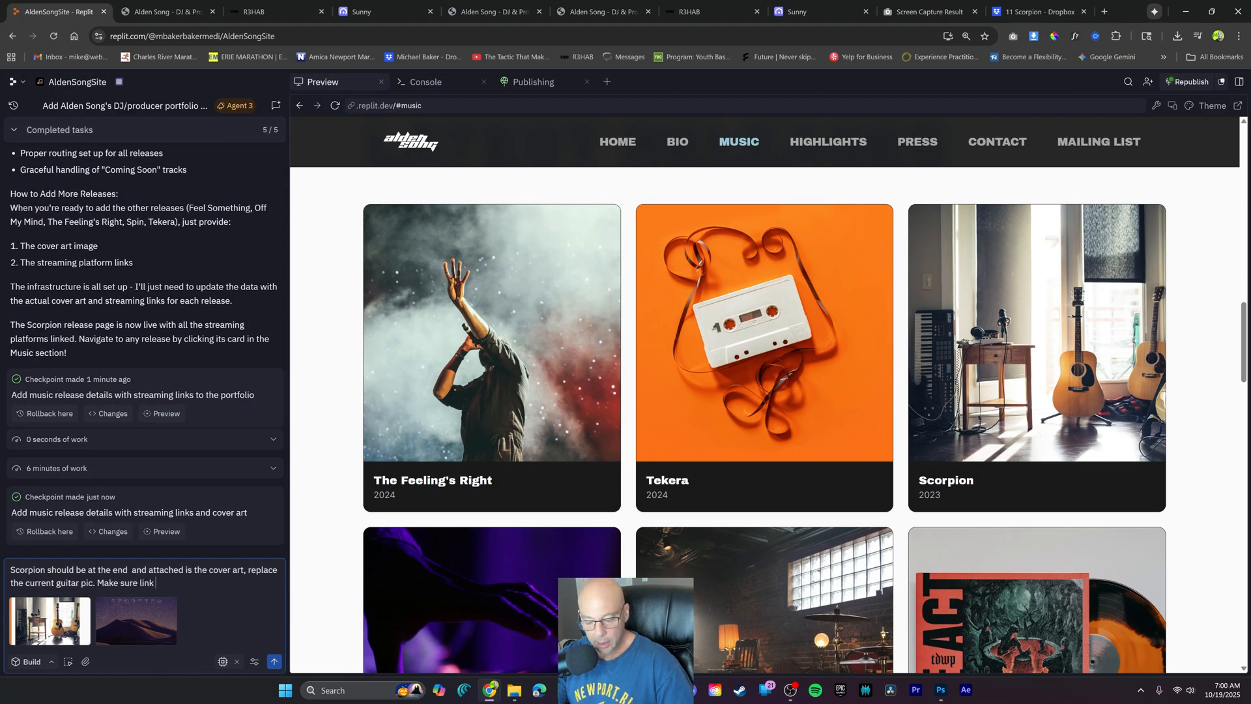
pyautogui.write(' goes to top')
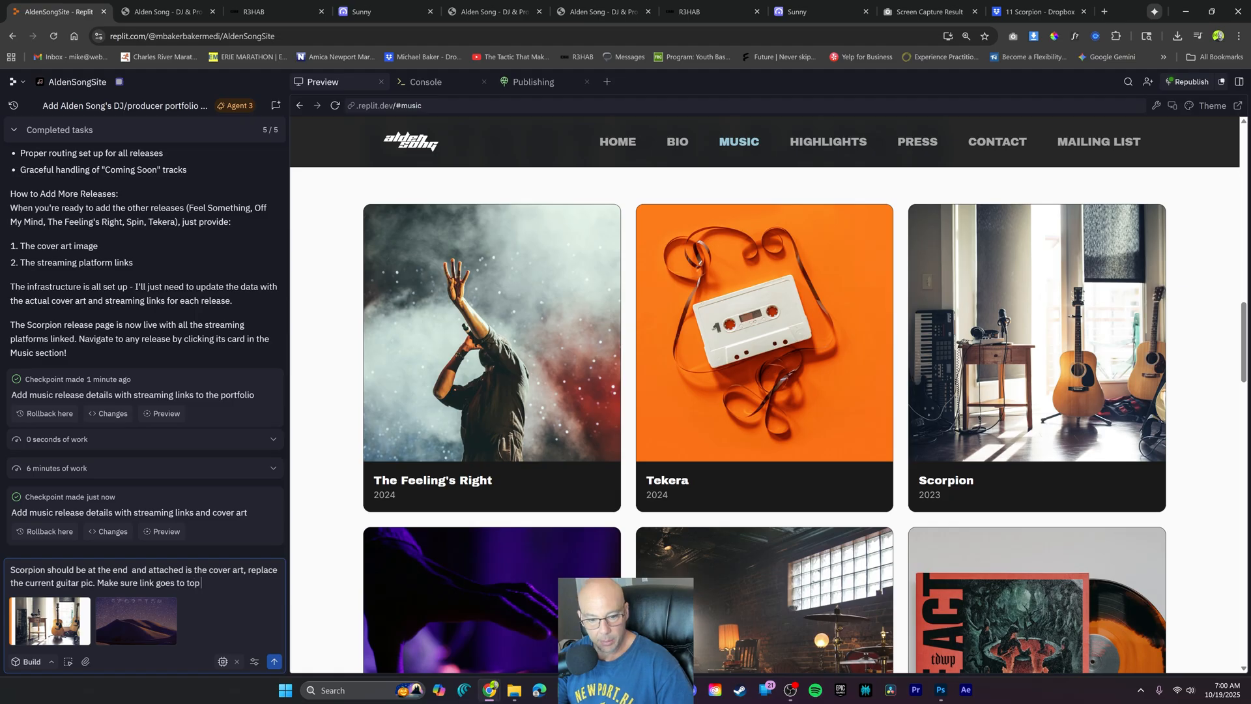
pyautogui.write(' of page.')
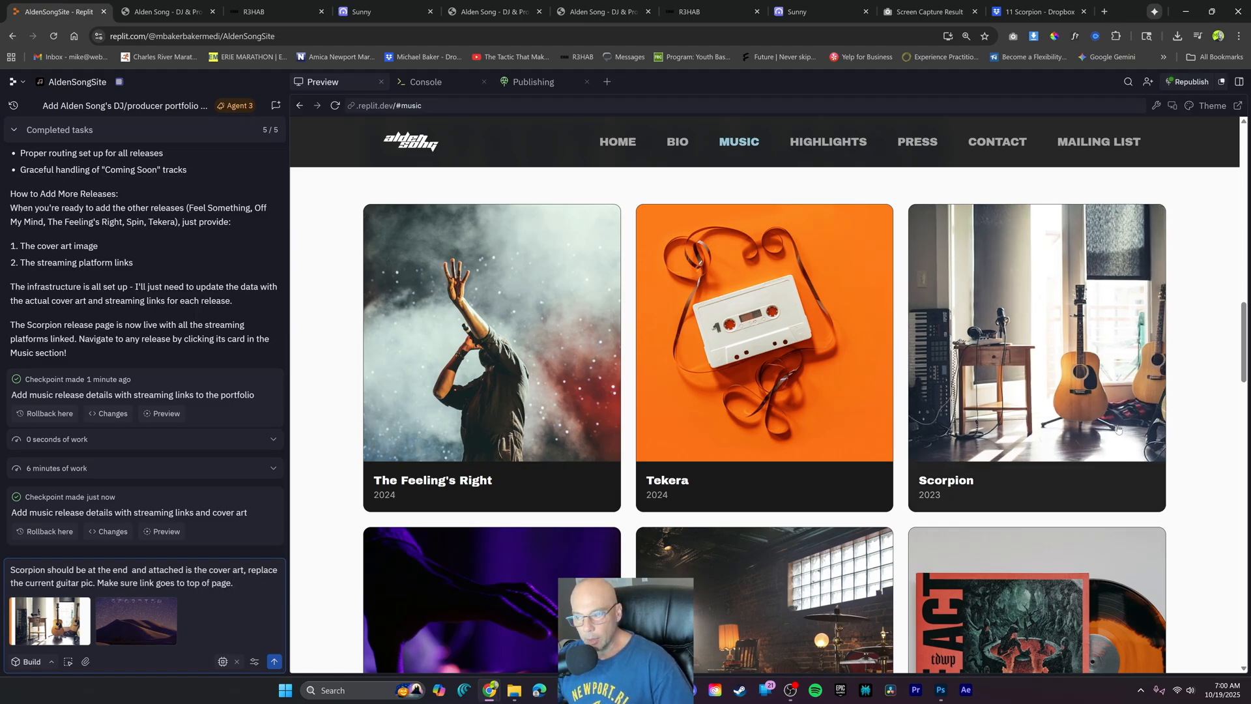
# Open the Scorpion release page from its card and review its layout against the Sunny reference page
pyautogui.click(1037, 339)
pyautogui.scroll(4, 733, 474)
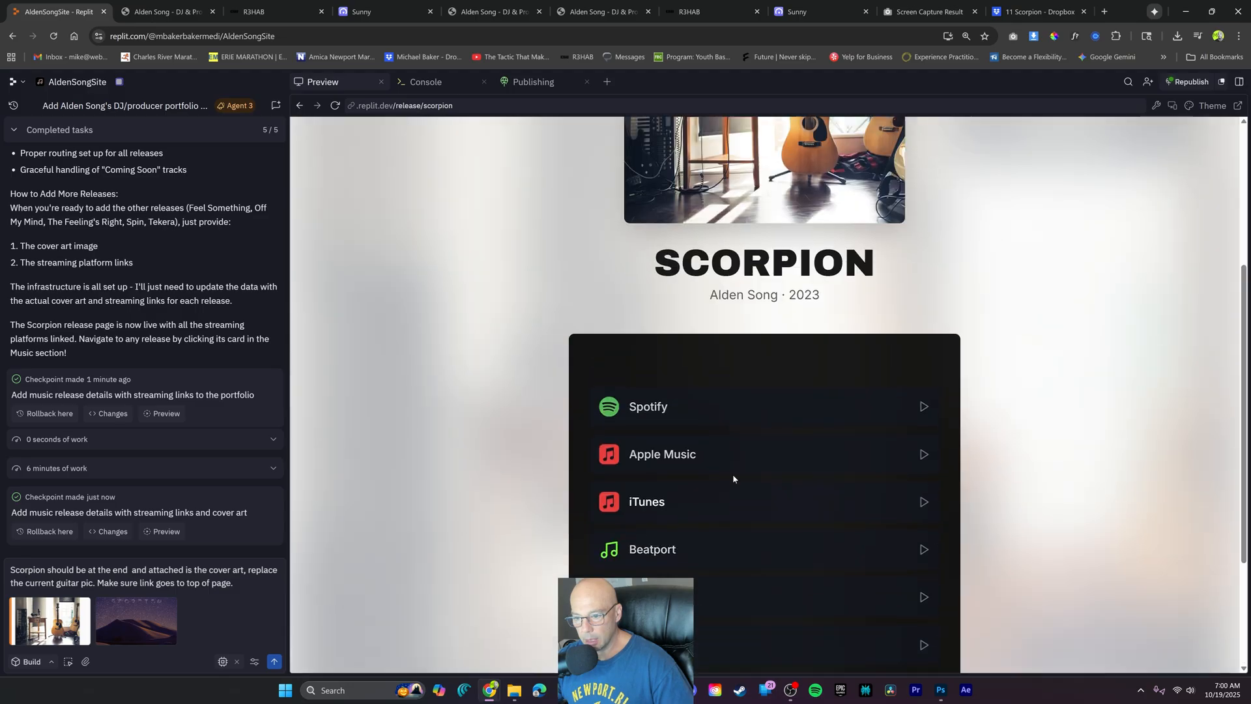
pyautogui.scroll(-4, 715, 475)
pyautogui.scroll(5, 862, 274)
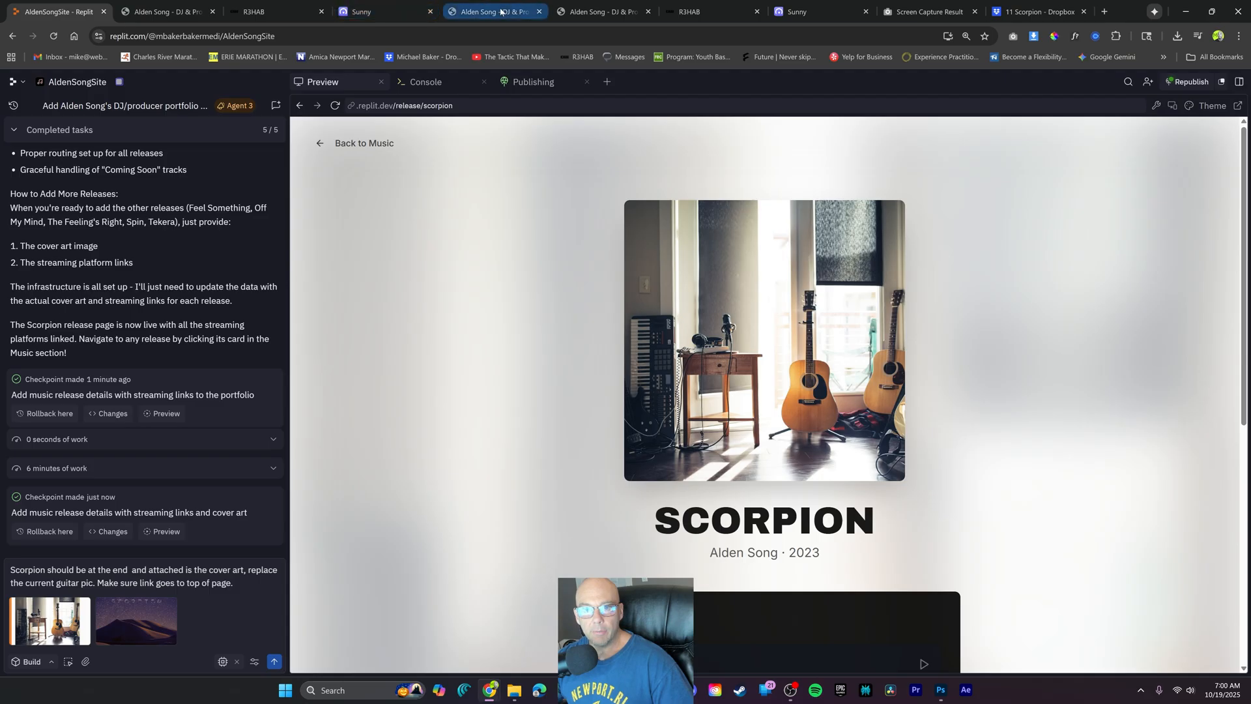
pyautogui.click(374, 11)
pyautogui.hotkey('alt', 'Tab')
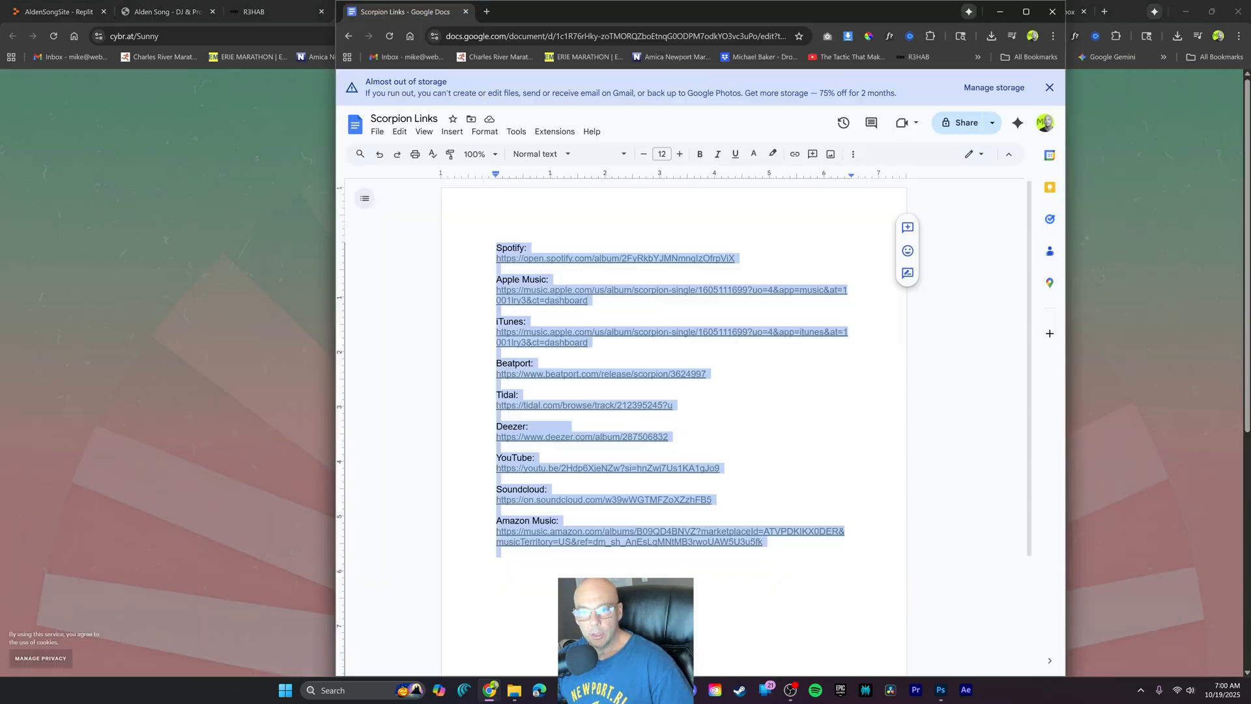
pyautogui.click(324, 81)
pyautogui.click(58, 11)
# Add "Make song title smaller, remove date and "Alden Song"" to the agent prompt and submit it
pyautogui.write('Make song title smaller, re')
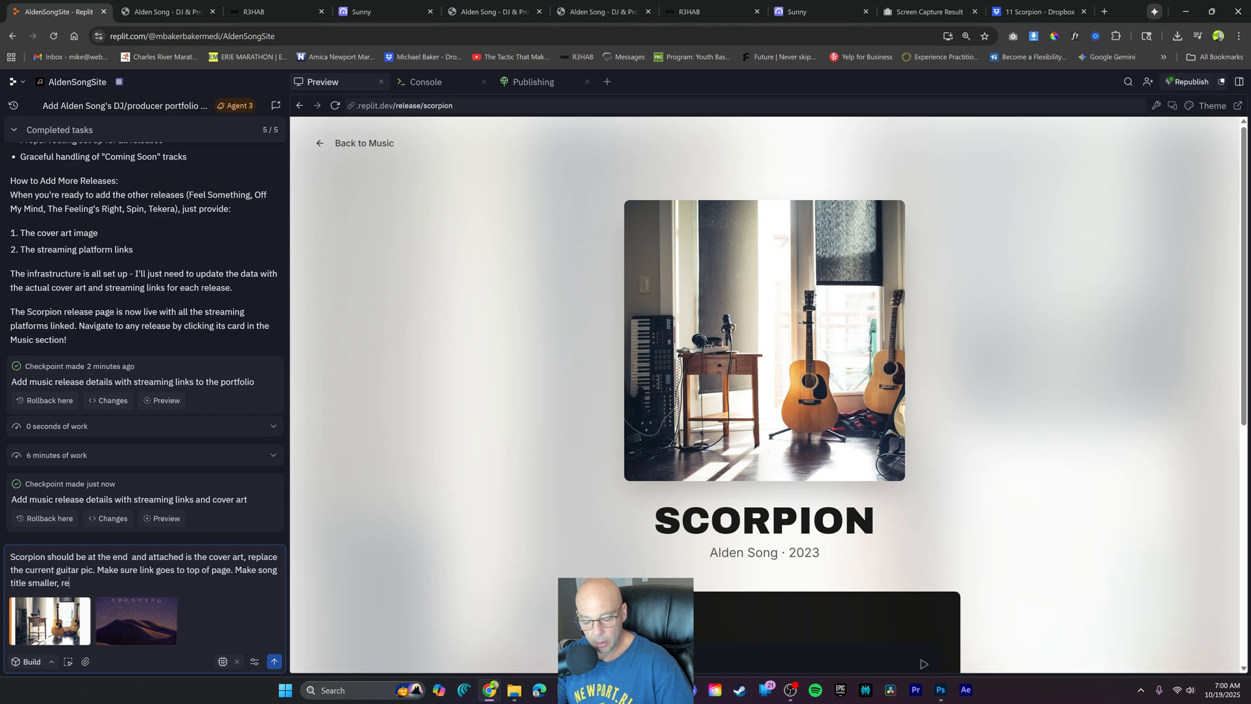
pyautogui.write('move')
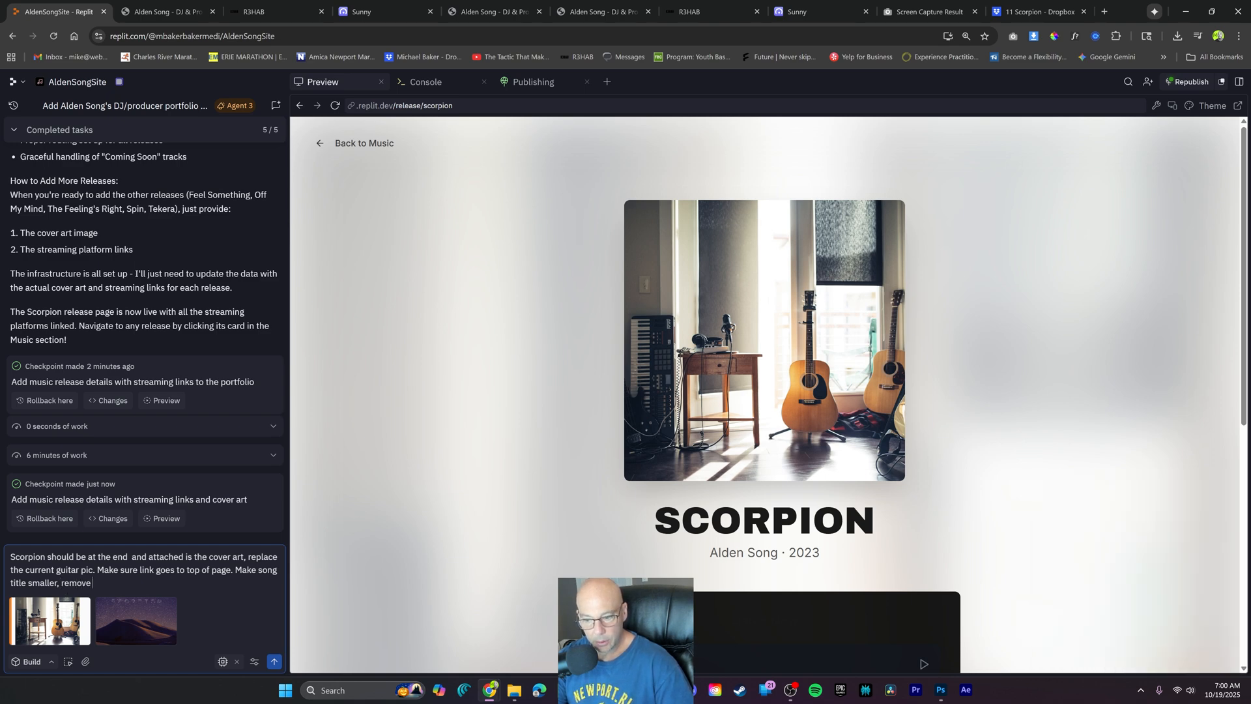
pyautogui.write(' date and "Alden Song"')
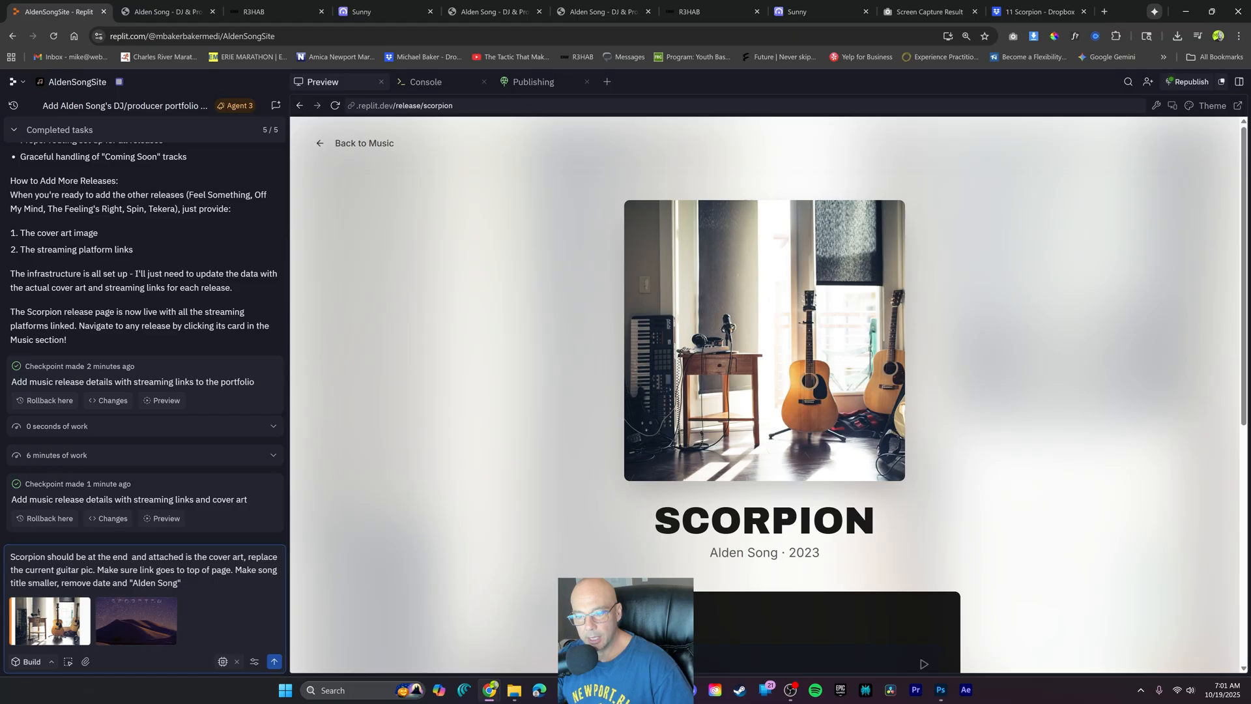
pyautogui.press('Return')
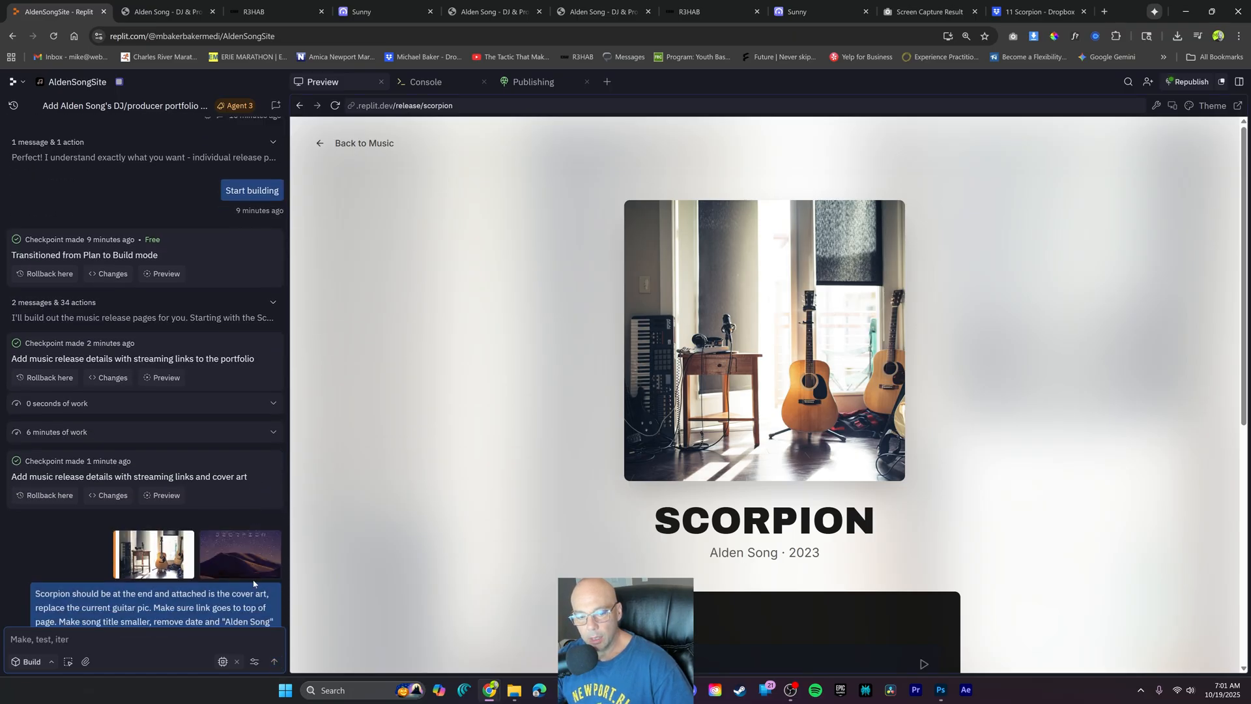
# Review the updated Scorpion release page, from the cover art and title down to the streaming links
pyautogui.click(365, 143)
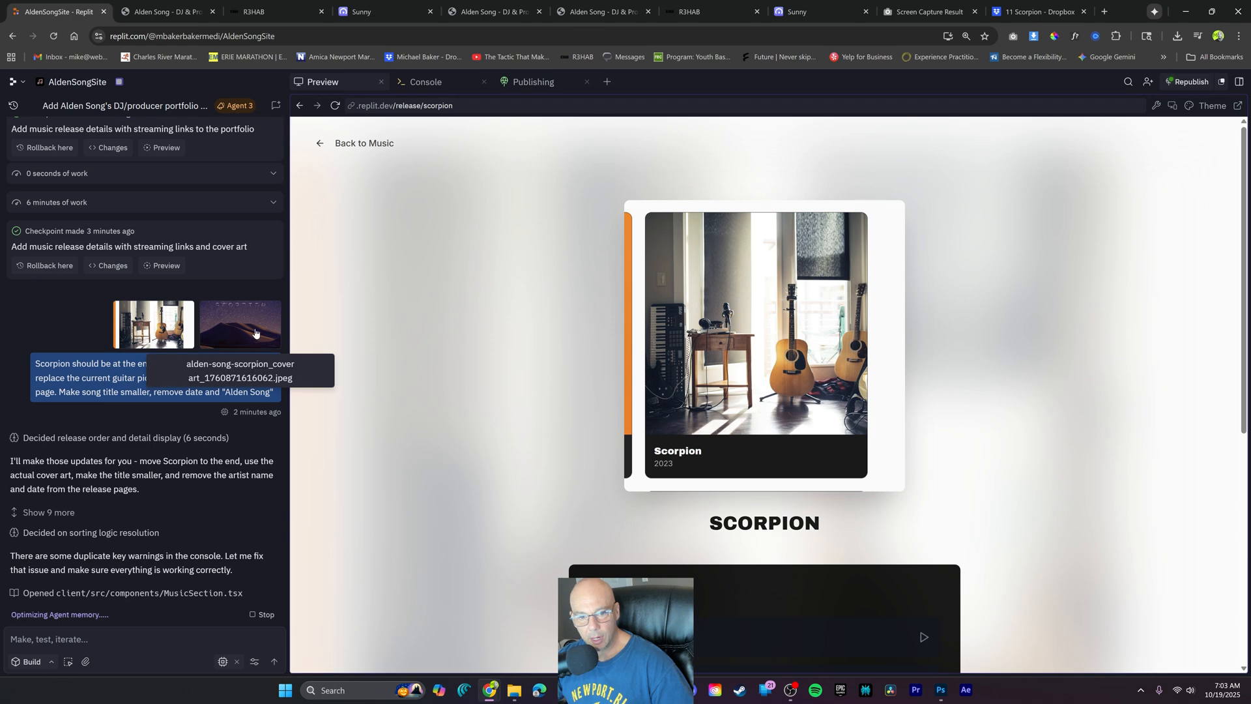
pyautogui.scroll(-6, 746, 368)
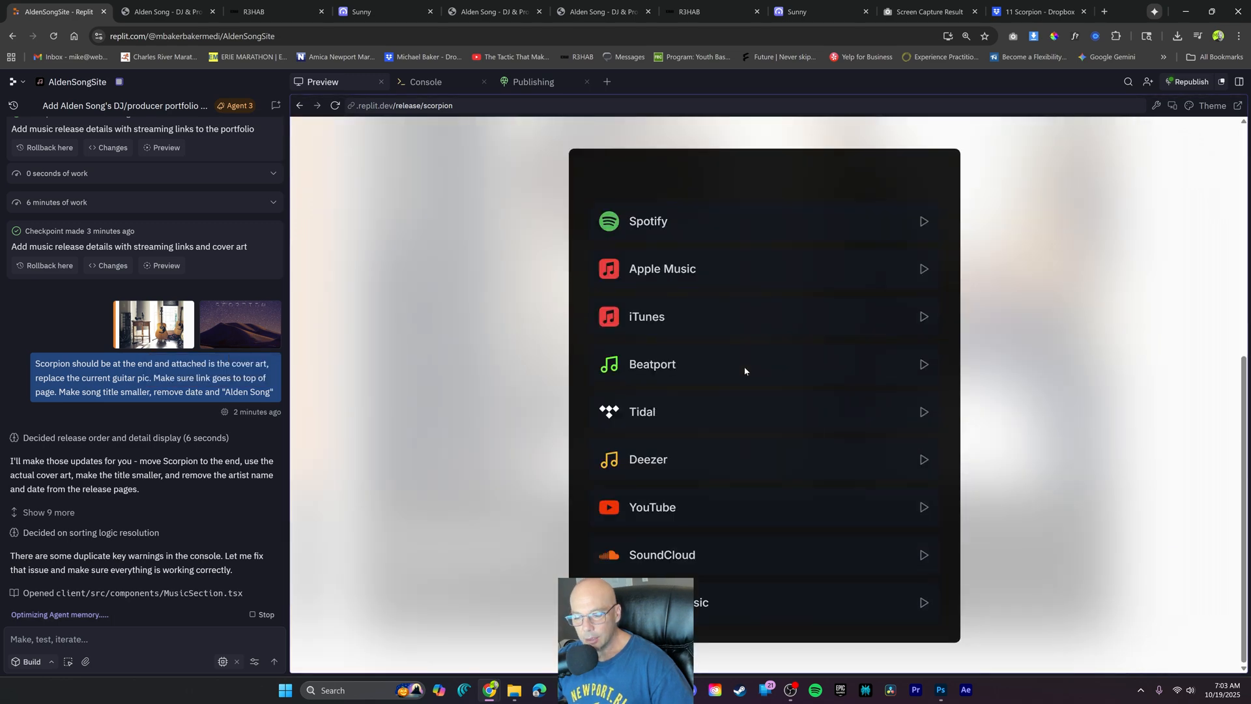
pyautogui.scroll(6, 775, 417)
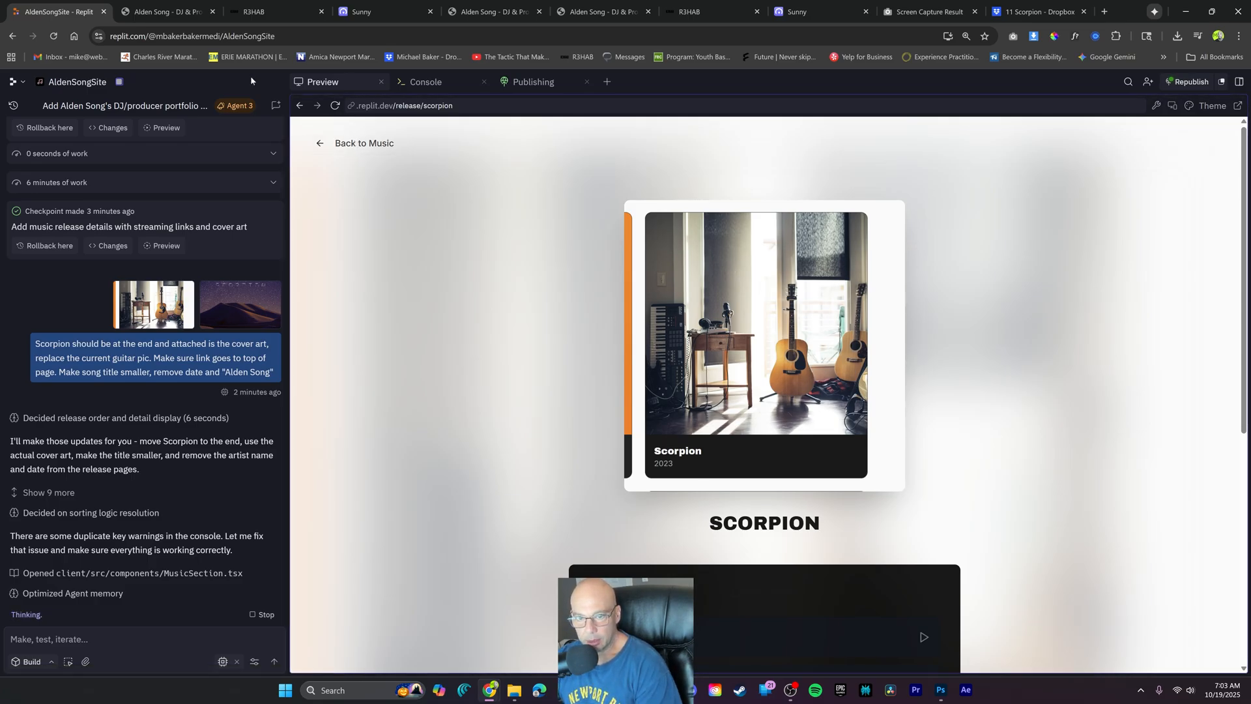
# Return to the Music section and check the Scorpion card's position and cover art among the releases
pyautogui.click(362, 142)
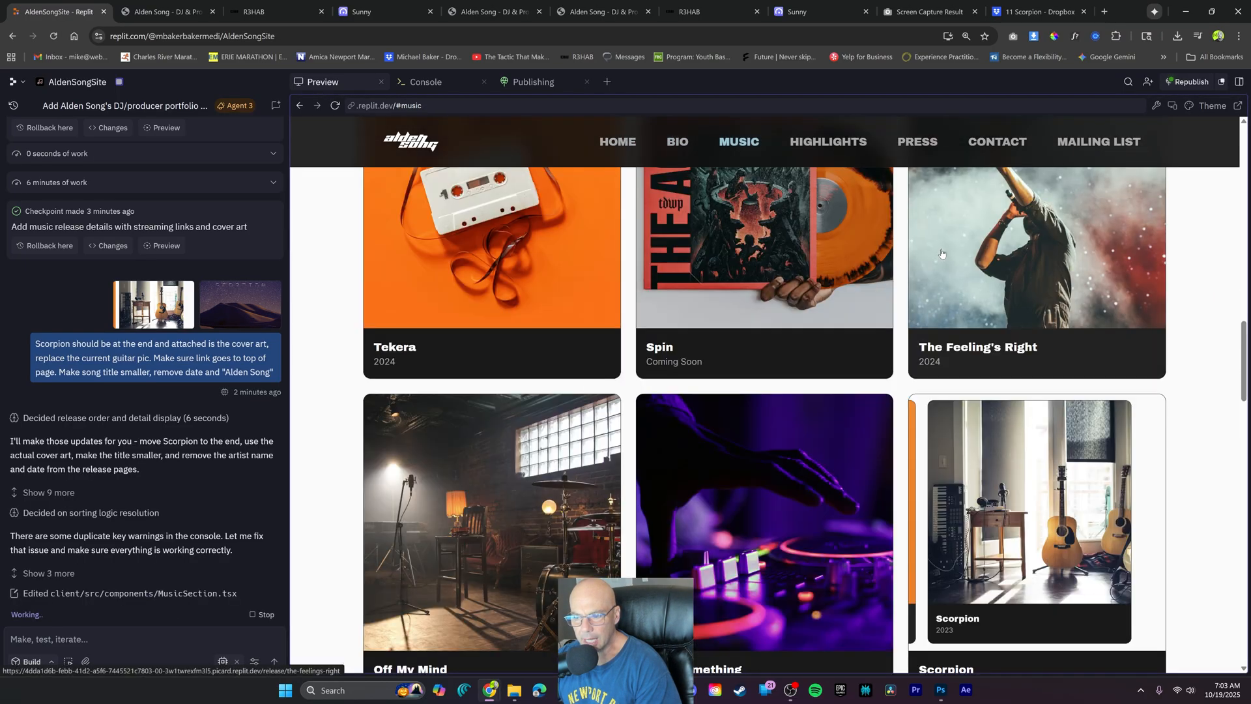
pyautogui.scroll(-5, 942, 254)
pyautogui.scroll(5, 942, 254)
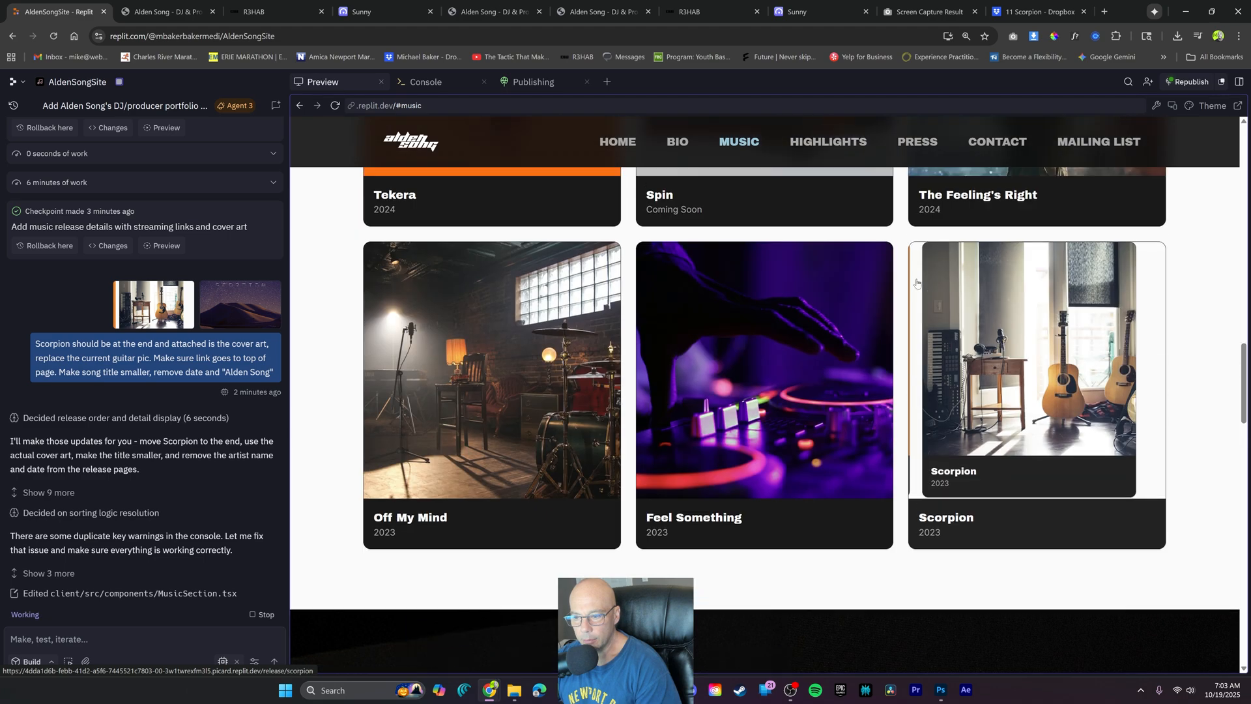
pyautogui.scroll(-5, 816, 273)
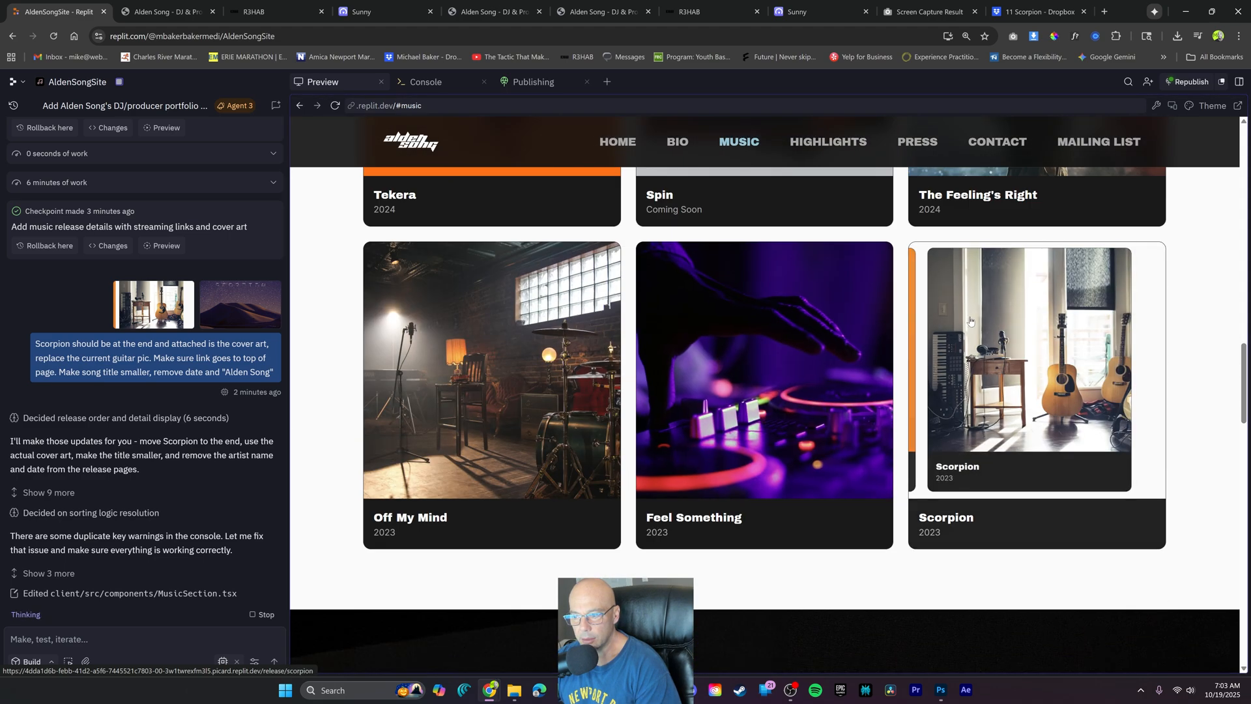
pyautogui.click(980, 308)
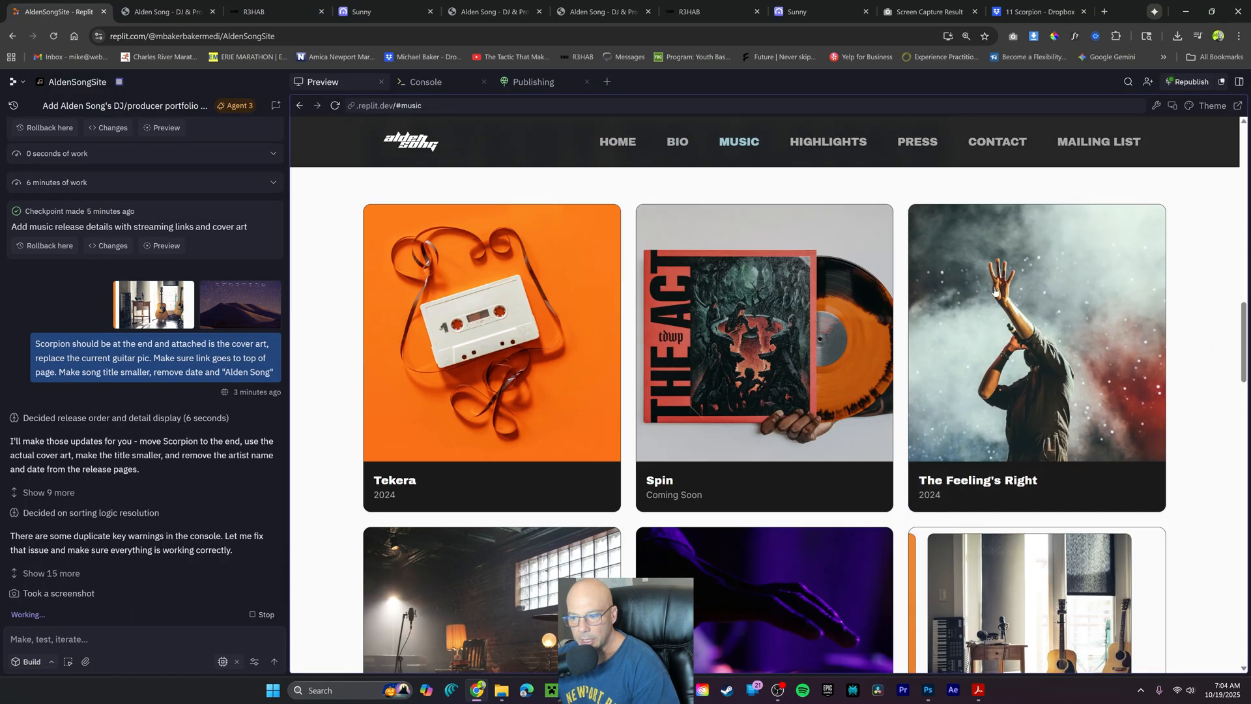
pyautogui.scroll(-7, 995, 291)
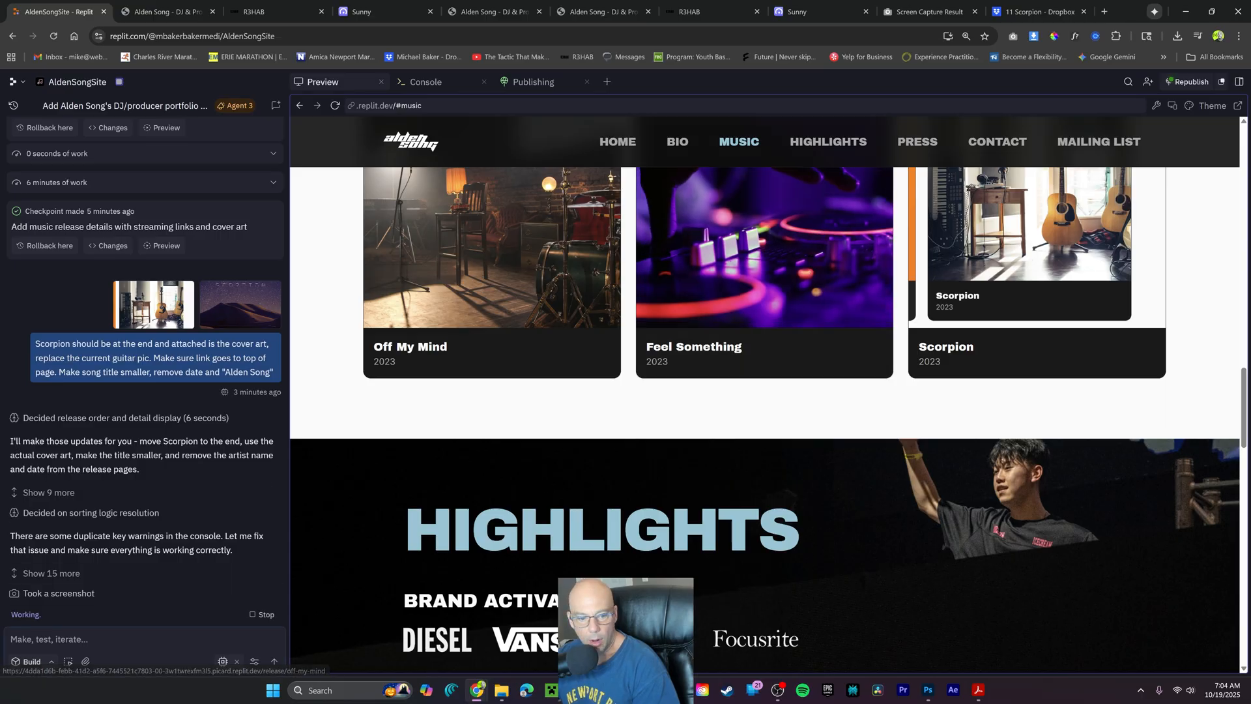
# Send the agent prompt "Add this as scorpion cover art. Replace the weird screenshjot" with alden-song-scorpion_cover art.jpeg from Downloads attached
pyautogui.click(85, 661)
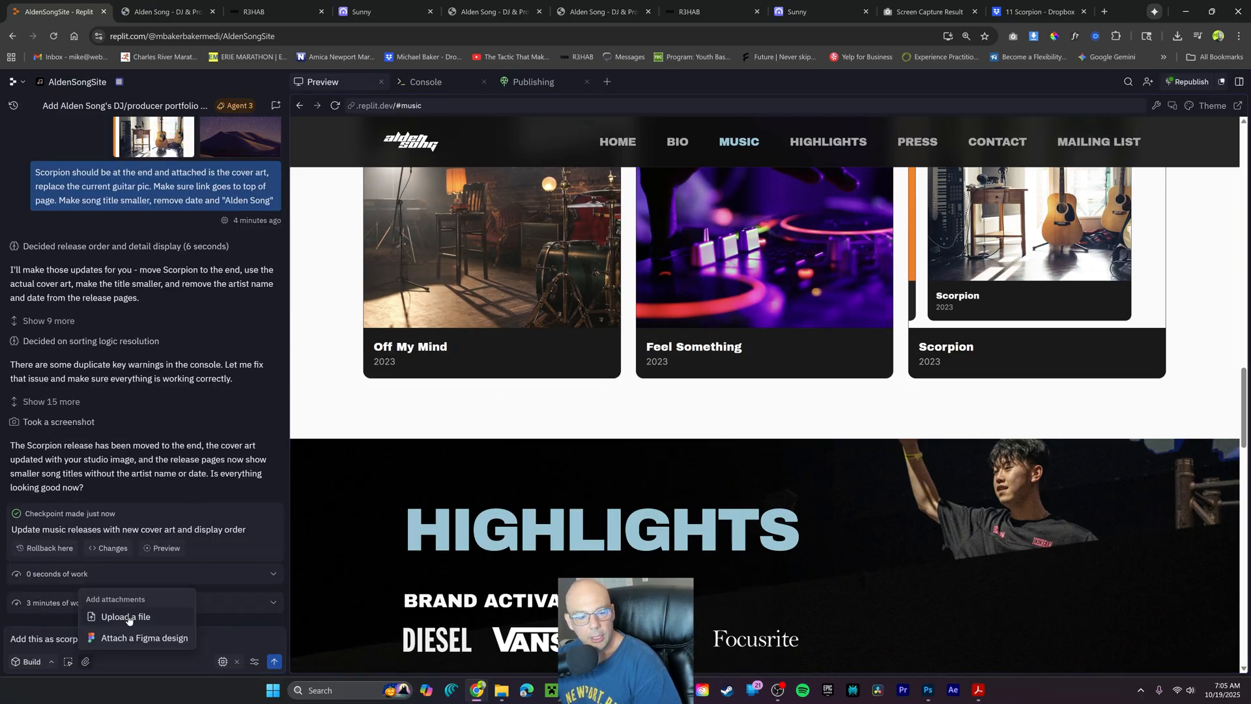
pyautogui.click(126, 617)
pyautogui.click(248, 90)
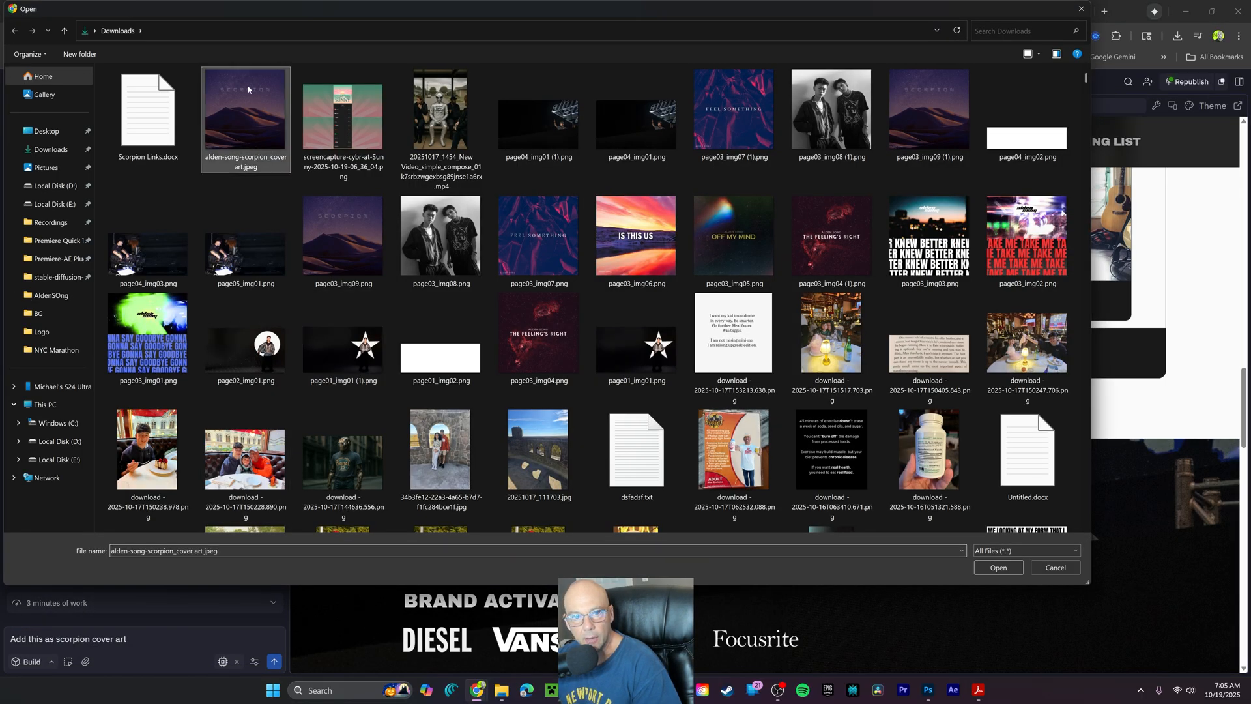
pyautogui.doubleClick(248, 89)
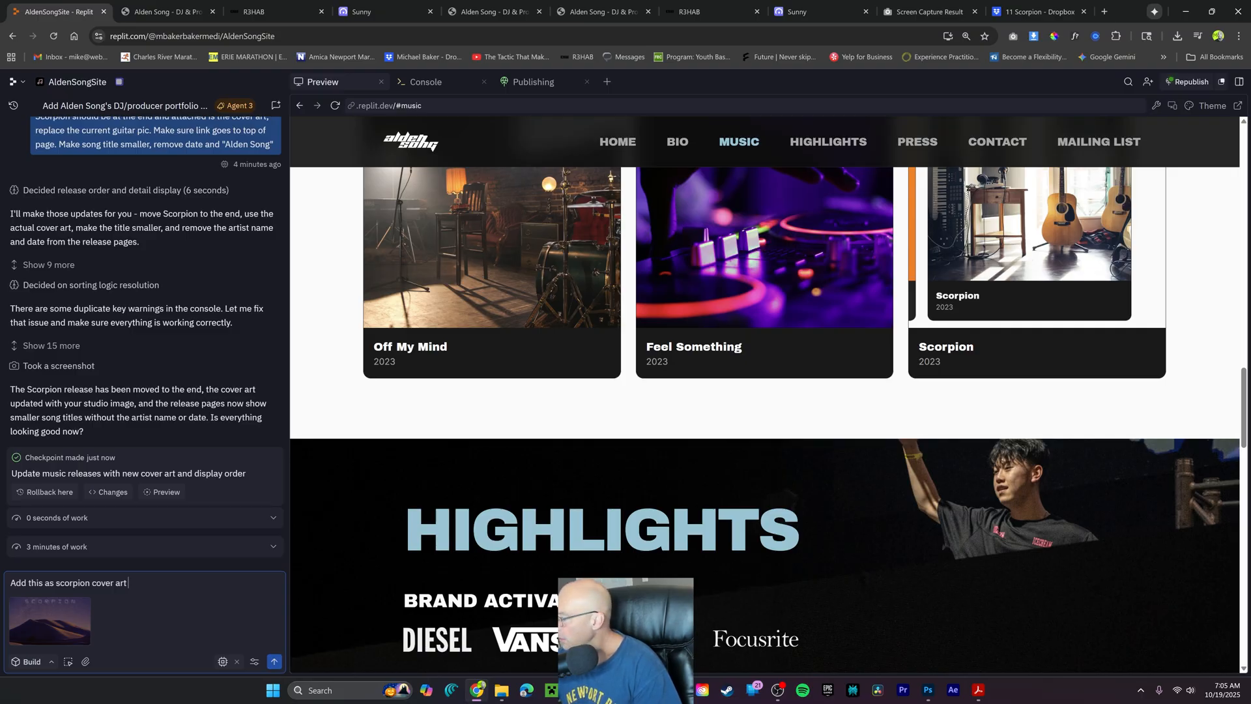
pyautogui.write('.')
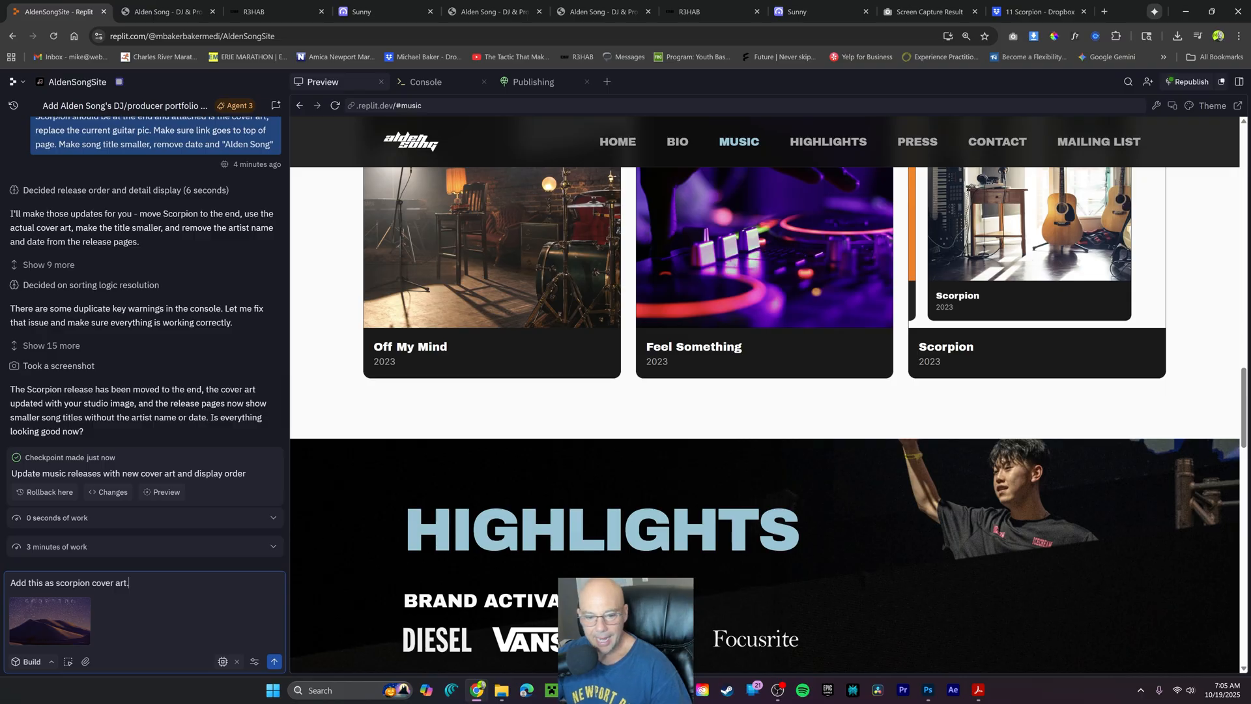
pyautogui.write(' Replace the weird screenshjot')
pyautogui.press('Return')
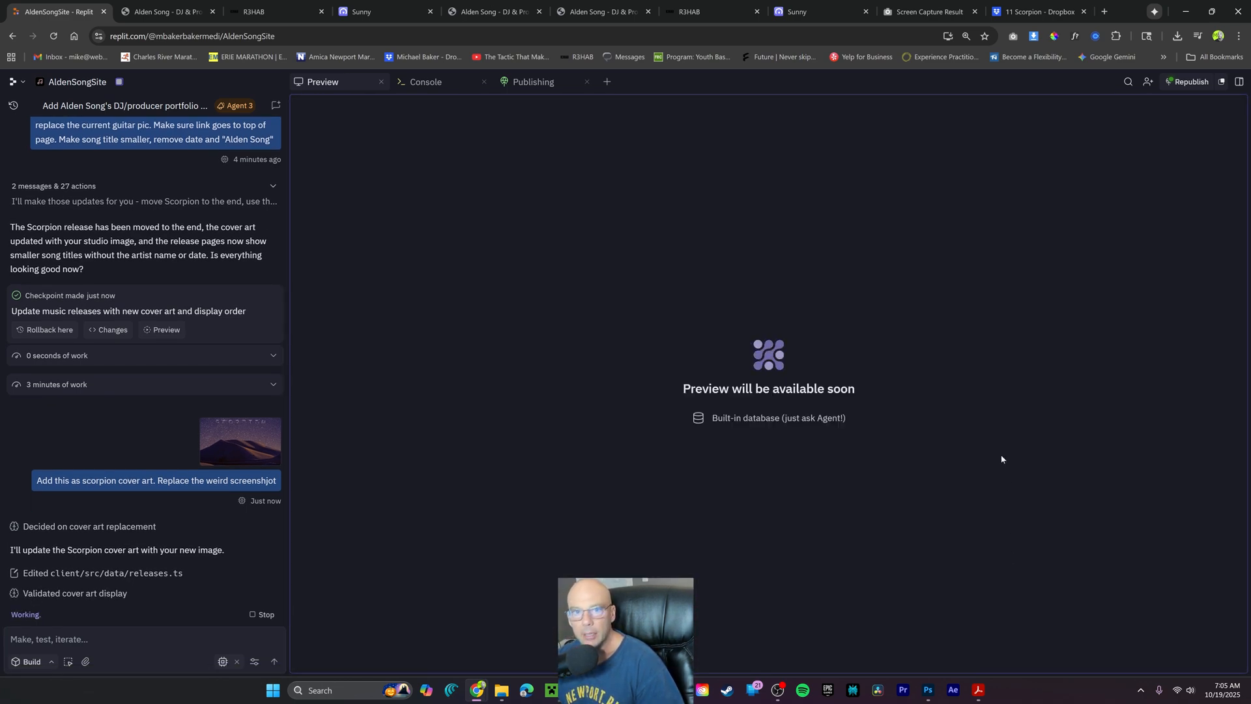
# Draft "remove the date from the card" as the next agent prompt
pyautogui.write('remo')
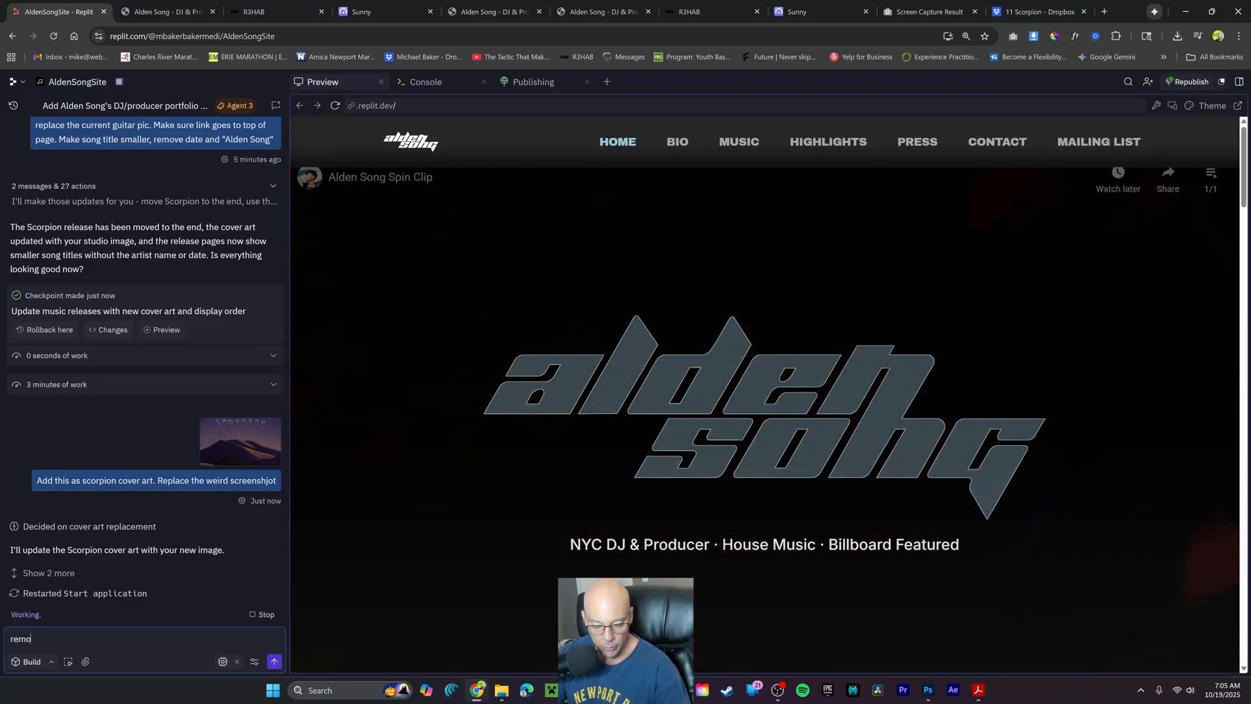
pyautogui.write('ve the date ')
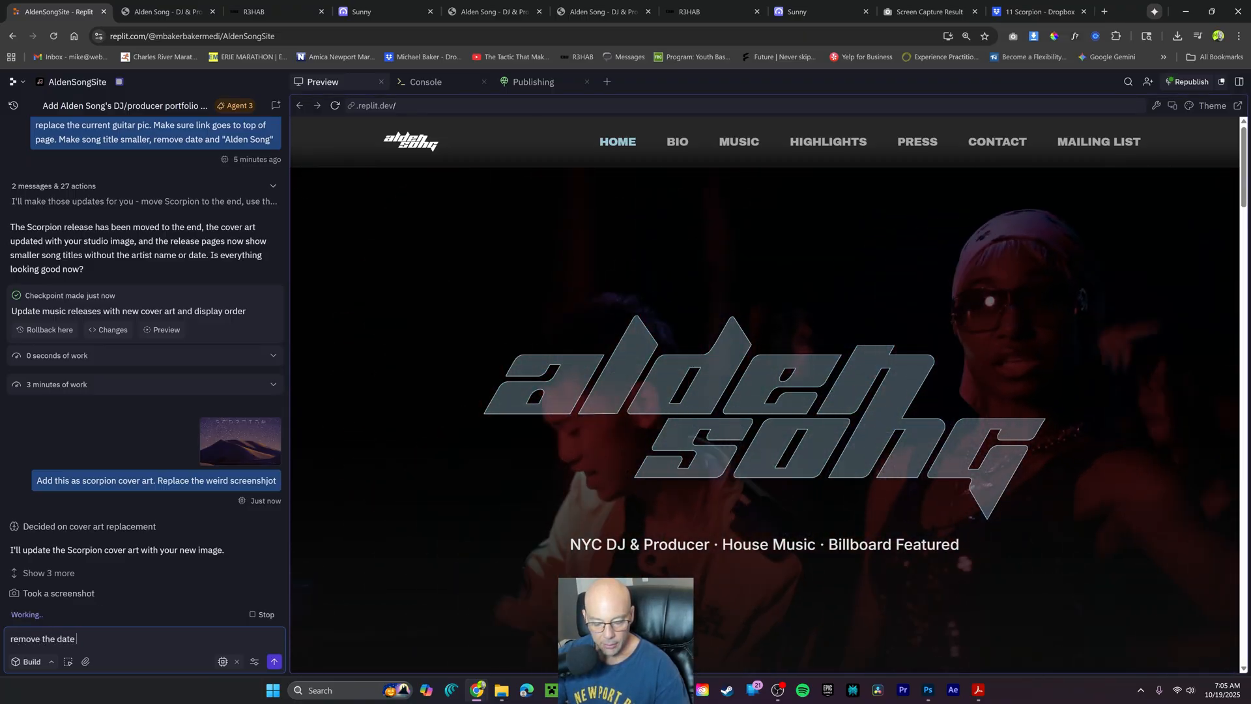
pyautogui.write('from the card')
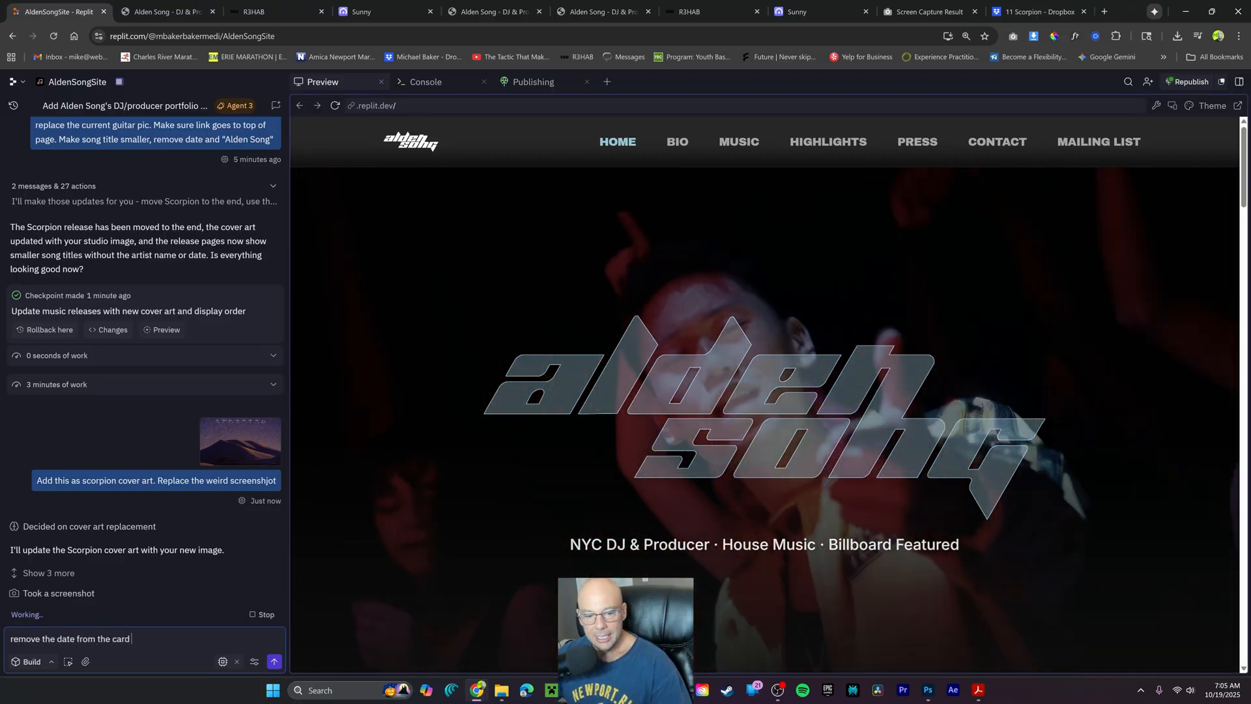
# Open the Scorpion release page and add "make "listen now" brighter it's dark grey over dark grey" to the prompt with a page screenshot
pyautogui.scroll(-10, 944, 380)
pyautogui.scroll(-5, 944, 381)
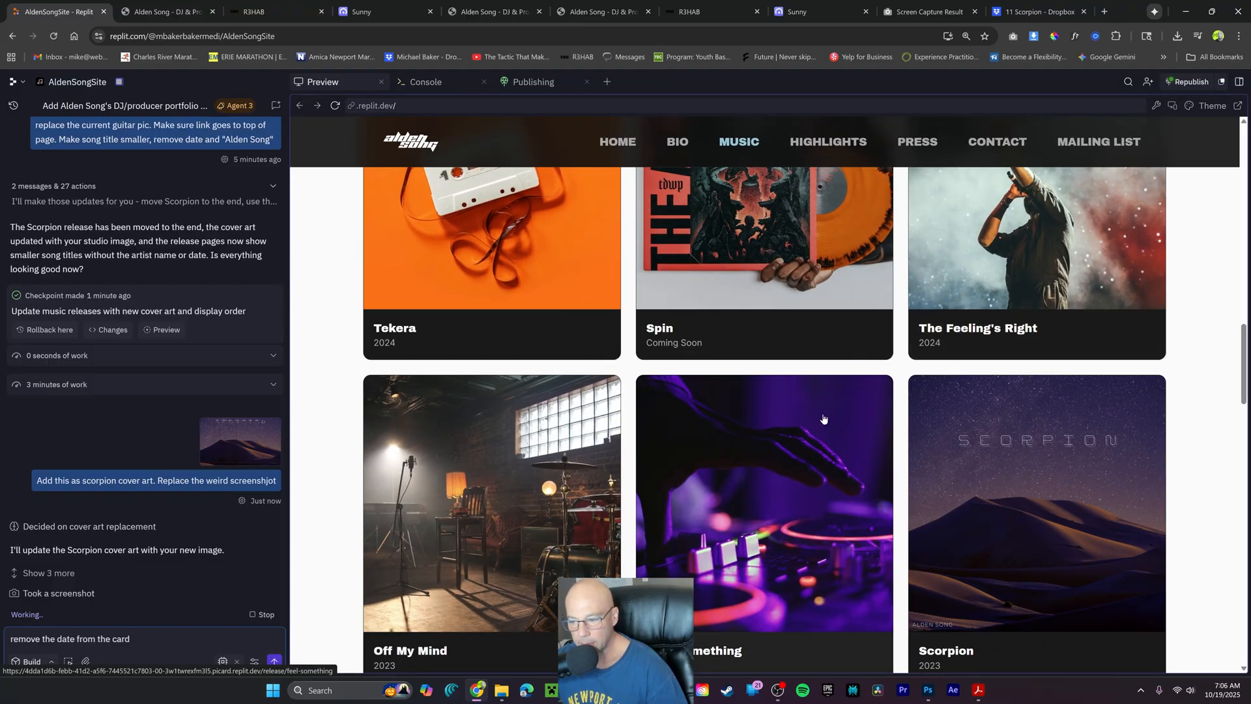
pyautogui.scroll(-3, 1107, 339)
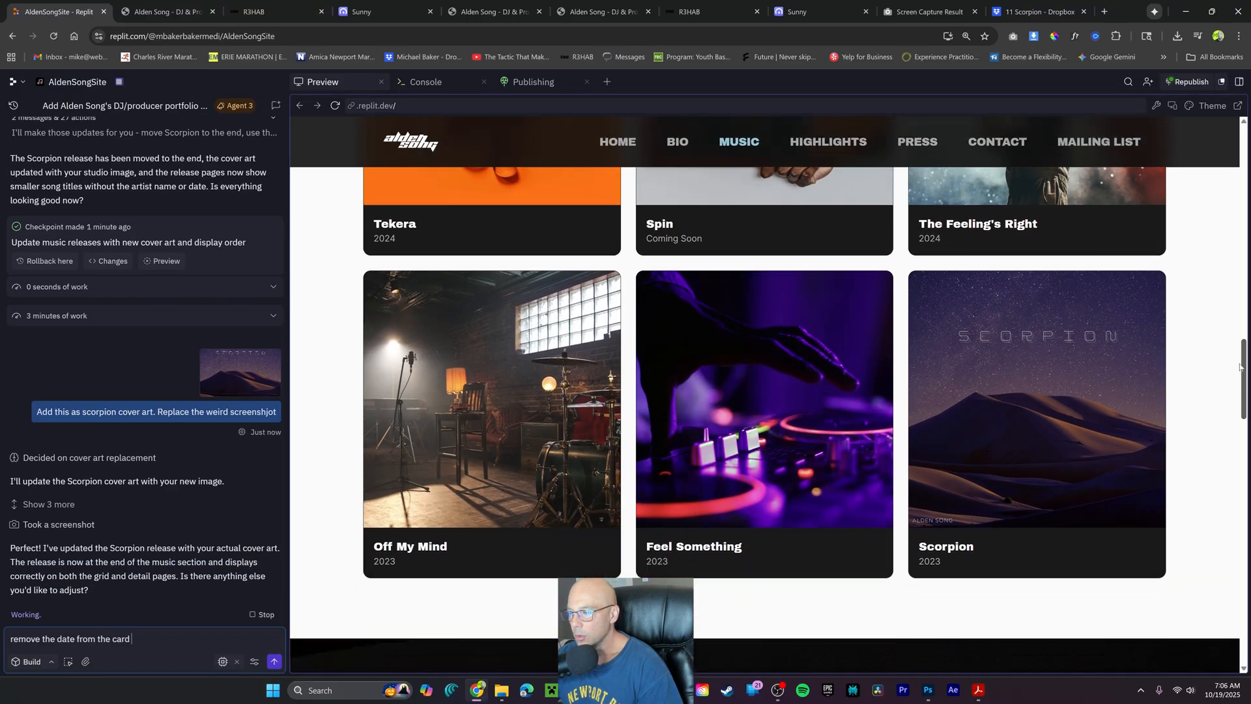
pyautogui.click(1007, 315)
pyautogui.scroll(-6, 1006, 317)
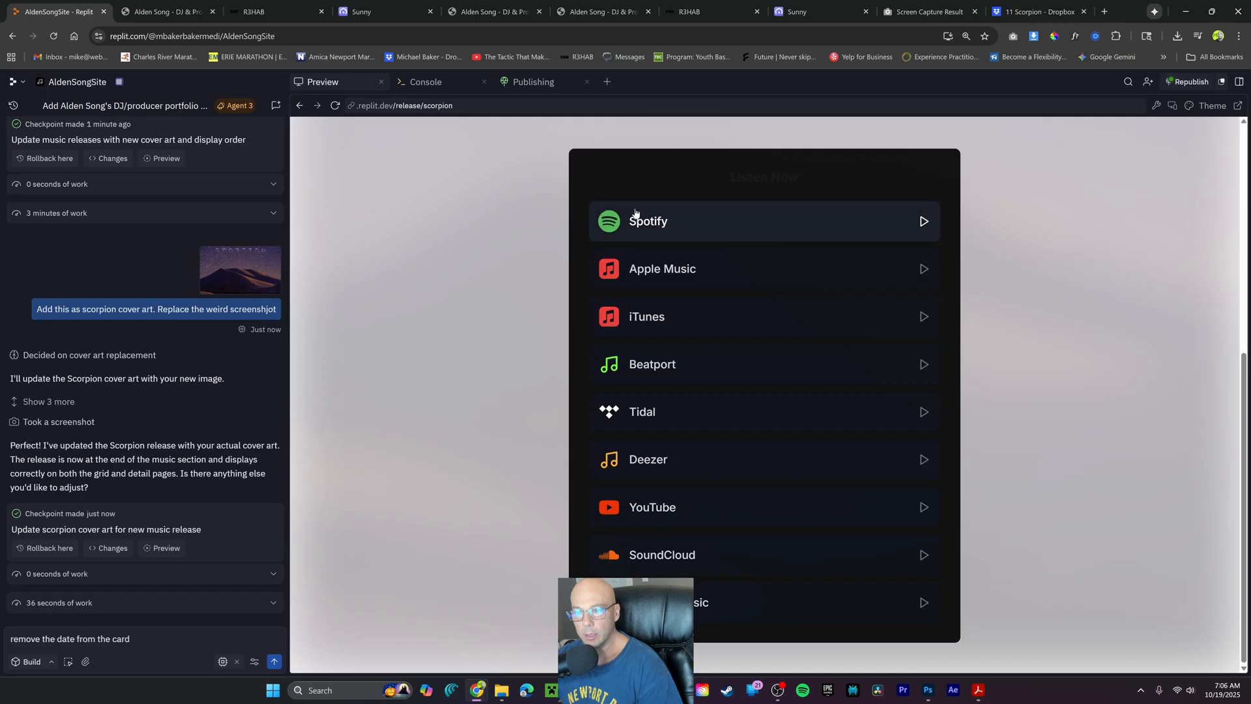
pyautogui.scroll(4, 801, 435)
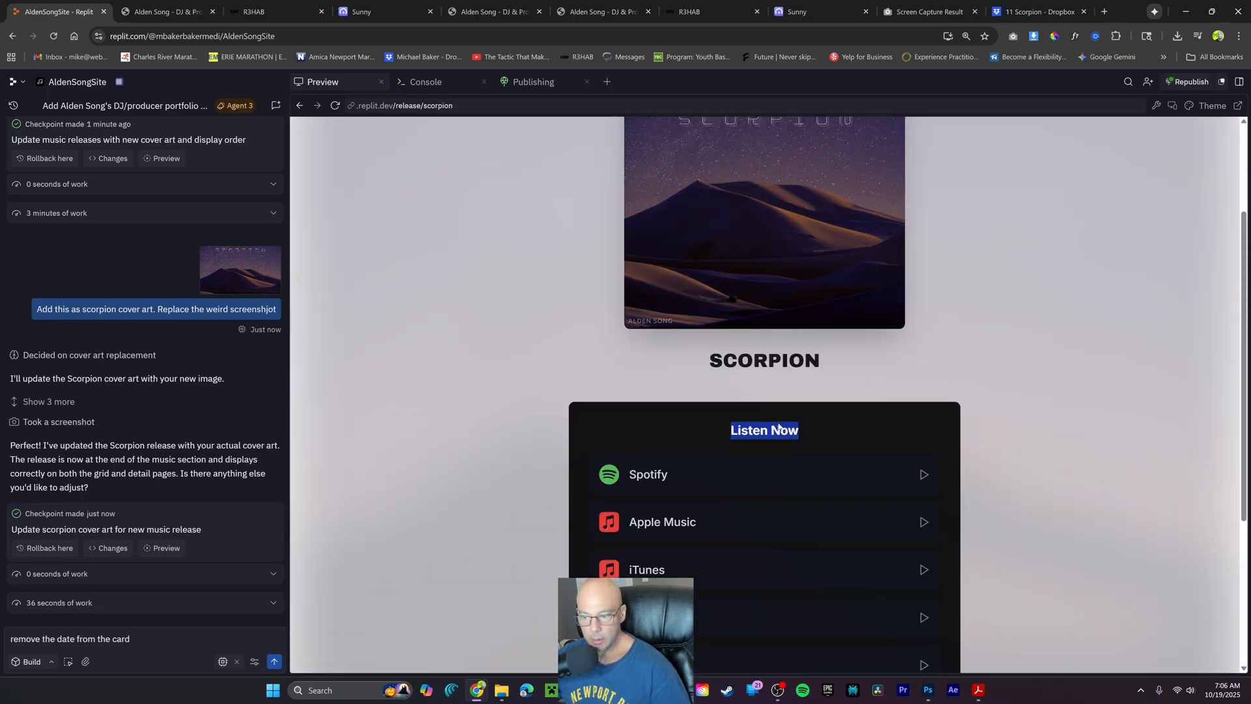
pyautogui.click(780, 428)
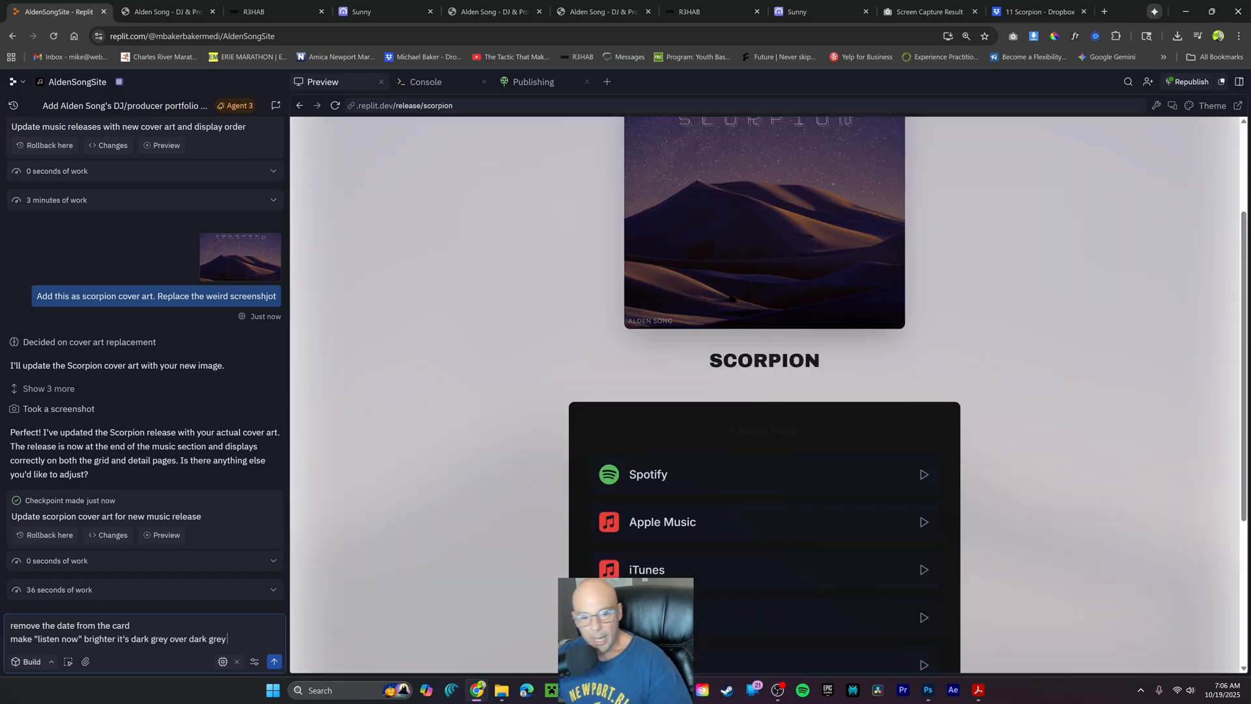
pyautogui.hotkey('ctrl', 'v')
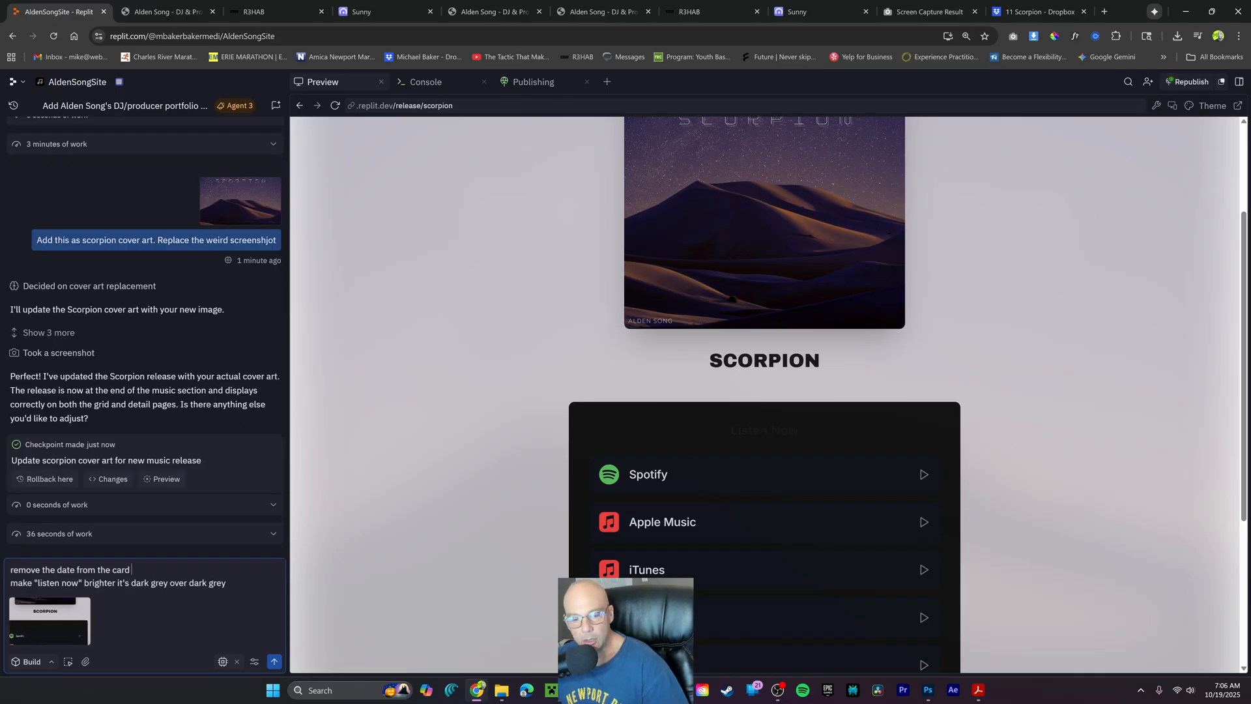
# Capture the Scorpion card in the Music section, paste the screenshot into the agent prompt and submit it
pyautogui.scroll(3, 745, 251)
pyautogui.click(372, 144)
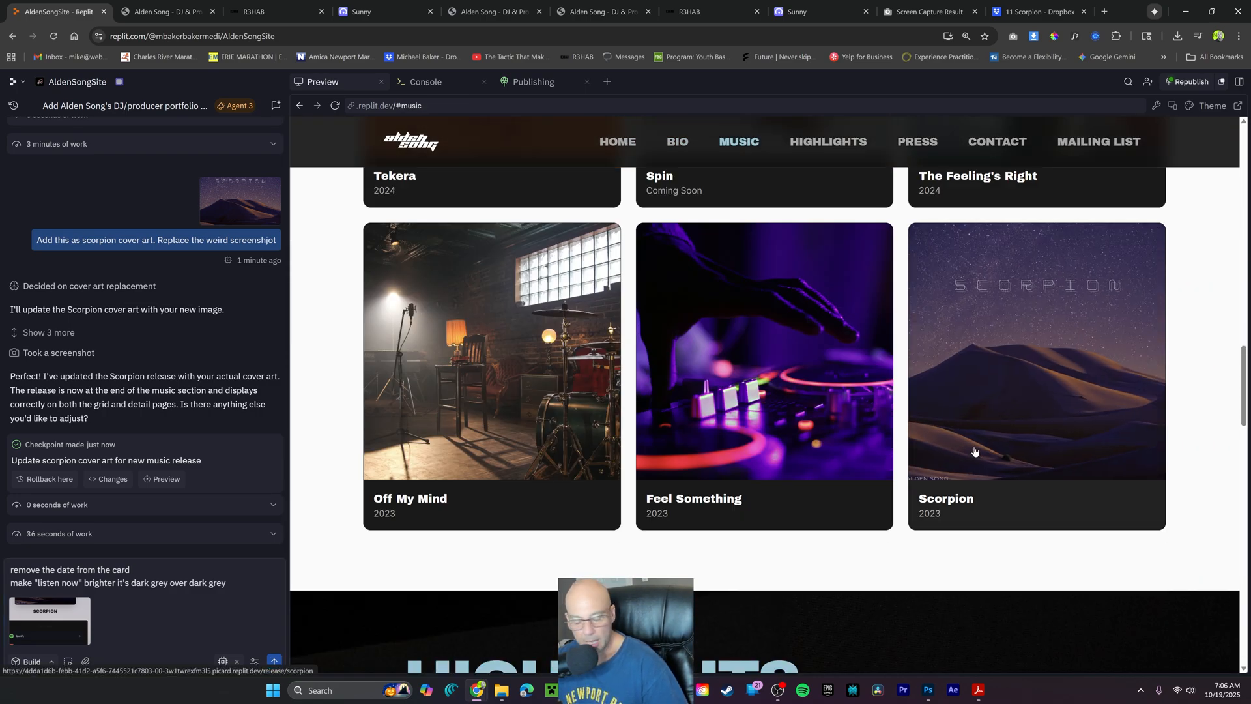
pyautogui.press('super+shift+s')
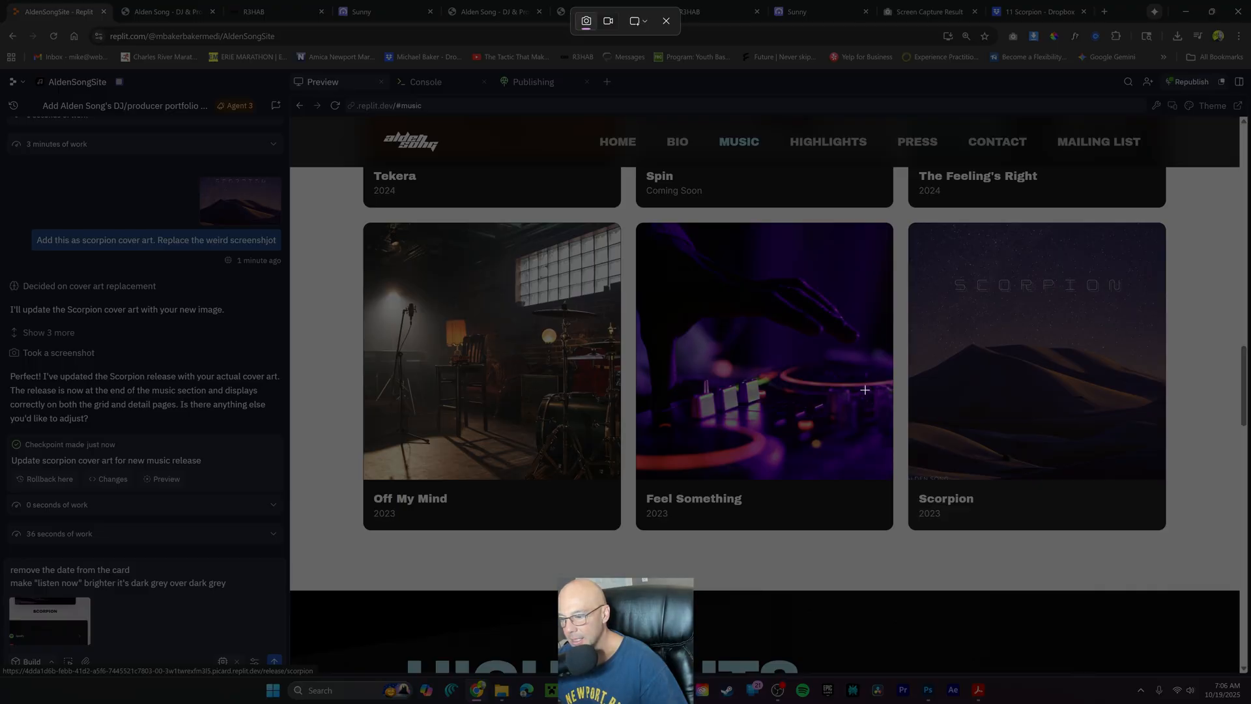
pyautogui.moveTo(896, 378); pyautogui.dragTo(1165, 529)
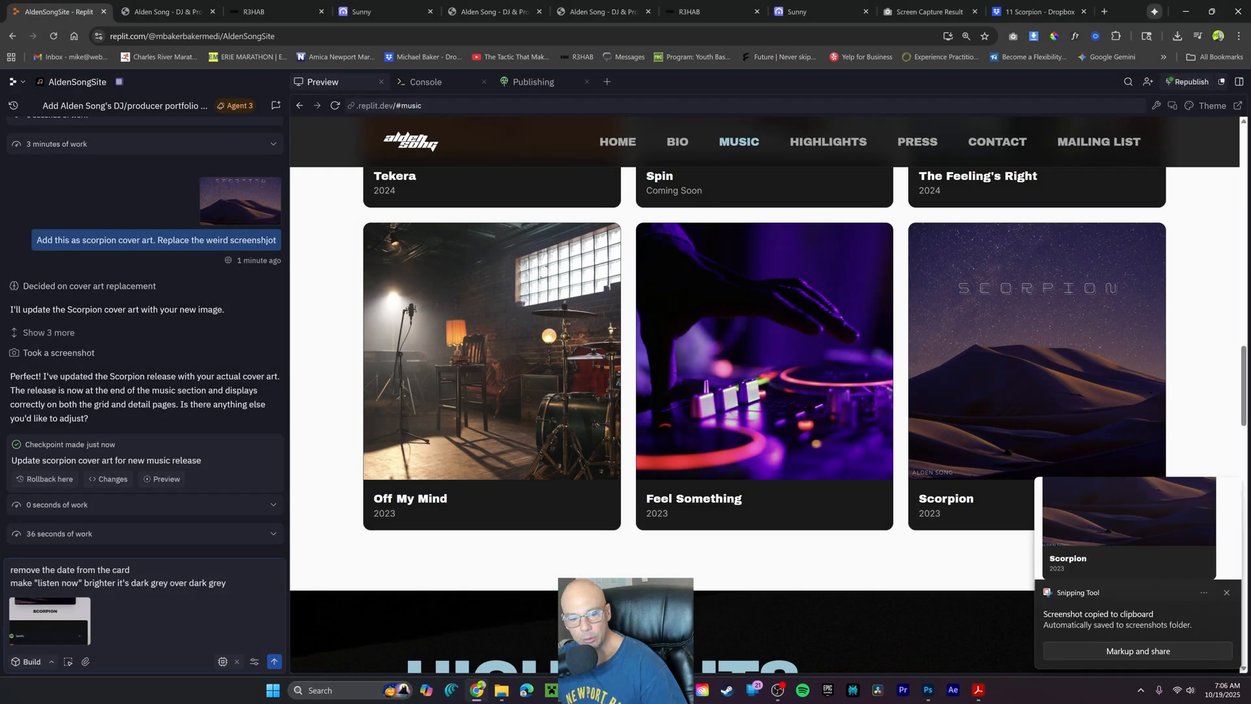
pyautogui.hotkey('ctrl', 'v')
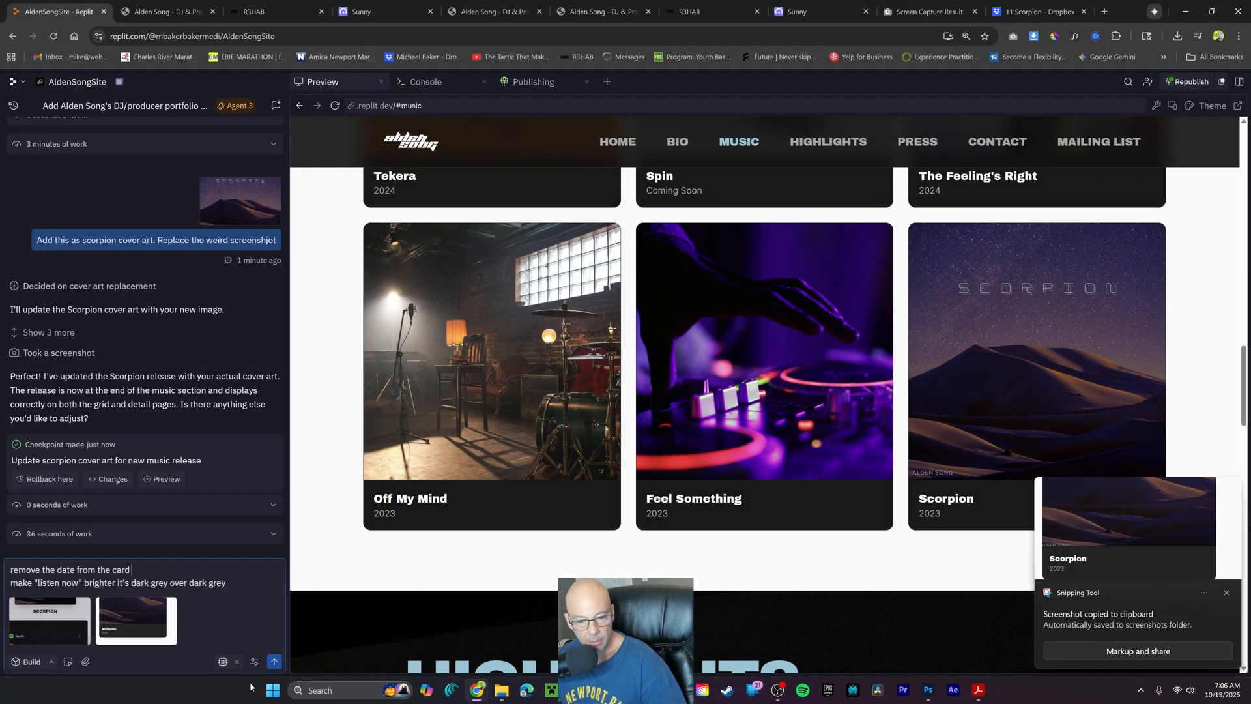
pyautogui.click(275, 662)
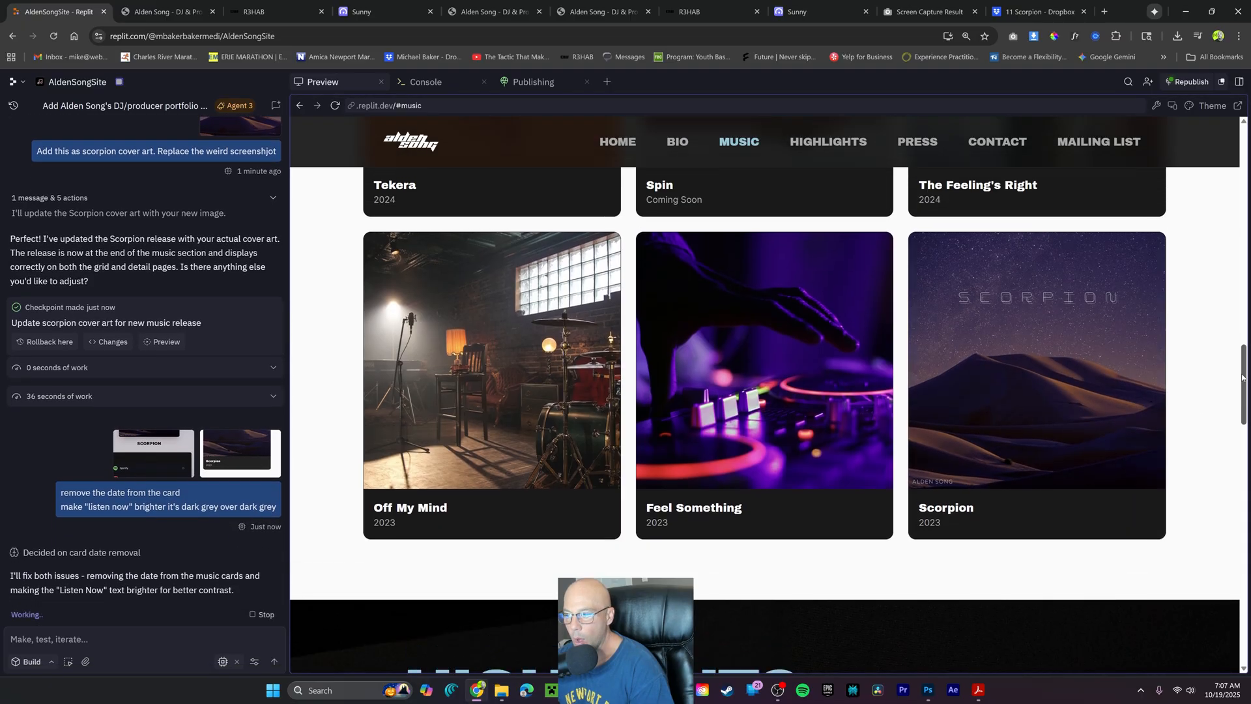
# Check the titles and dates on the release cards in the Music section
pyautogui.moveTo(1245, 379); pyautogui.dragTo(1245, 362)
pyautogui.scroll(3, 1245, 362)
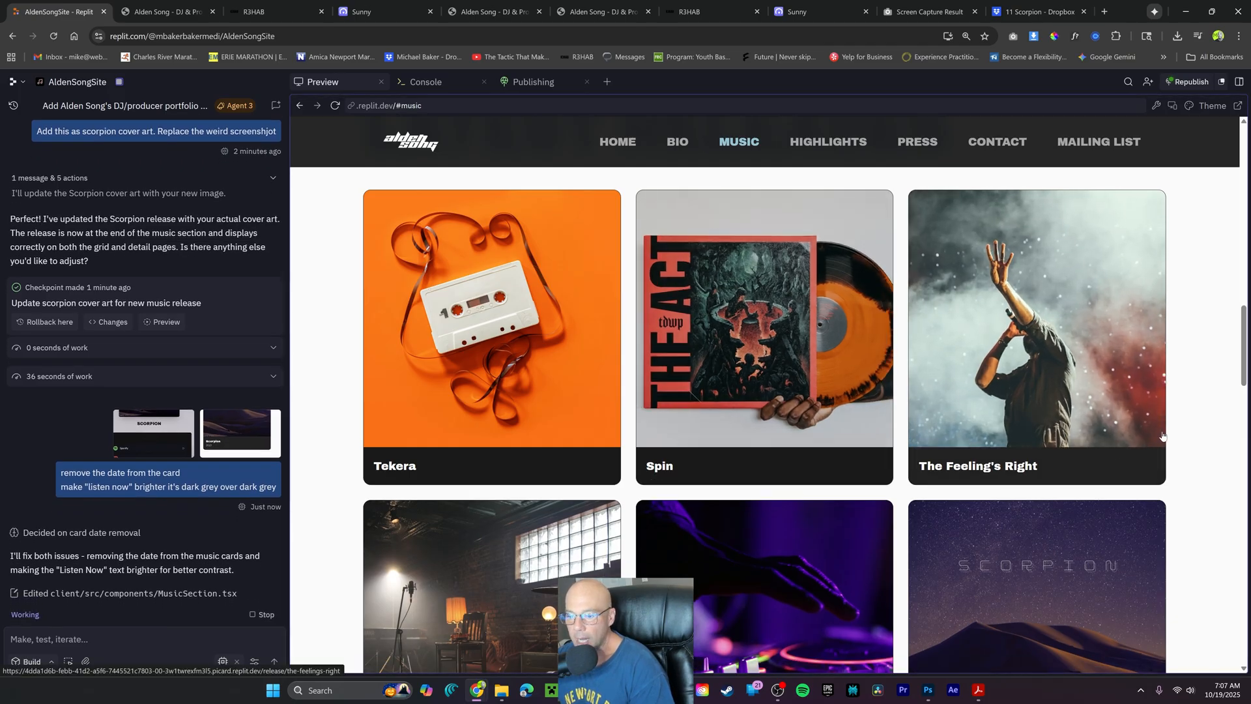
# Check the remaining release cards in the Music section and return to the start of the homepage
pyautogui.scroll(-4, 1163, 435)
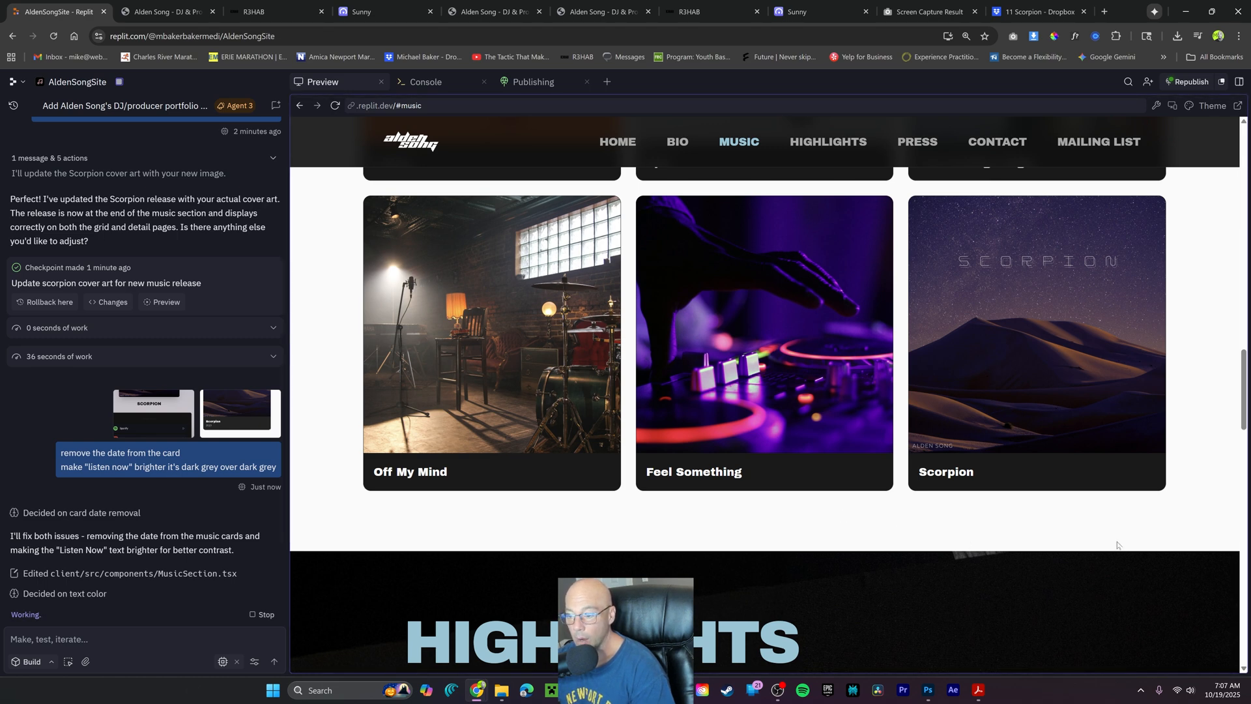
pyautogui.moveTo(1243, 387); pyautogui.dragTo(1246, 237)
pyautogui.scroll(6, 975, 315)
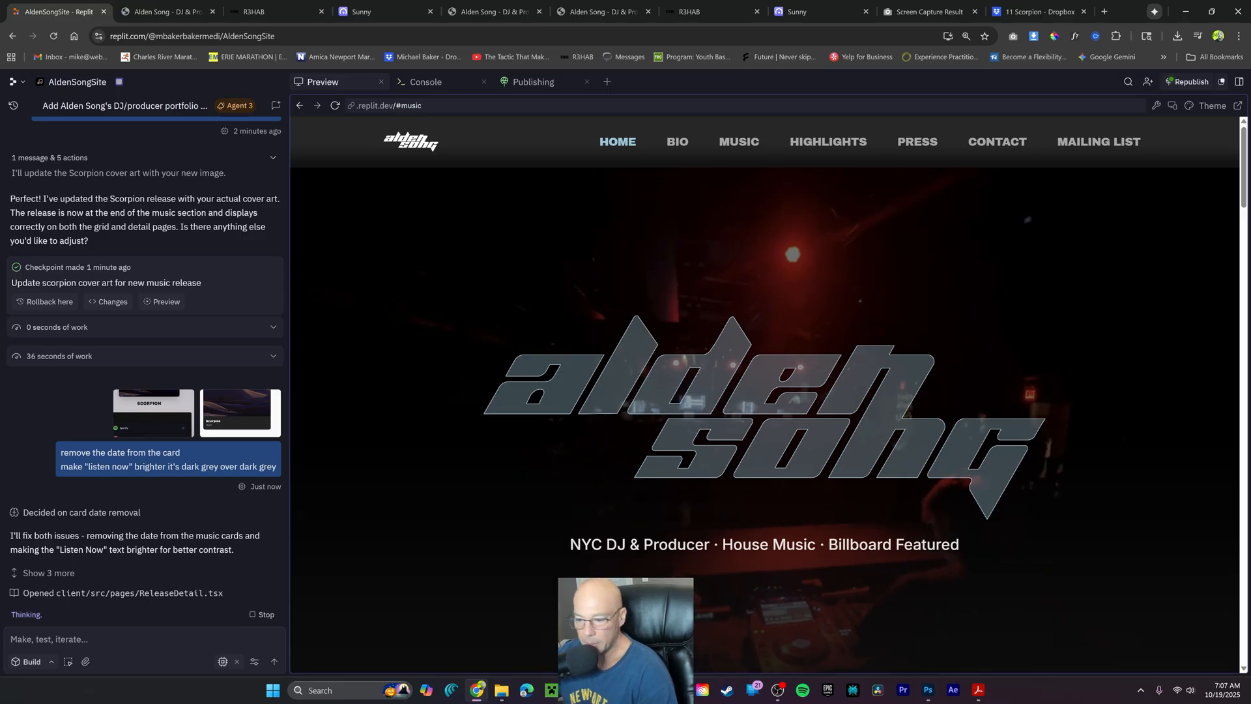
# Switch to the Alden Song press kit PDF in Acrobat, review its pages from cover to contact, and return to the Replit preview
pyautogui.moveTo(1250, 33); pyautogui.dragTo(505, 57)
pyautogui.moveTo(1103, 319); pyautogui.dragTo(1106, 103)
pyautogui.click(1092, 51)
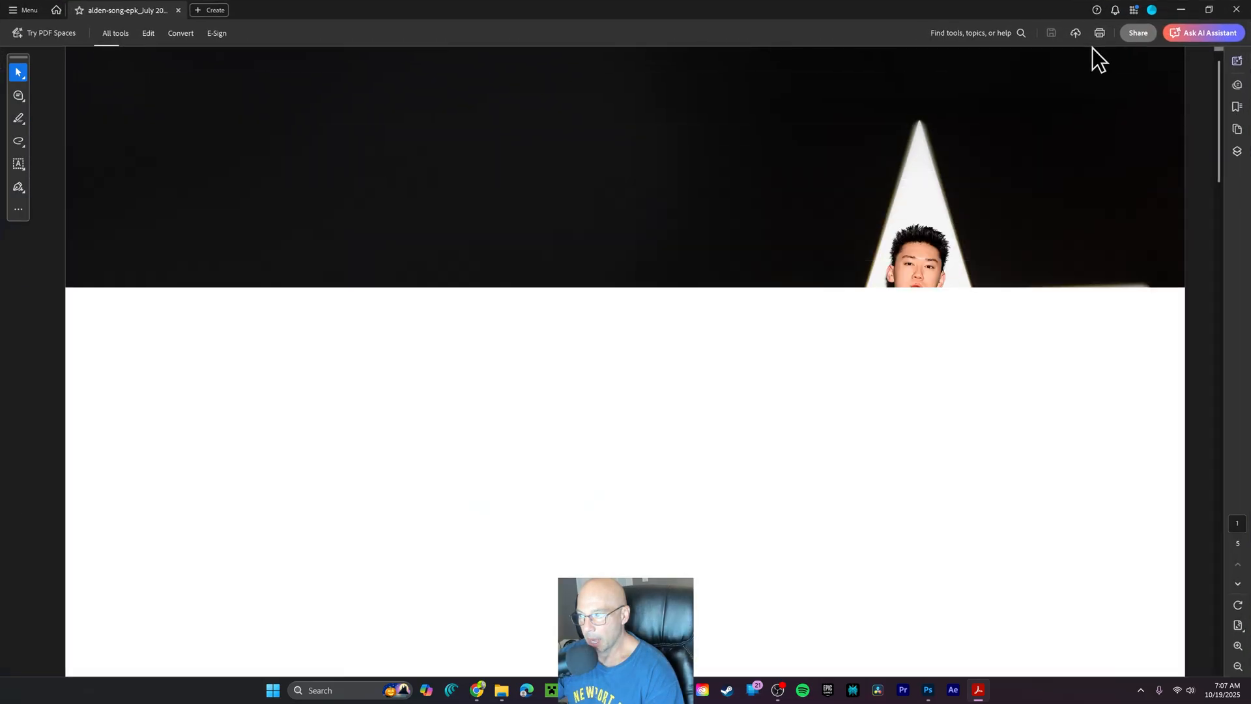
pyautogui.scroll(-3, 627, 335)
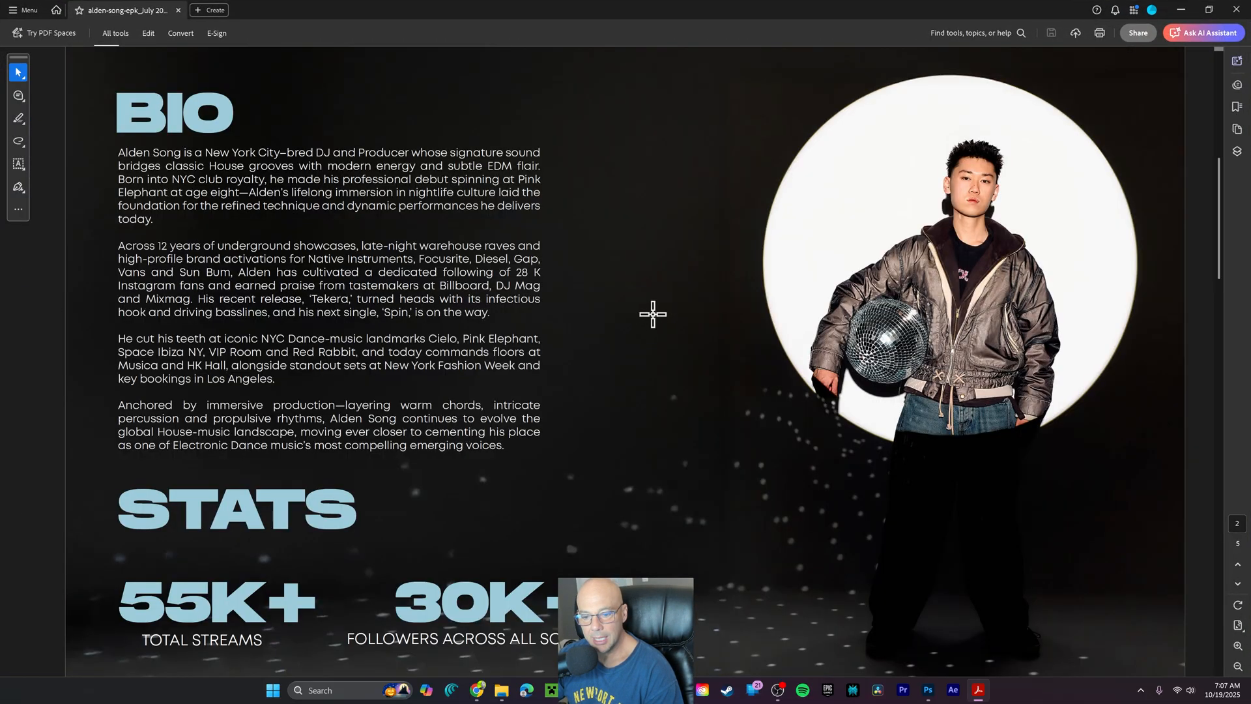
pyautogui.scroll(-3, 704, 305)
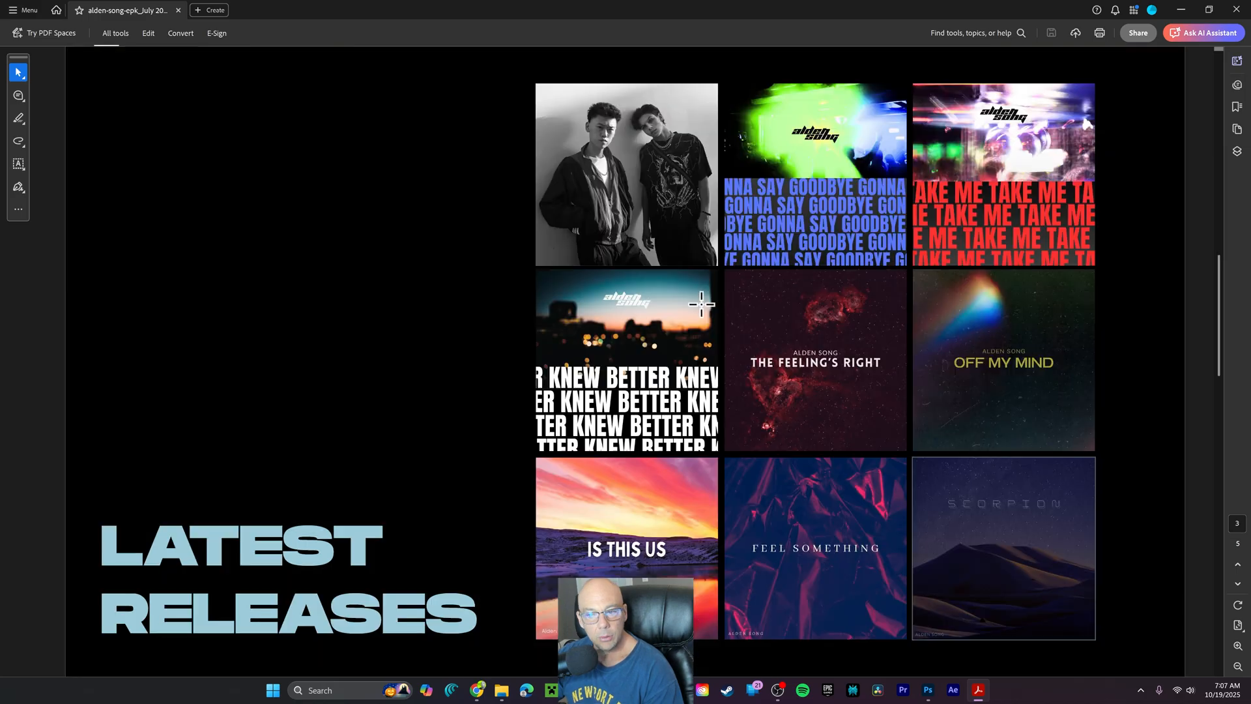
pyautogui.moveTo(1221, 300); pyautogui.dragTo(1220, 363)
pyautogui.scroll(-3, 1025, 359)
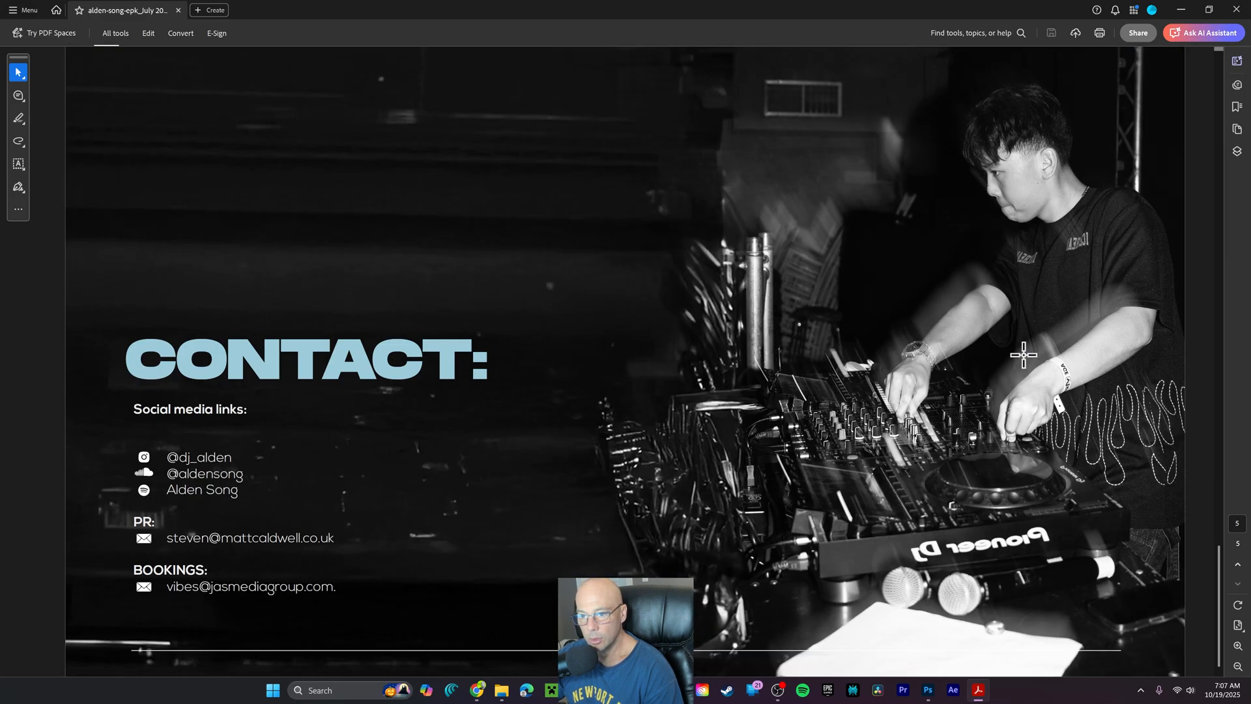
pyautogui.scroll(6, 1026, 358)
pyautogui.scroll(-3, 1022, 348)
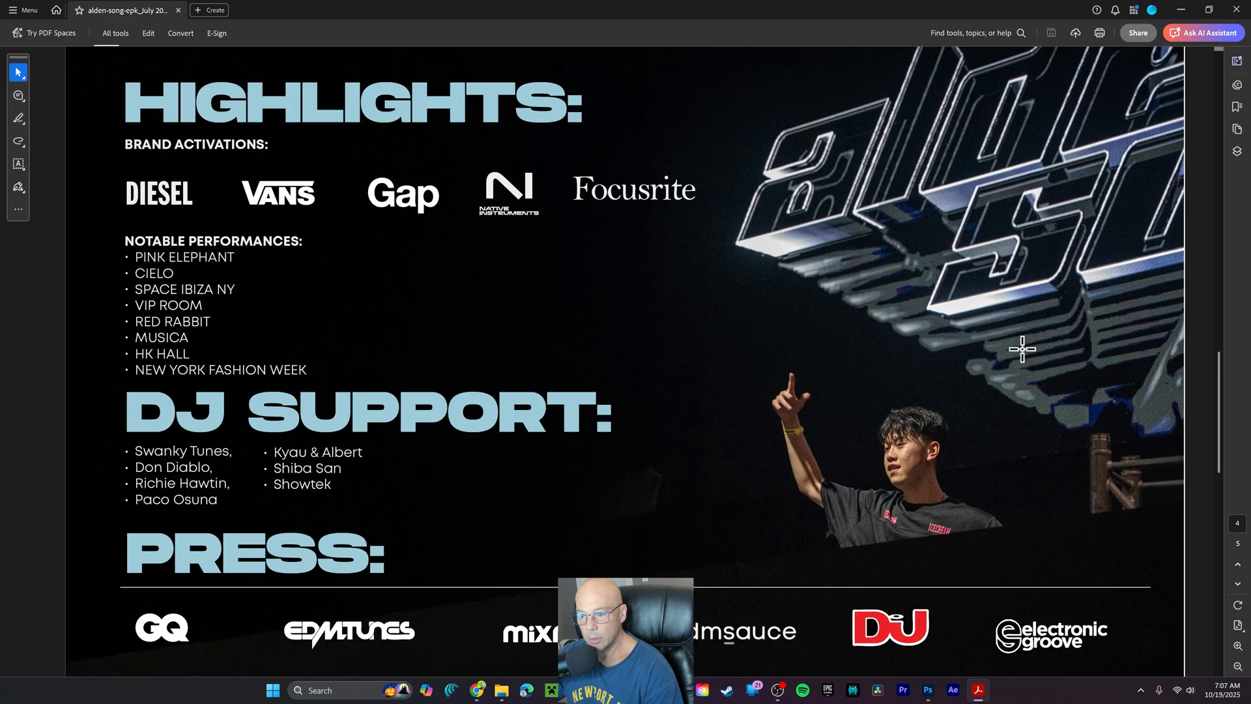
pyautogui.scroll(9, 1023, 348)
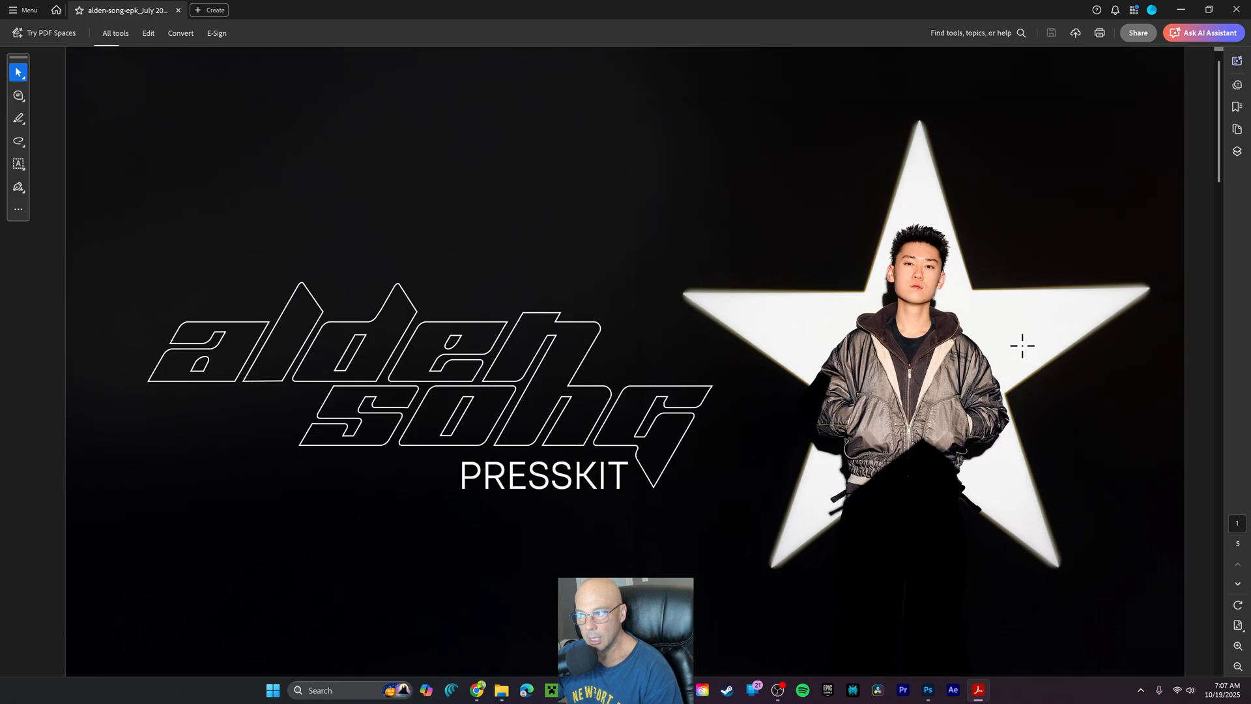
pyautogui.click(1181, 9)
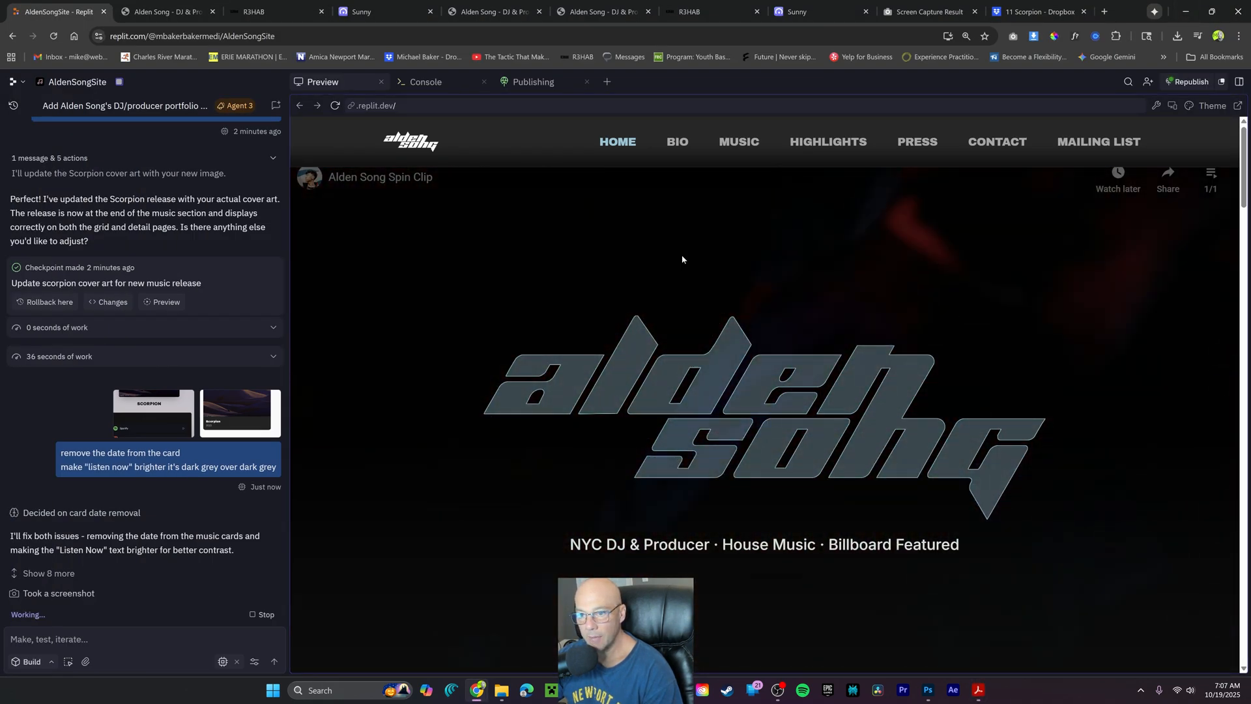
# View the Bio section and the Latest Releases cards in the site preview
pyautogui.click(679, 142)
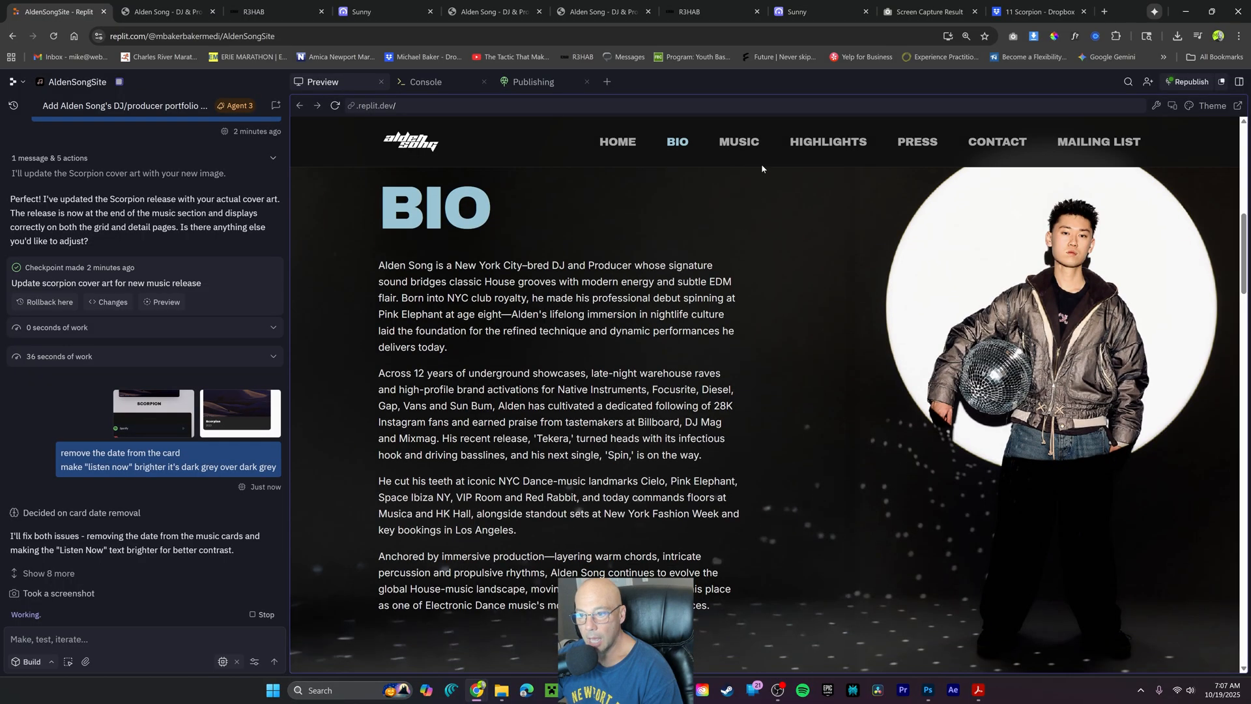
pyautogui.click(751, 145)
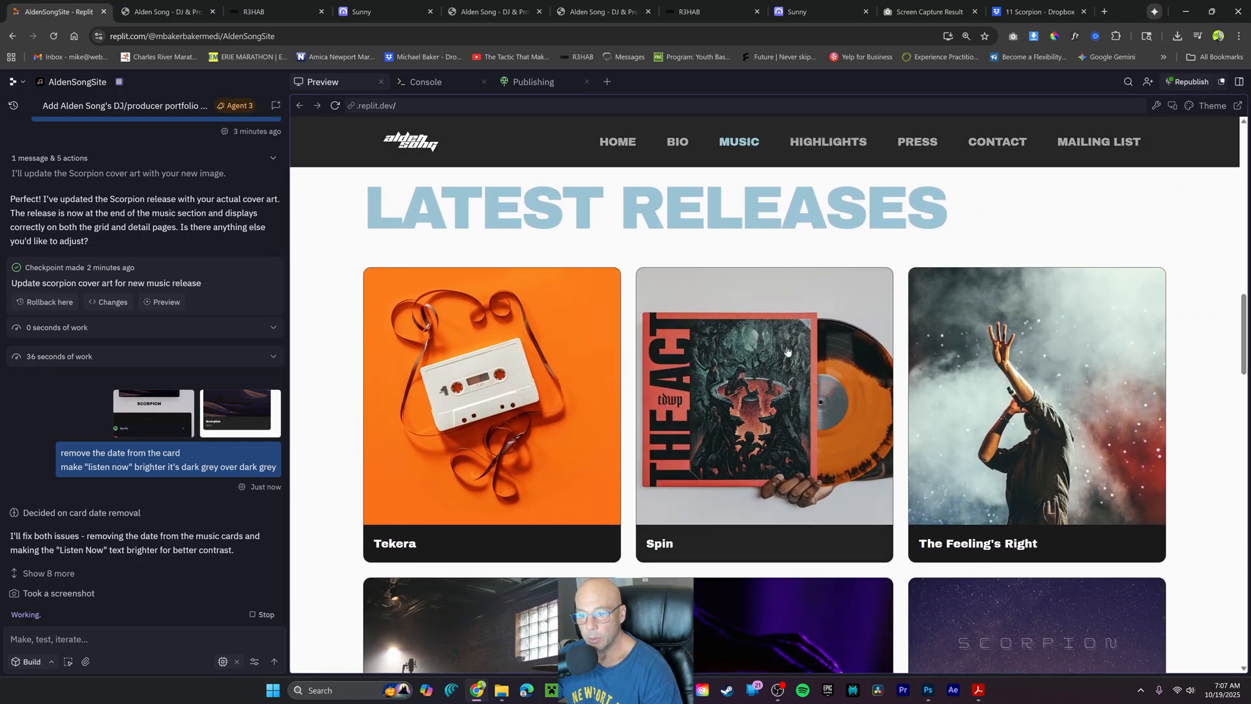
pyautogui.scroll(-2, 916, 348)
pyautogui.scroll(-2, 1047, 400)
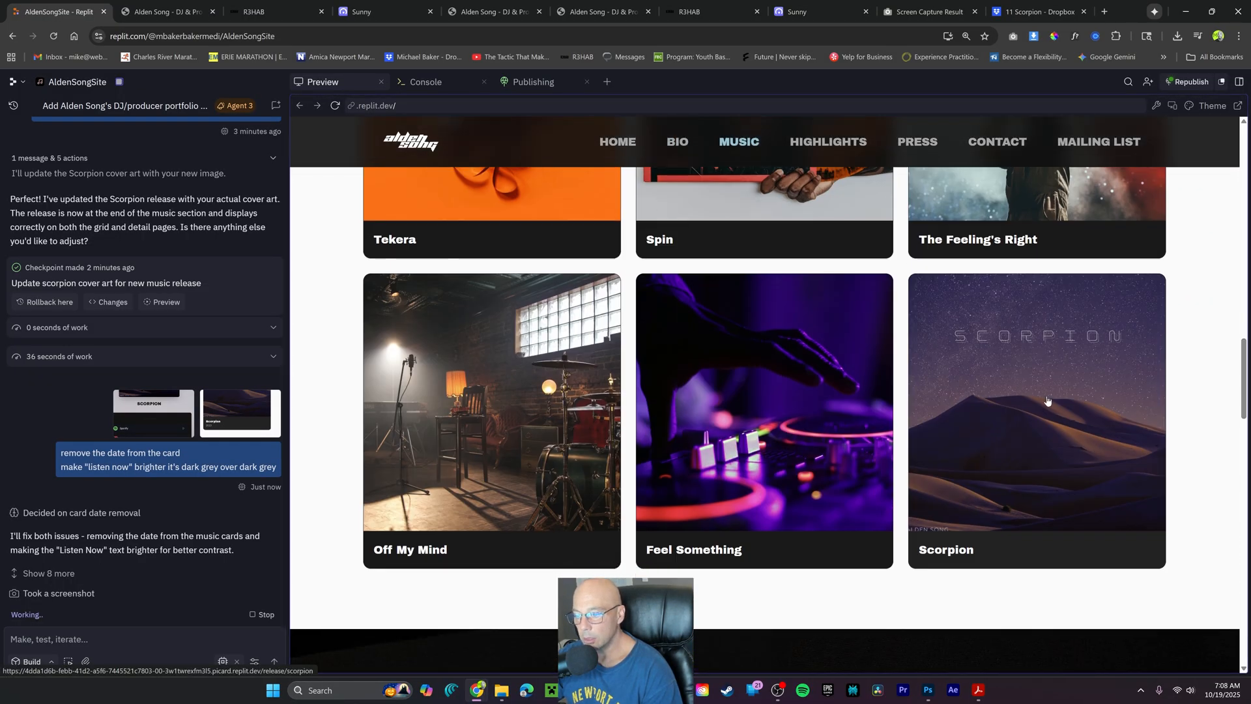
# Open the Scorpion release page, check the "Listen Now" heading and the streaming links, and go back to the Music section
pyautogui.click(1047, 400)
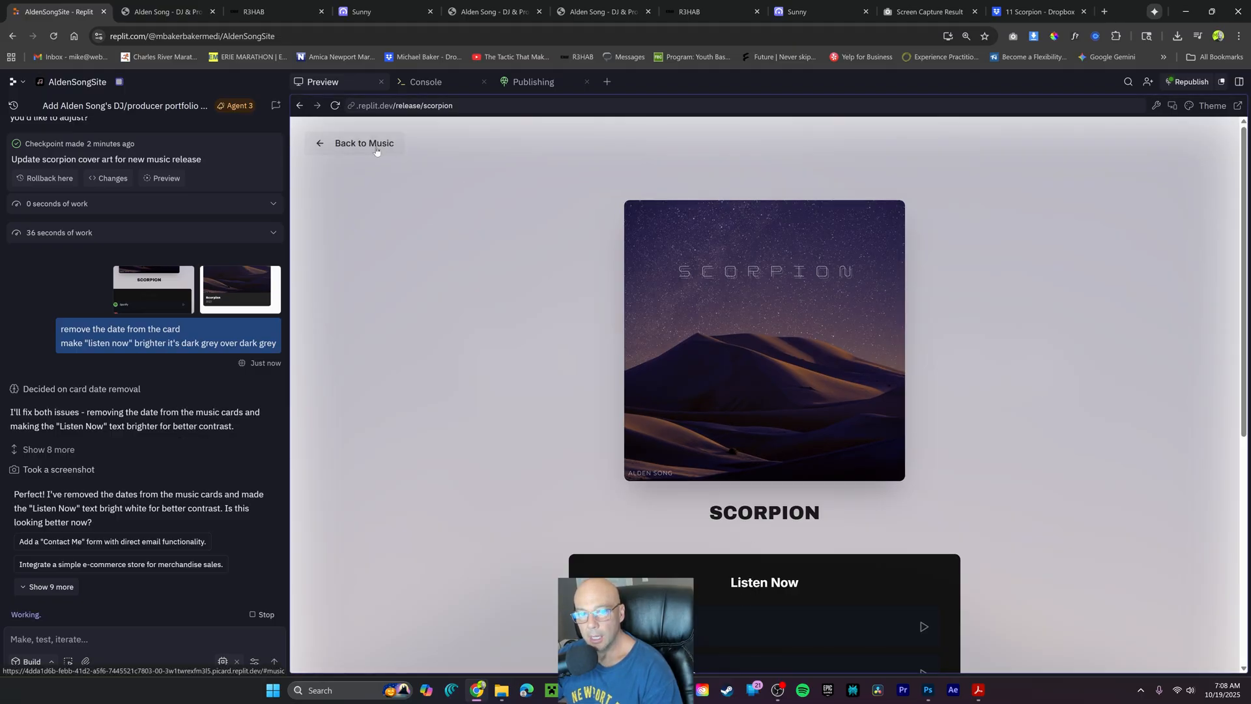
pyautogui.click(376, 144)
pyautogui.scroll(-2, 971, 266)
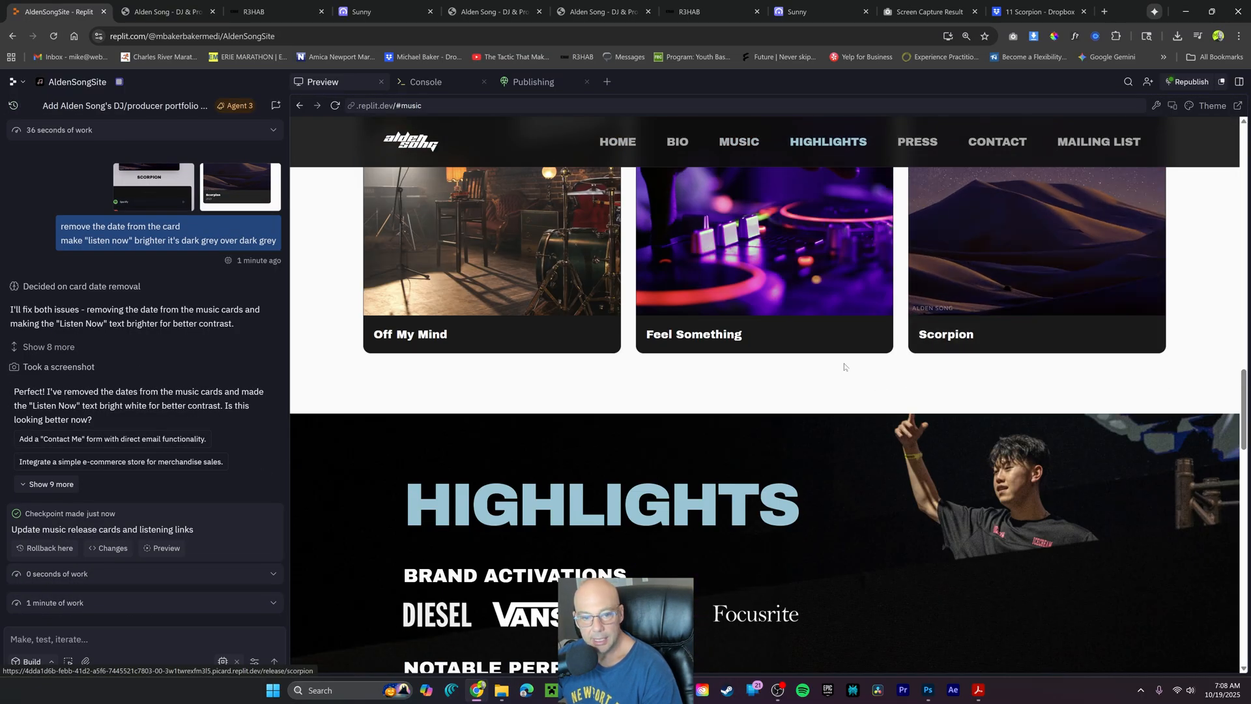
pyautogui.scroll(4, 971, 387)
pyautogui.click(973, 388)
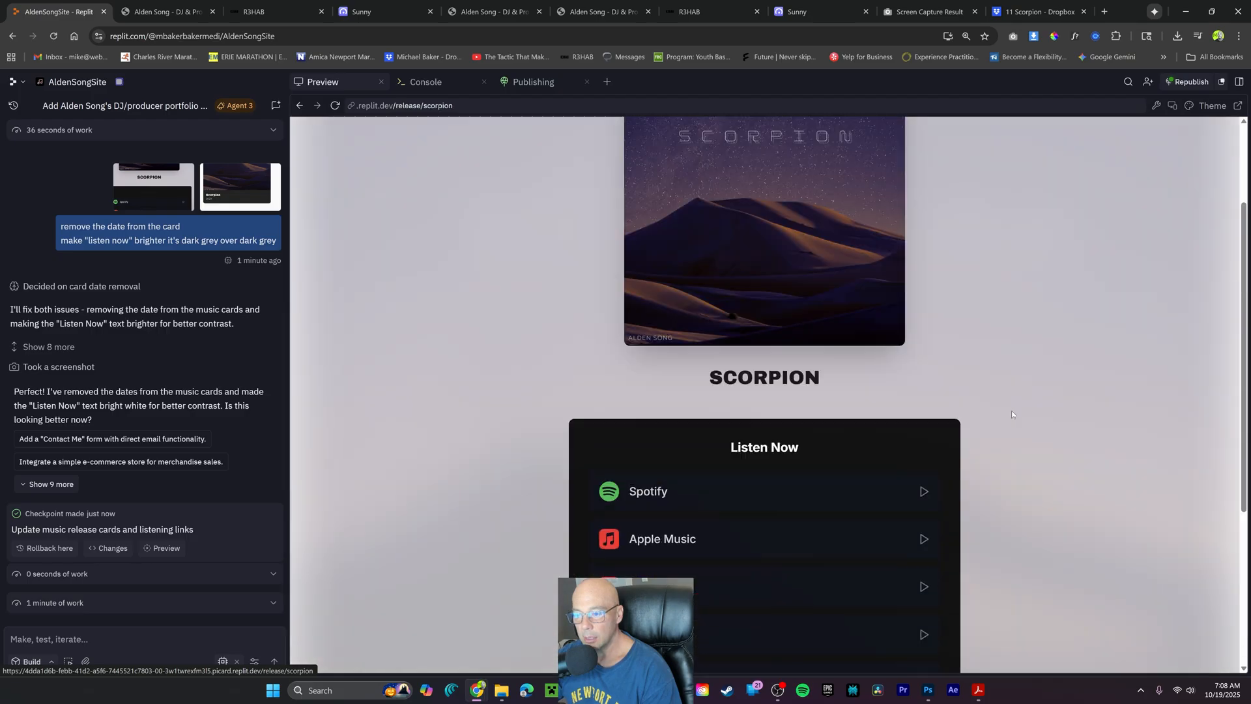
pyautogui.scroll(-4, 890, 364)
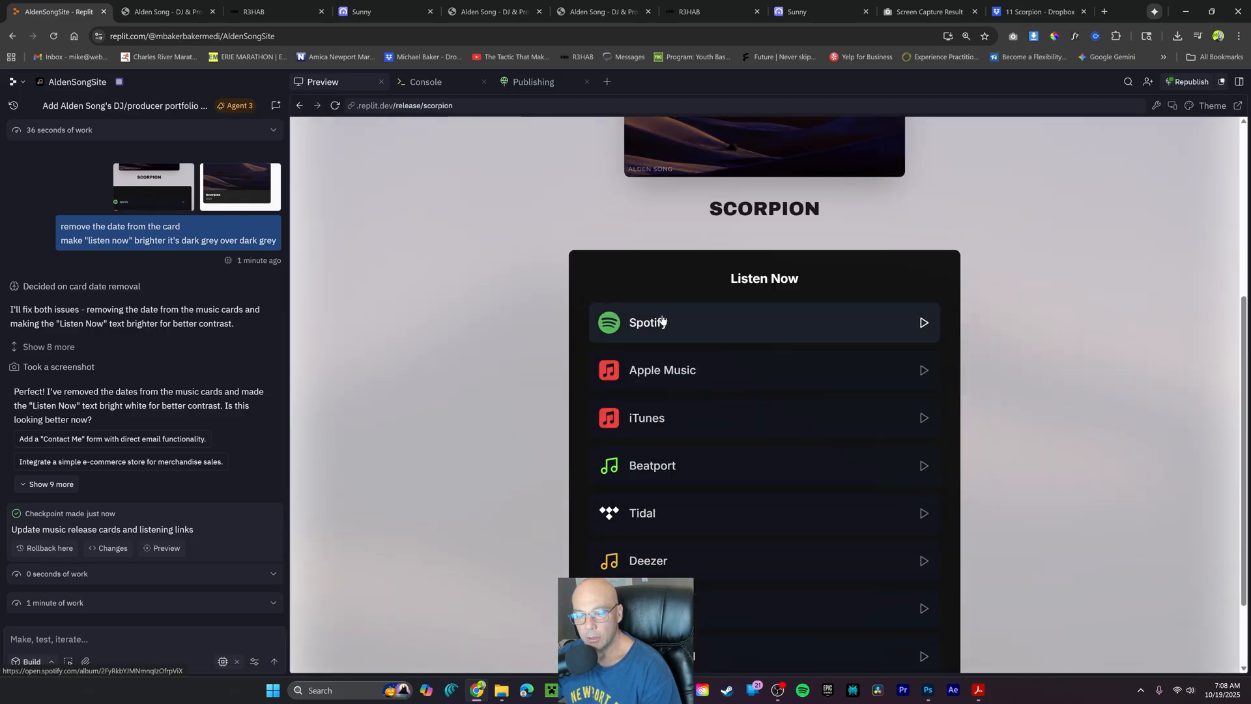
pyautogui.scroll(-2, 665, 456)
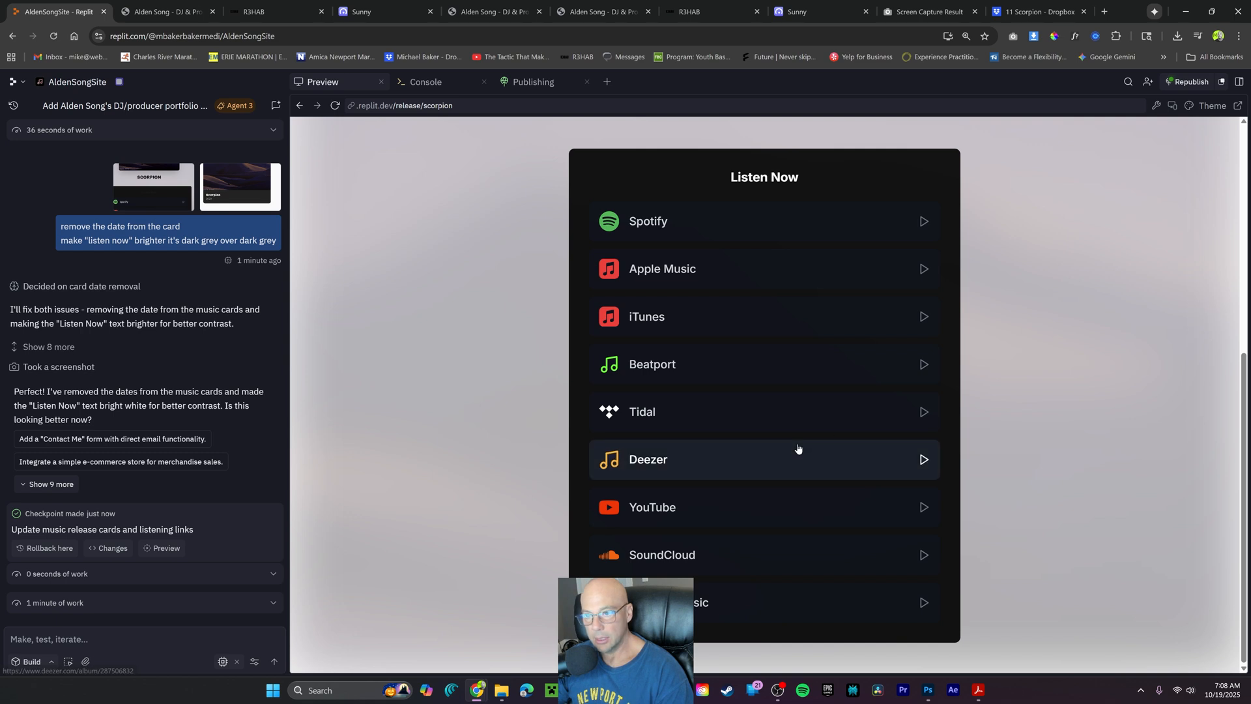
pyautogui.scroll(6, 790, 456)
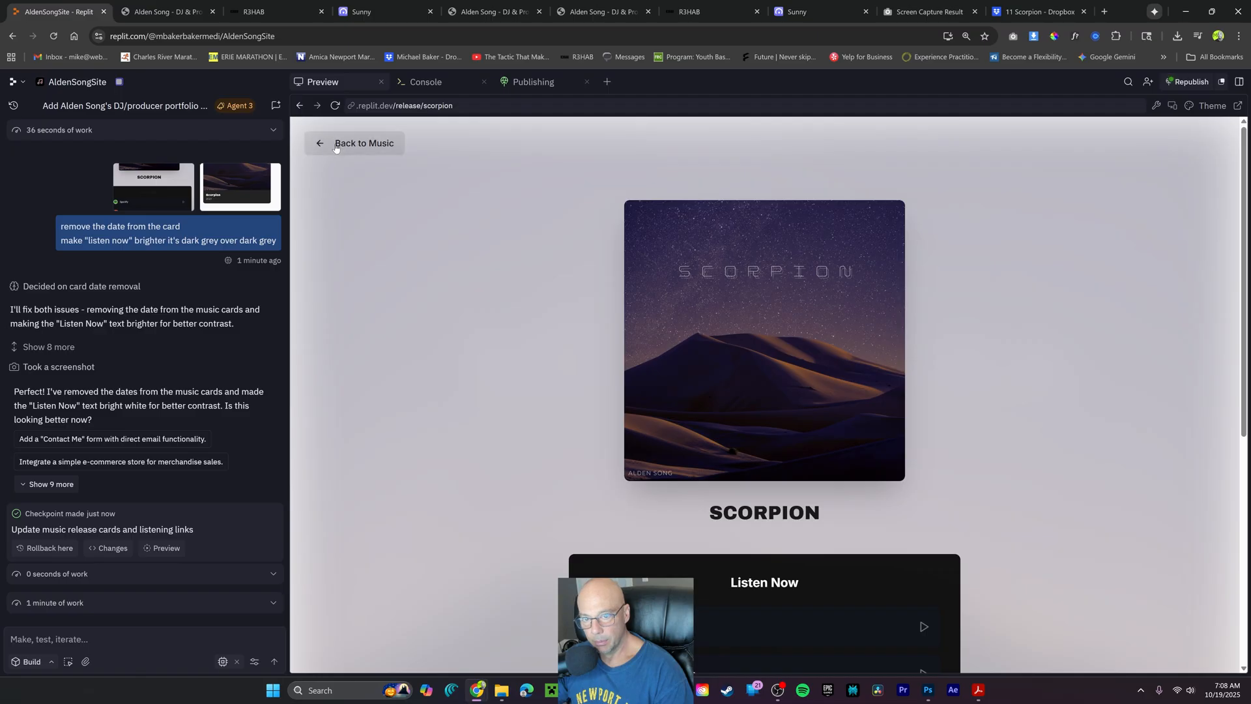
pyautogui.click(345, 143)
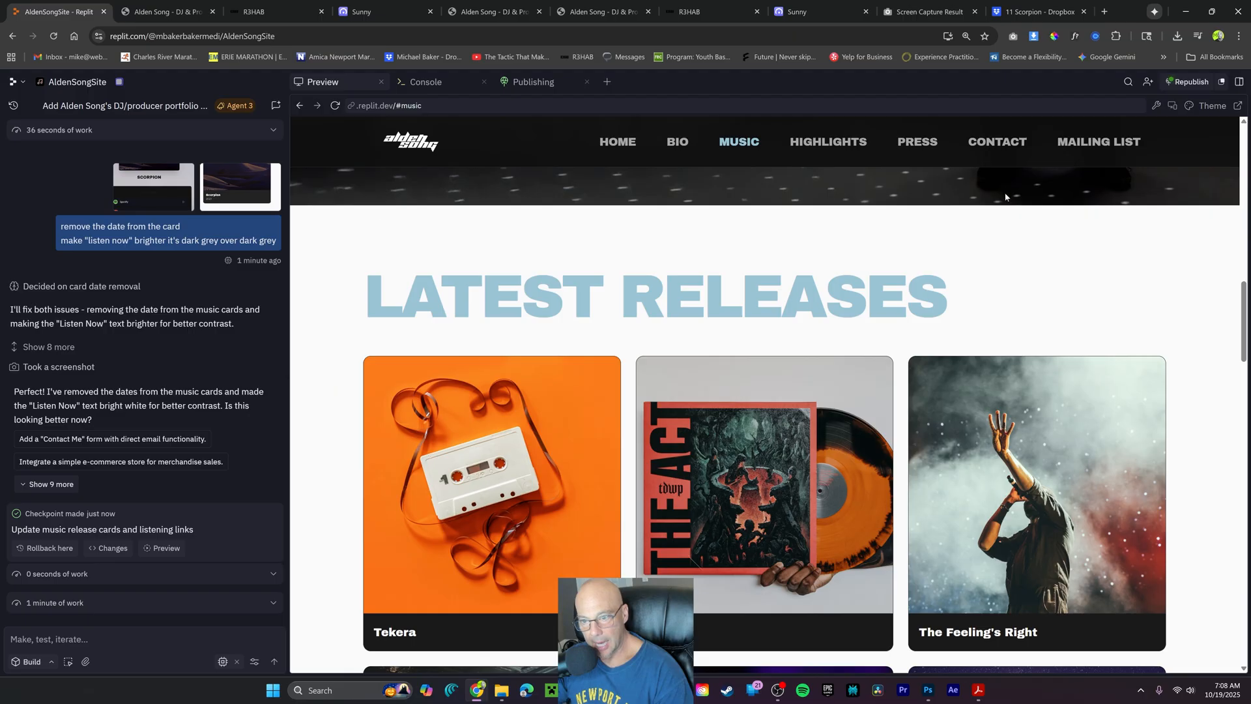
# Reopen Scorpion from the release cards, review its cover, title and streaming list again, and return to the Music section
pyautogui.scroll(-5, 754, 417)
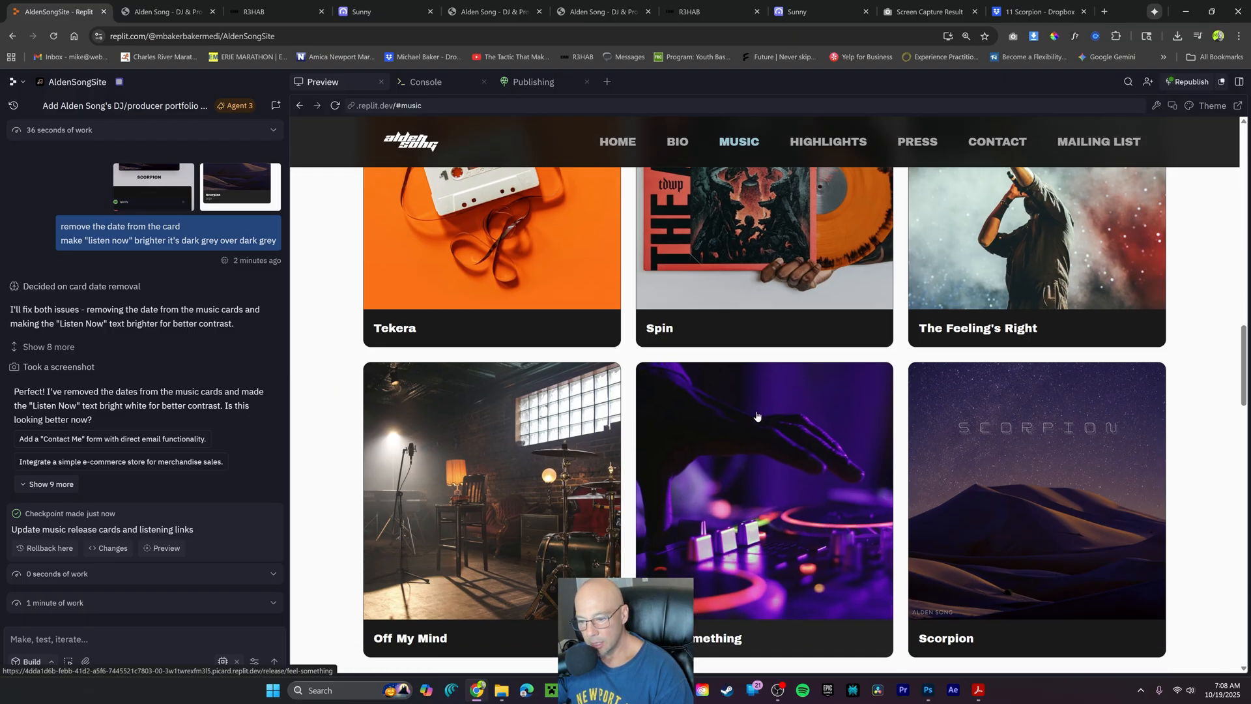
pyautogui.scroll(-2, 759, 415)
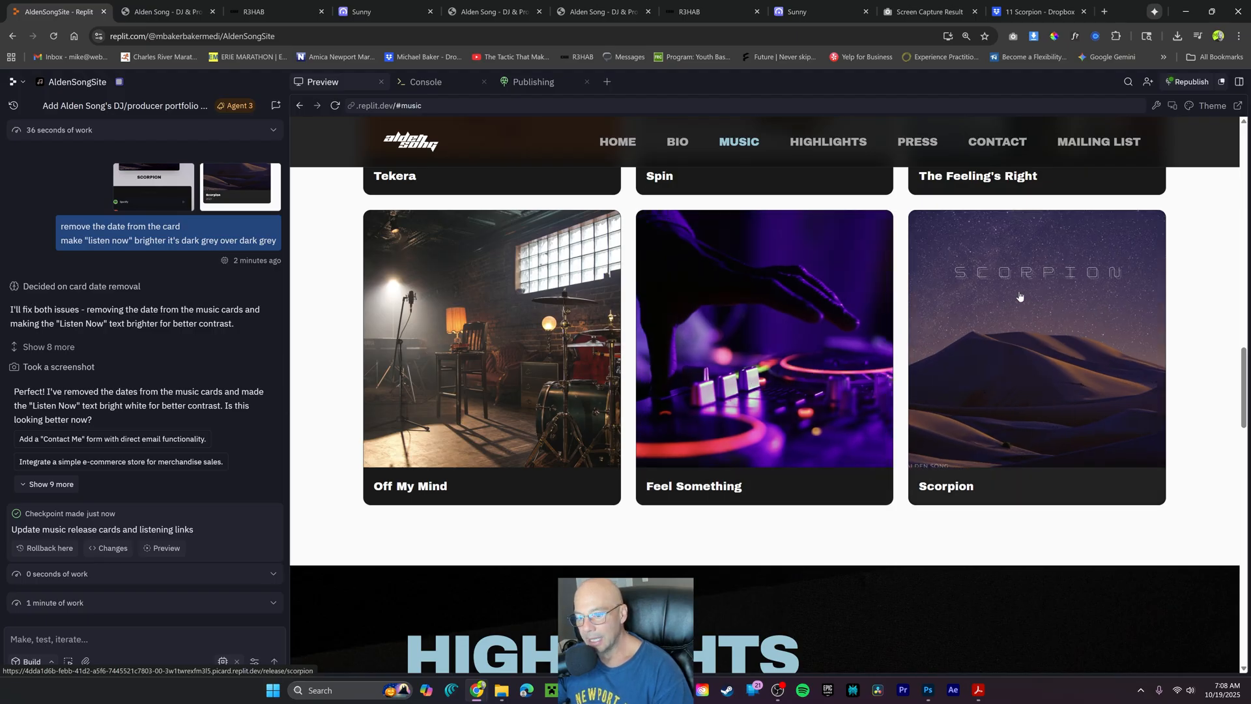
pyautogui.click(1020, 296)
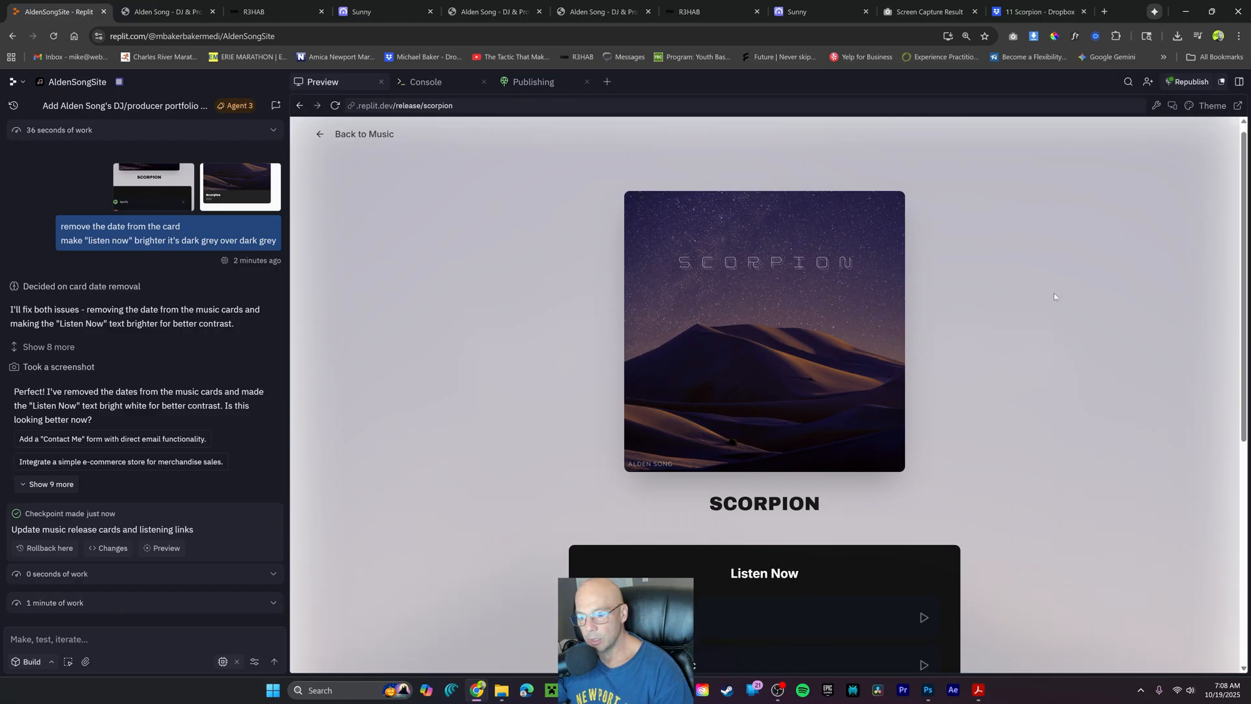
pyautogui.scroll(-2, 1054, 292)
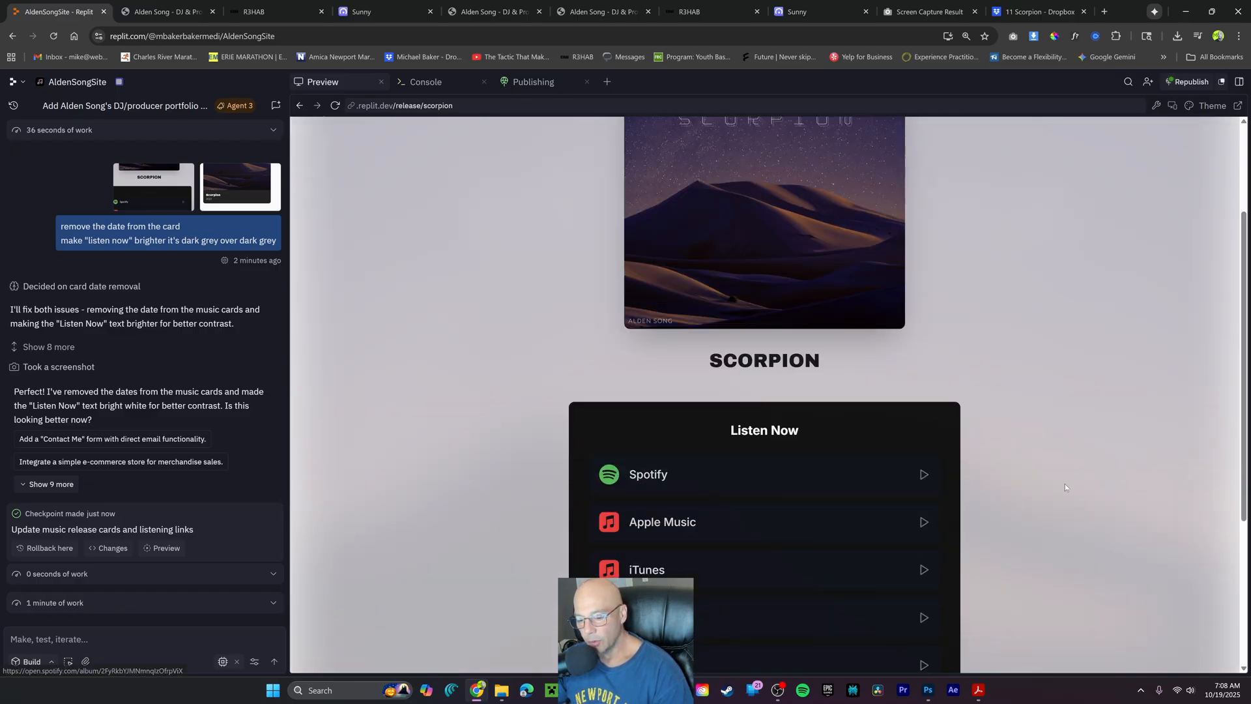
pyautogui.scroll(-4, 891, 481)
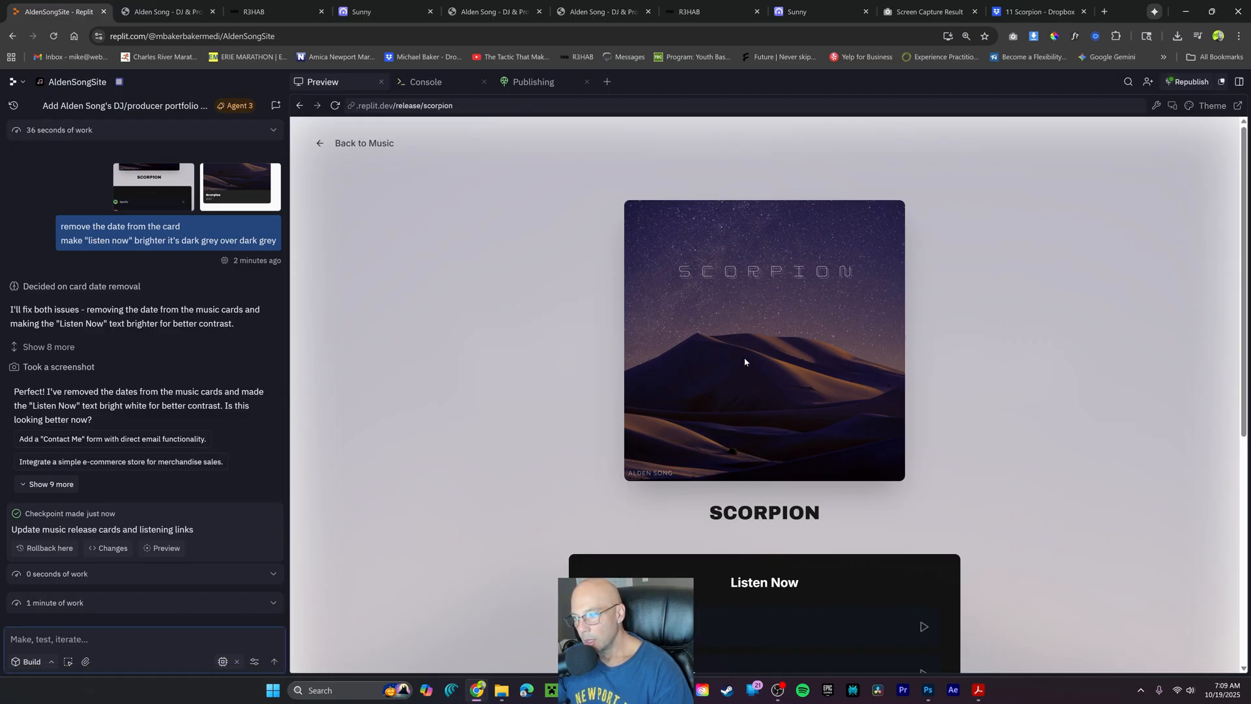
pyautogui.scroll(-6, 915, 371)
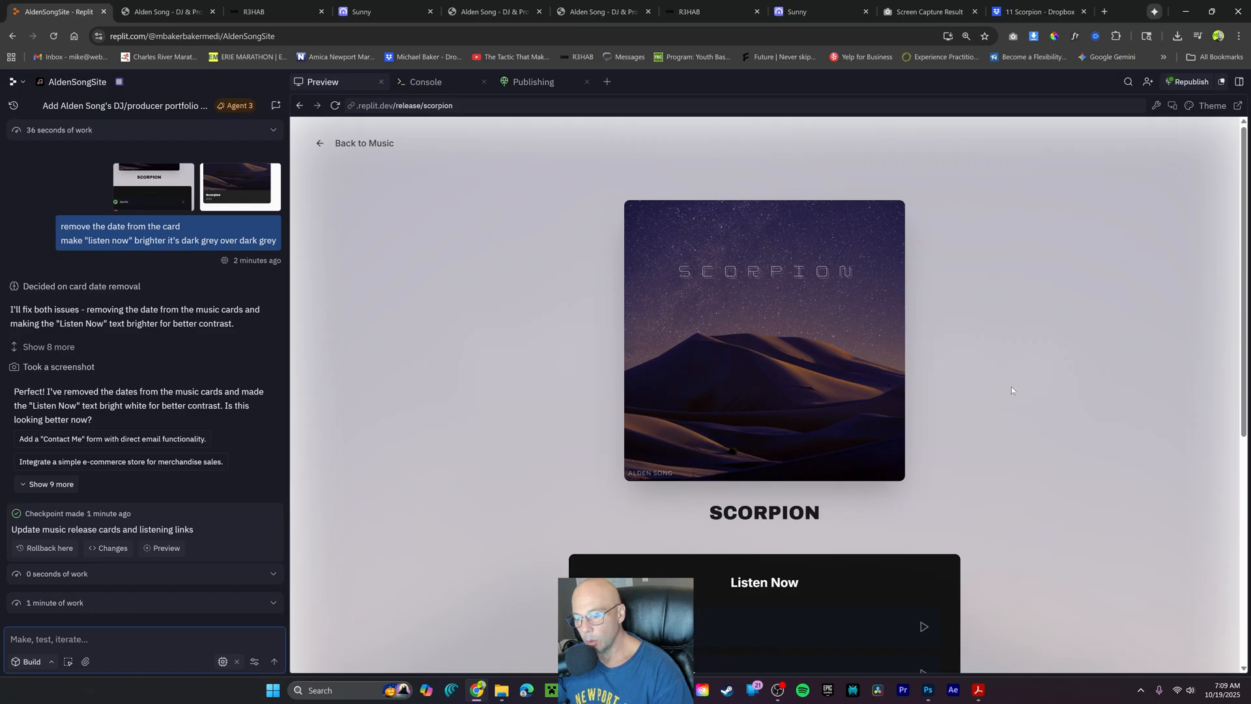
pyautogui.click(360, 146)
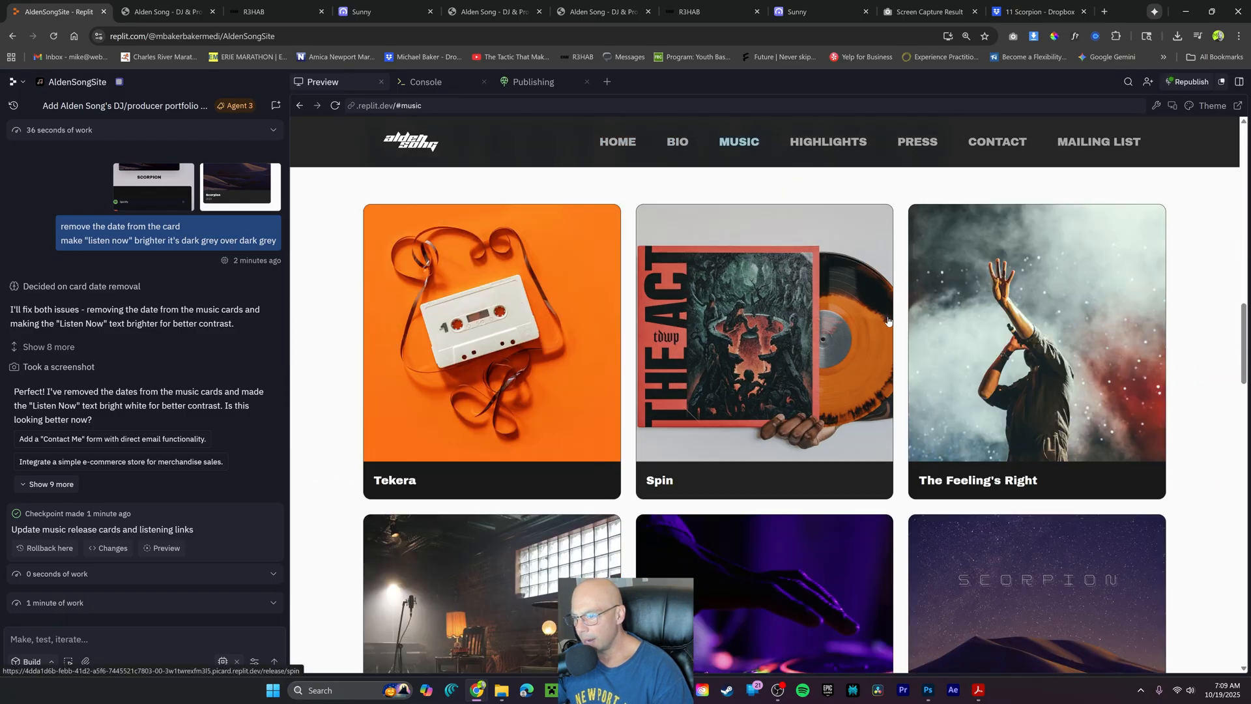
# Examine the Highlights section's brand activations, performances and DJ support, and the logo cards in the Press section
pyautogui.scroll(-4, 1188, 290)
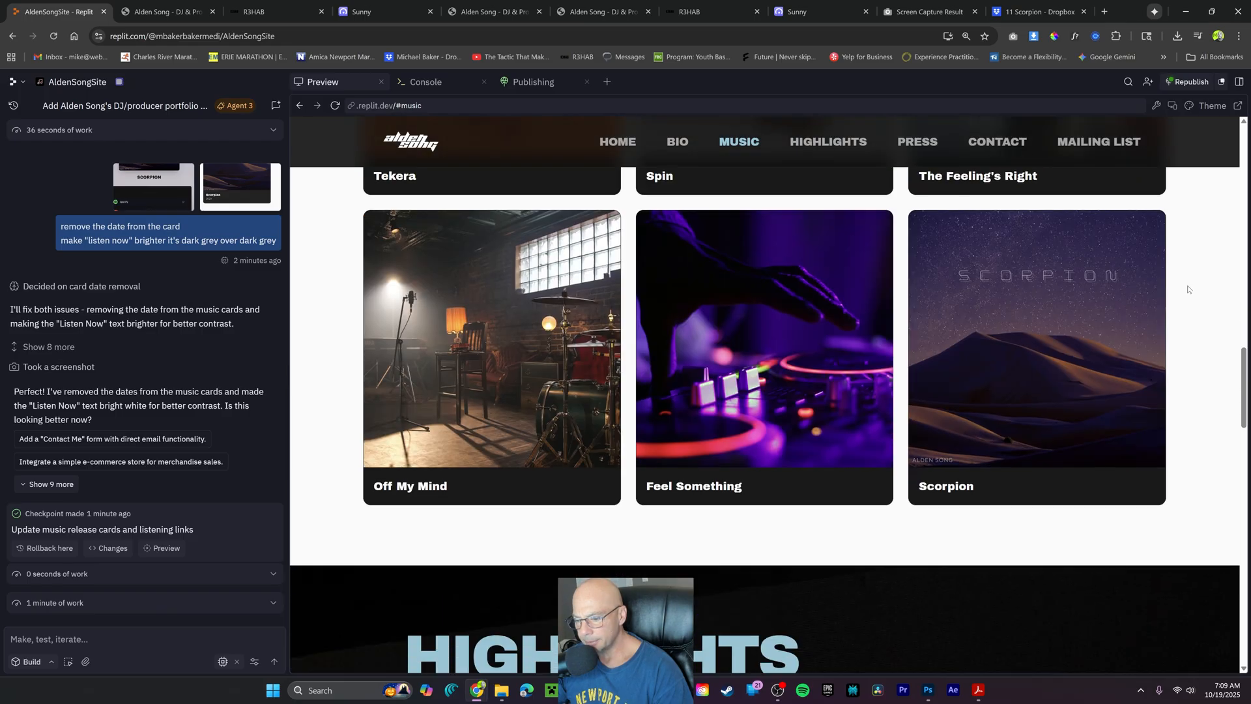
pyautogui.scroll(-4, 1182, 283)
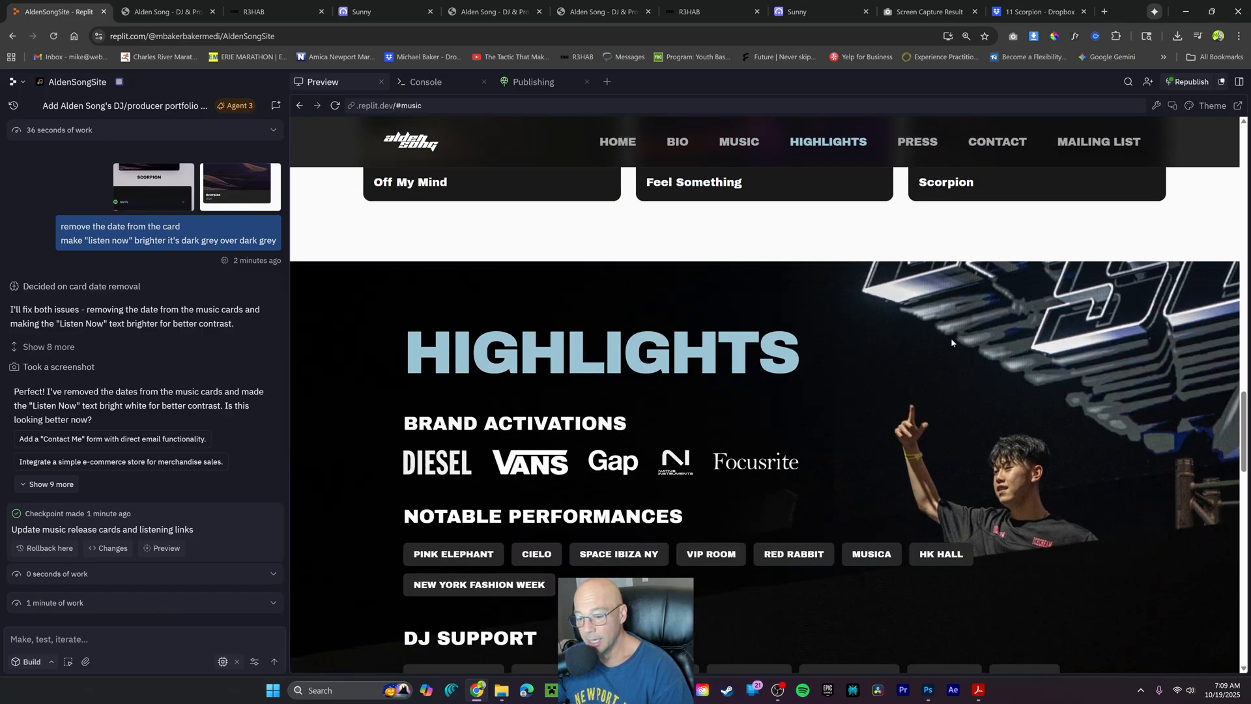
pyautogui.scroll(-2, 949, 336)
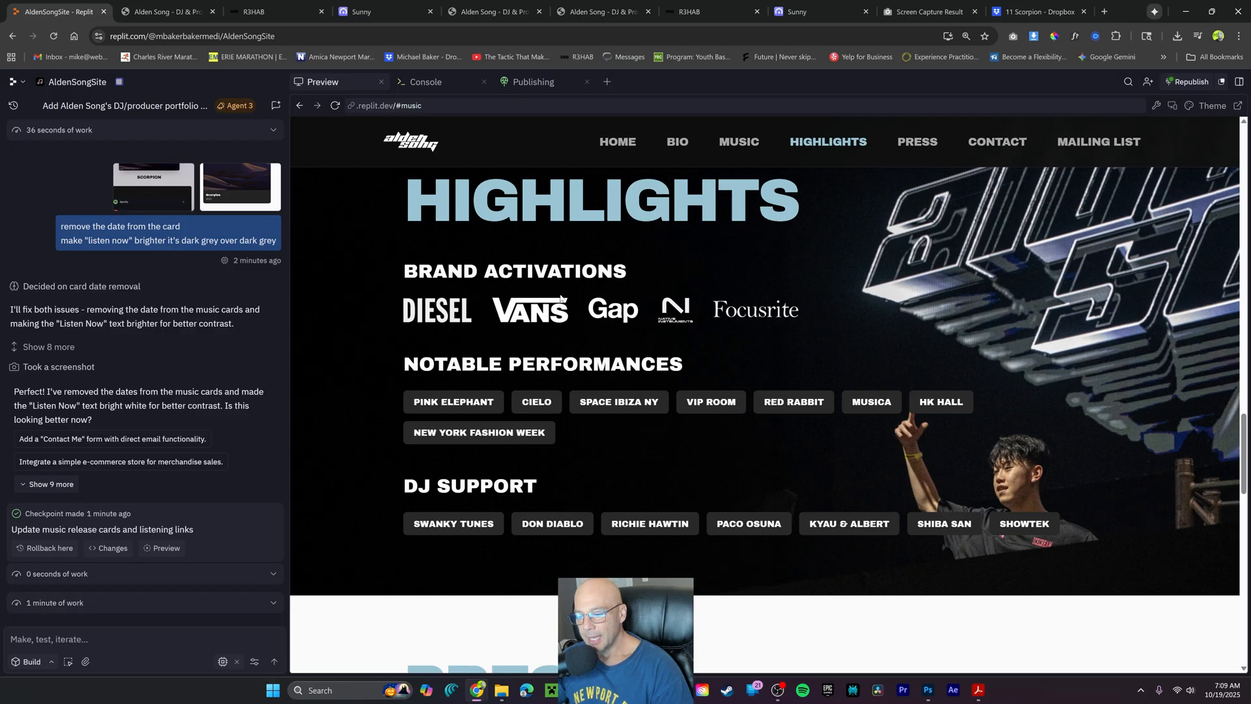
pyautogui.scroll(-4, 571, 299)
pyautogui.scroll(-2, 560, 423)
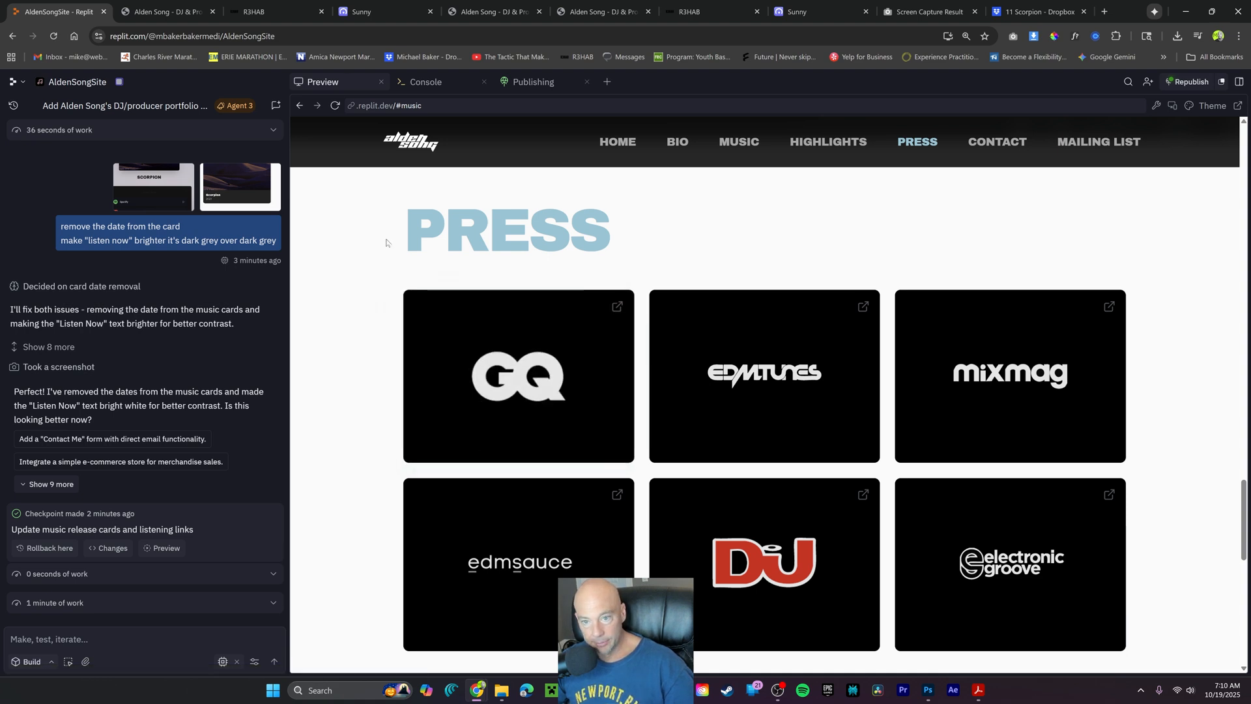
pyautogui.scroll(2, 404, 284)
pyautogui.scroll(-2, 407, 290)
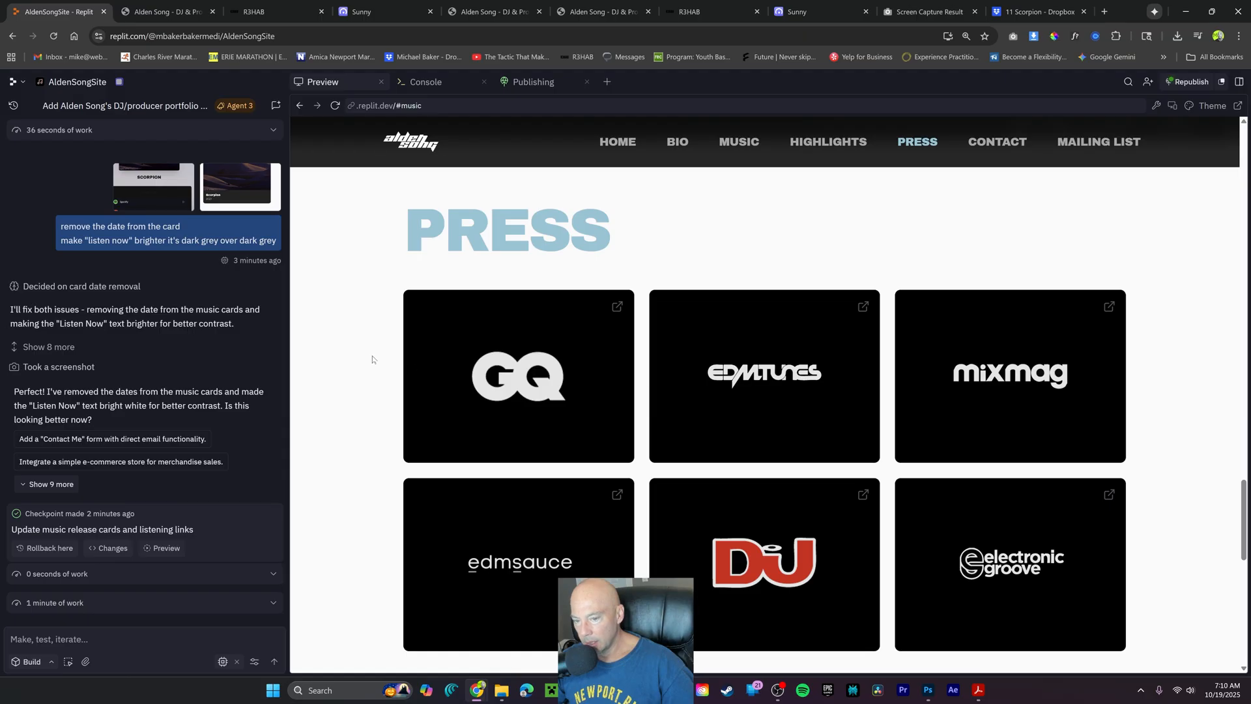
# Open the GQ article from its Press card, return to the Replit project, and look over the other press cards
pyautogui.click(514, 385)
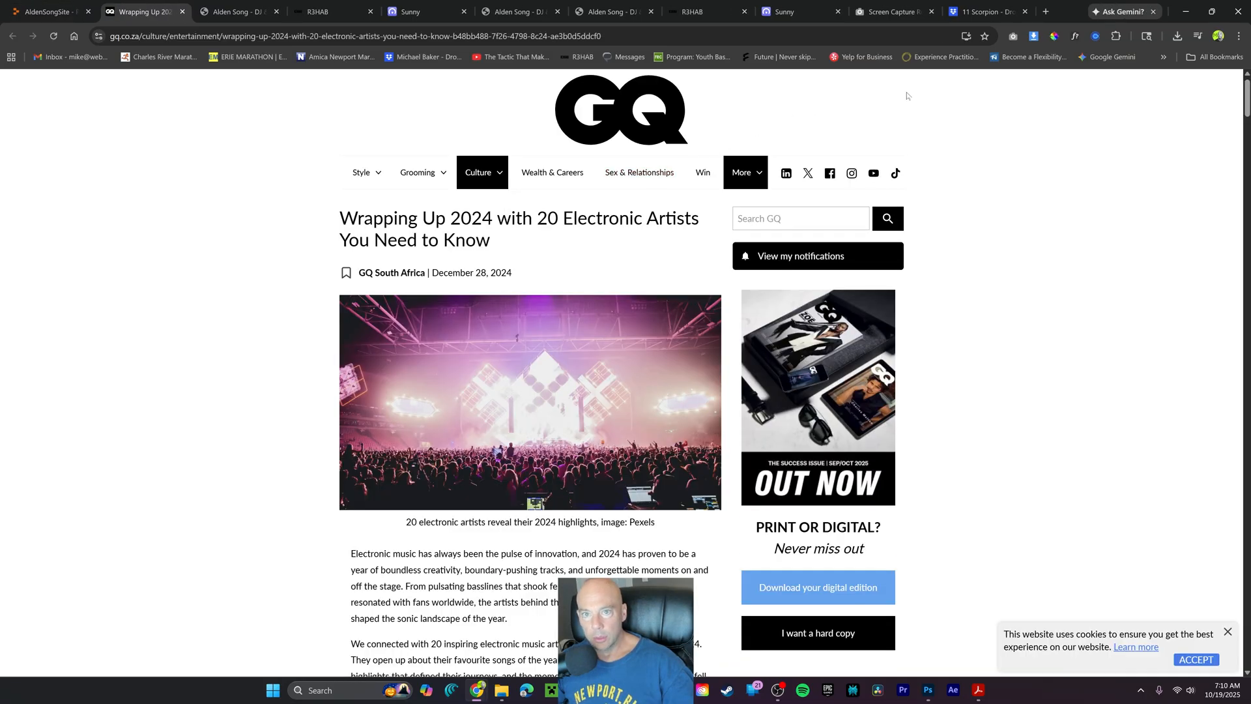
pyautogui.click(39, 12)
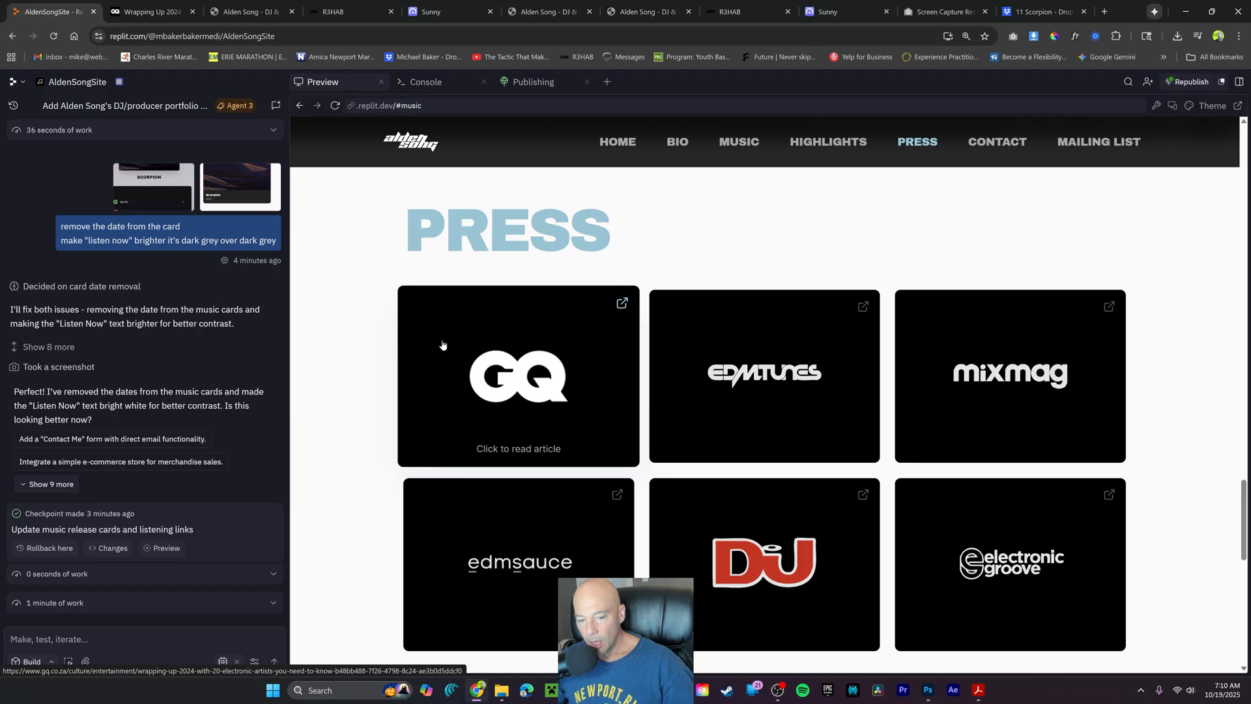
pyautogui.click(91, 639)
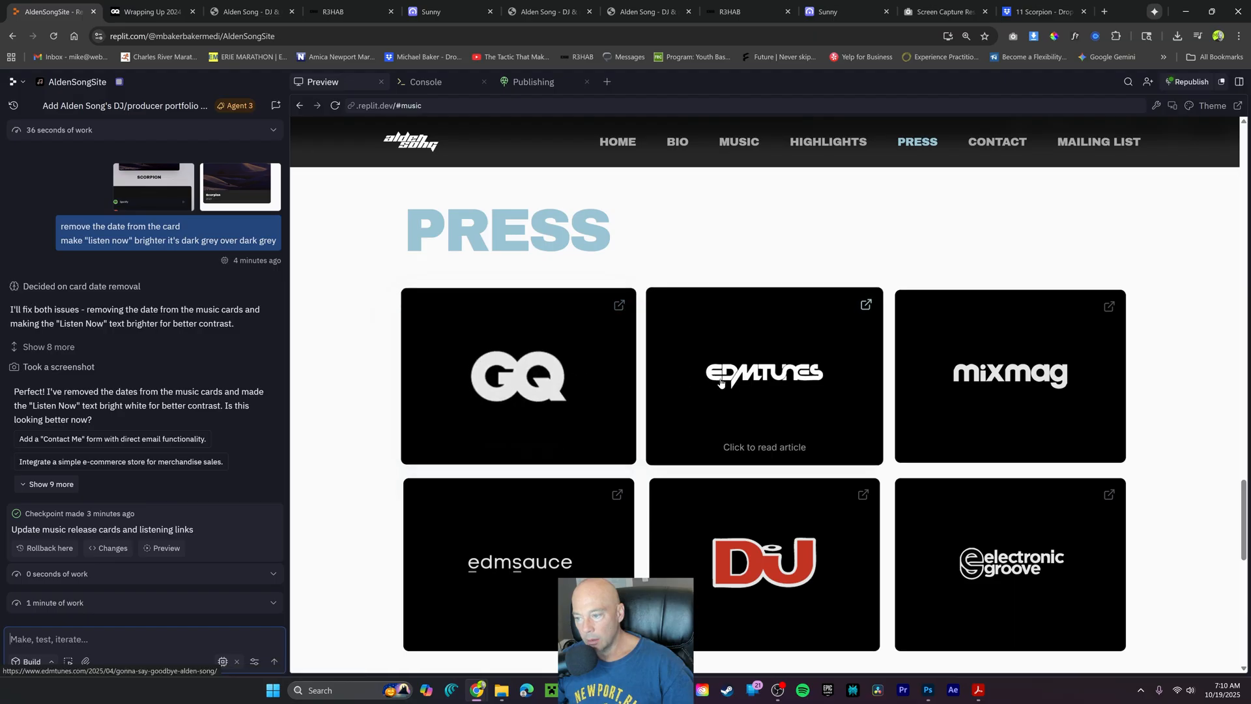
pyautogui.scroll(-2, 722, 383)
pyautogui.scroll(2, 768, 403)
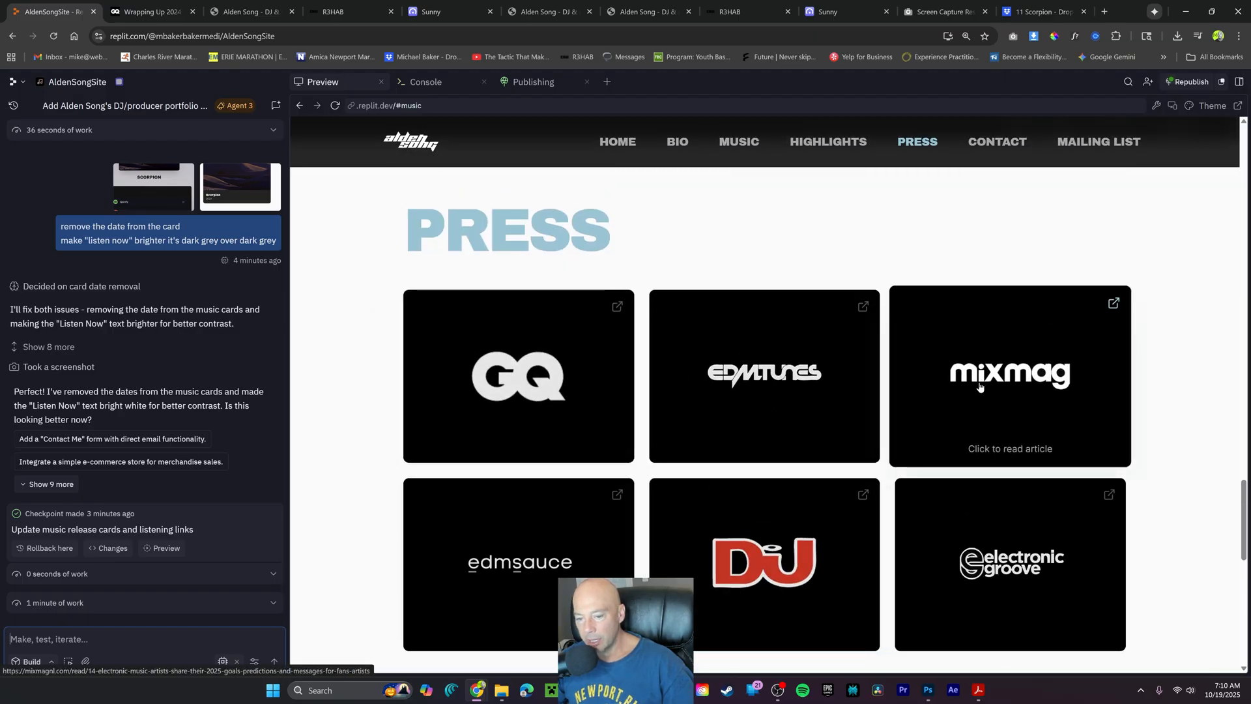
# Compare the Press logo cards, including EDMTunes, Mixmag and GQ, with the Contact section's social links and email entries below them
pyautogui.scroll(-5, 501, 387)
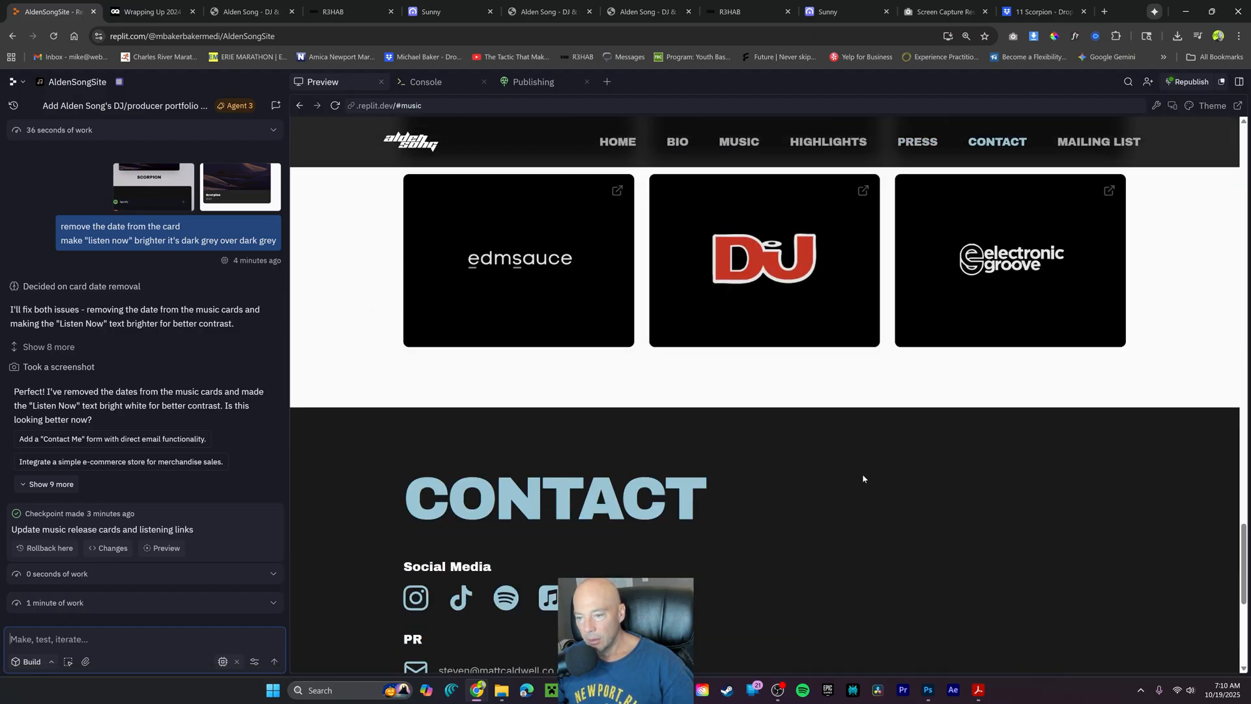
pyautogui.scroll(5, 1028, 475)
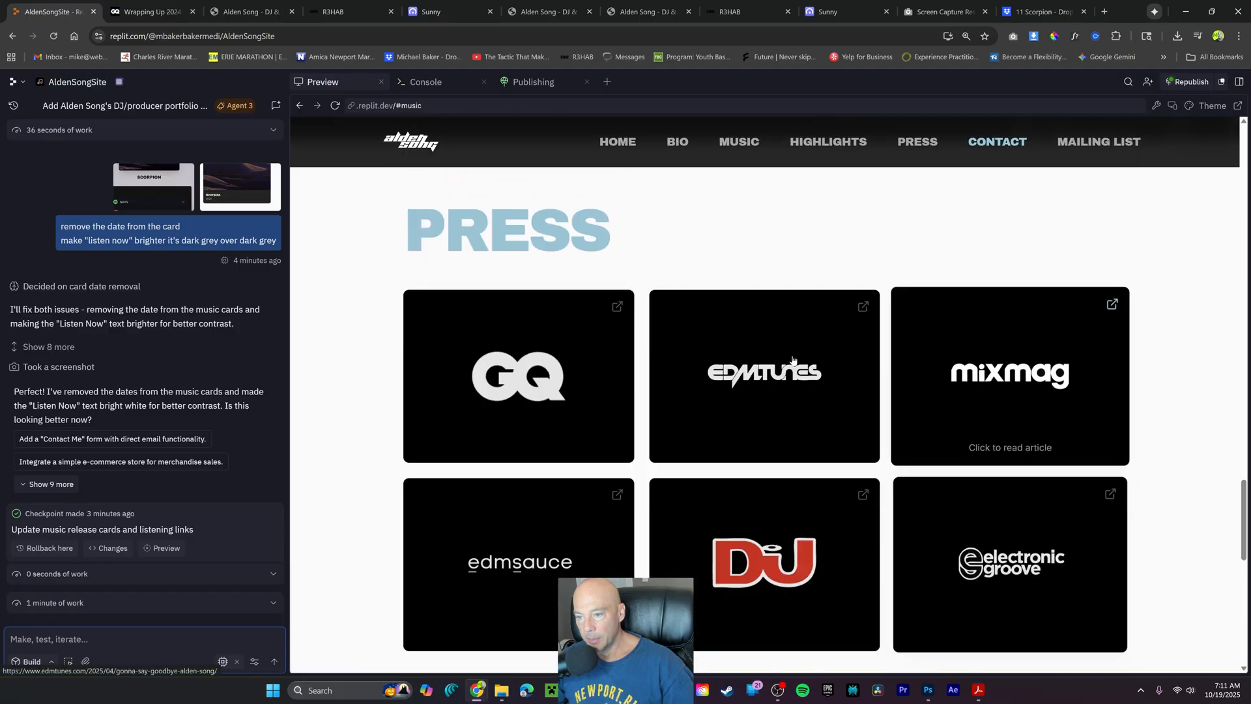
pyautogui.scroll(-5, 717, 384)
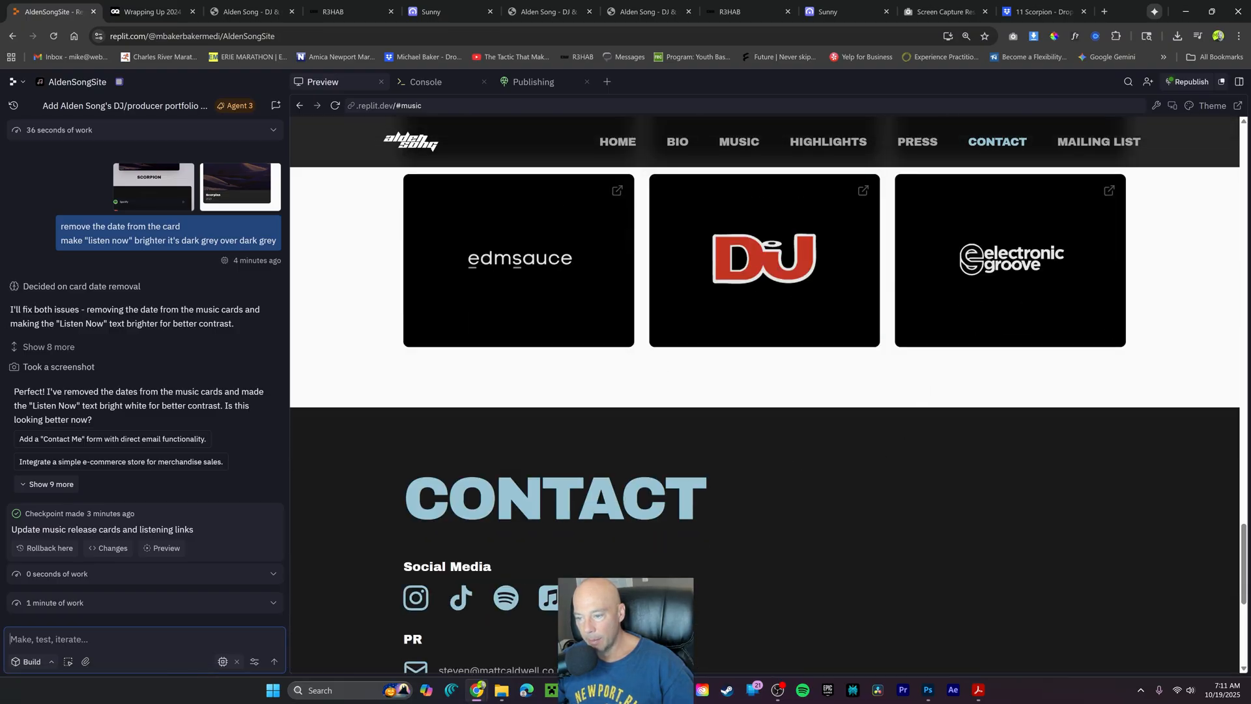
pyautogui.scroll(5, 1034, 486)
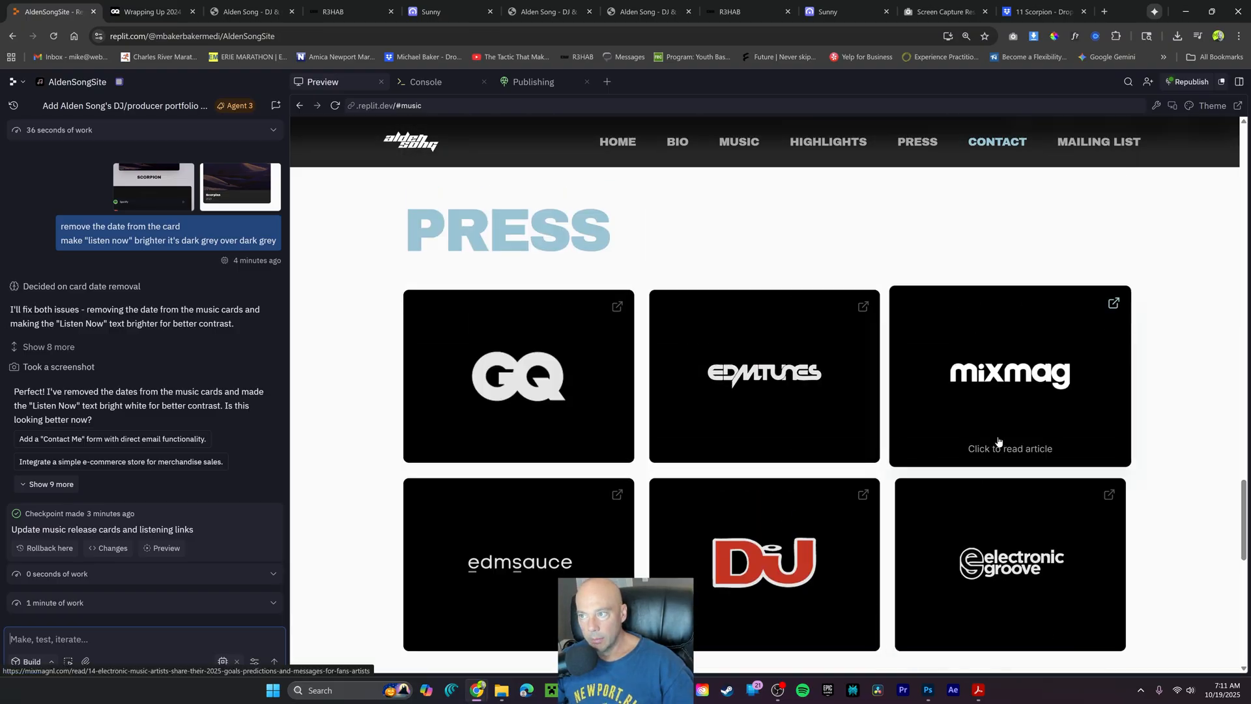
pyautogui.scroll(-10, 716, 391)
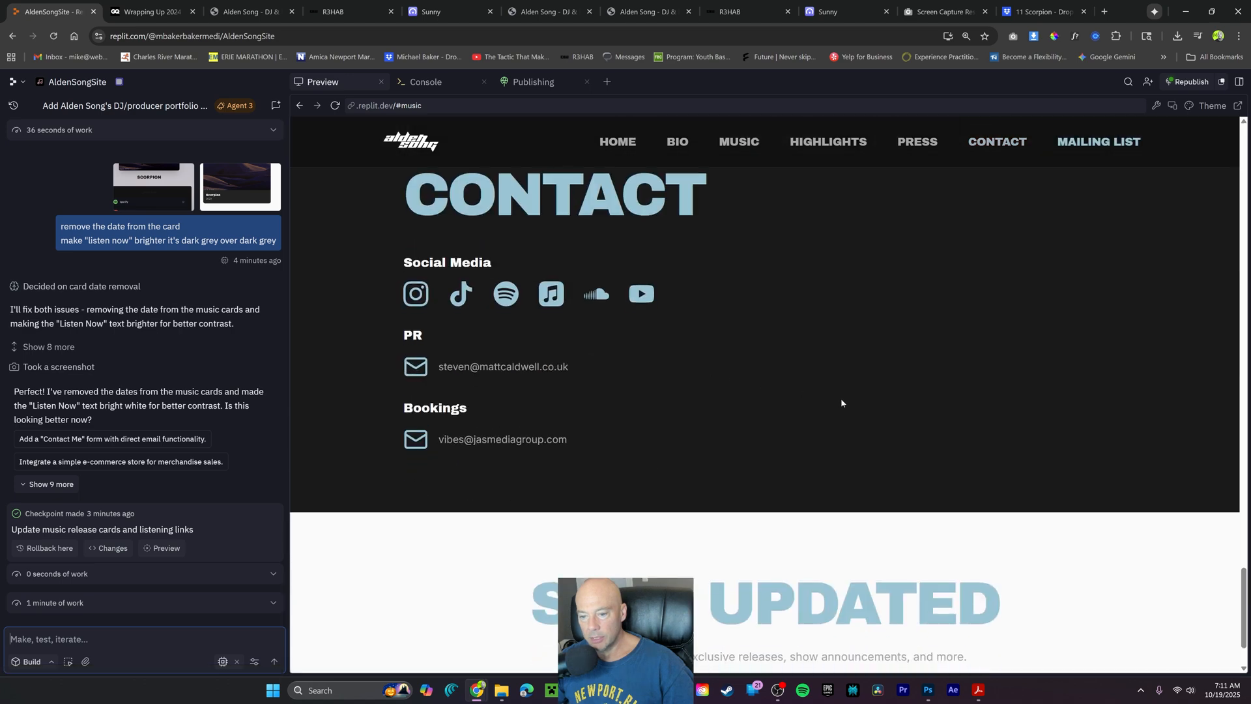
pyautogui.scroll(8, 1078, 338)
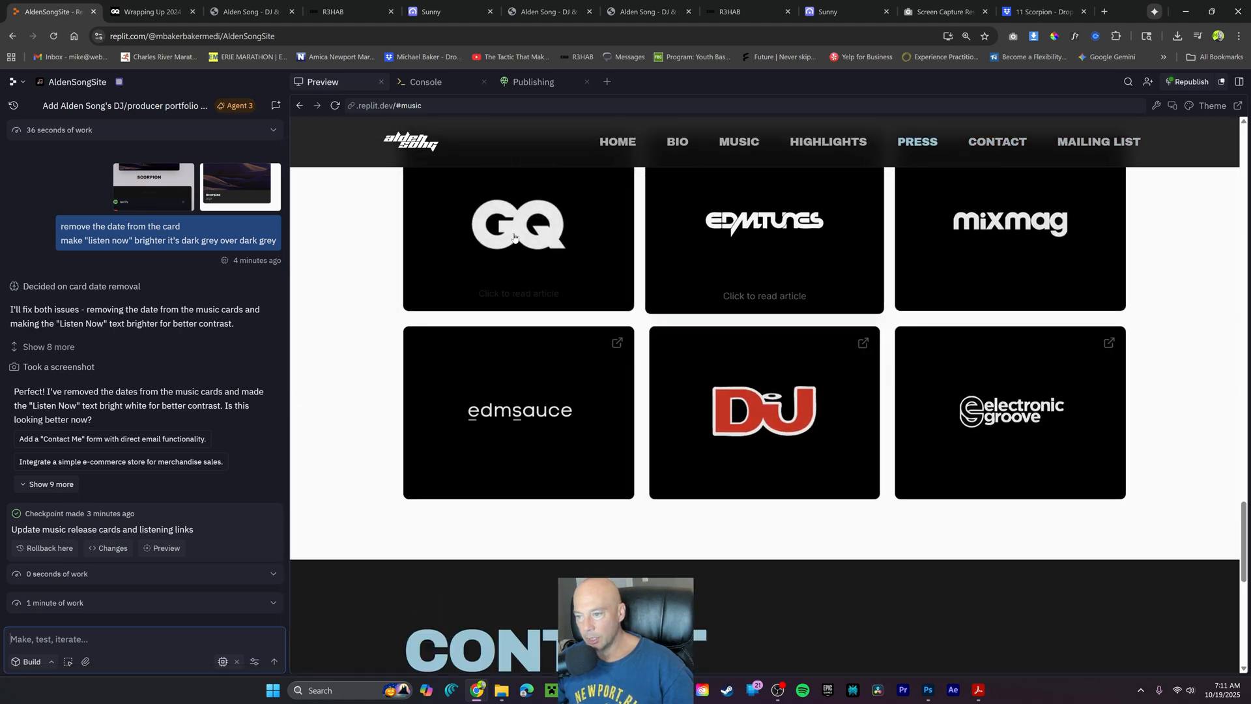
pyautogui.scroll(15, 958, 398)
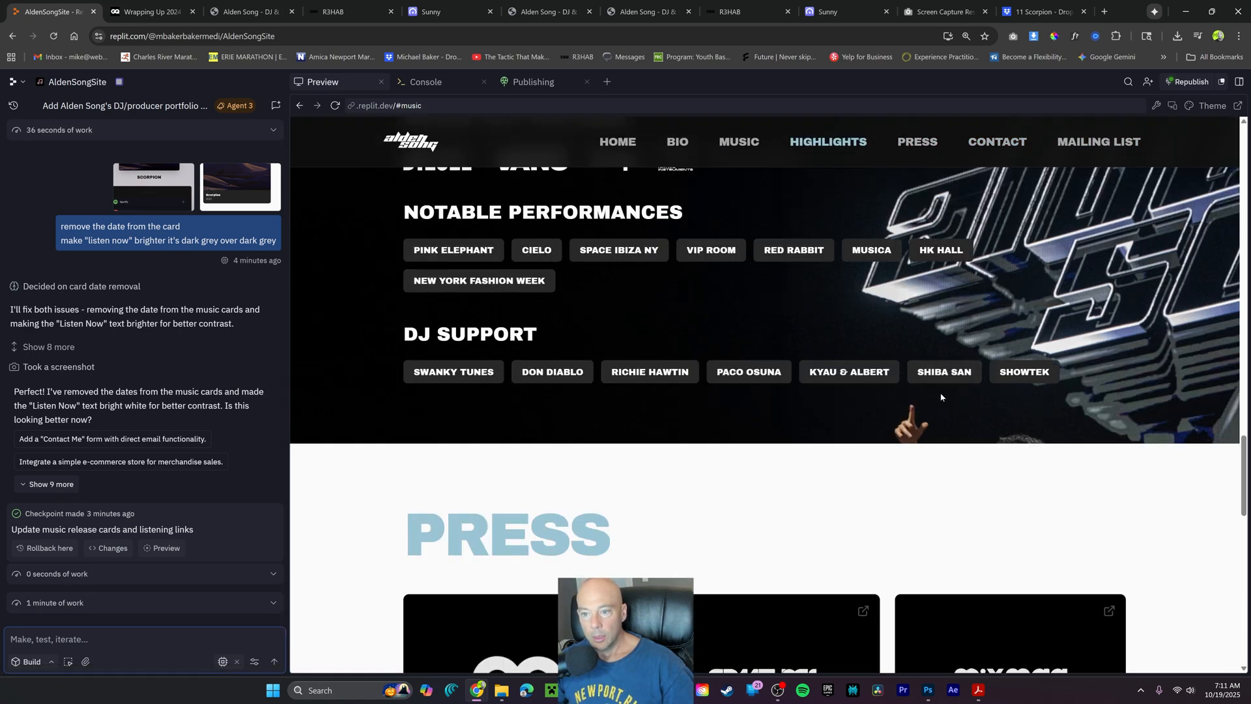
# Review the Latest Releases cards from Tekera to Scorpion, the start of Highlights, and the Bio text above them
pyautogui.scroll(4, 963, 400)
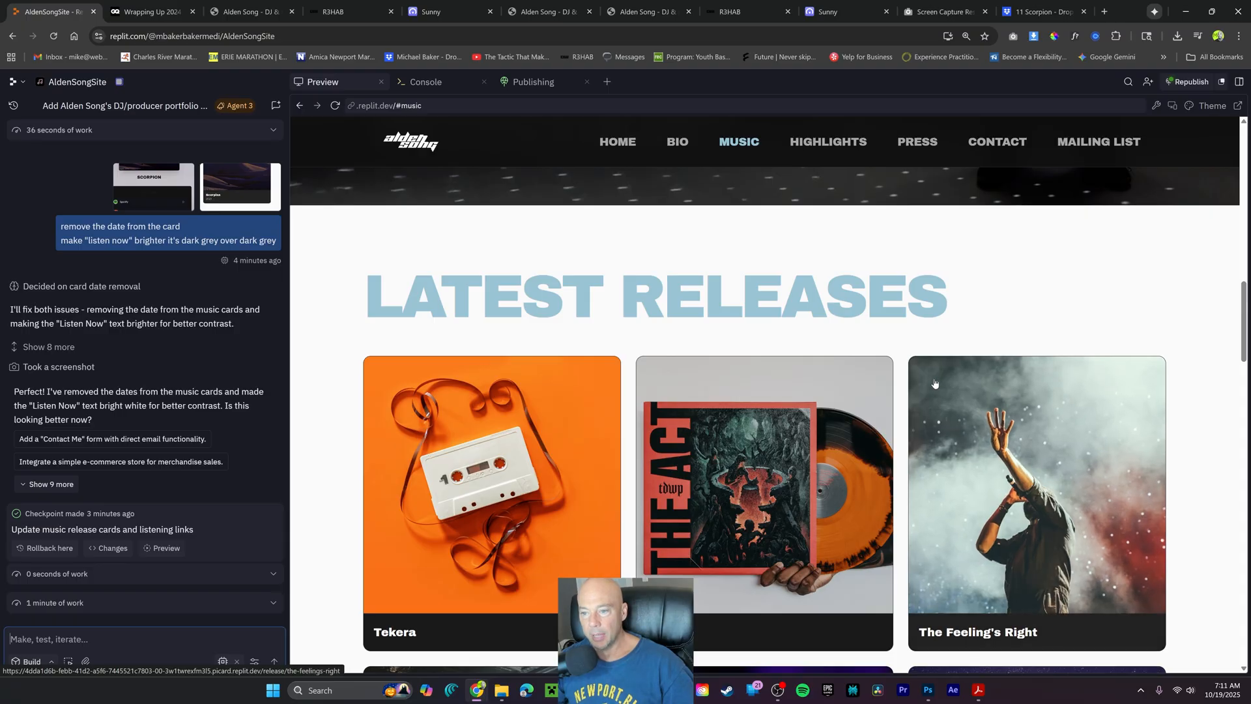
pyautogui.scroll(-2, 617, 283)
pyautogui.scroll(-2, 645, 378)
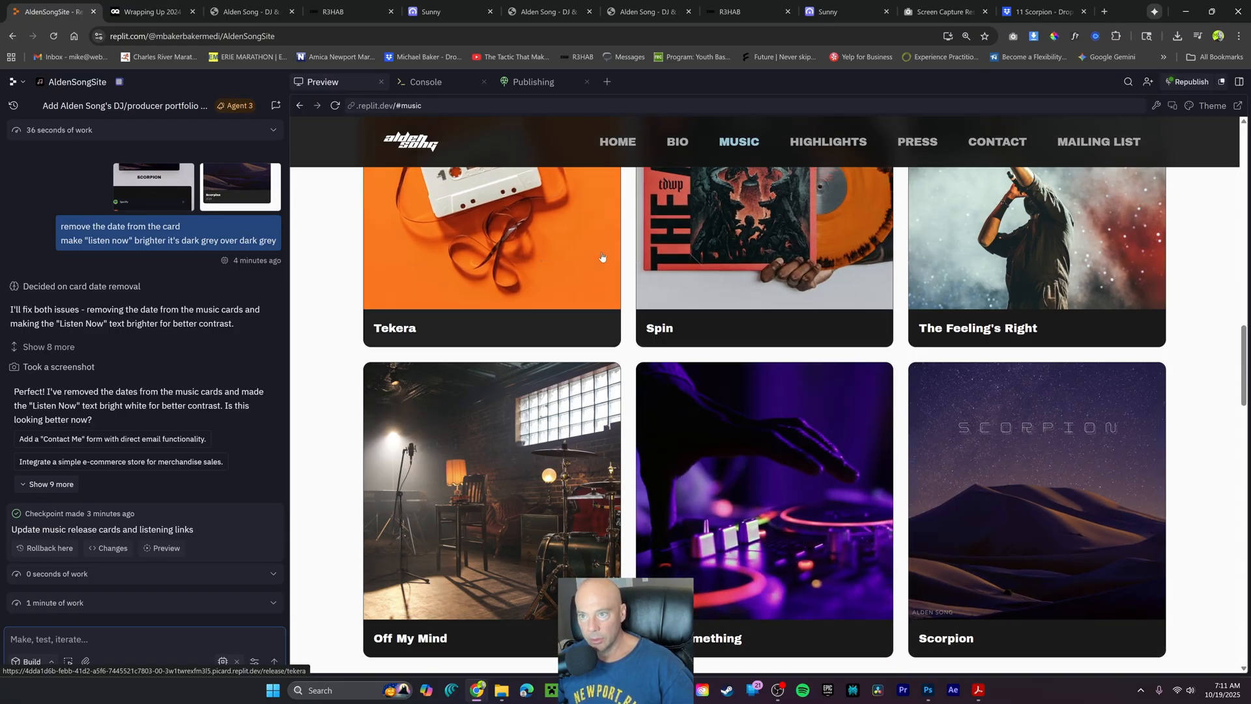
pyautogui.scroll(-5, 915, 391)
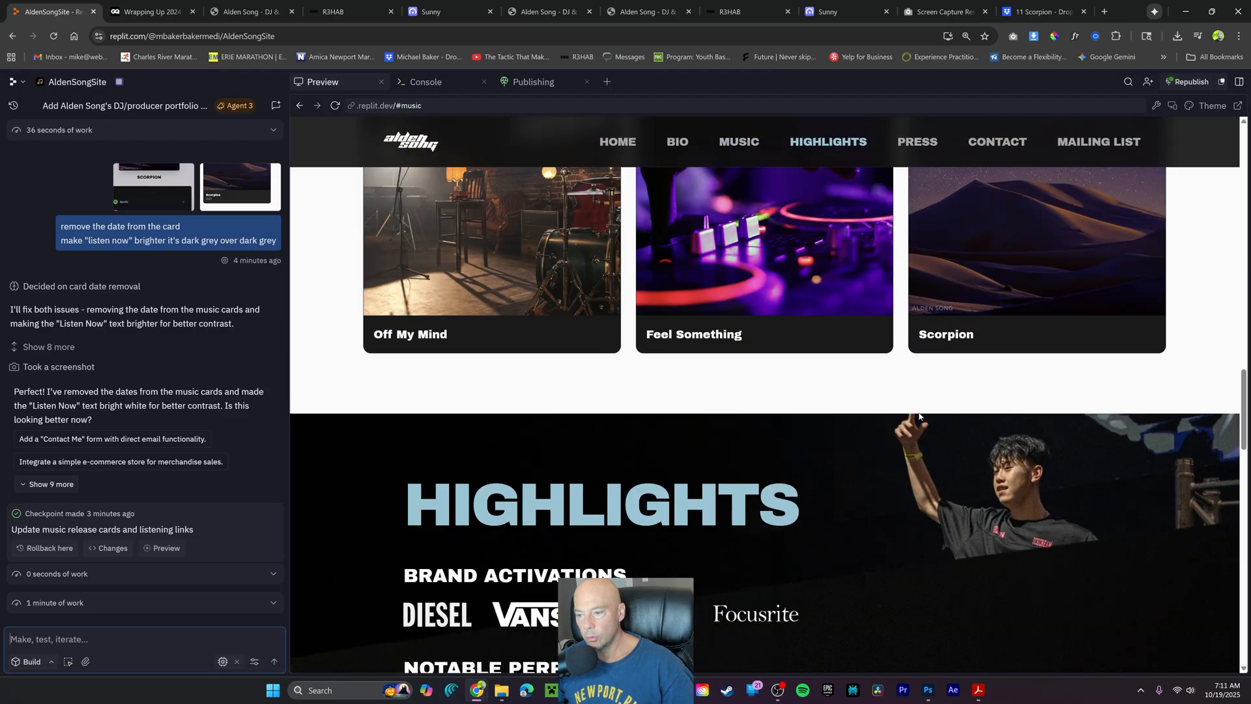
pyautogui.scroll(5, 915, 417)
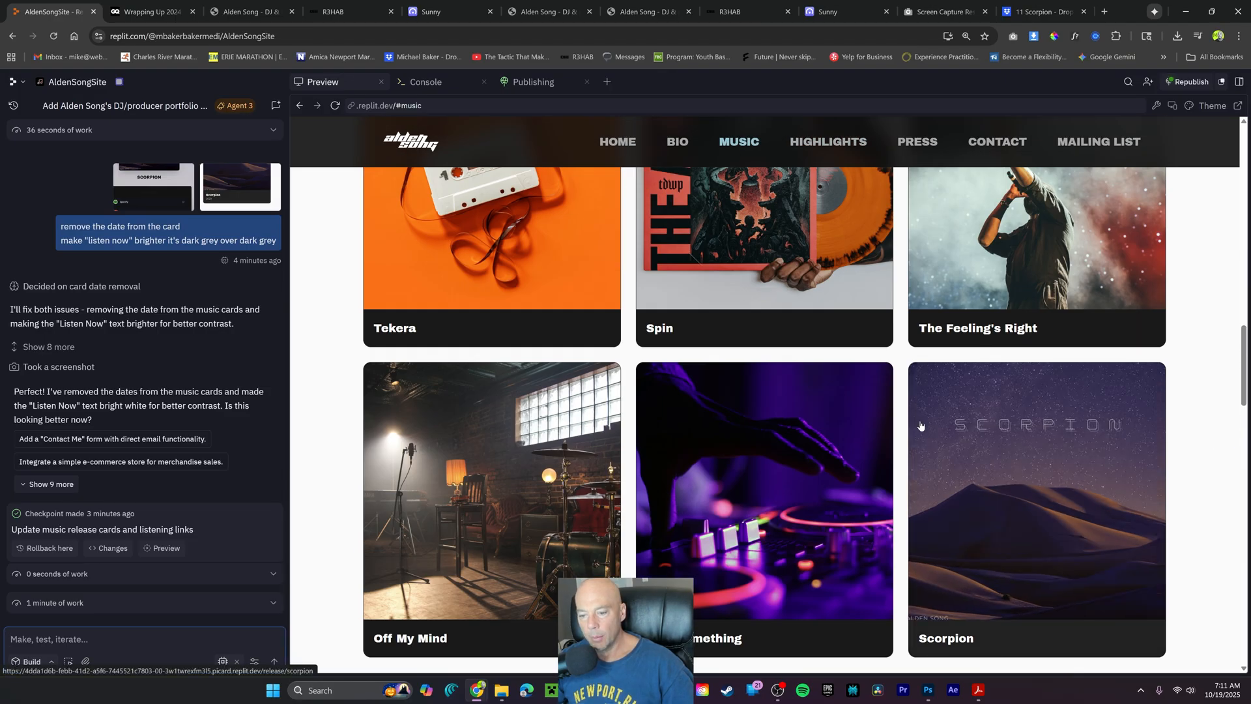
pyautogui.scroll(8, 921, 425)
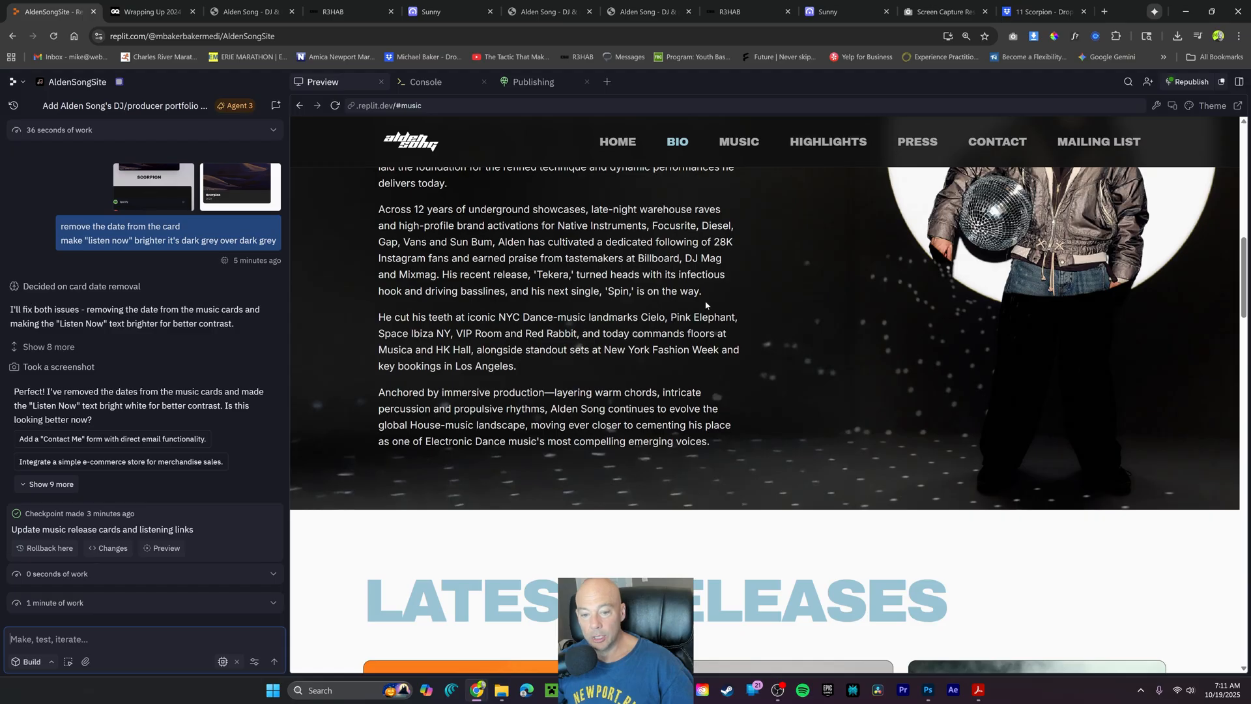
pyautogui.scroll(11, 873, 339)
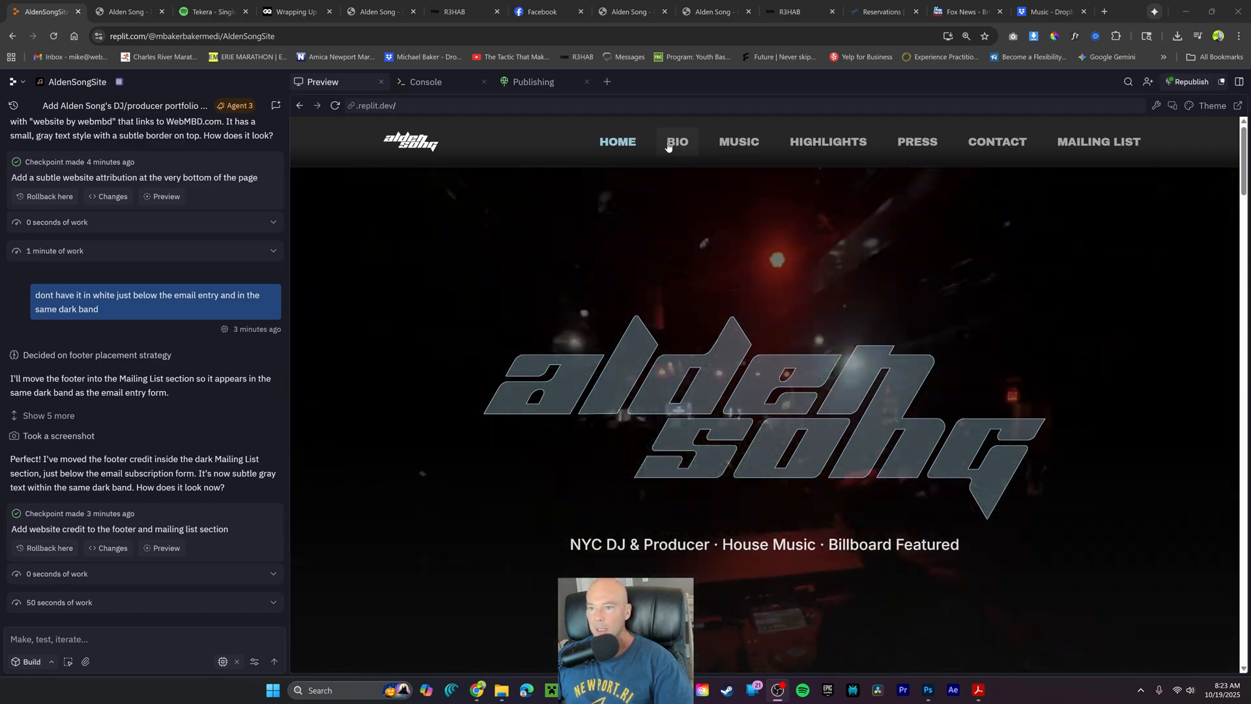
# Test the site's navigation links in order: Bio, Music, Highlights, Press, Contact and Mailing List
pyautogui.click(668, 143)
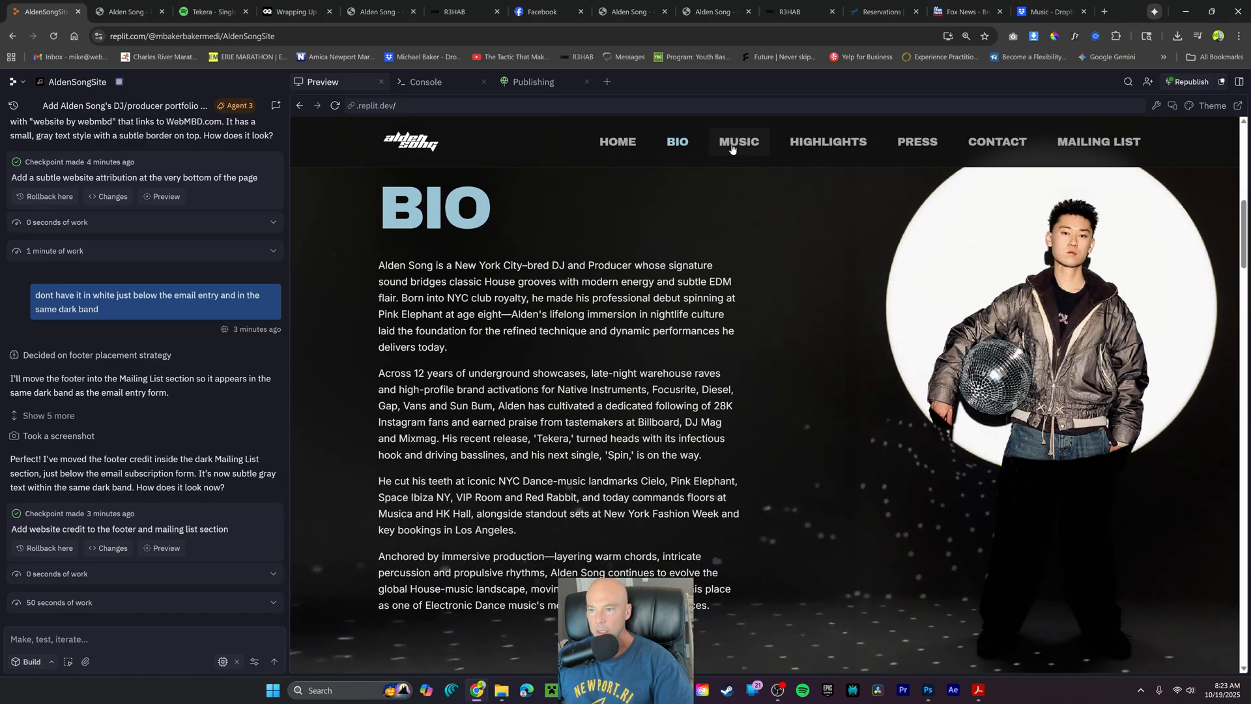
pyautogui.click(738, 142)
pyautogui.click(814, 145)
pyautogui.click(916, 144)
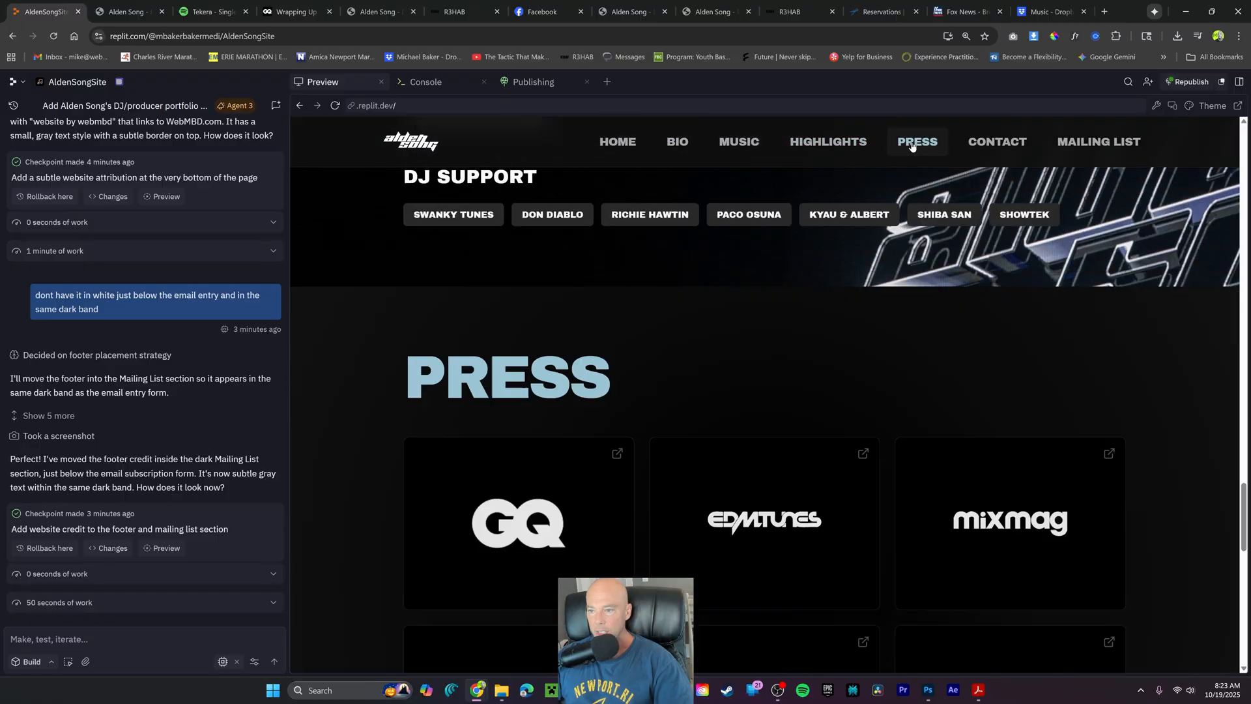
pyautogui.click(989, 145)
pyautogui.click(1085, 148)
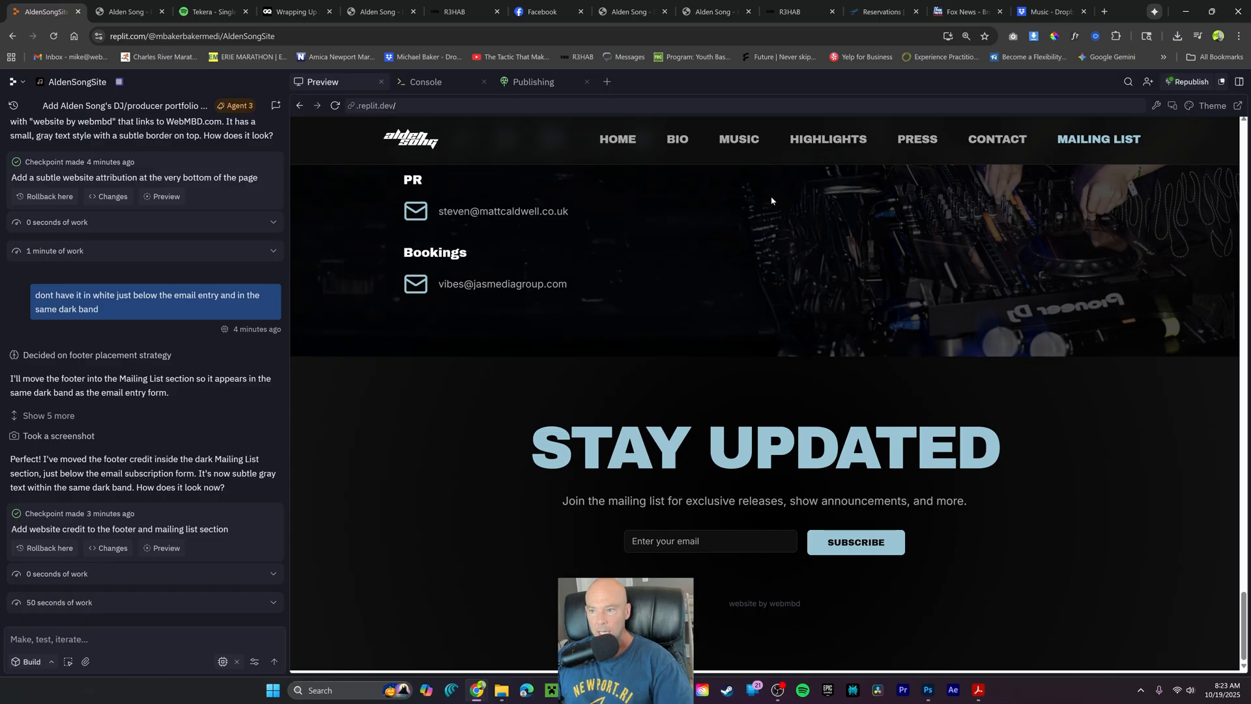
# Jump to the Music section, open the Spin release page, and return to the music list
pyautogui.click(737, 143)
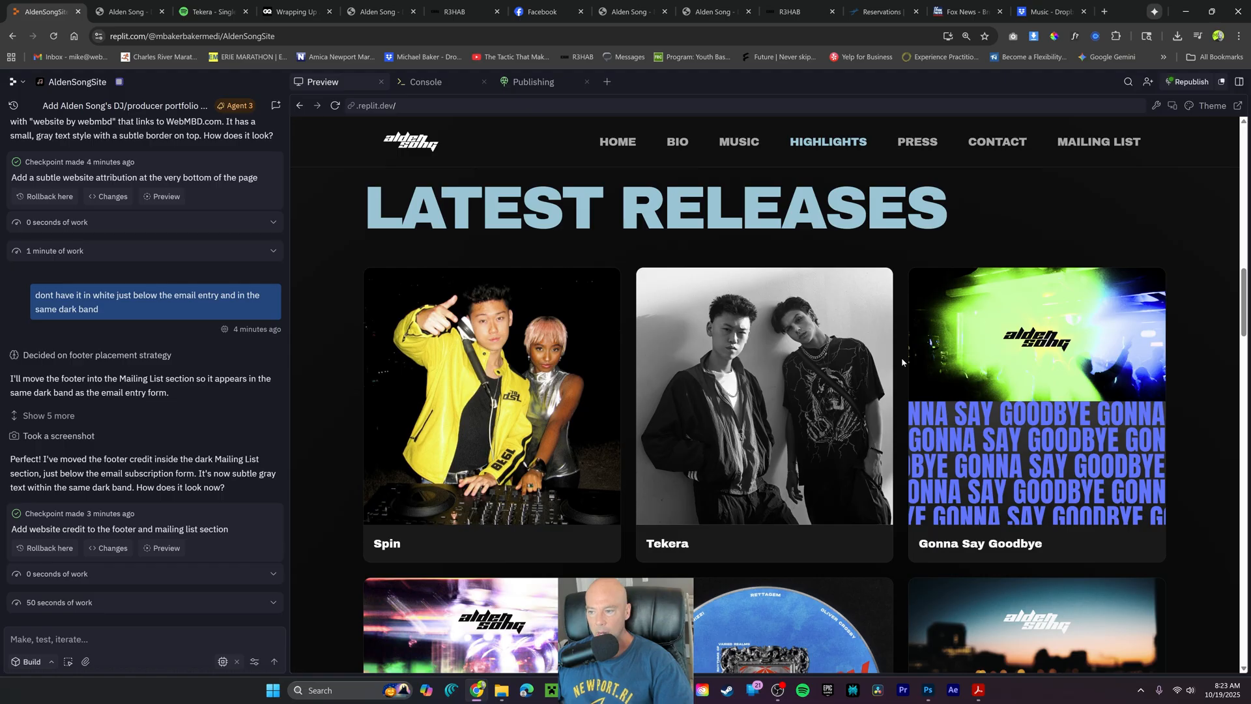
pyautogui.click(522, 349)
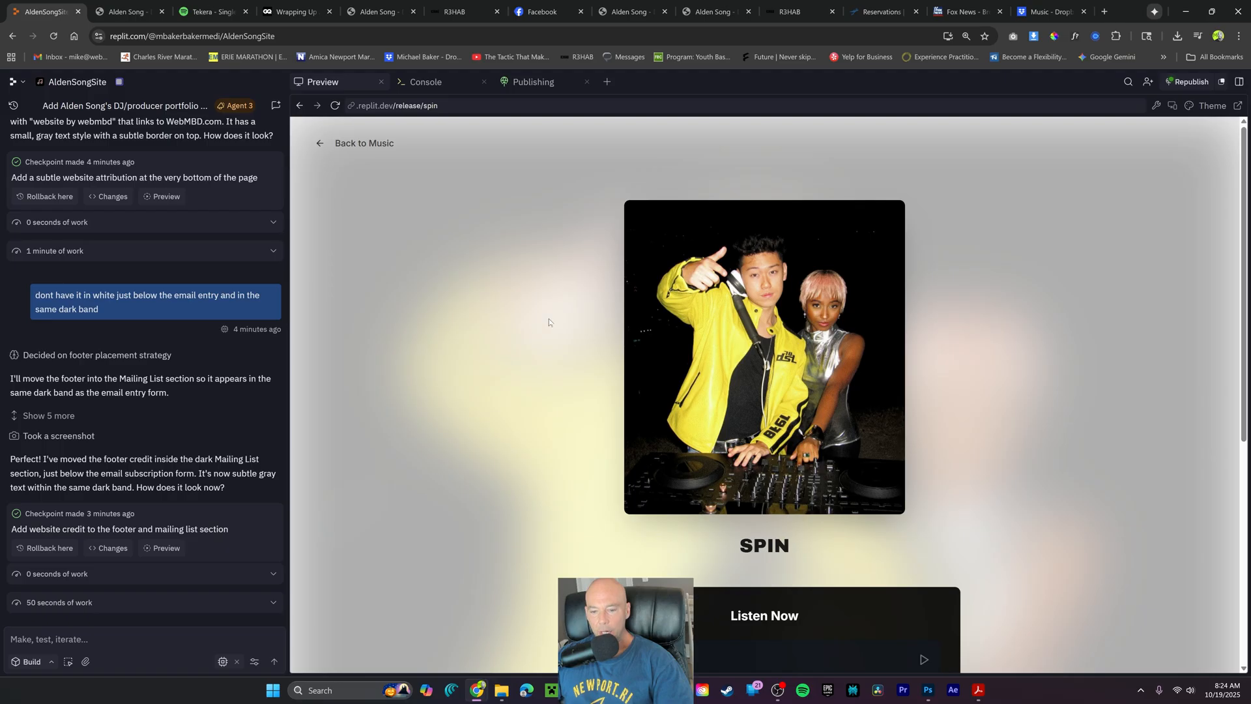
pyautogui.click(348, 144)
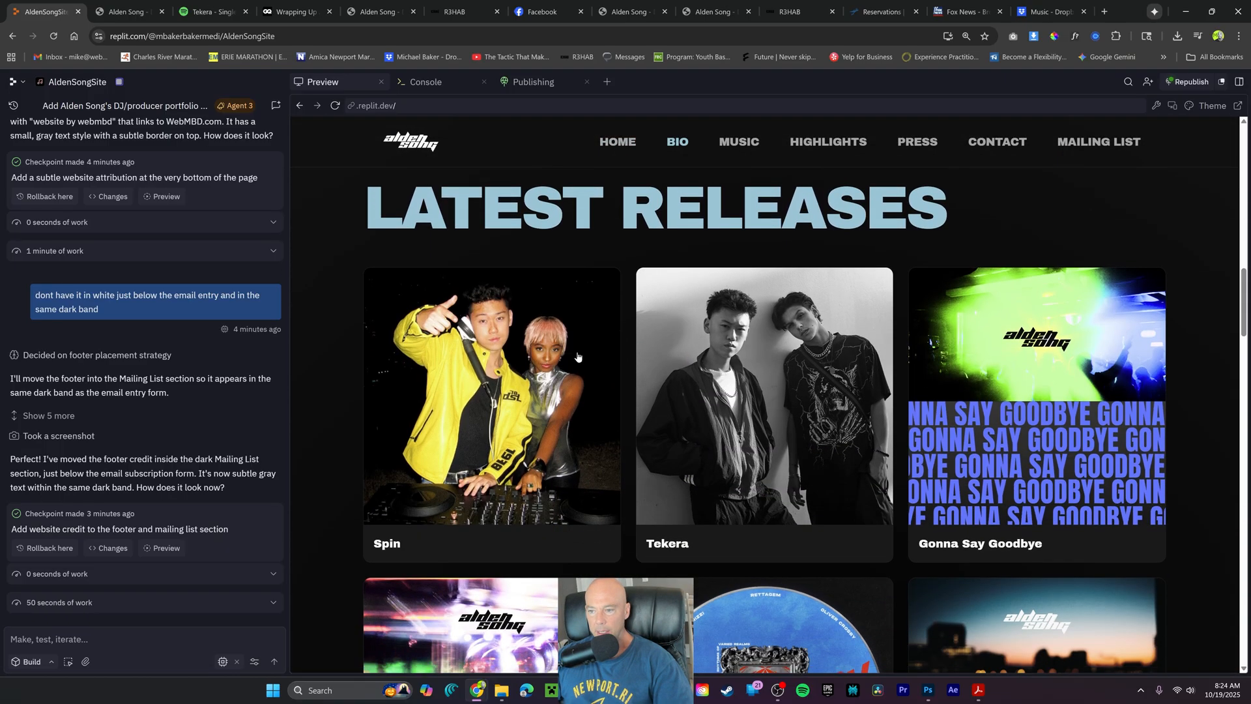
# Reopen the Spin release, check its cover and "Listen Now" links from Spotify to Amazon Music, and go back to Music
pyautogui.click(531, 363)
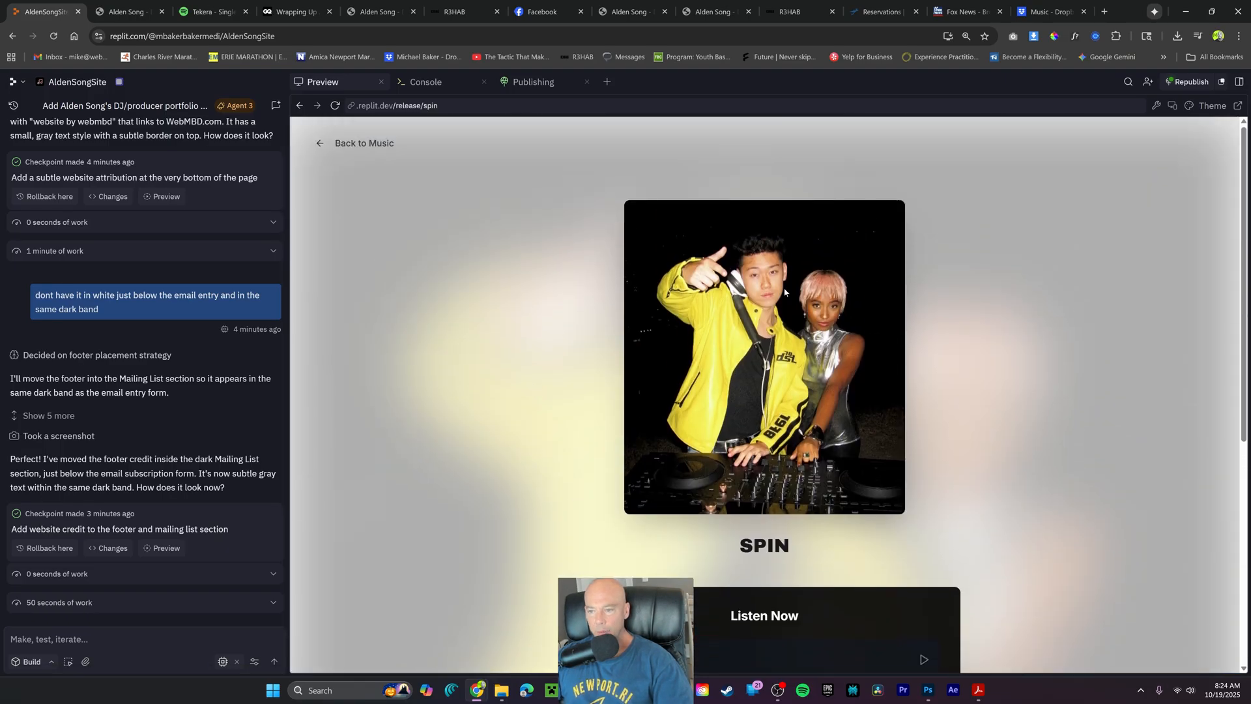
pyautogui.scroll(-5, 785, 293)
pyautogui.scroll(5, 808, 259)
pyautogui.scroll(-5, 759, 245)
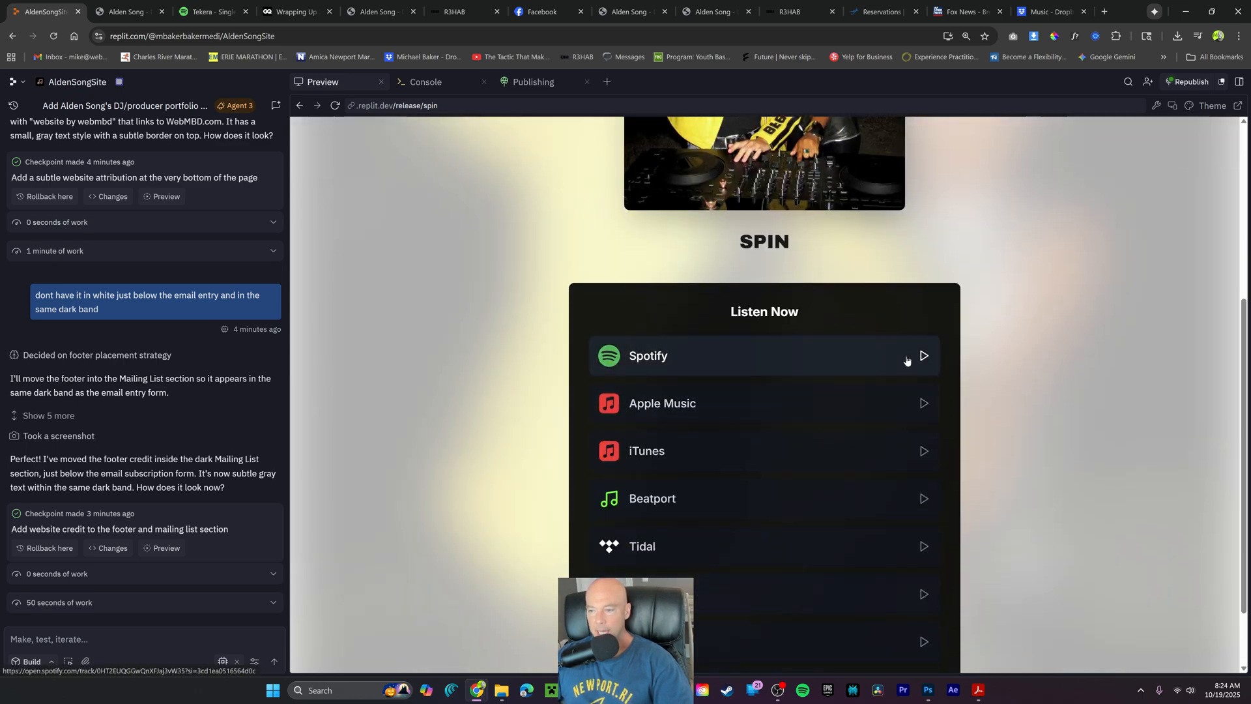
pyautogui.scroll(-2, 734, 455)
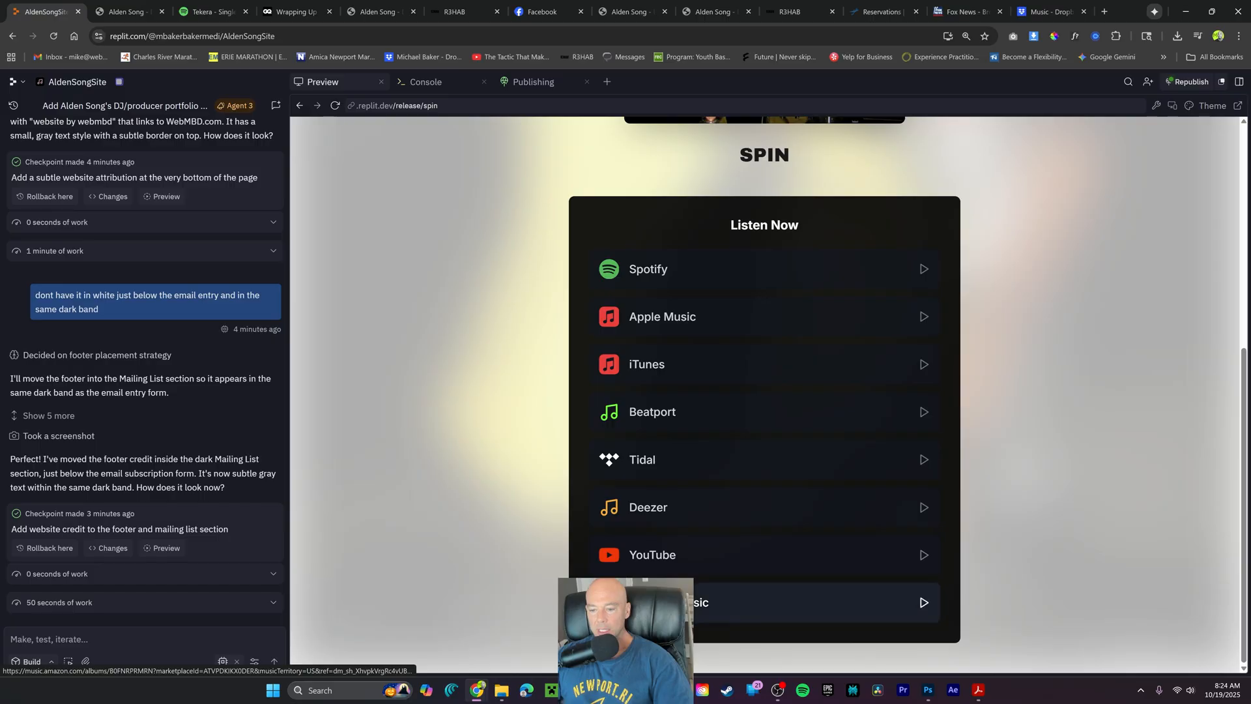
pyautogui.scroll(6, 723, 377)
pyautogui.click(365, 139)
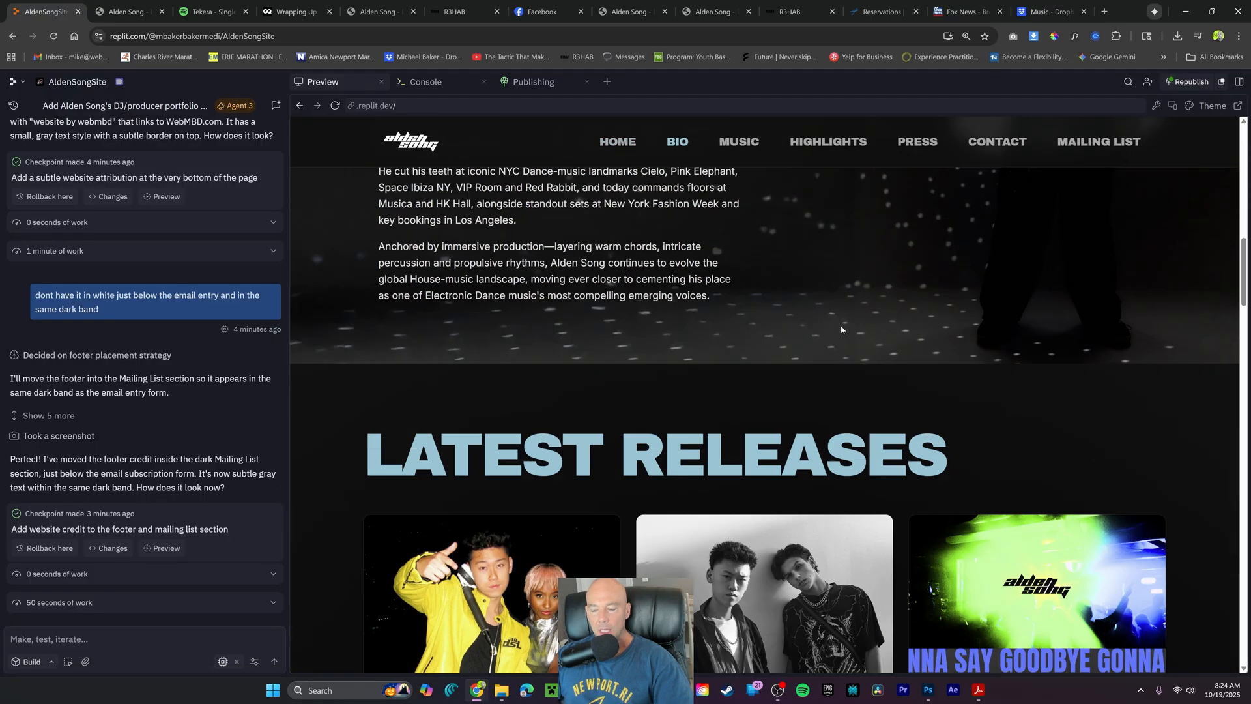
# Examine the hero and Bio sections and the full Latest Releases grid from Spin through Feel Something and Scorpion
pyautogui.scroll(-4, 841, 329)
pyautogui.scroll(-5, 1033, 338)
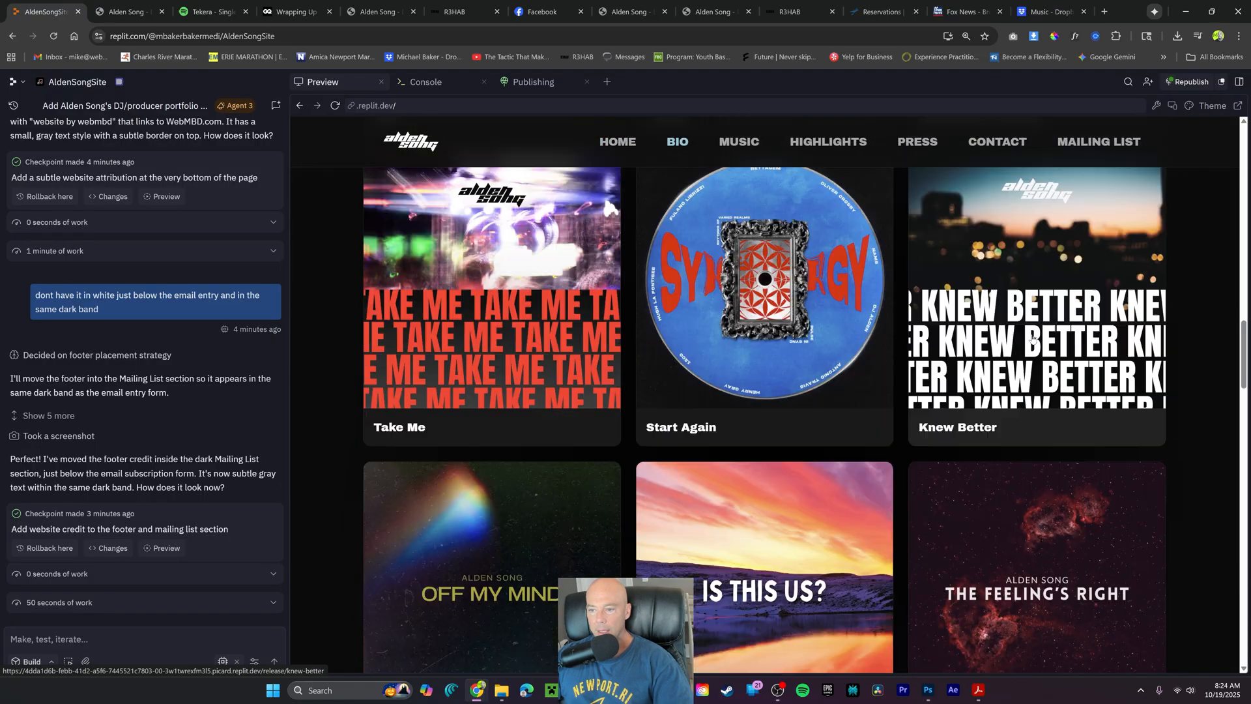
pyautogui.scroll(15, 1033, 338)
pyautogui.scroll(-4, 1024, 329)
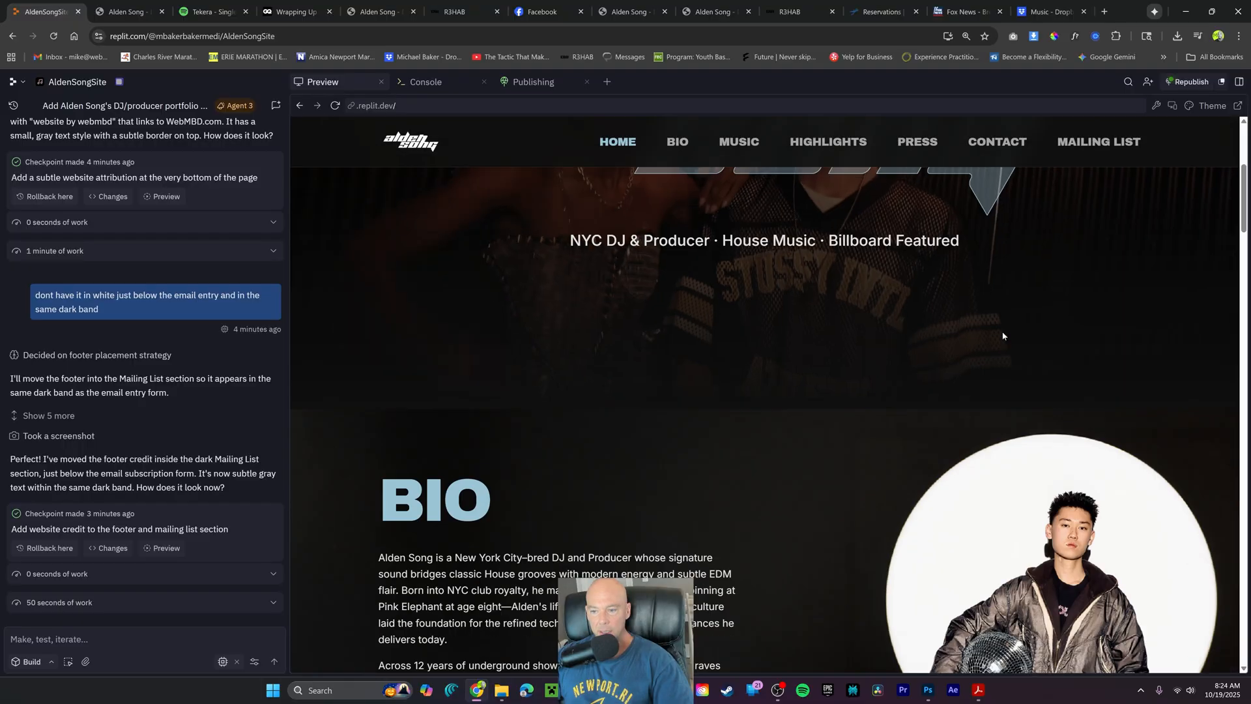
pyautogui.scroll(-10, 1003, 335)
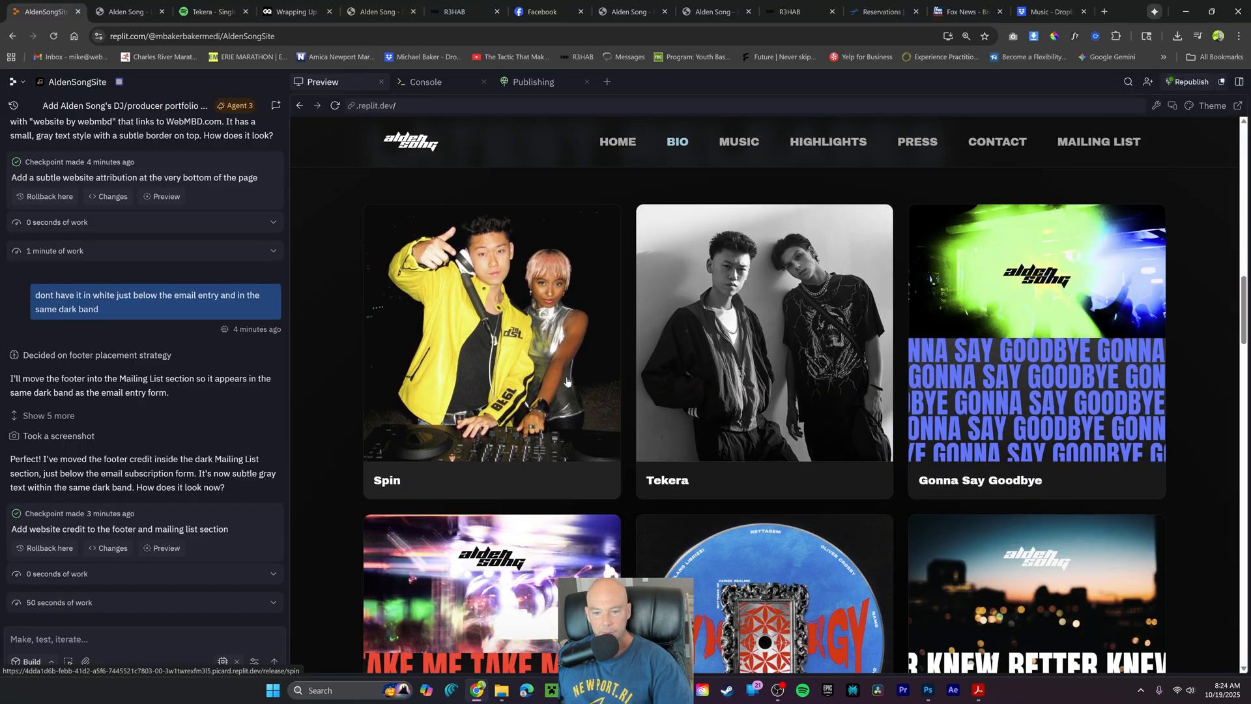
pyautogui.scroll(-5, 567, 381)
pyautogui.scroll(-9, 335, 425)
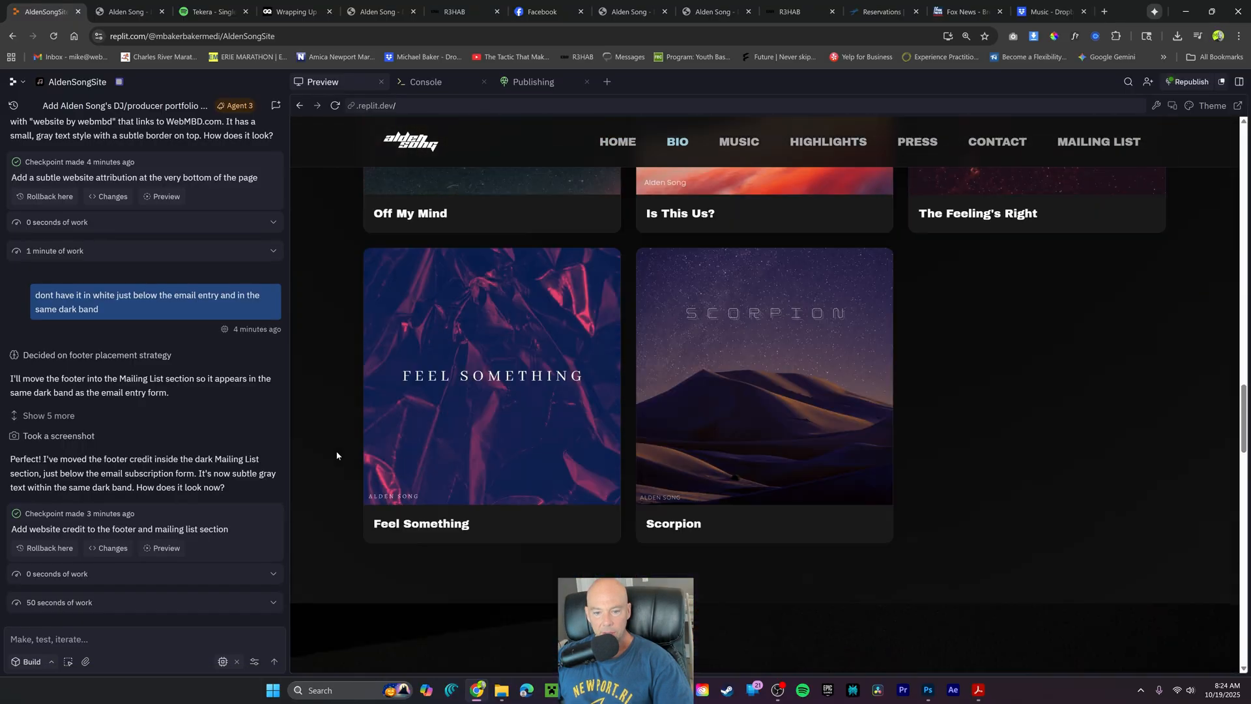
pyautogui.scroll(-1, 337, 456)
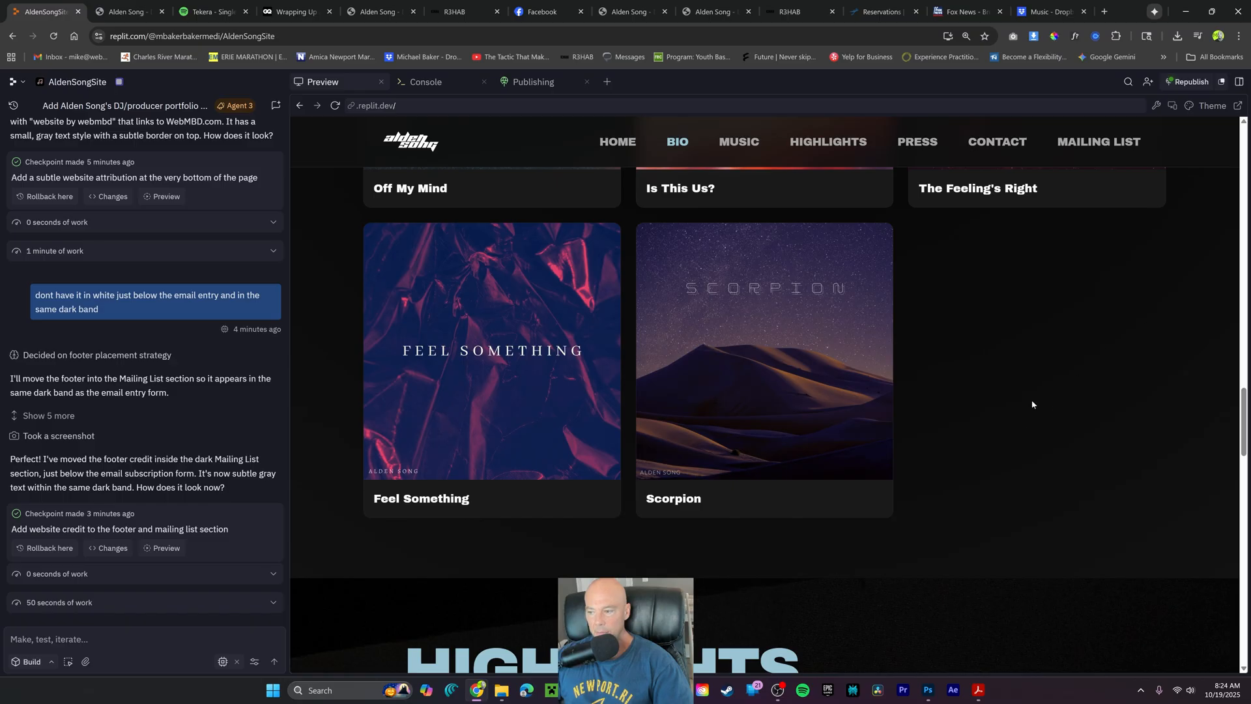
# Look over the Press cards, Contact section, and mailing list form with its website credit, and return to the hero
pyautogui.scroll(-15, 990, 405)
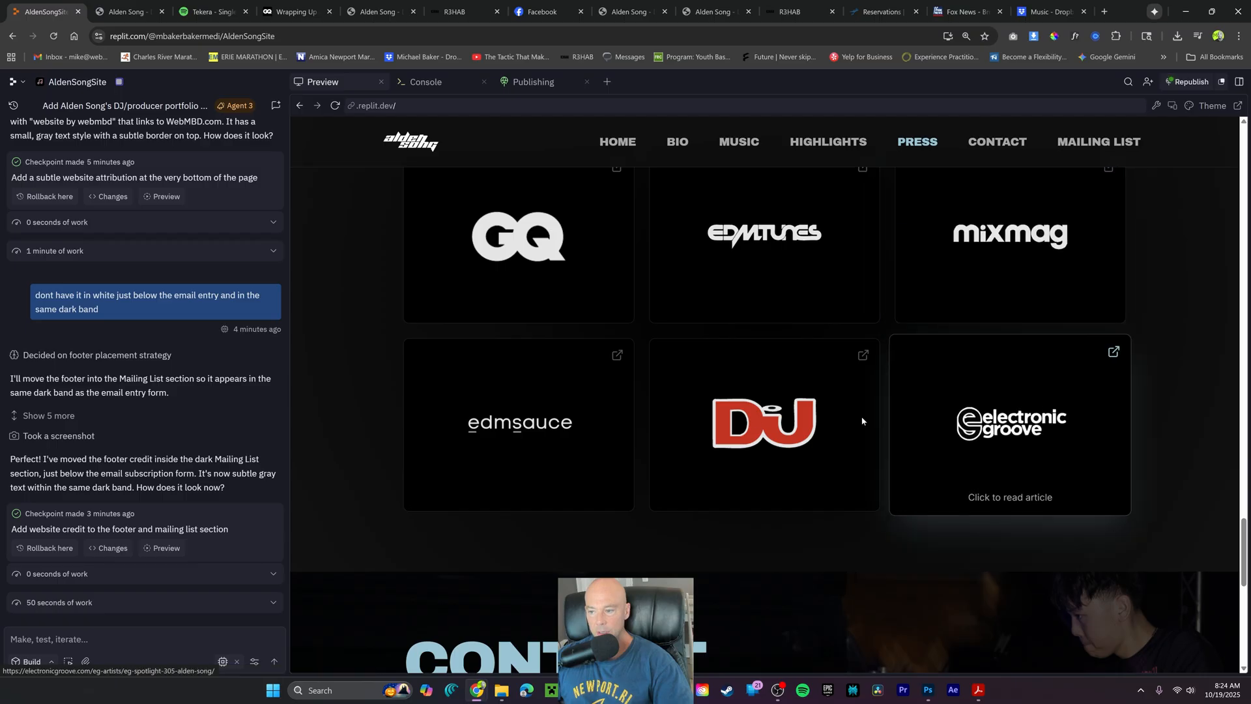
pyautogui.scroll(-10, 674, 392)
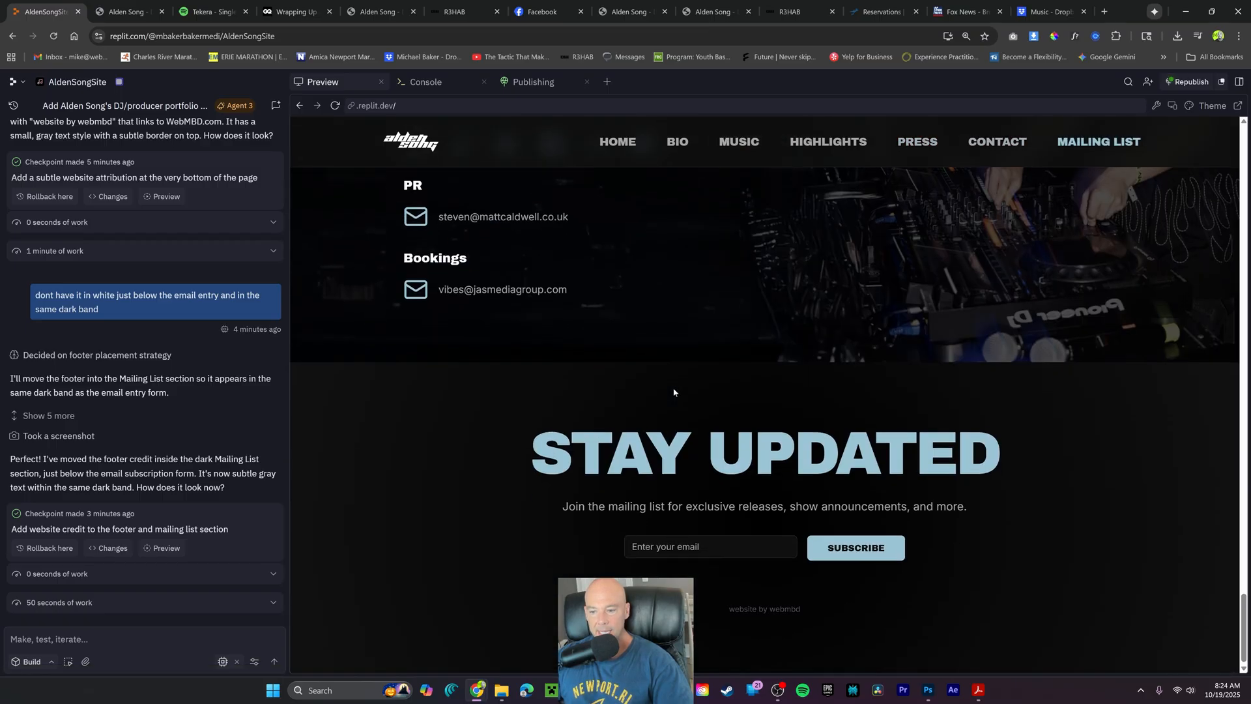
pyautogui.scroll(20, 674, 391)
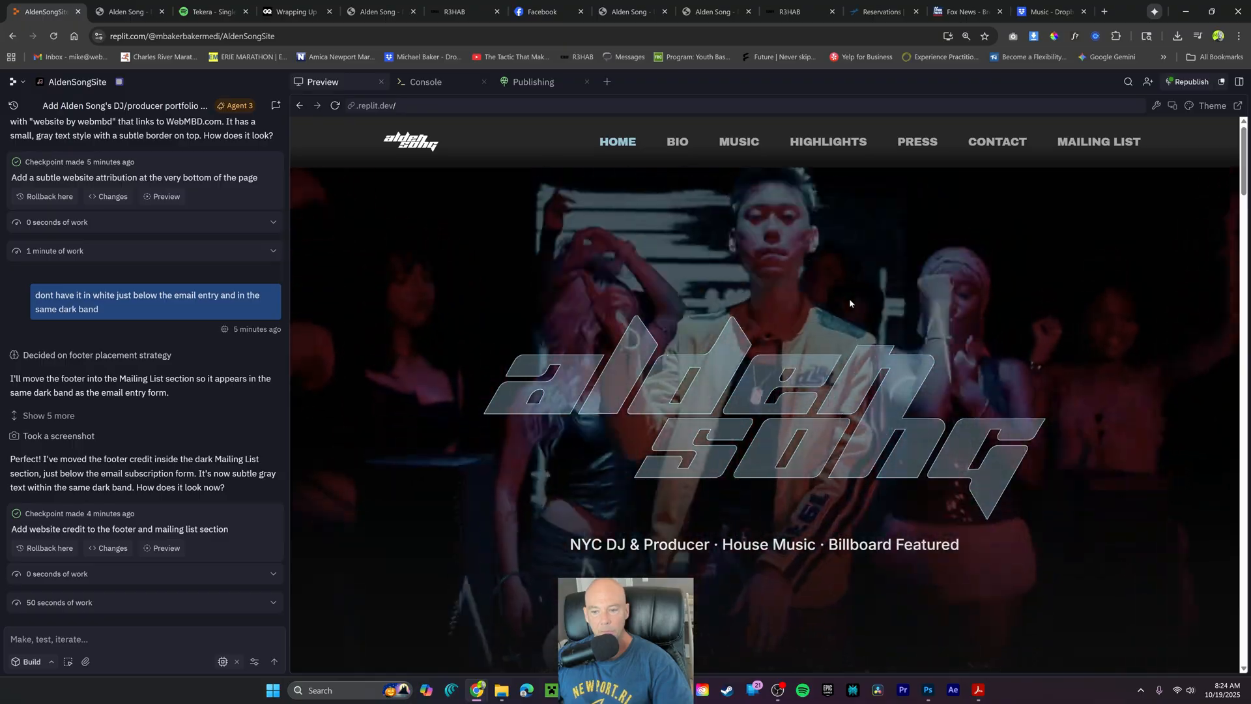
# Review the homepage again from the hero through the Bio to the Latest Releases cards Off My Mind and Is This Us?
pyautogui.scroll(-10, 849, 303)
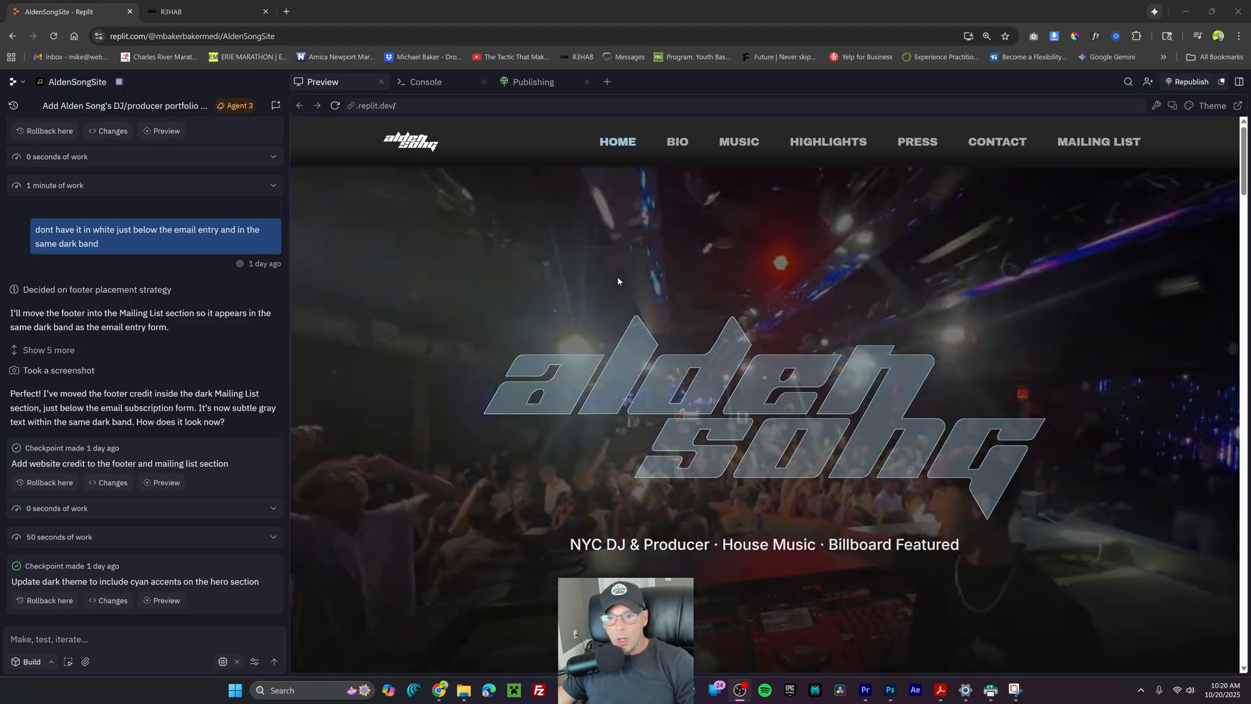
pyautogui.scroll(-10, 618, 281)
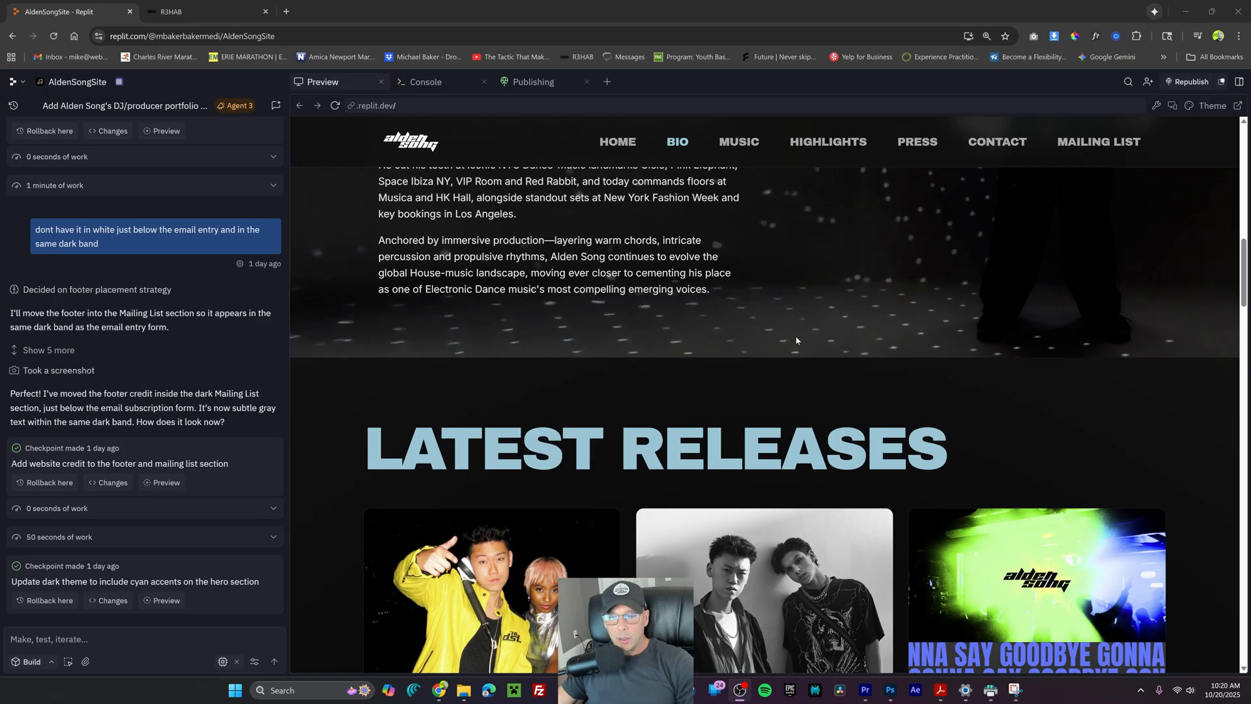
pyautogui.scroll(-5, 796, 341)
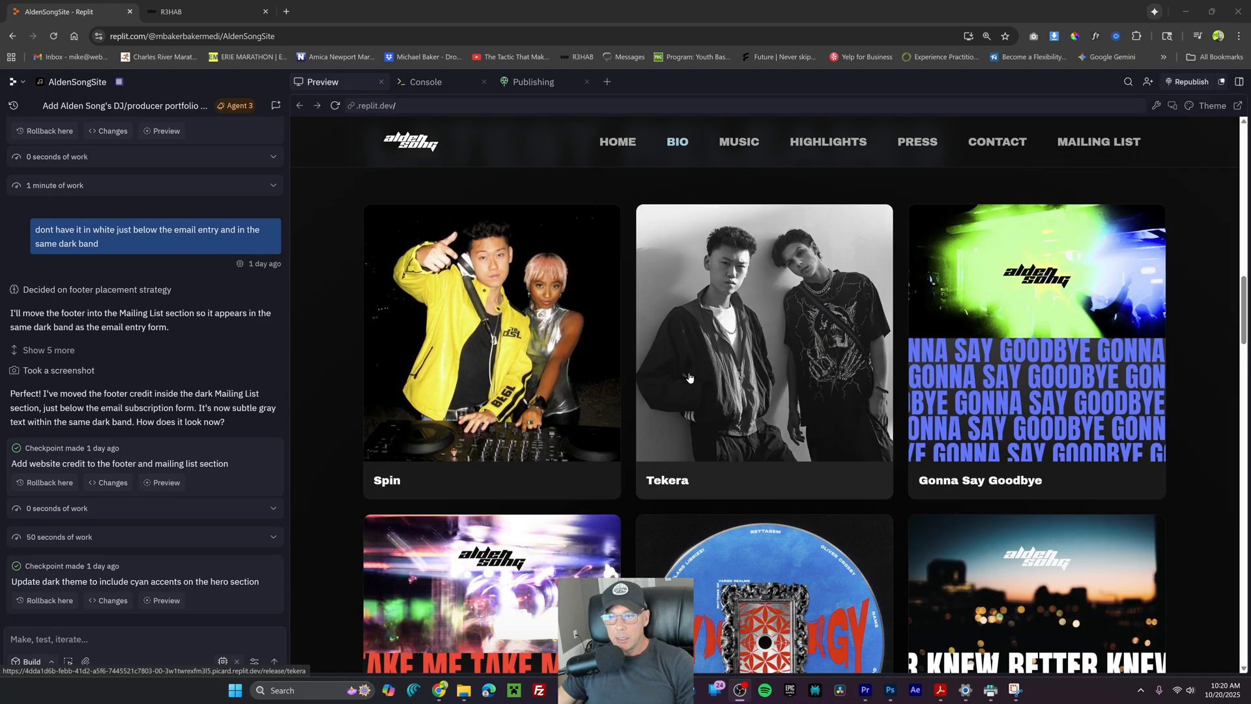
pyautogui.scroll(-9, 704, 326)
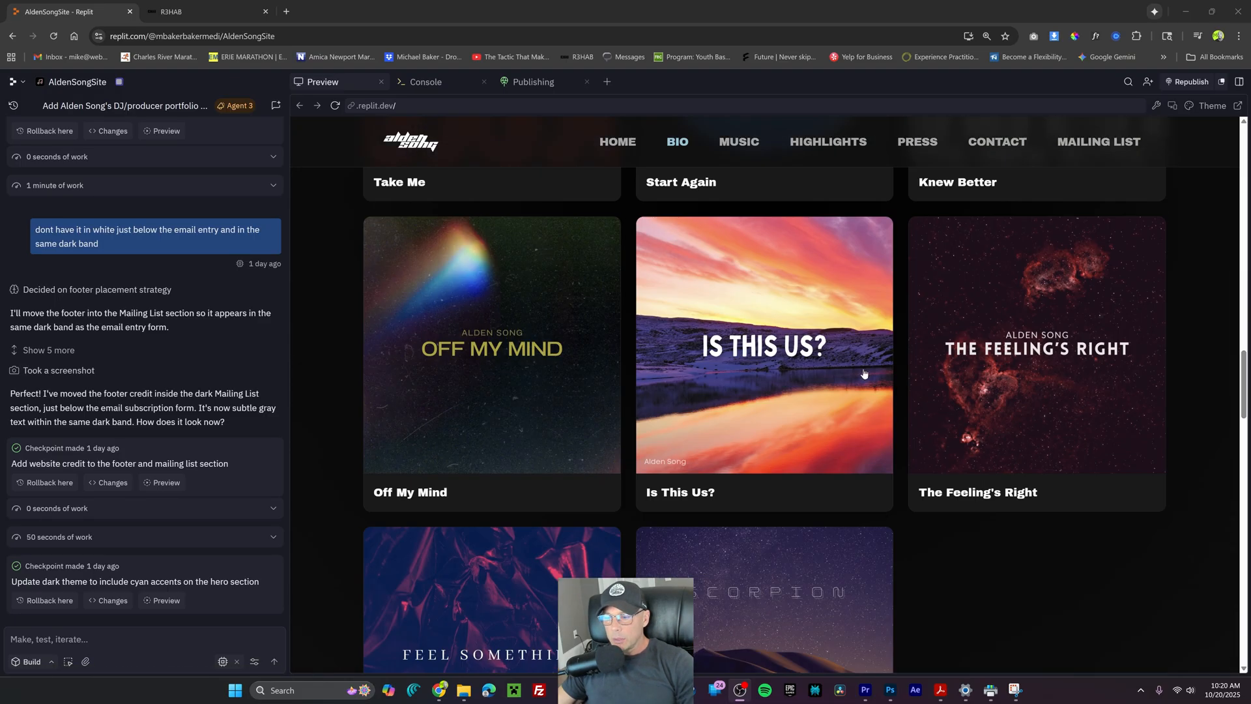
# Open the Is This Us? release, check its cover and "Listen Now" links, and go back to Music
pyautogui.click(710, 289)
pyautogui.scroll(-5, 464, 286)
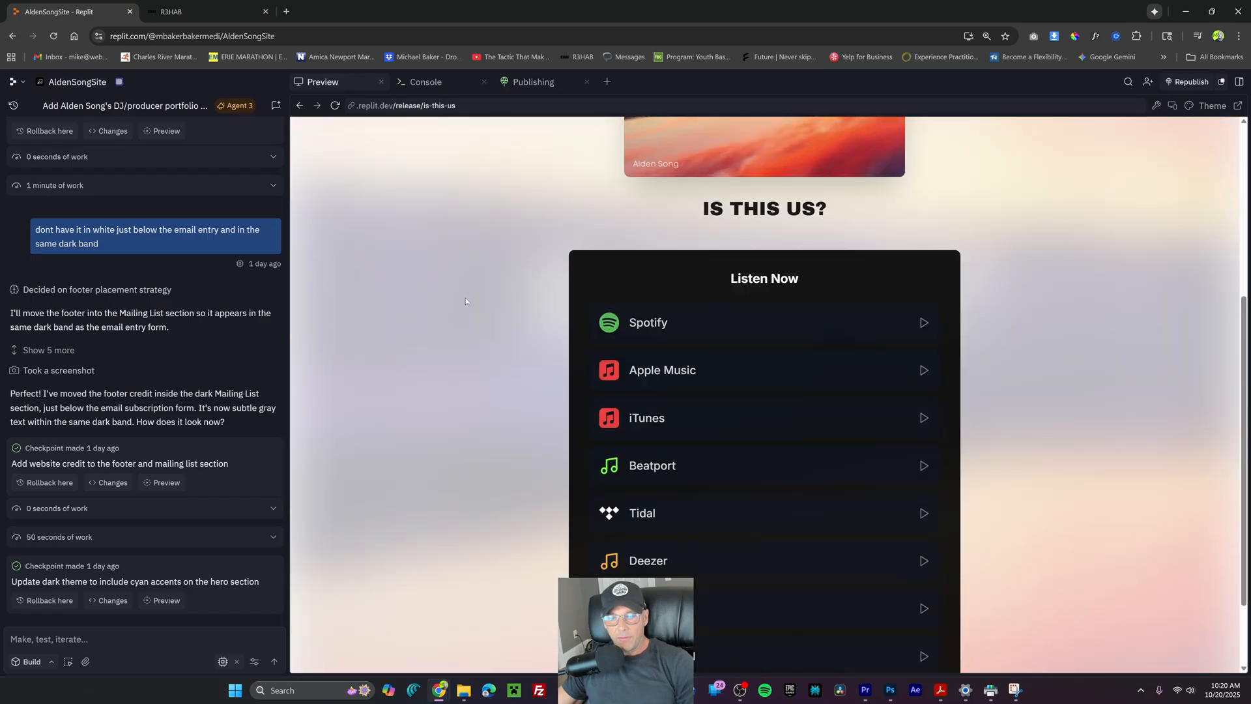
pyautogui.scroll(5, 468, 323)
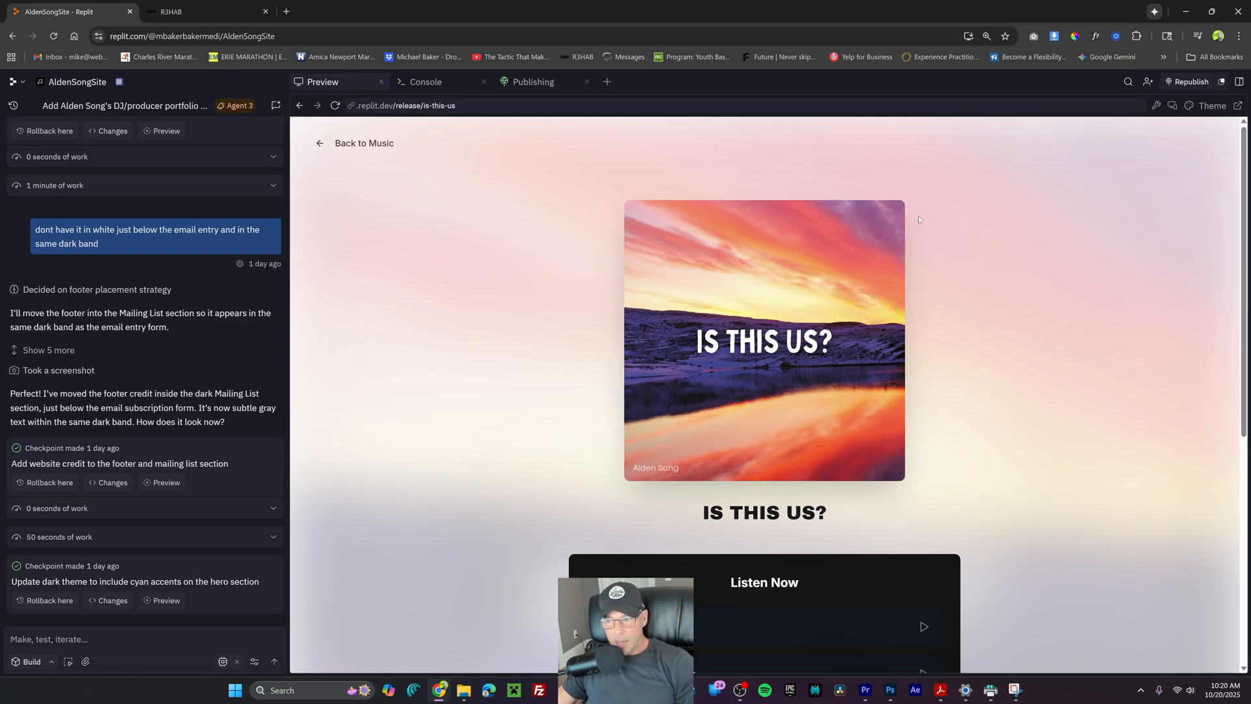
pyautogui.click(359, 148)
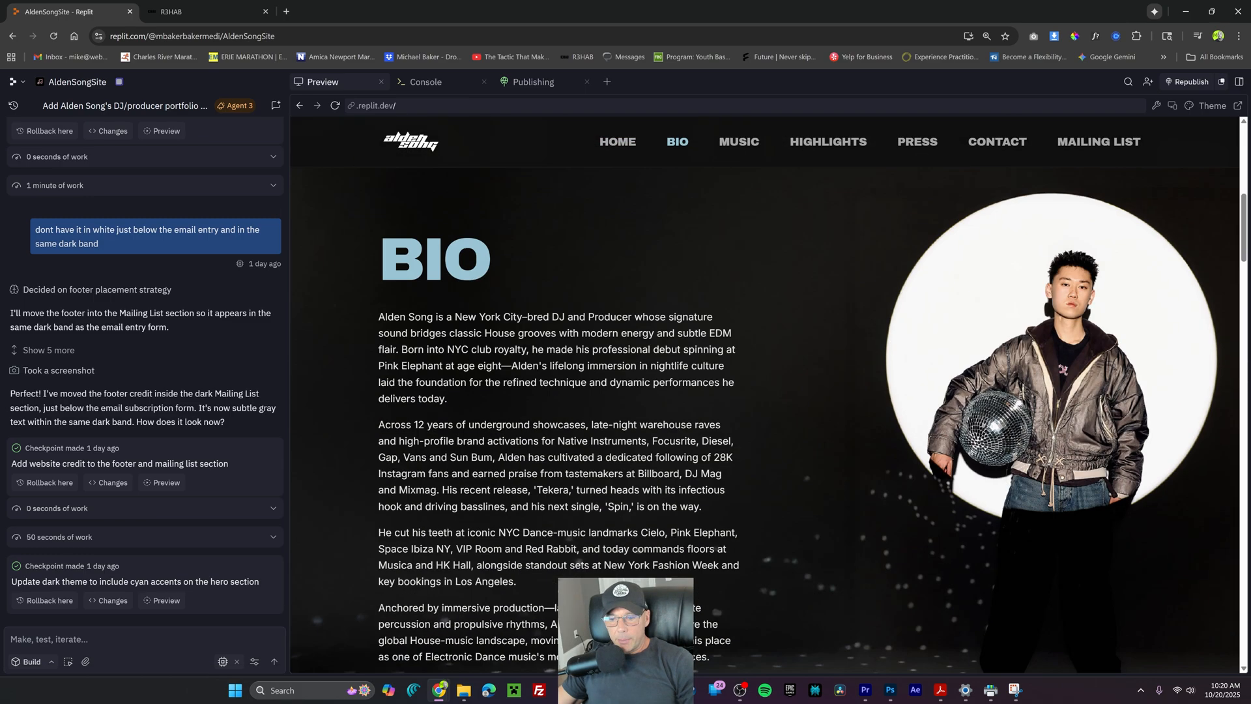
# Return to the homepage hero and compare it with the R3HAB website's hero video
pyautogui.click(607, 143)
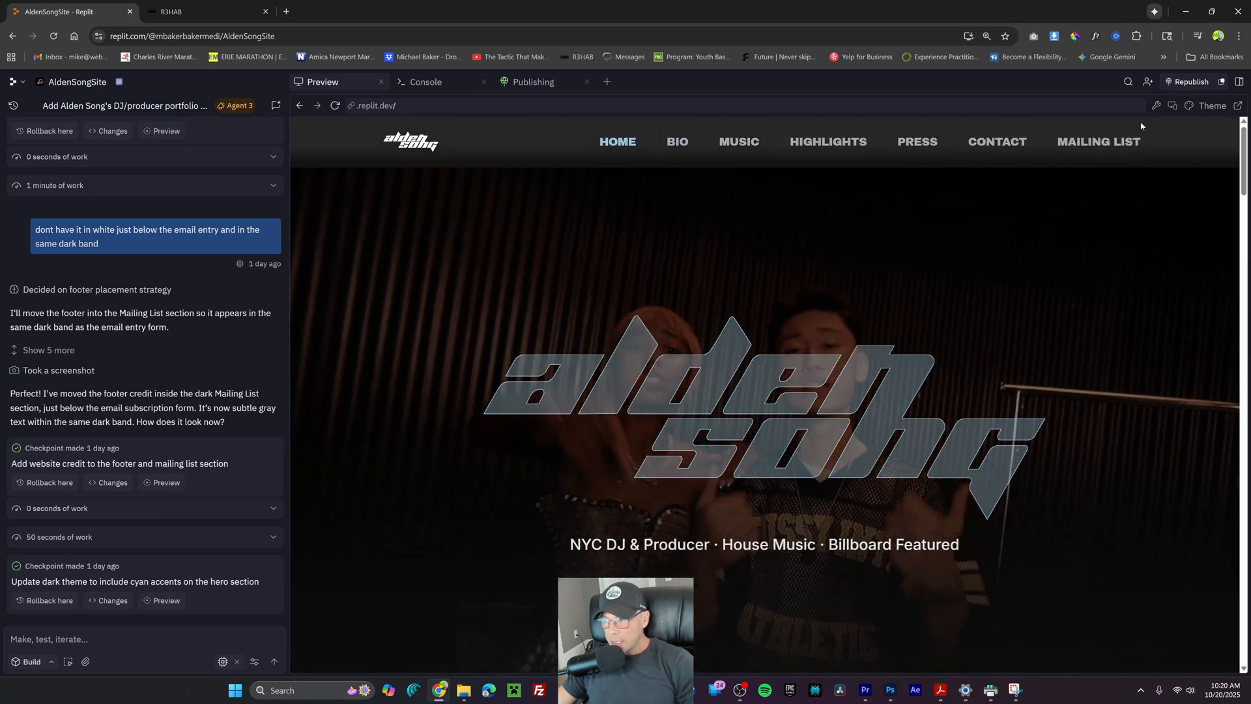
pyautogui.click(171, 11)
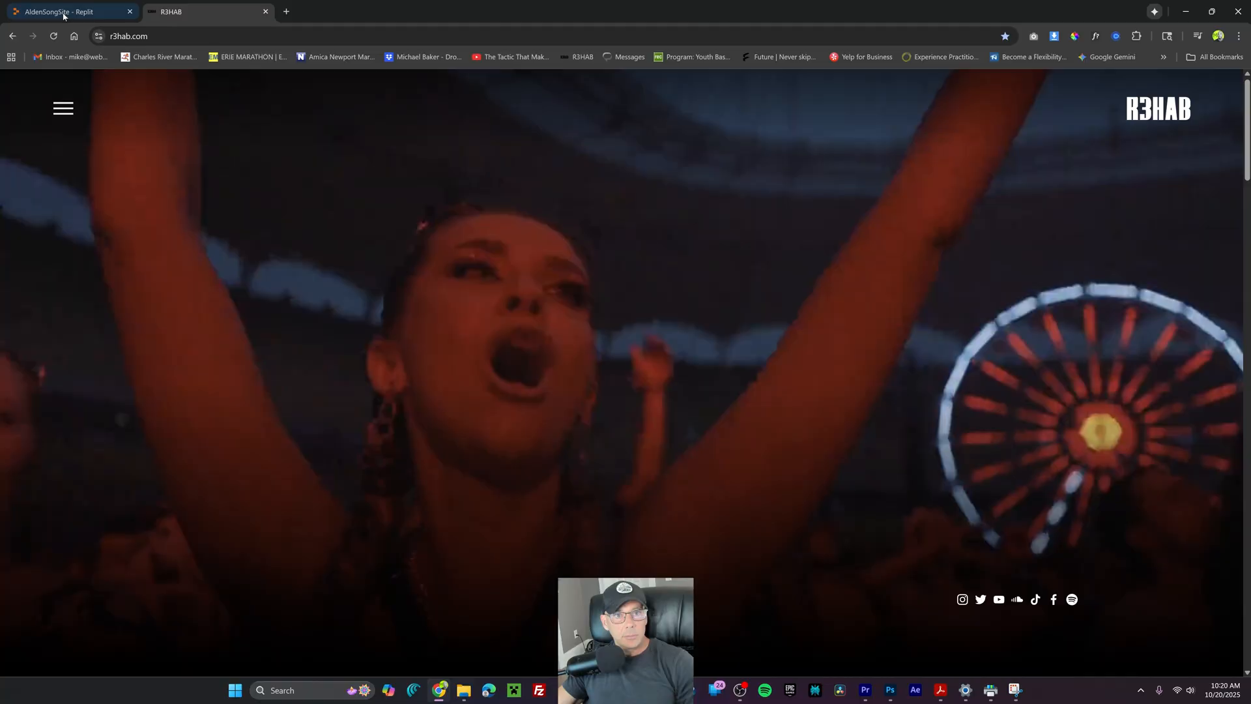
pyautogui.click(65, 12)
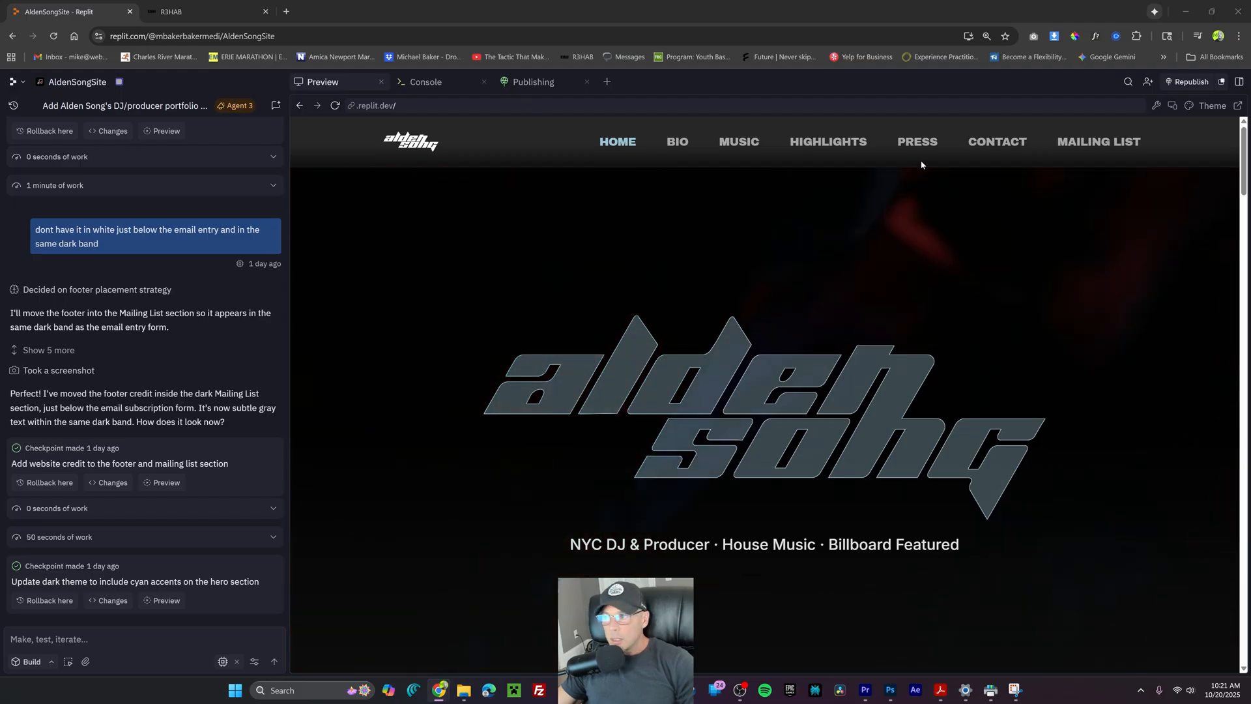
# Switch the site preview from full size to the Pixel 10 device size
pyautogui.click(1172, 106)
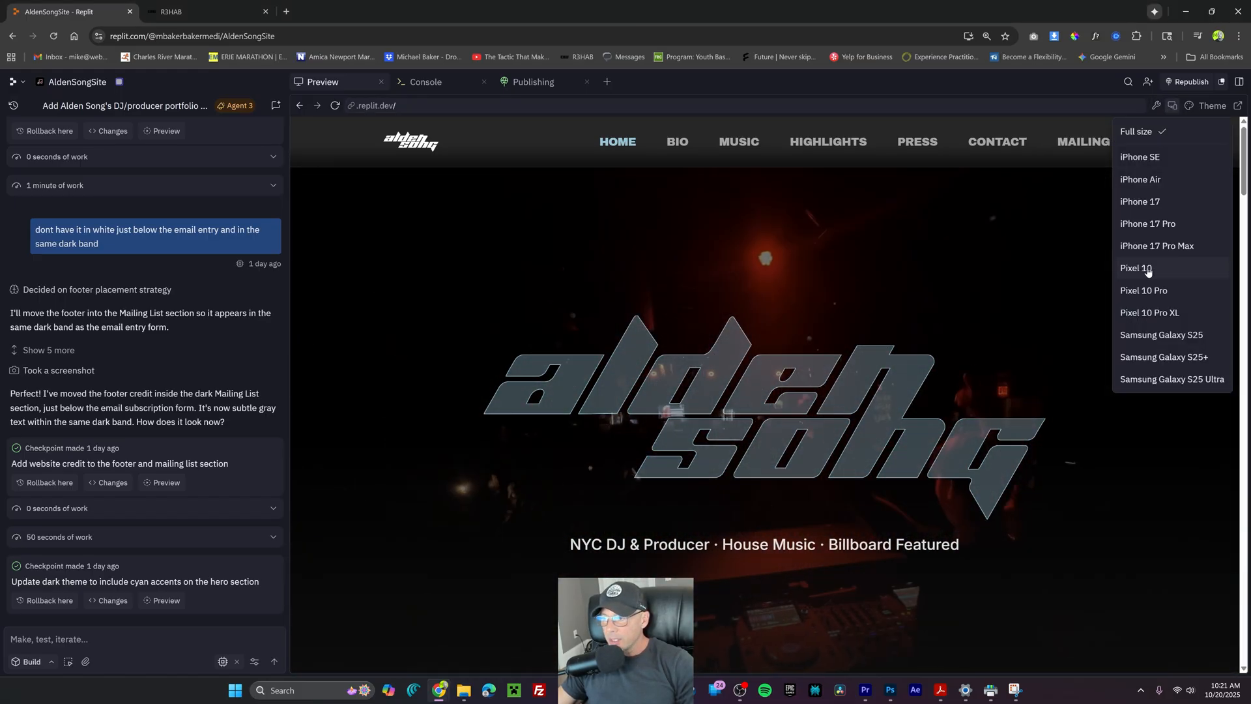
pyautogui.click(1148, 271)
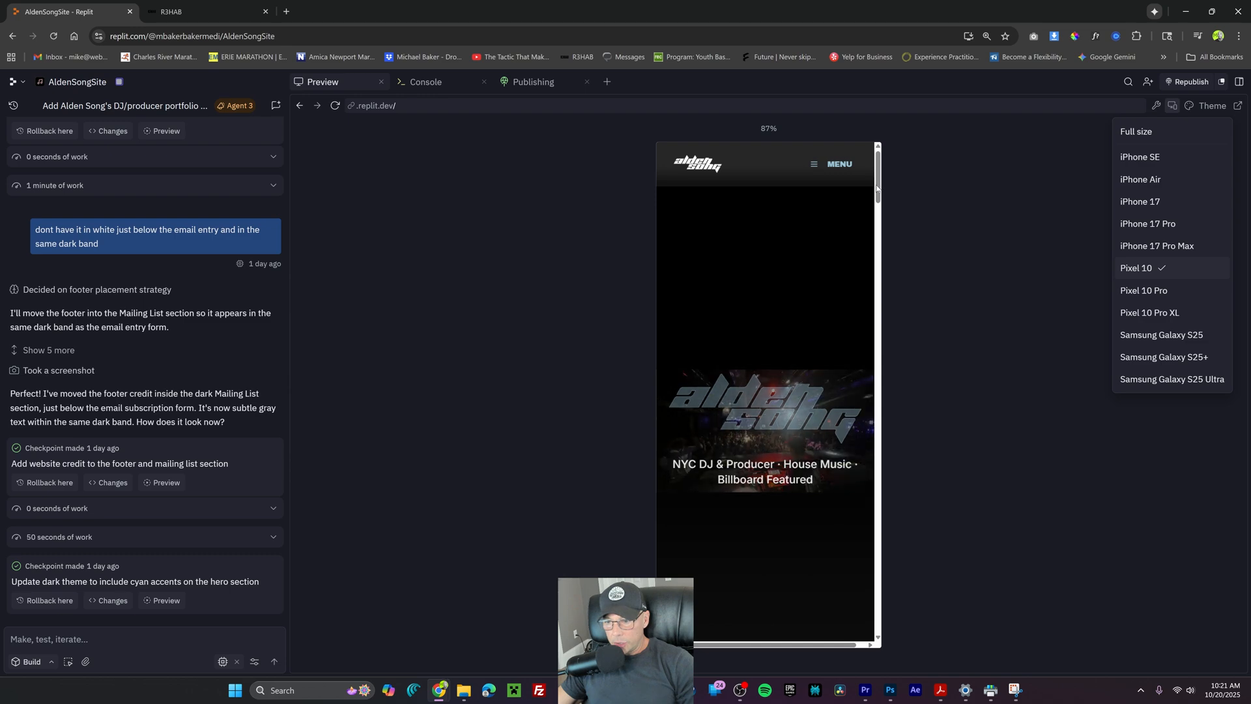
pyautogui.click(845, 231)
# Examine the mobile layout from the hero and Bio through Latest Releases, Highlights and Contact to the mailing list form
pyautogui.scroll(-3, 839, 239)
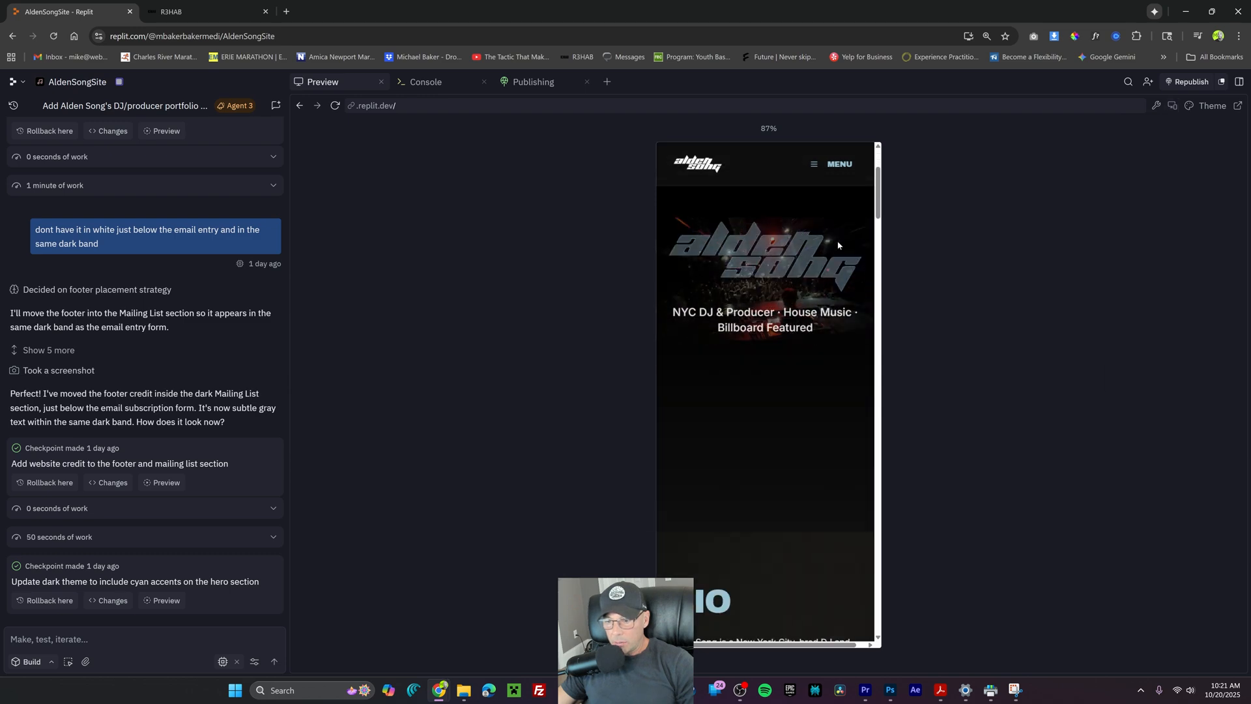
pyautogui.scroll(3, 839, 247)
pyautogui.scroll(-5, 785, 339)
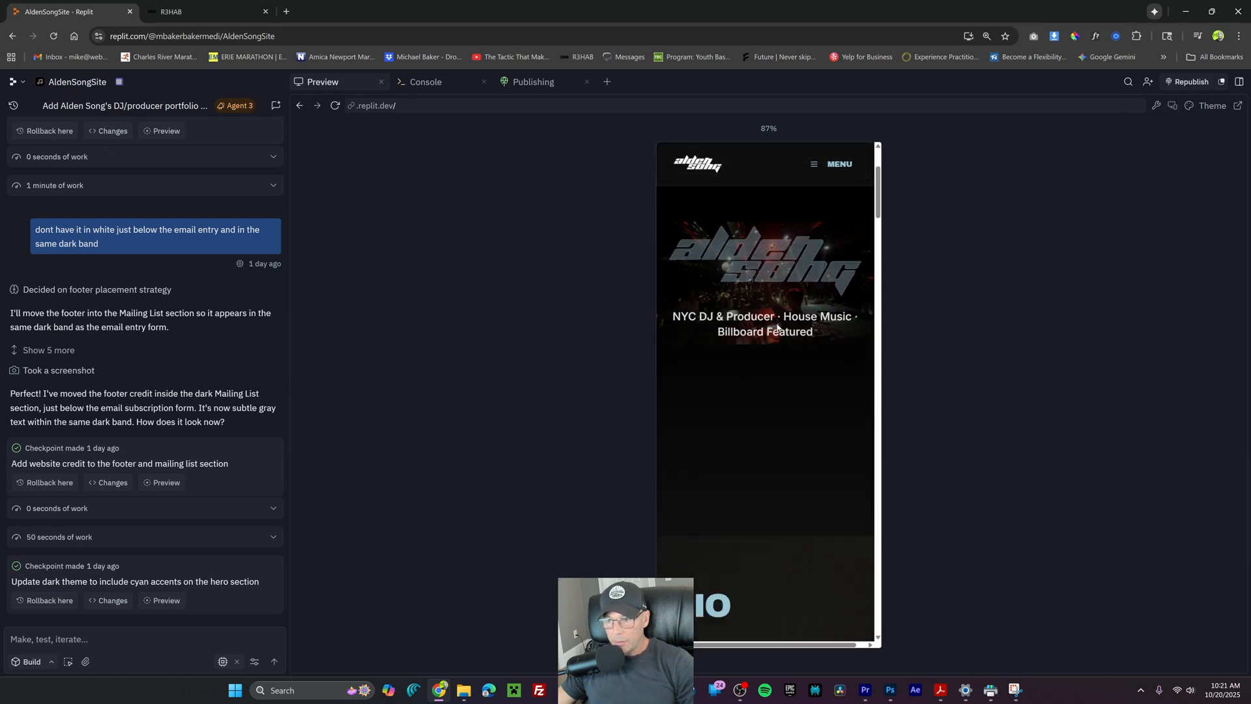
pyautogui.scroll(-10, 781, 319)
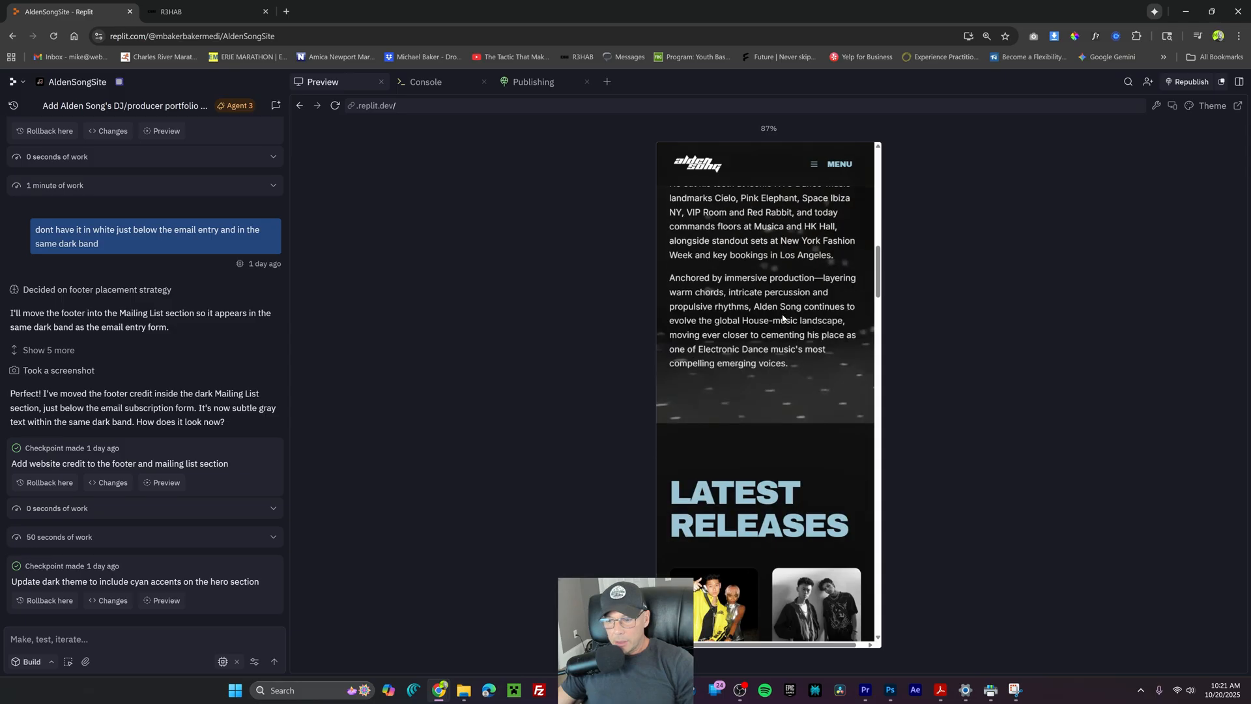
pyautogui.scroll(-5, 782, 318)
pyautogui.scroll(3, 718, 297)
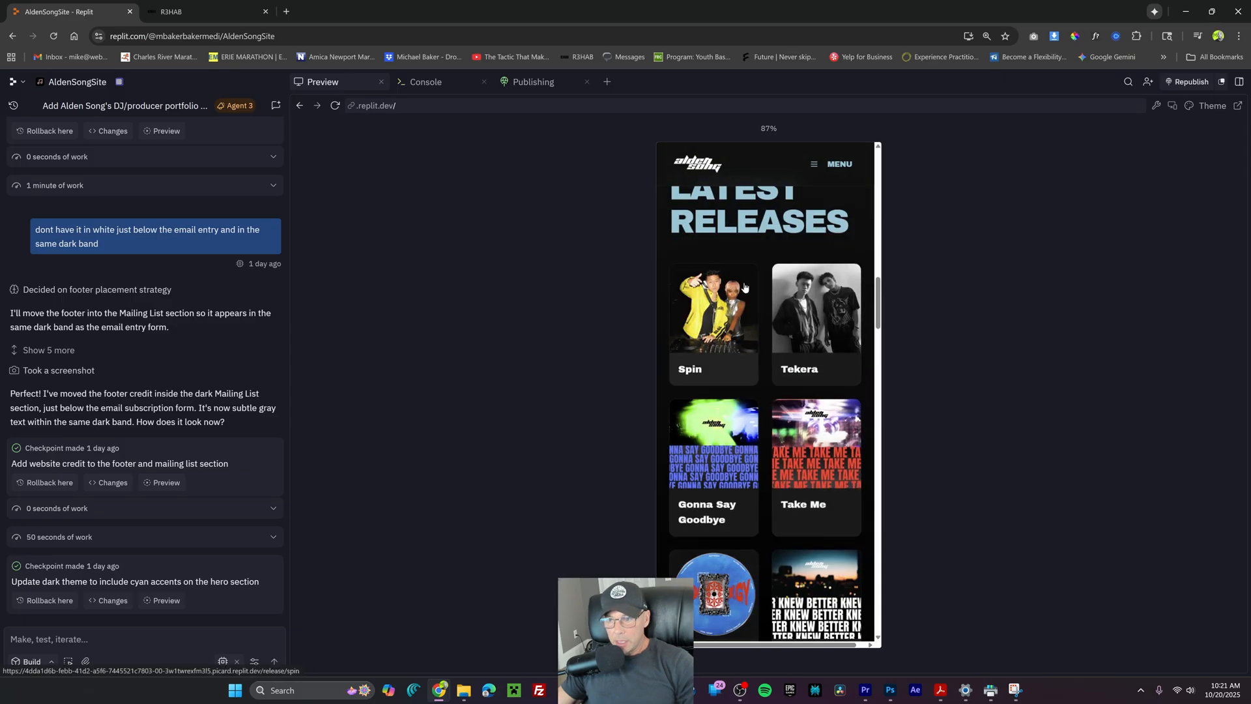
pyautogui.scroll(-5, 743, 319)
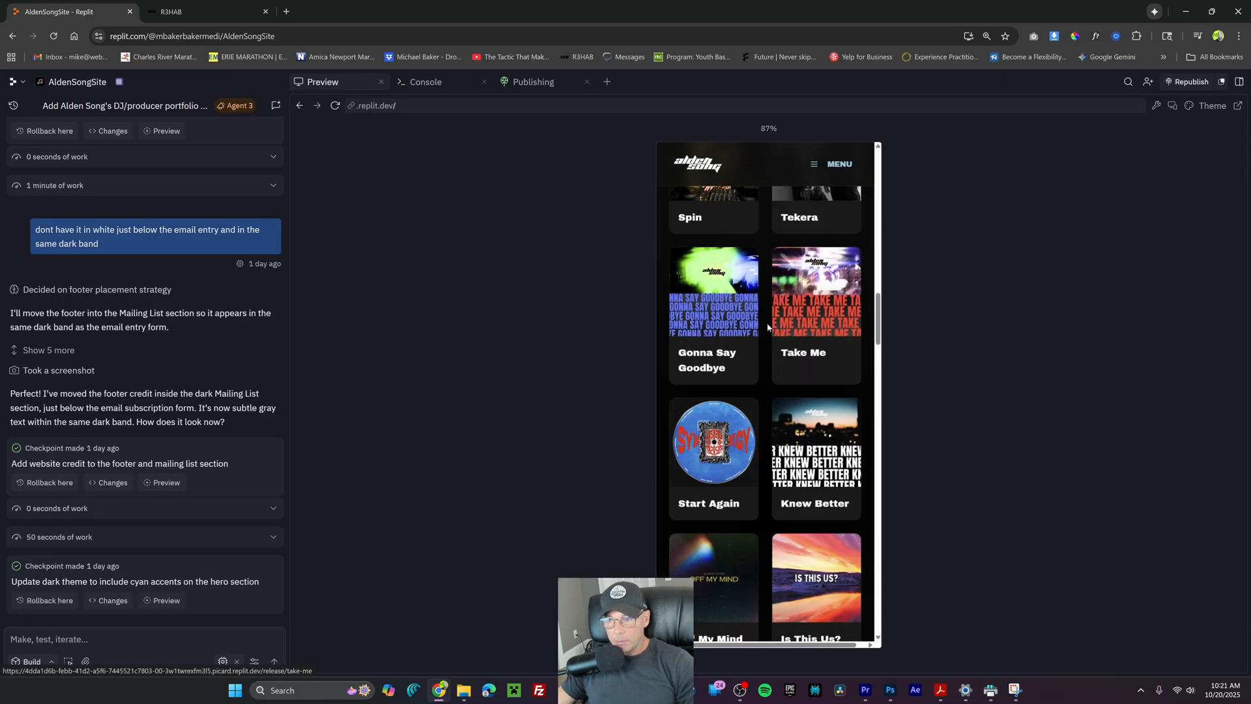
pyautogui.scroll(-6, 763, 339)
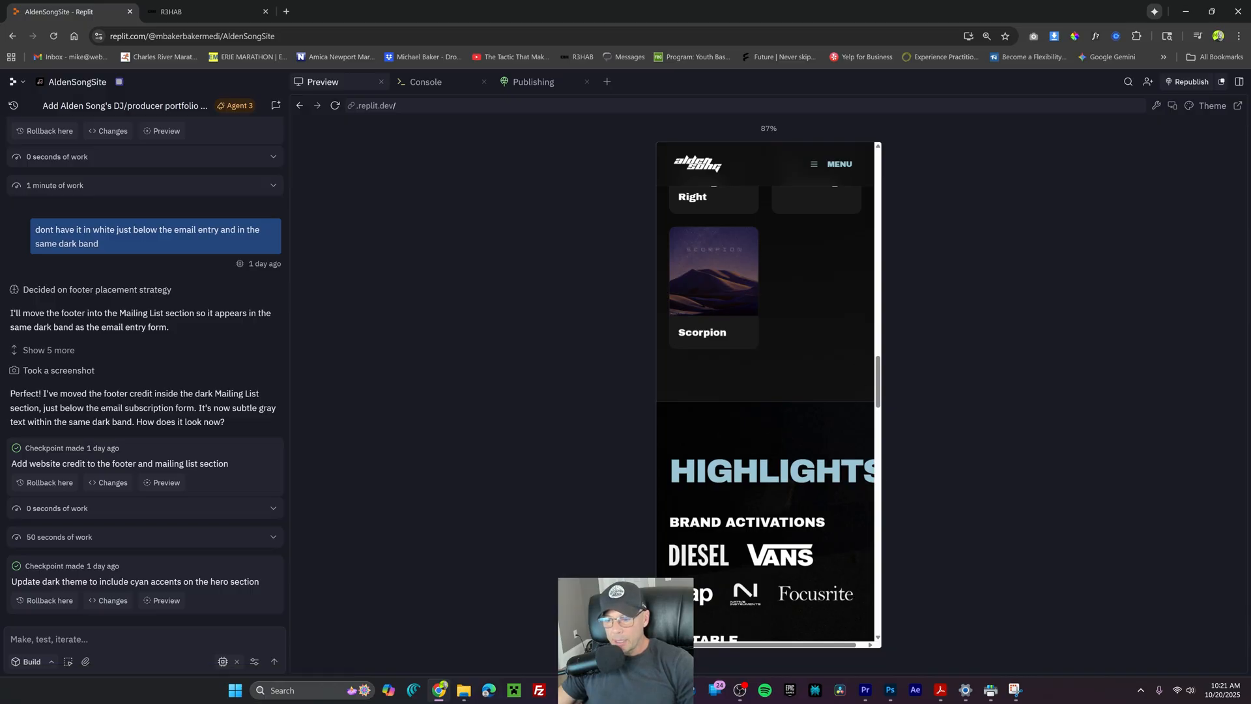
pyautogui.scroll(-10, 773, 419)
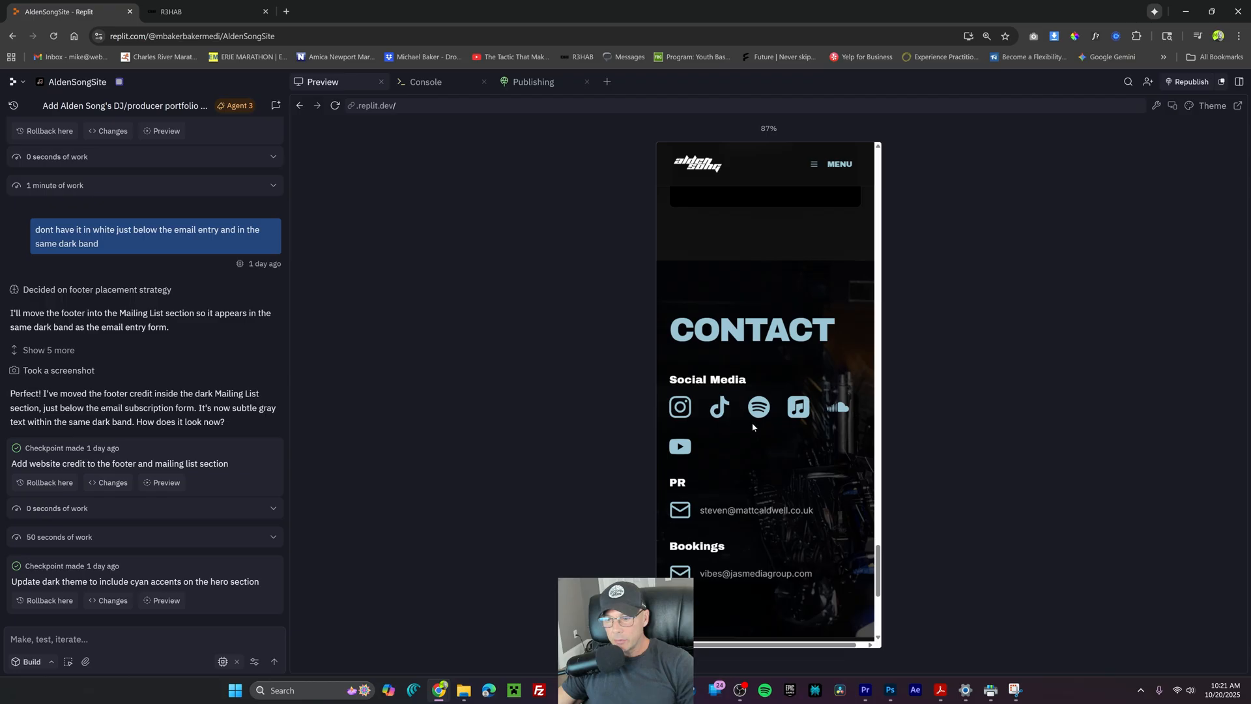
pyautogui.scroll(-5, 772, 380)
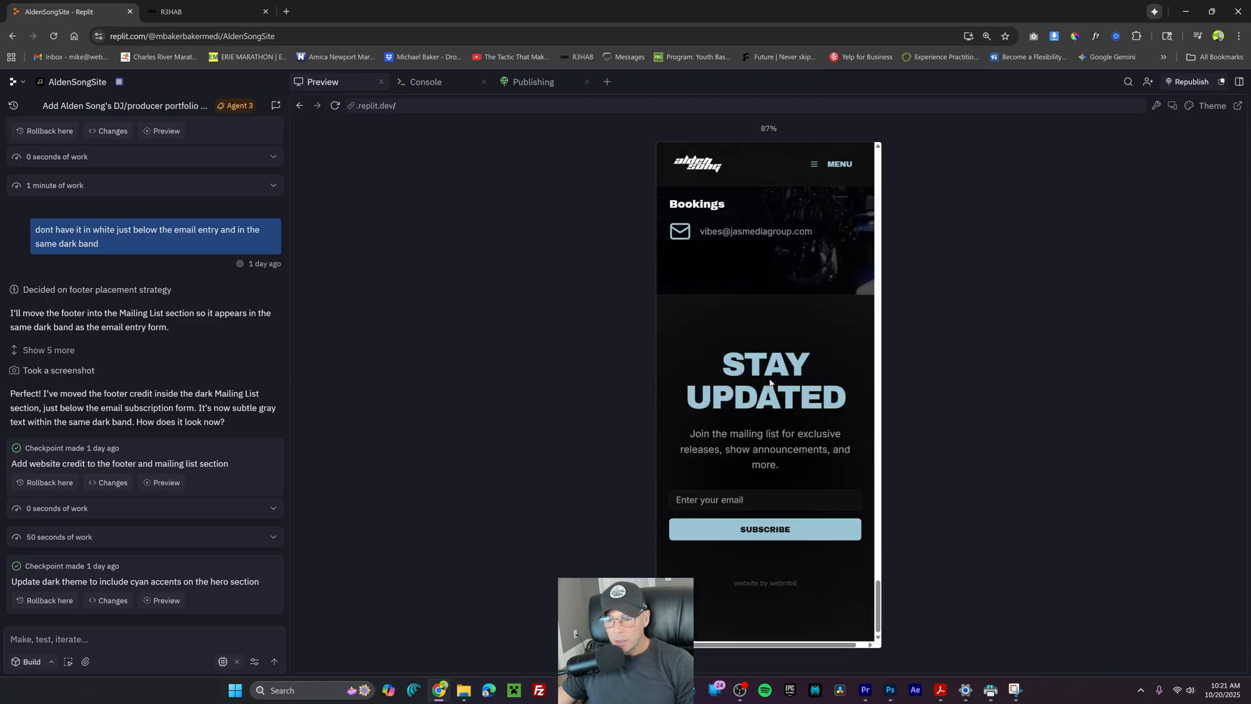
# Open the Off My Mind release in the mobile preview, check its "Listen Now" links, and return through Music to the hero
pyautogui.scroll(10, 783, 370)
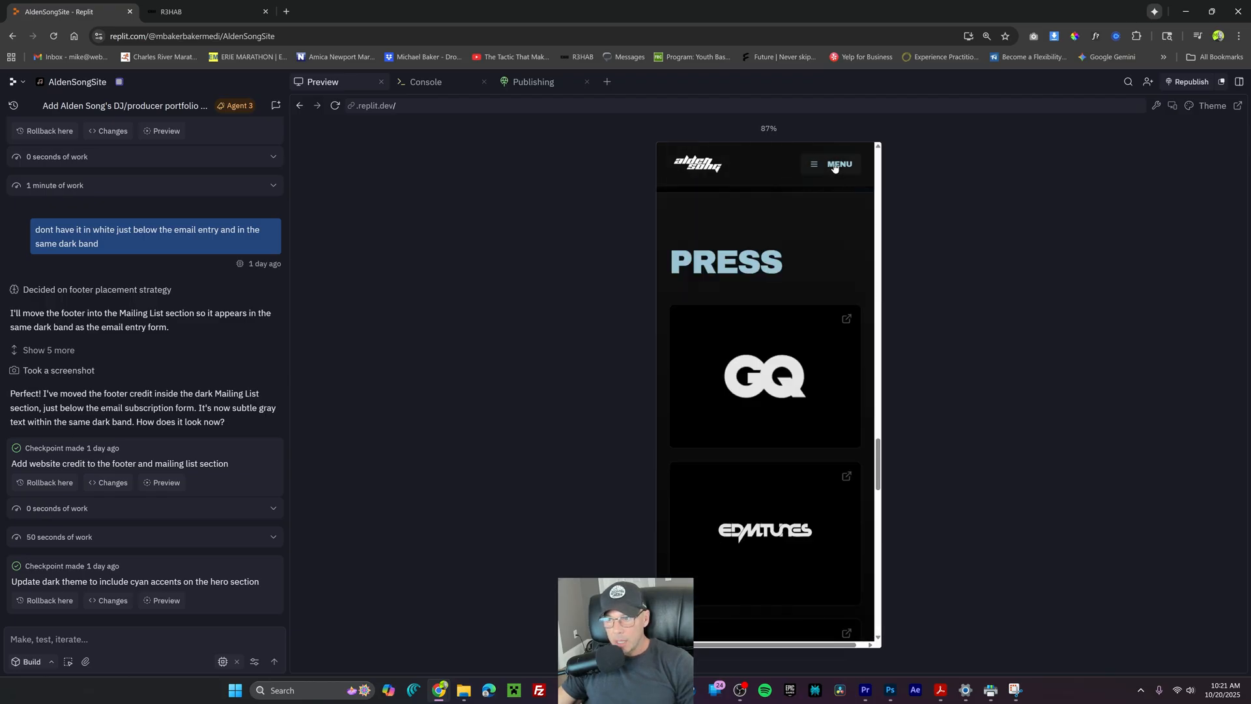
pyautogui.scroll(-2, 784, 370)
pyautogui.scroll(-5, 783, 371)
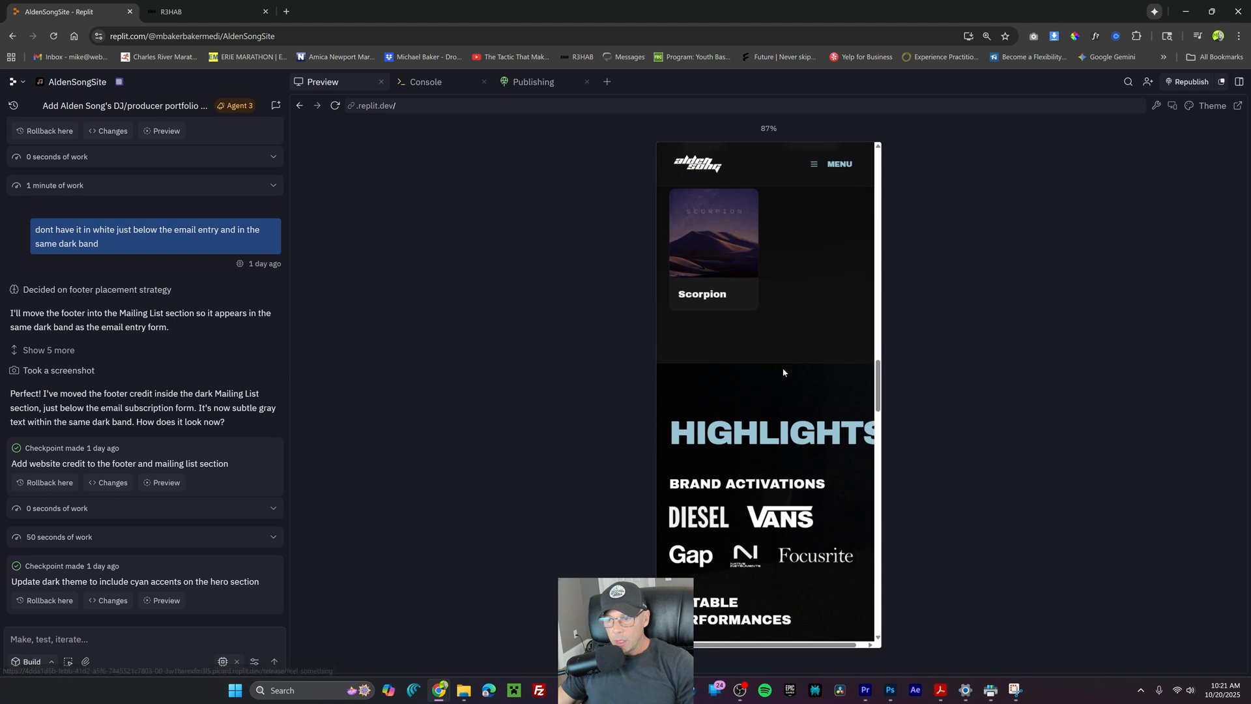
pyautogui.scroll(4, 783, 370)
pyautogui.click(717, 254)
pyautogui.scroll(1, 825, 291)
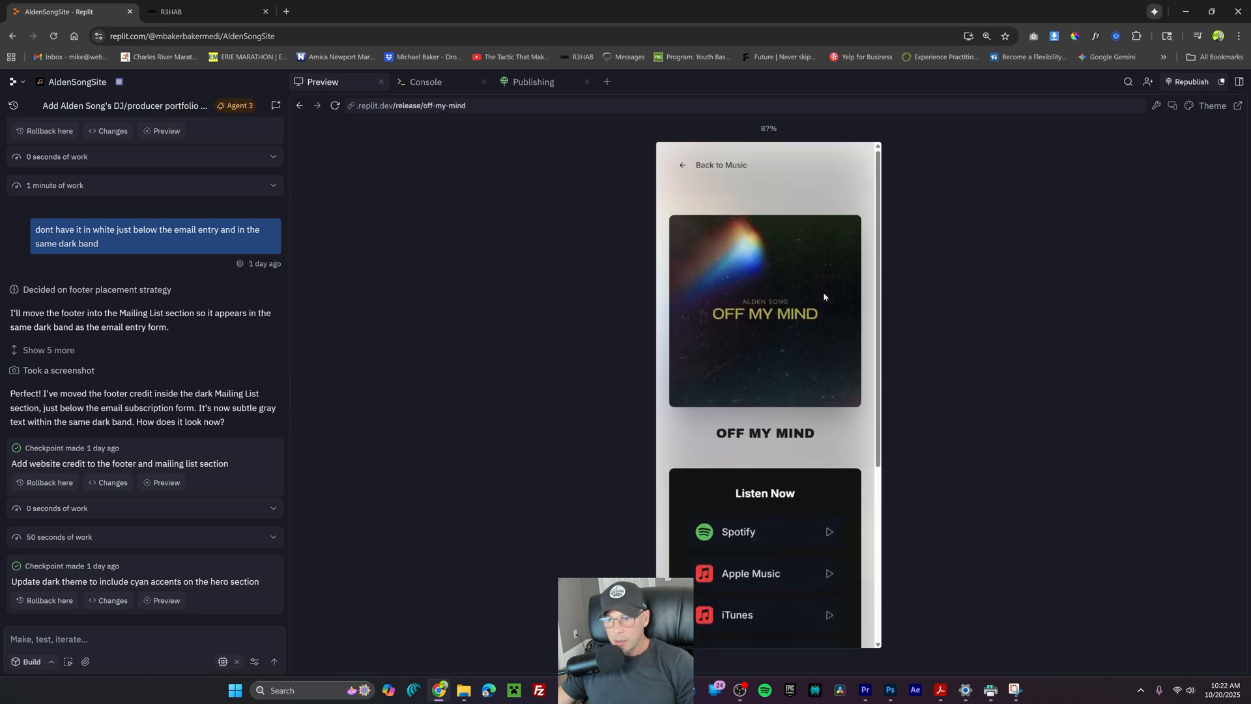
pyautogui.moveTo(878, 260); pyautogui.dragTo(857, 504)
pyautogui.scroll(5, 740, 263)
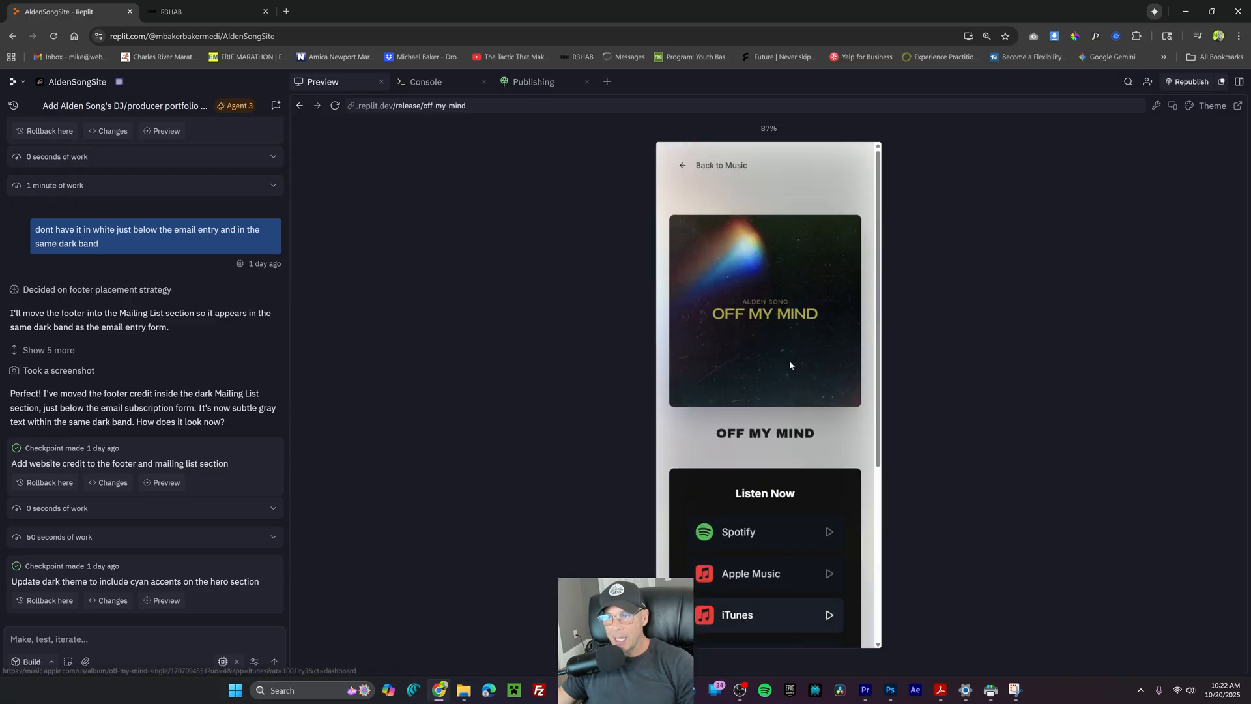
pyautogui.click(681, 159)
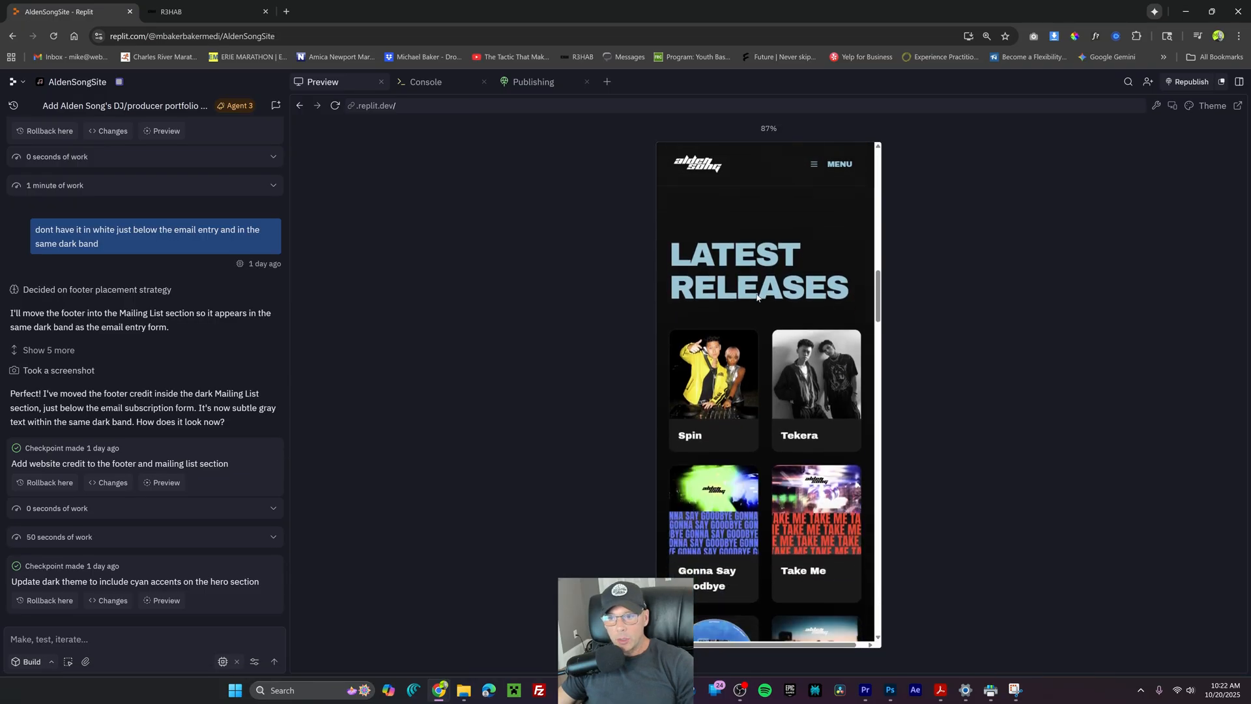
pyautogui.moveTo(879, 295); pyautogui.dragTo(883, 151)
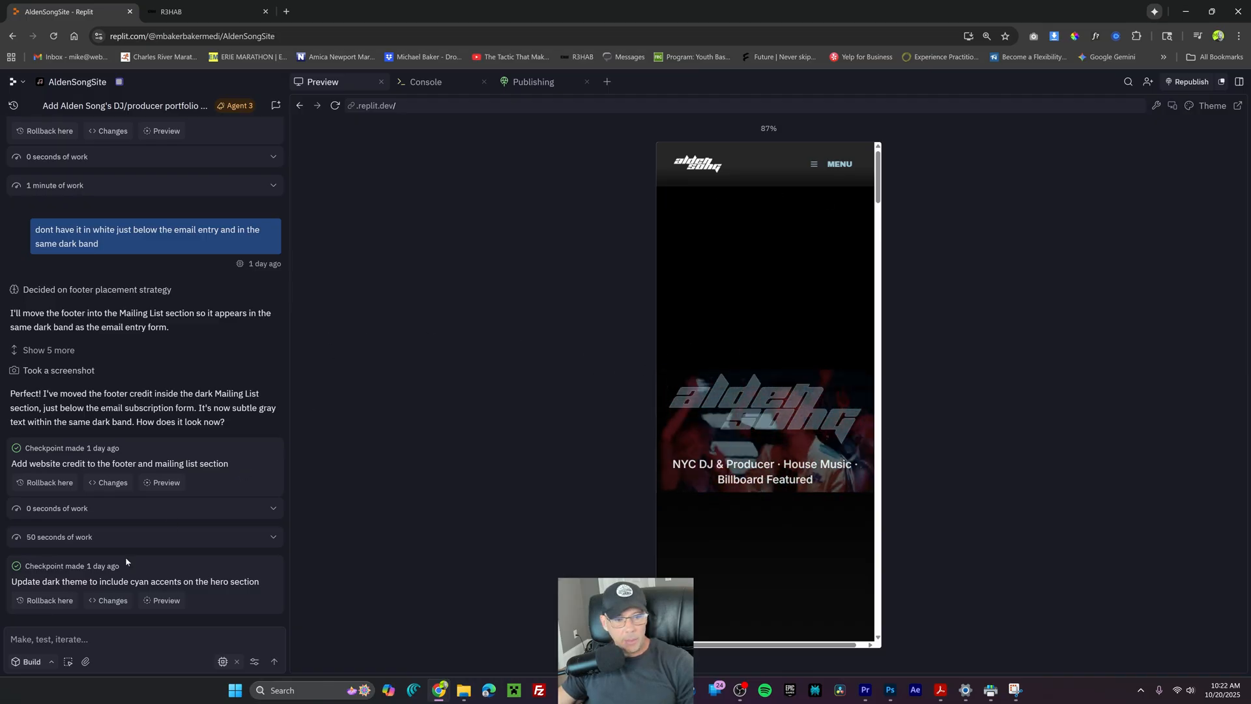
# Switch the agent from Build to Plan mode and reopen the list of agent modes
pyautogui.click(65, 640)
pyautogui.click(38, 661)
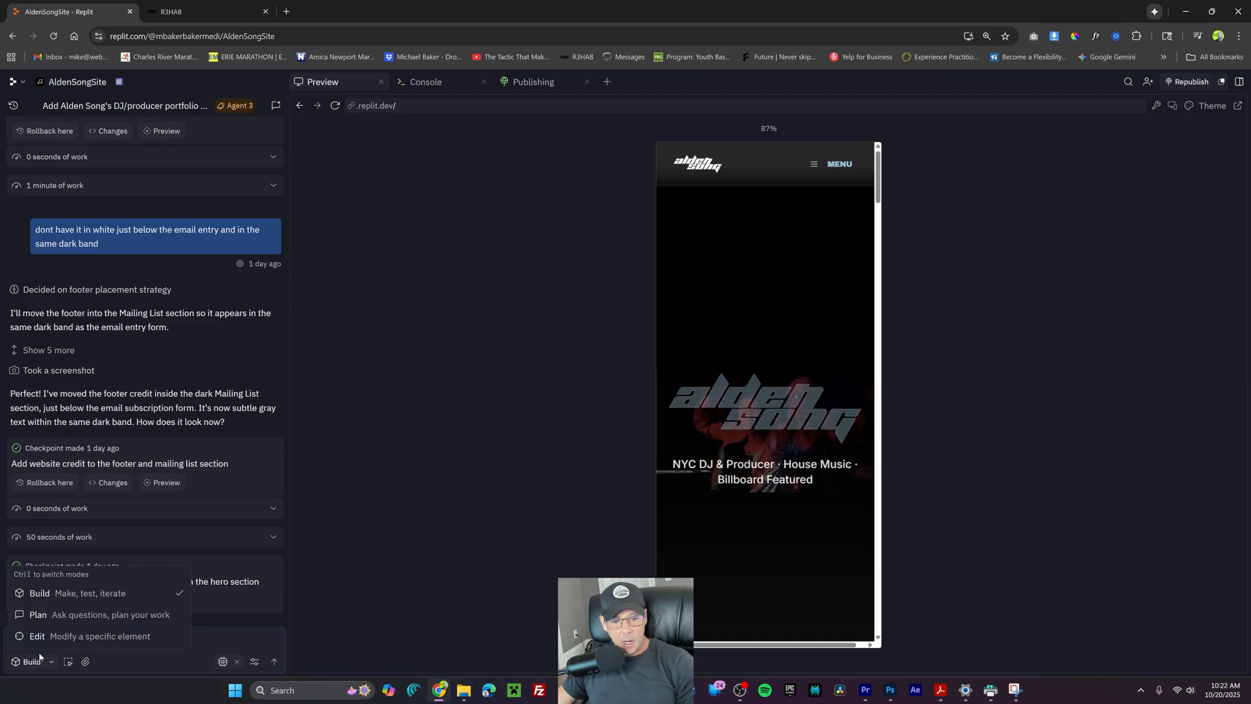
pyautogui.click(46, 617)
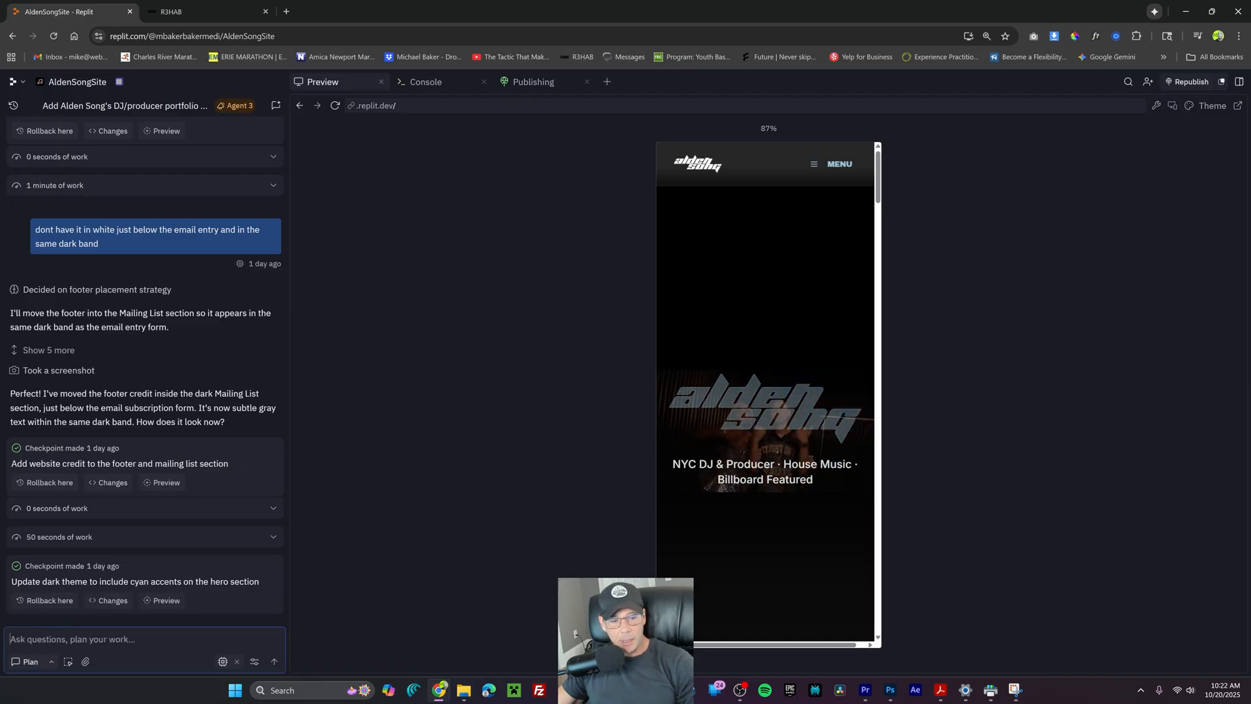
pyautogui.click(40, 661)
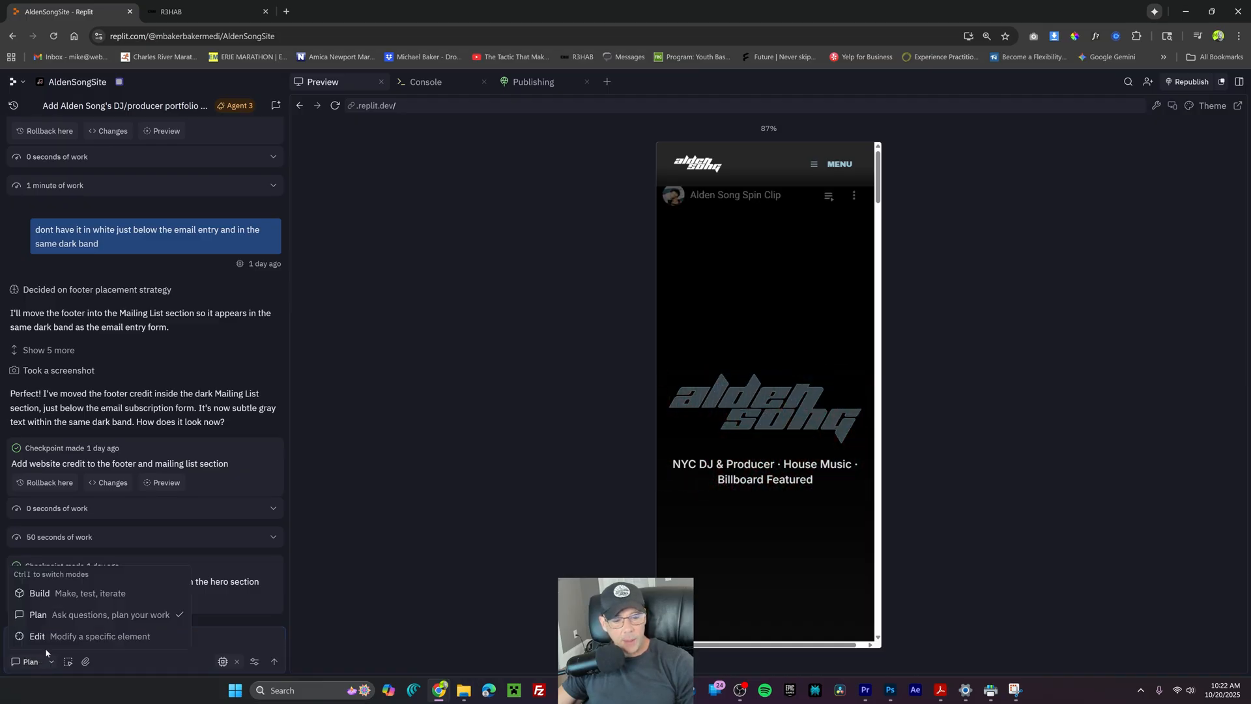
# Switch the agent to Plan mode and attach a screenshot of the mobile preview's hero section to the prompt
pyautogui.click(51, 615)
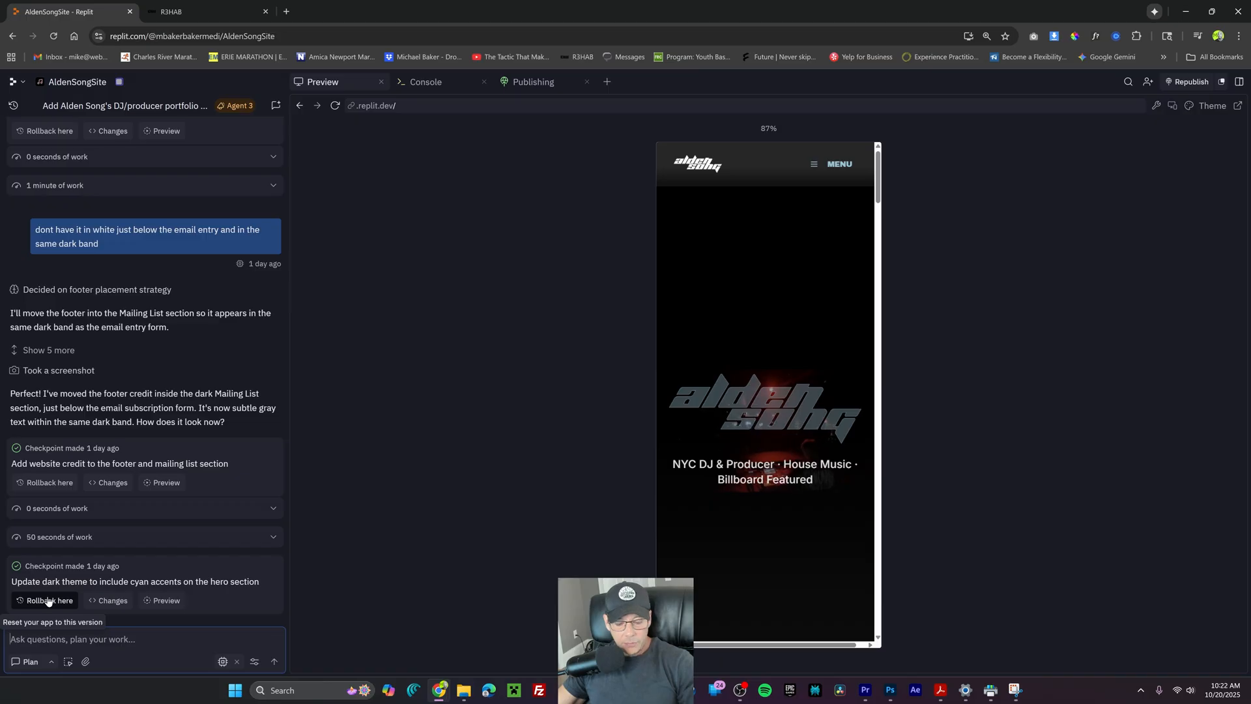
pyautogui.press('super+shift+s')
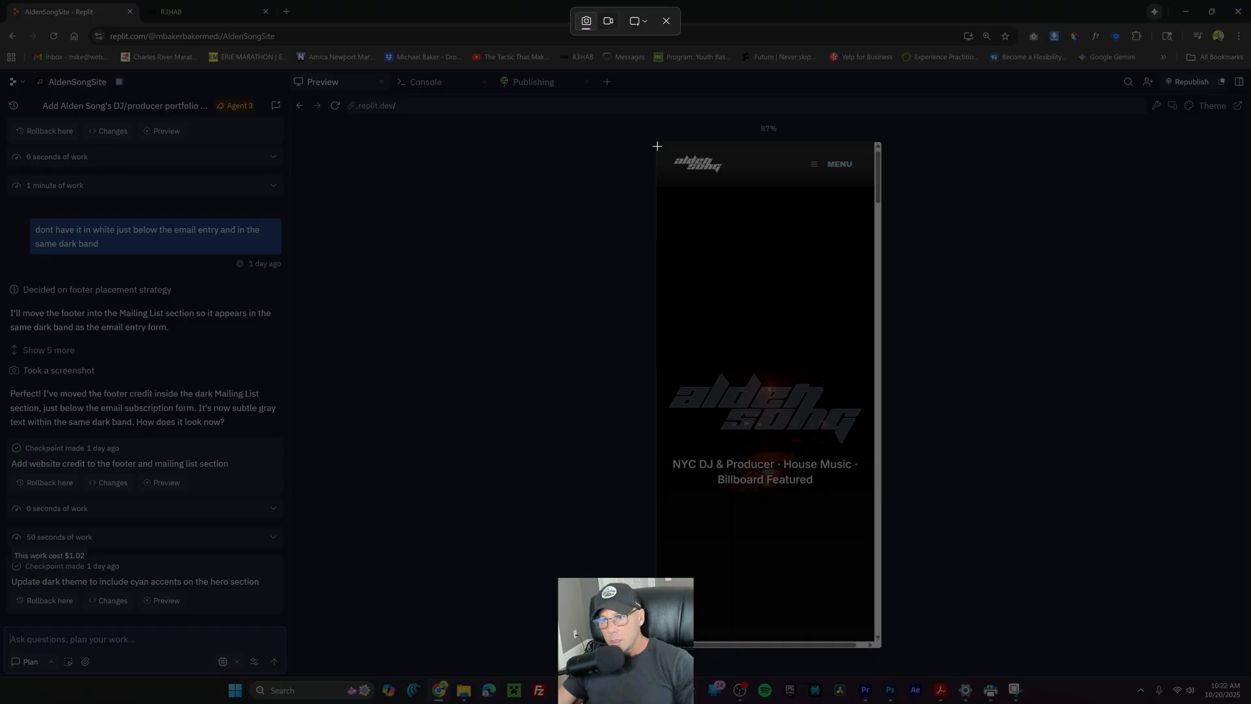
pyautogui.moveTo(657, 146); pyautogui.dragTo(876, 644)
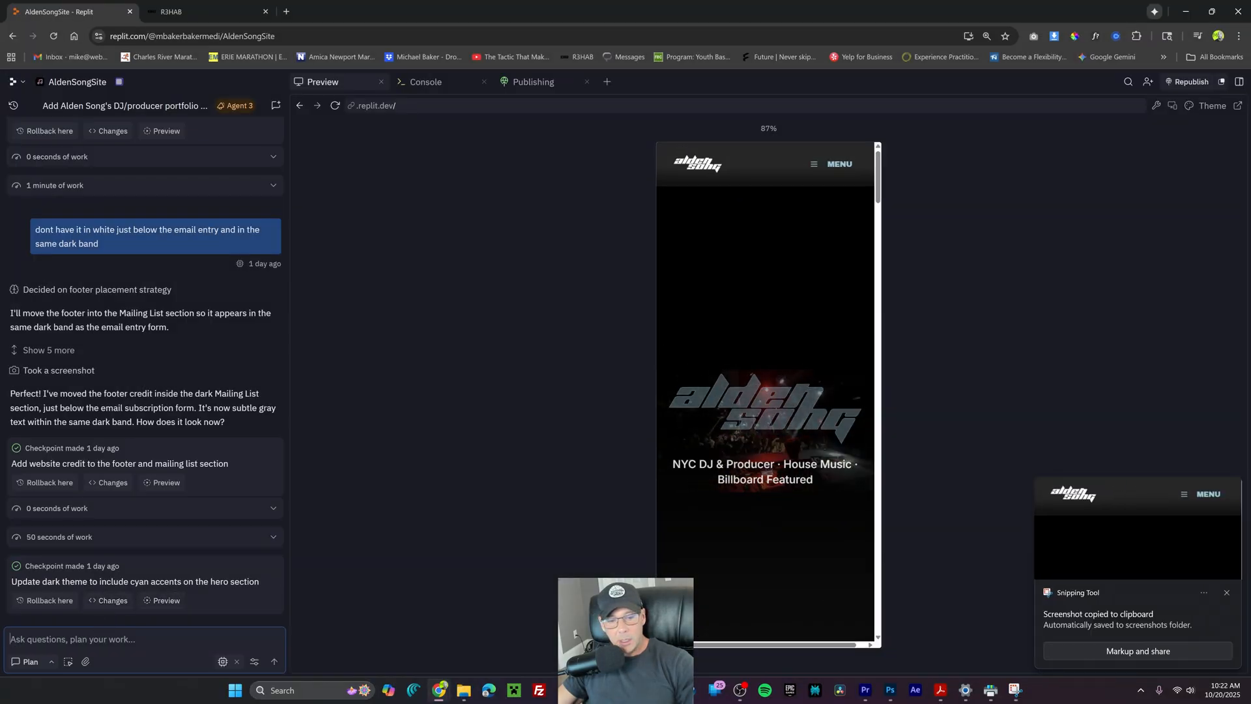
pyautogui.hotkey('ctrl', 'v')
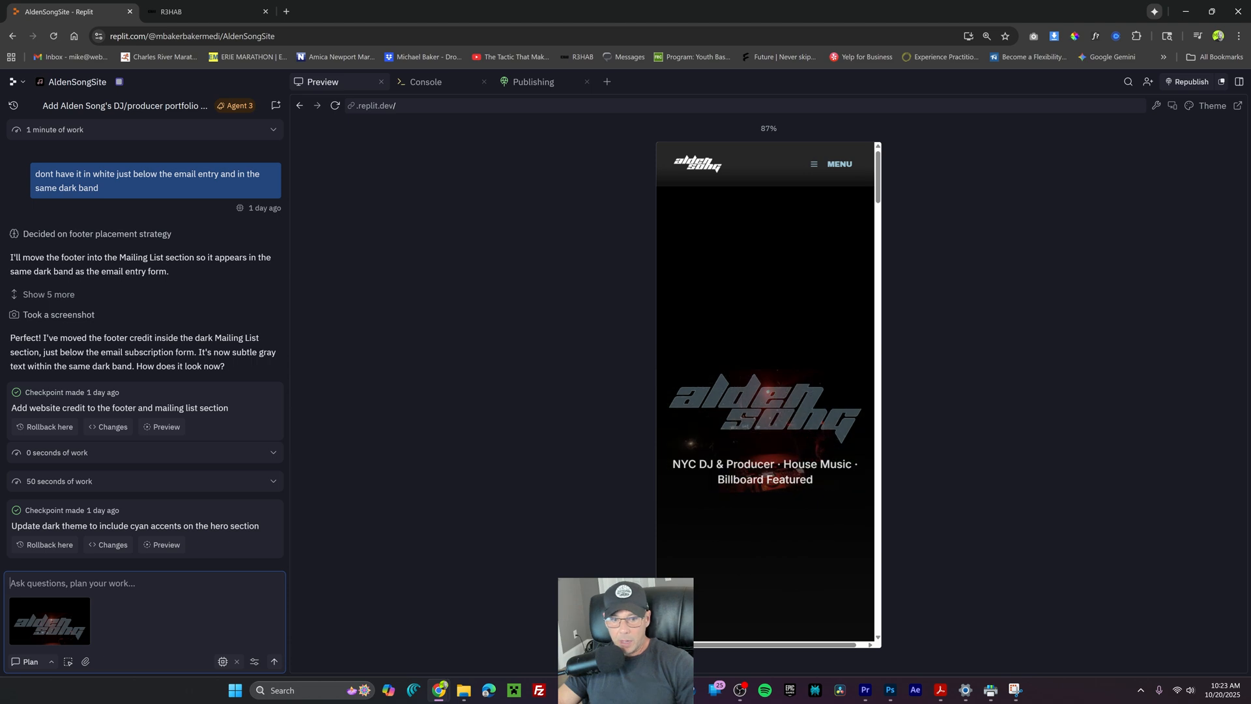
pyautogui.write('Make vi')
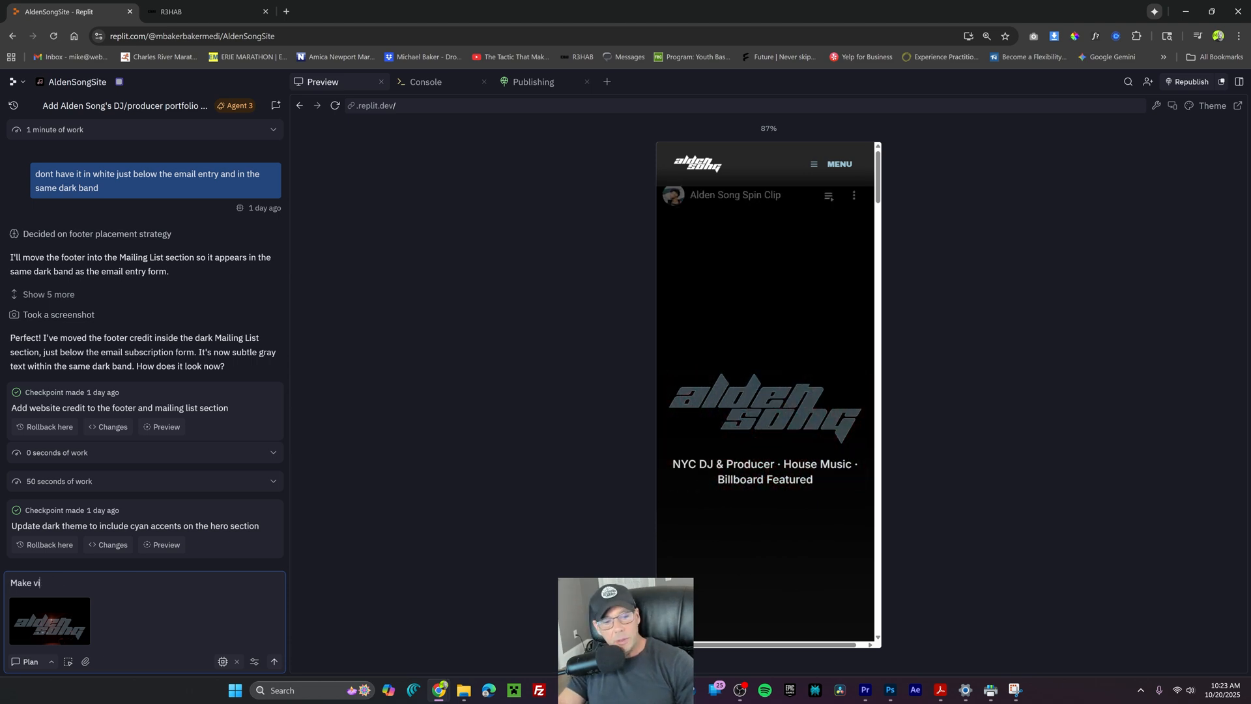
pyautogui.press('BackSpace')
pyautogui.press('BackSpace')
pyautogui.press('BackSpace')
pyautogui.press('BackSpace')
pyautogui.press('BackSpace')
pyautogui.press('BackSpace')
pyautogui.press('BackSpace')
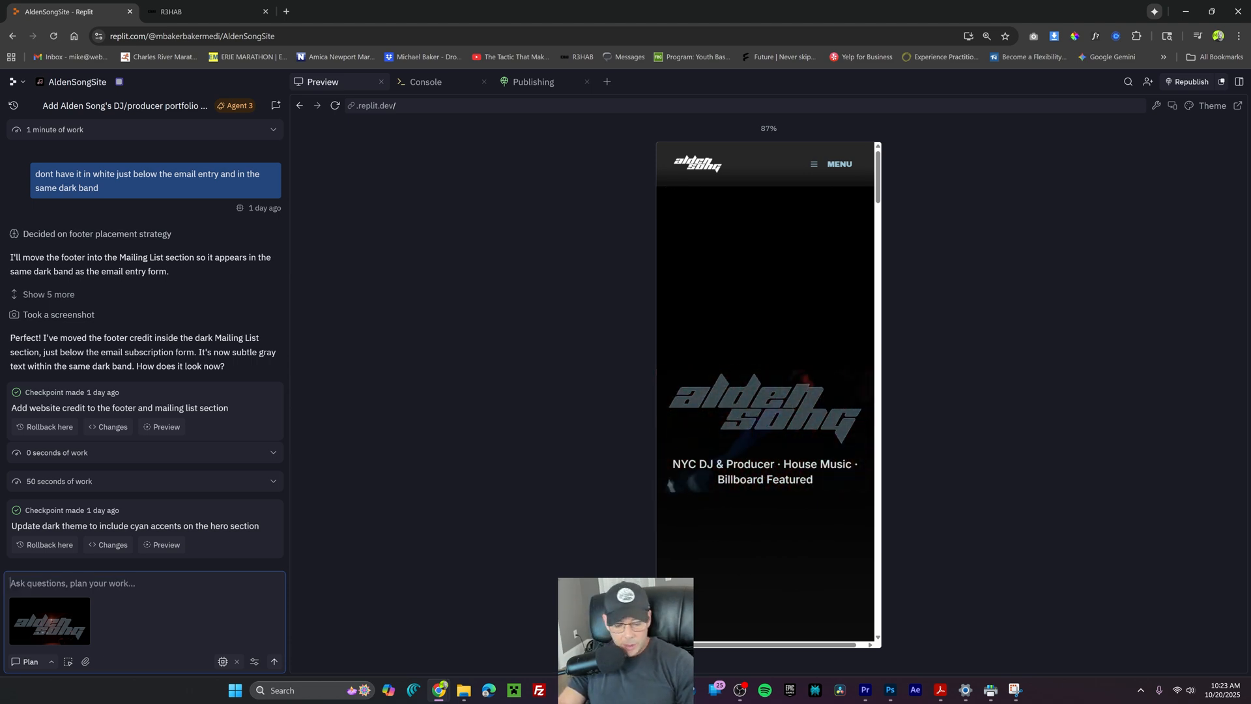
# Send "Conform video to size of mobile. The video is in a small box in a tall viewpoint. Shrink the viewpoint." and start building
pyautogui.write('Conform video to size')
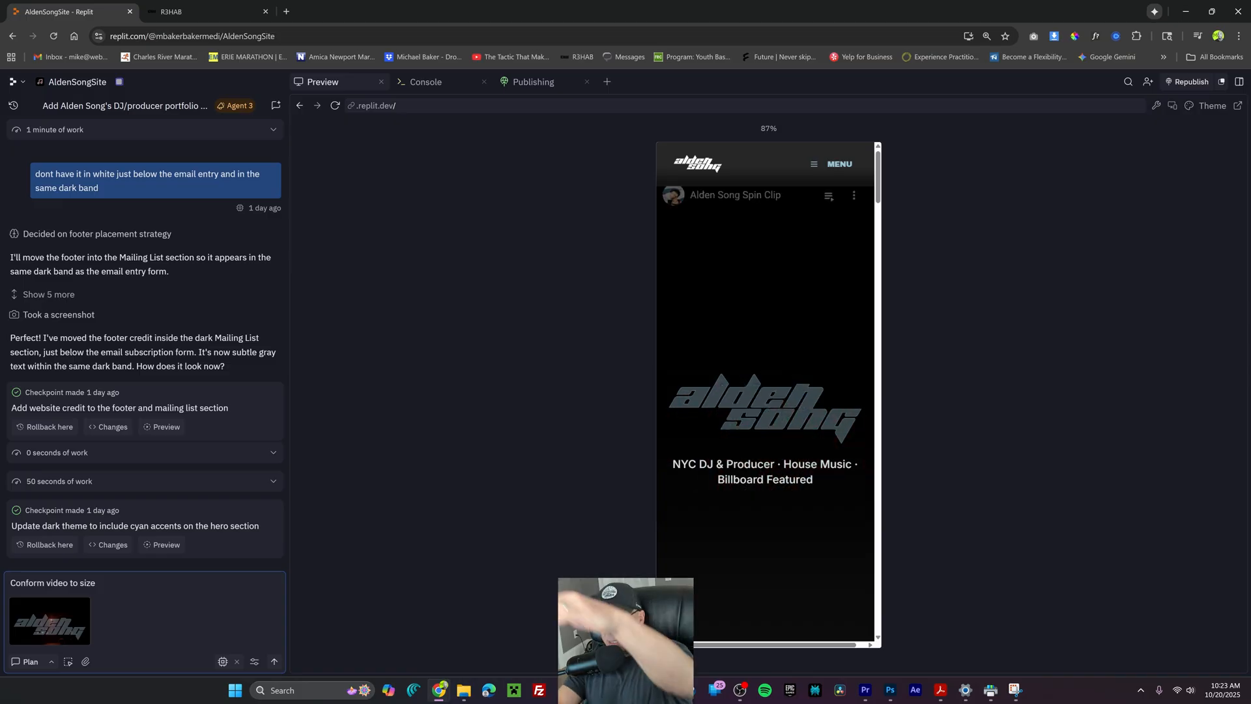
pyautogui.scroll(-5, 865, 219)
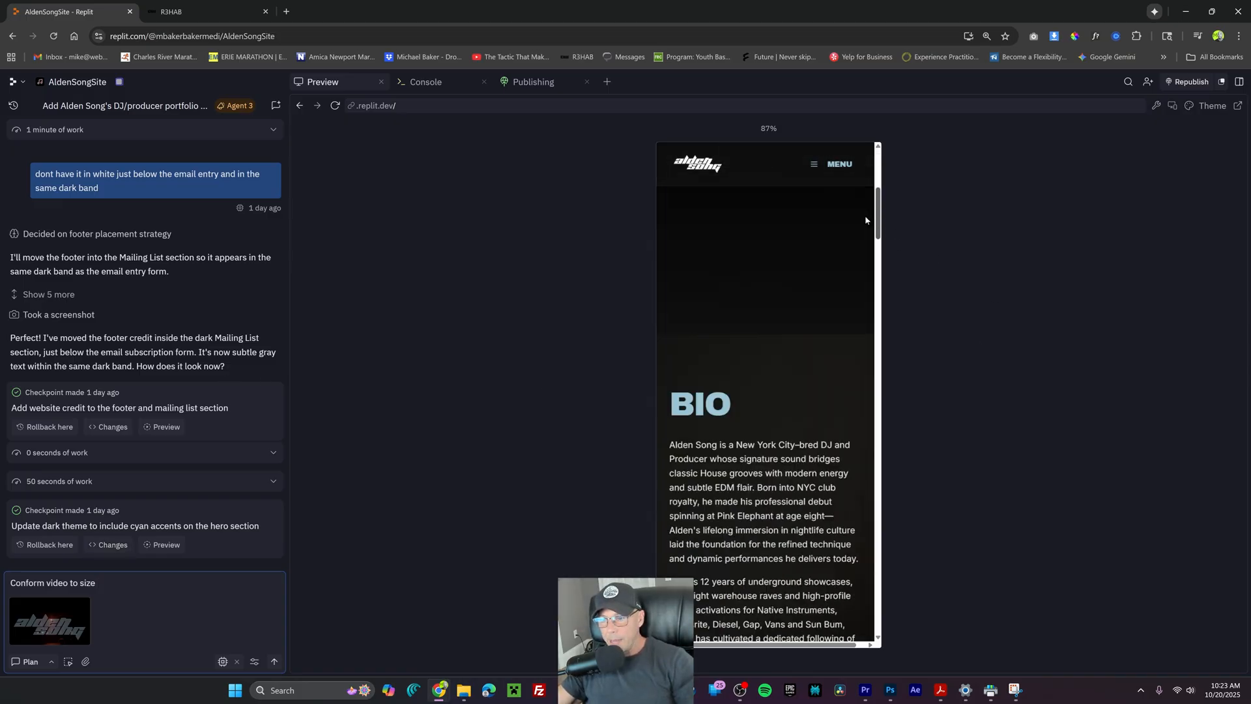
pyautogui.scroll(5, 866, 219)
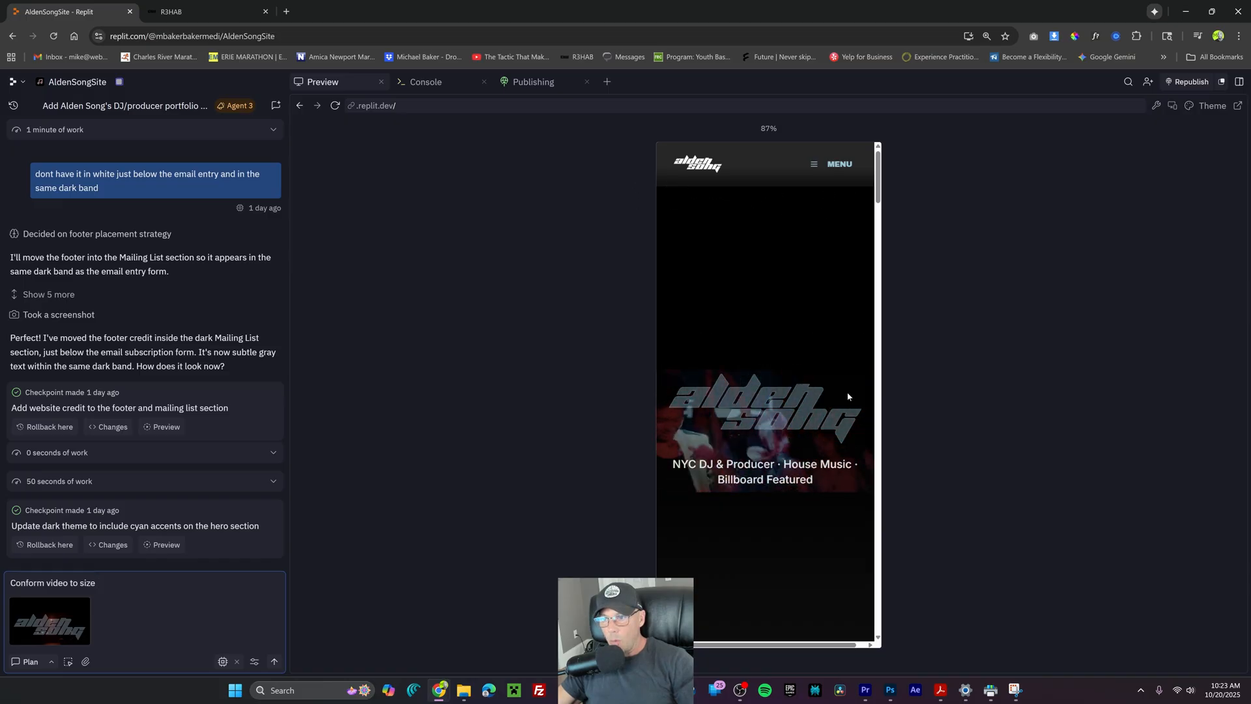
pyautogui.write('of mobile the video is in a small box in a tell viewpoint. Shrink the viewpoint.')
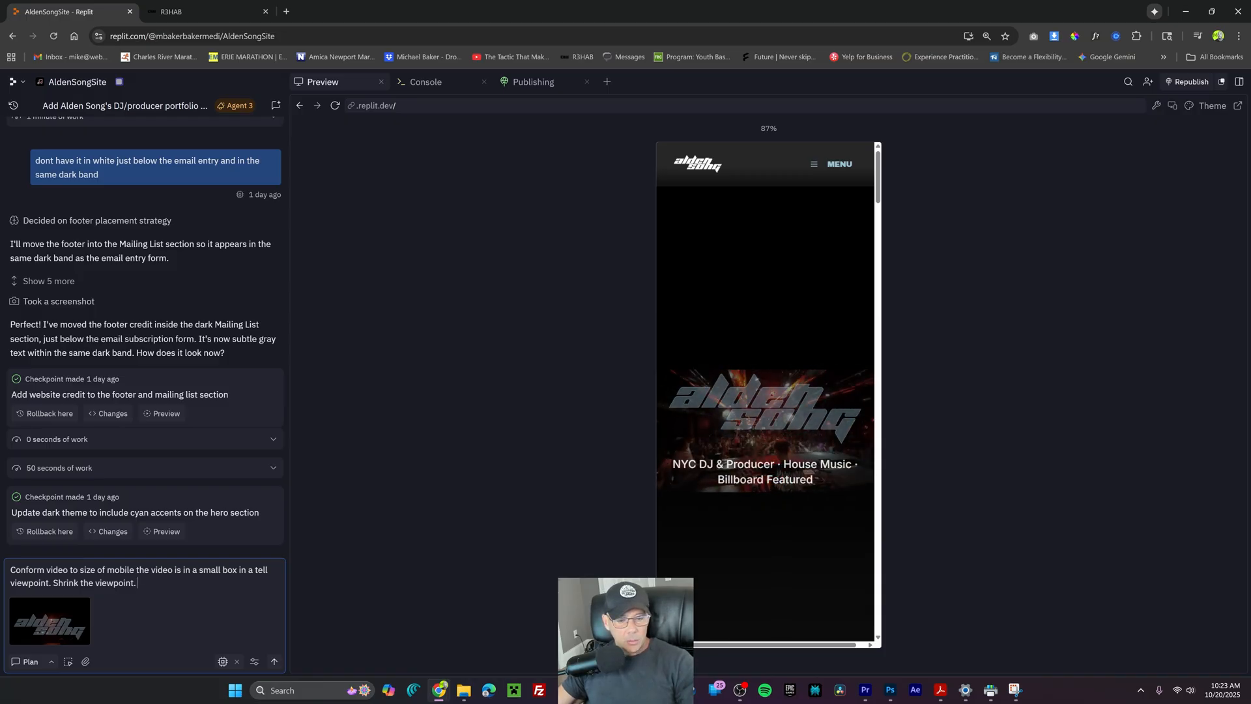
pyautogui.click(136, 570)
pyautogui.press('BackSpace')
pyautogui.write('.')
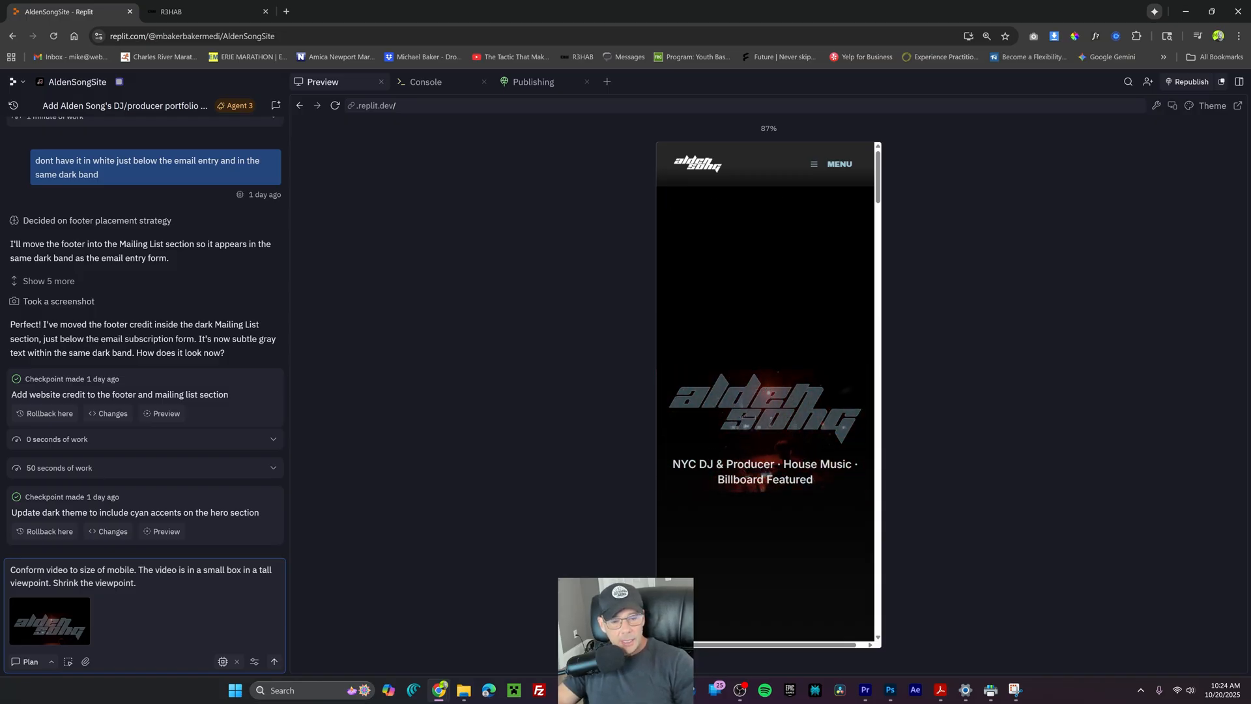
pyautogui.press('Return')
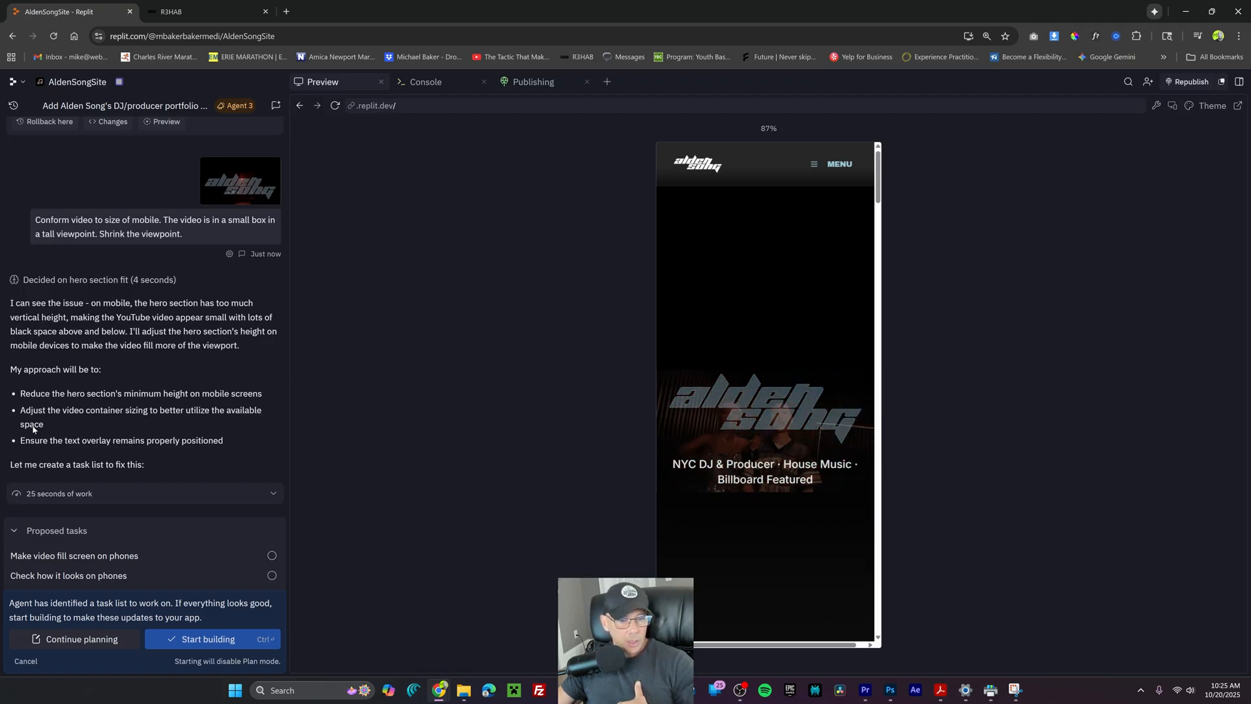
pyautogui.click(201, 641)
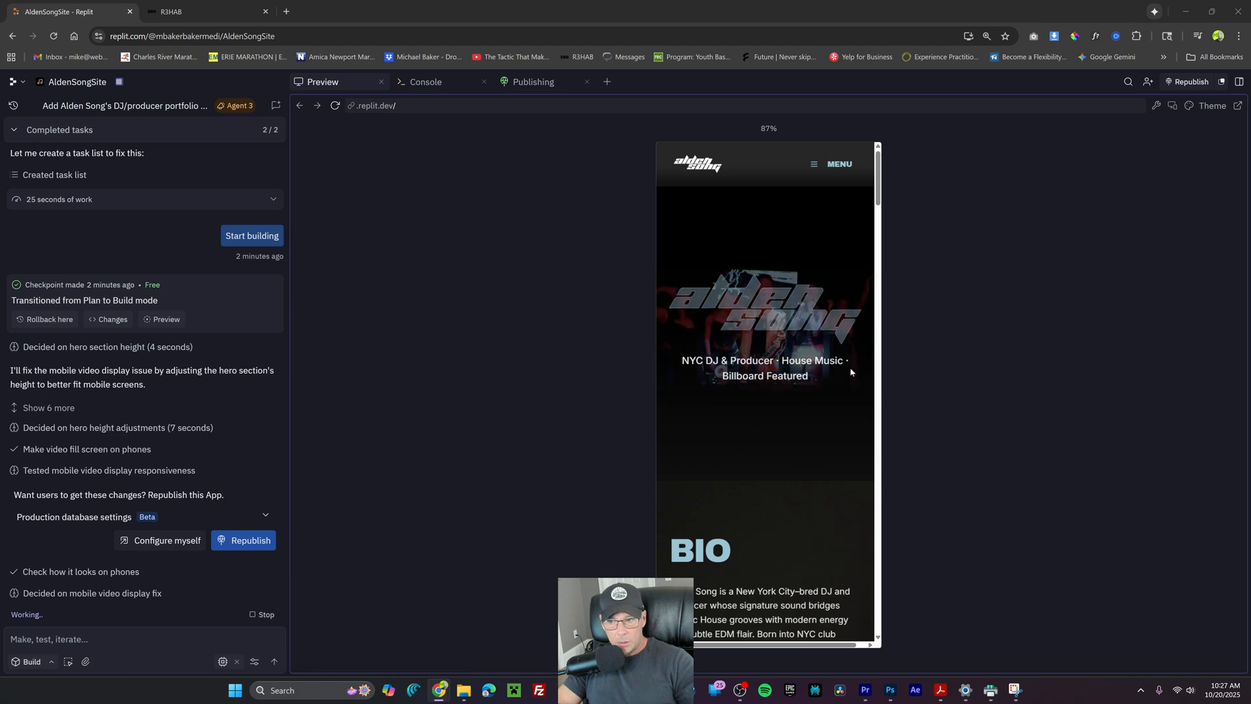
# Send the agent the request "Can we scale the video proportionally to fill black space, reduce viewpoint further."
pyautogui.click(97, 639)
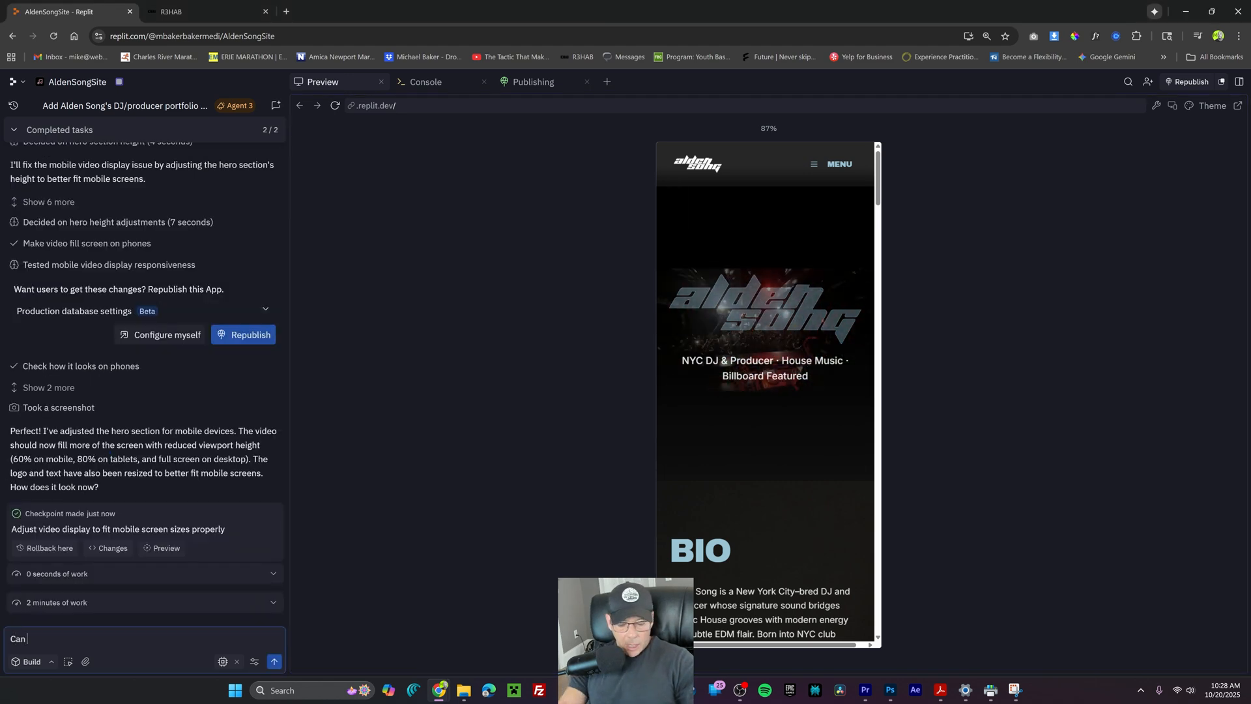
pyautogui.write('Can we')
pyautogui.write(' scale the vi')
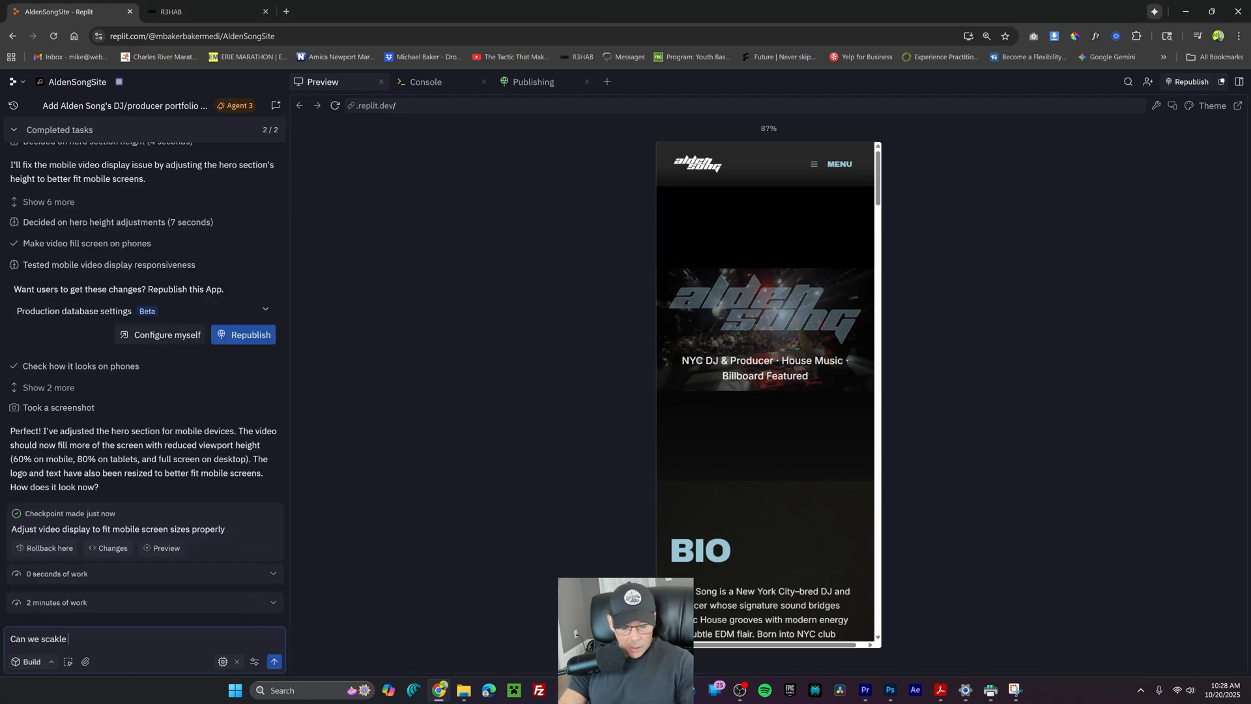
pyautogui.write('deo proportionally')
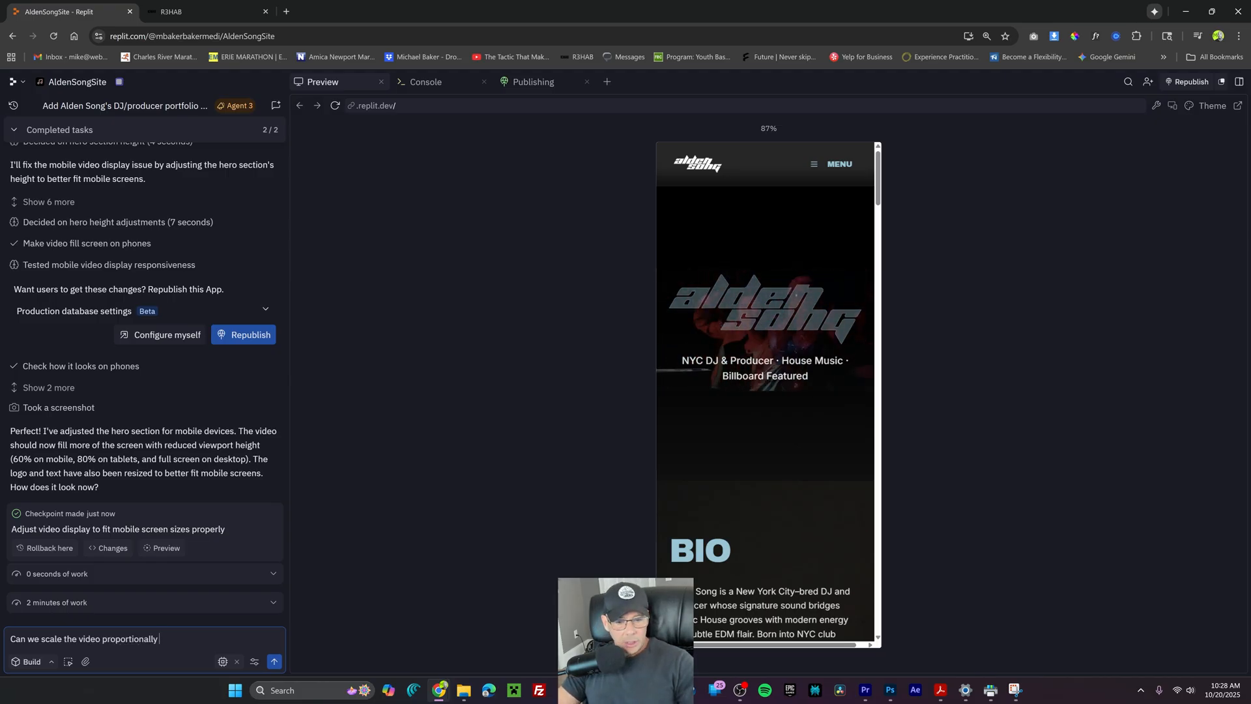
pyautogui.write('  to fill black space, reduce viewpoint furthe')
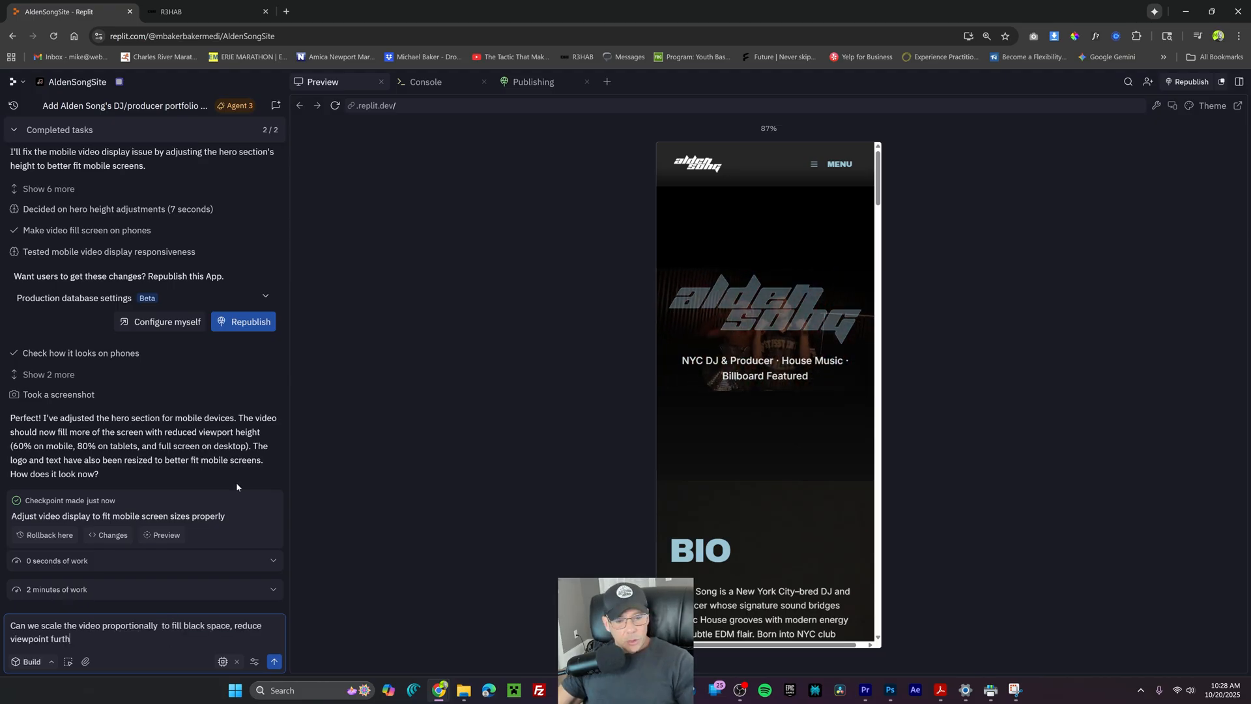
pyautogui.write('r')
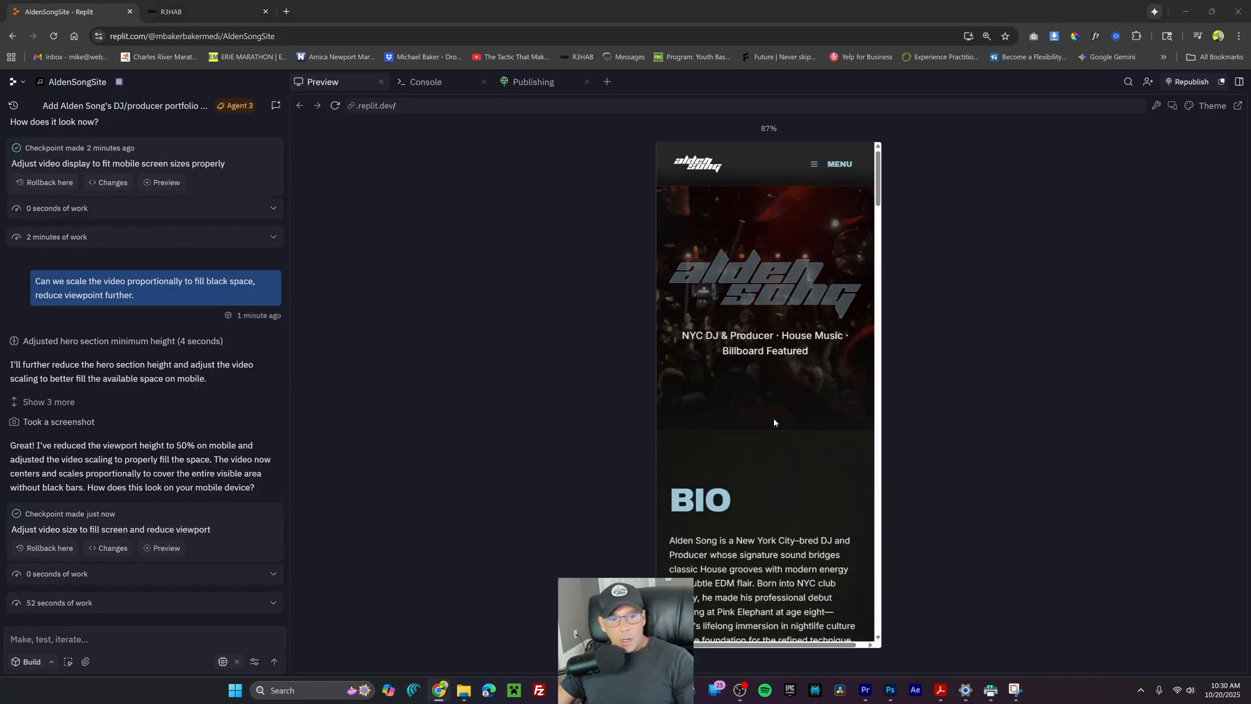
# Send the agent the follow-up request "make sure video is centered"
pyautogui.click(118, 640)
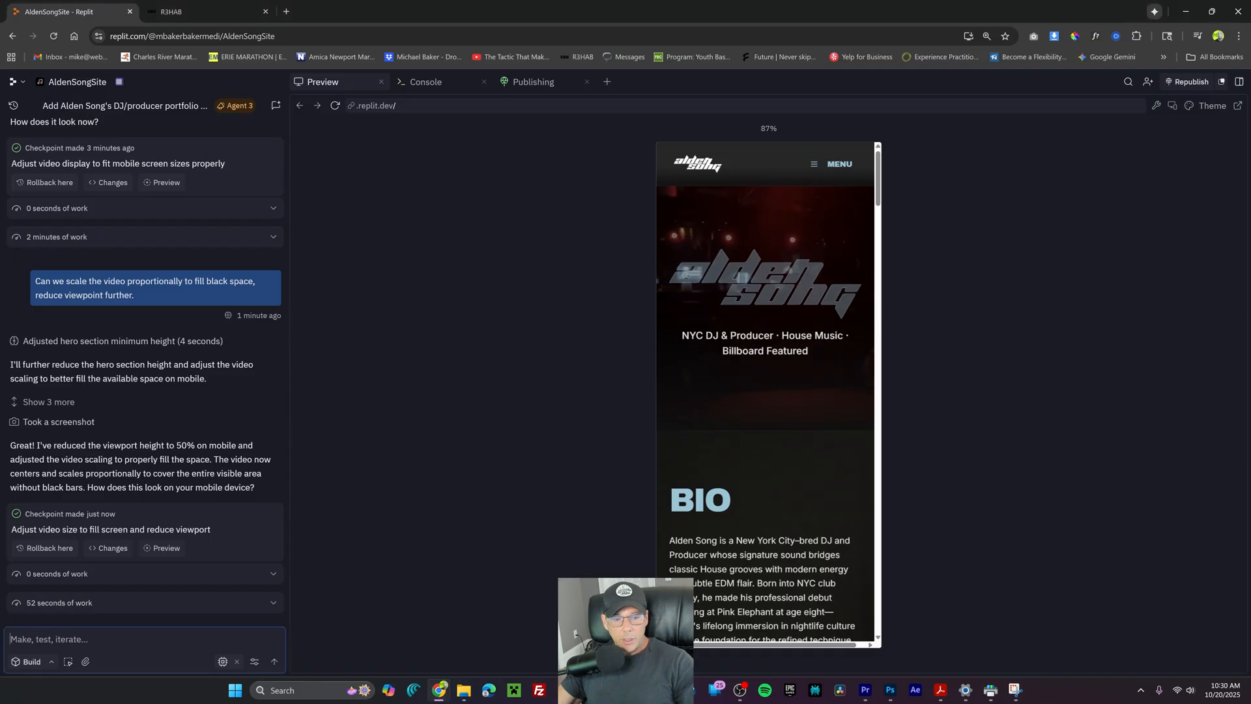
pyautogui.write('make sure video is centered')
pyautogui.press('Return')
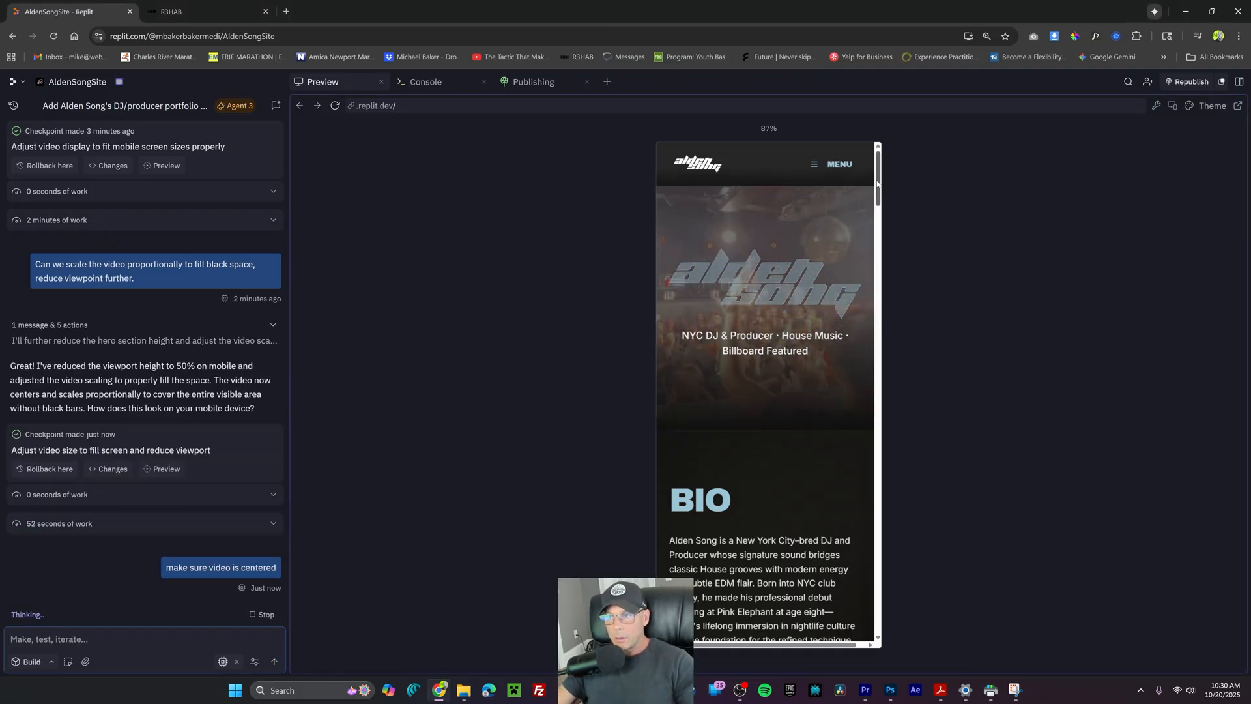
# In Edit mode, delete the Bio paragraph beginning "He cut his teeth at iconic NYC Dance-music landmarks"
pyautogui.moveTo(877, 185); pyautogui.dragTo(868, 216)
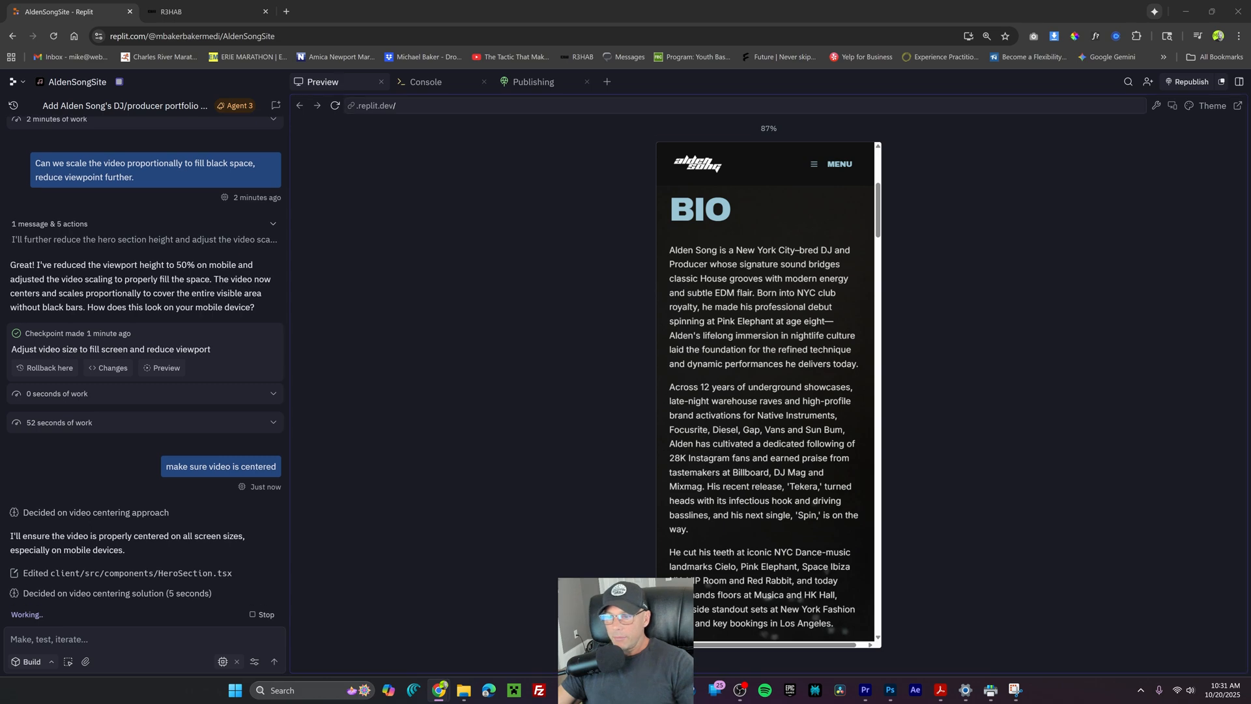
pyautogui.click(51, 661)
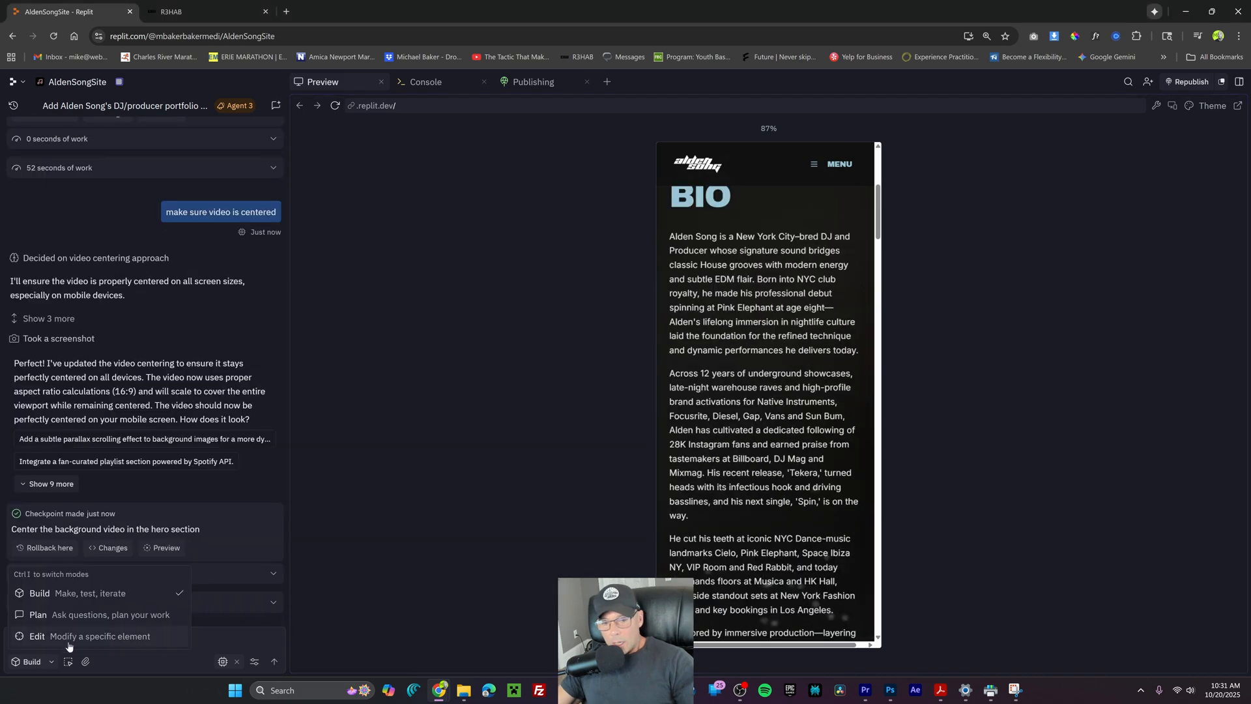
pyautogui.click(72, 639)
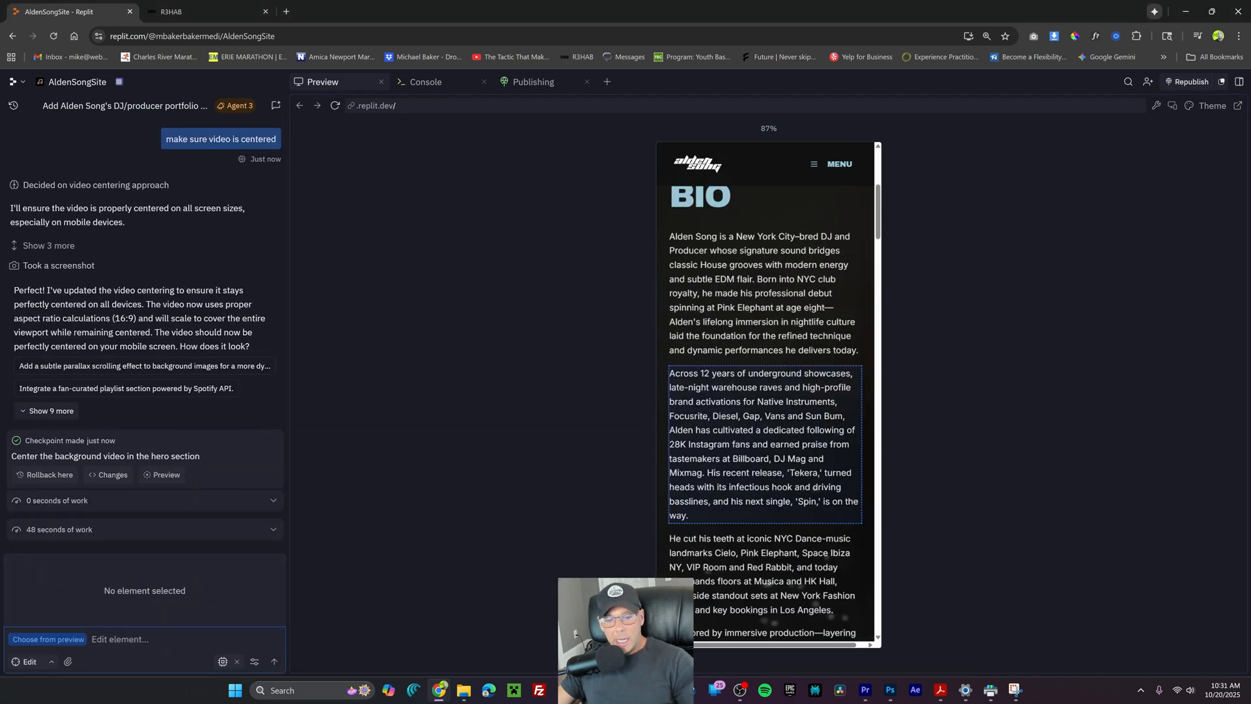
pyautogui.scroll(-2, 756, 514)
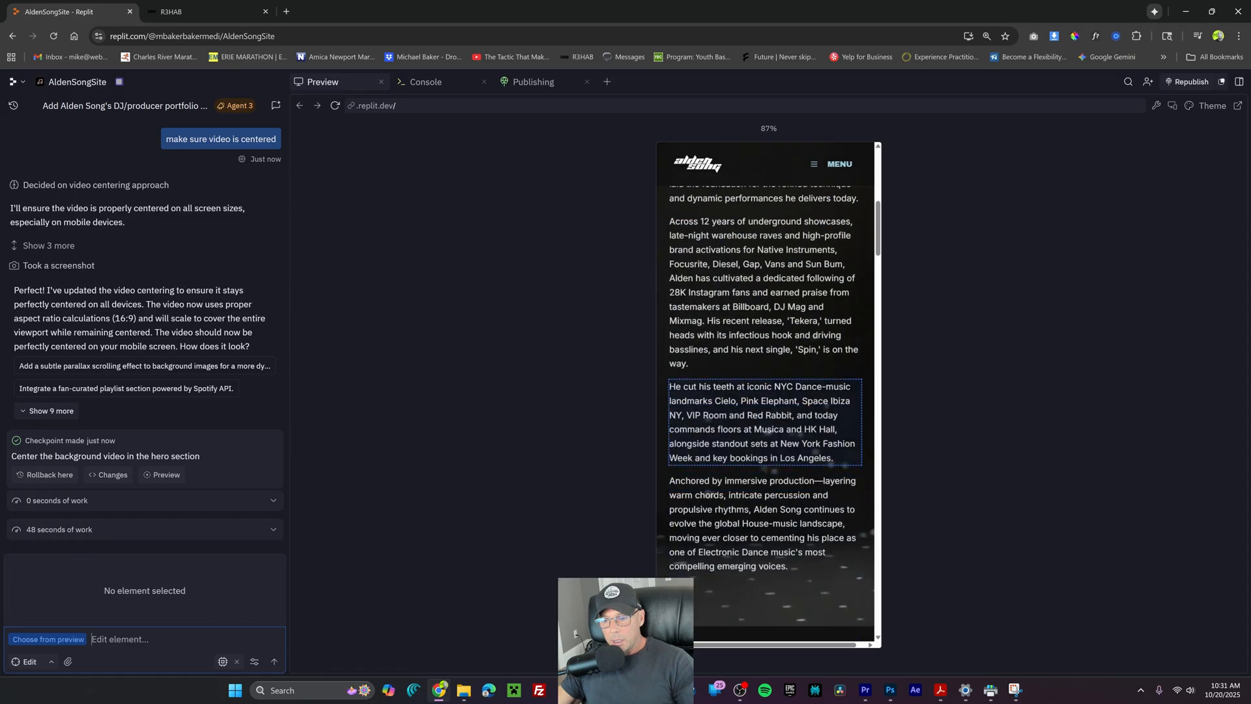
pyautogui.click(702, 428)
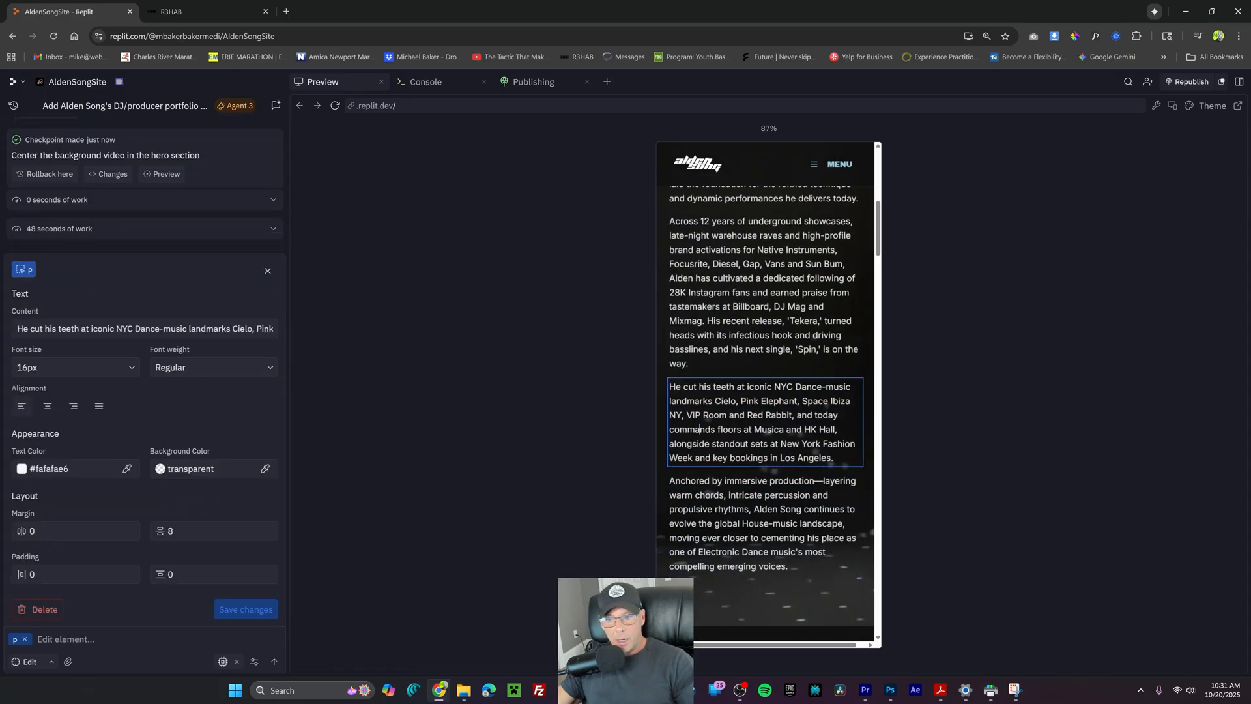
pyautogui.scroll(2, 719, 505)
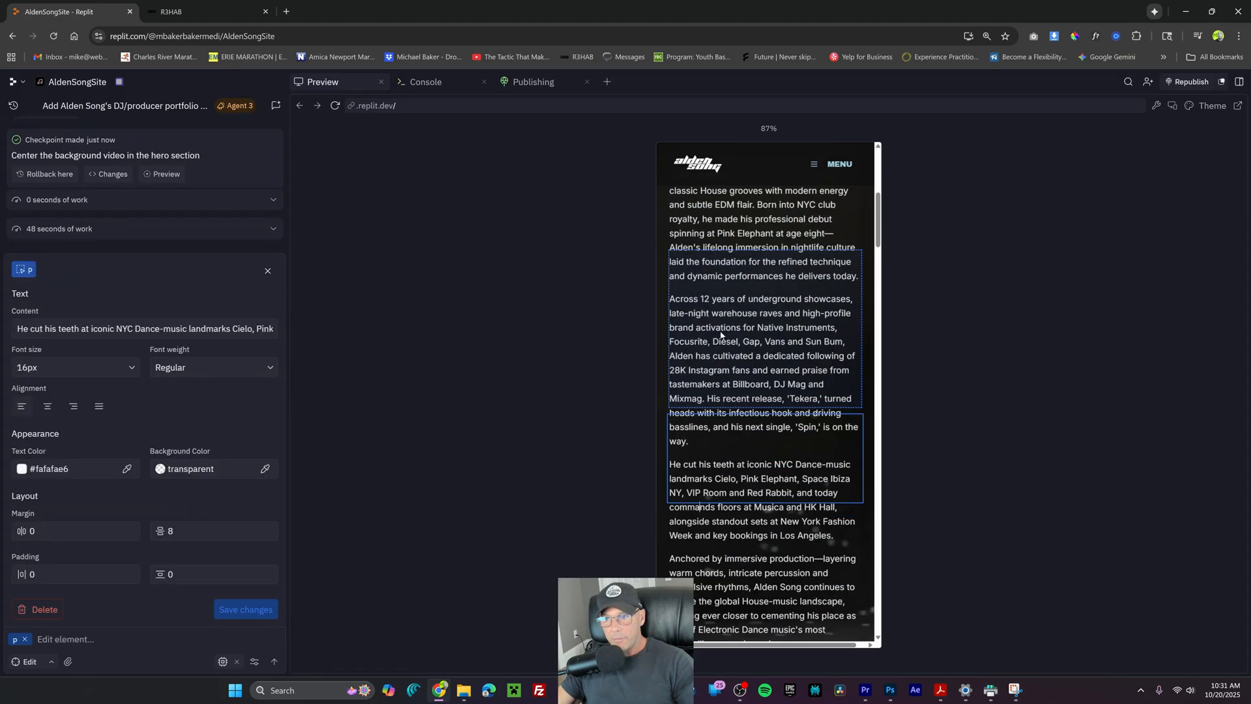
pyautogui.scroll(-2, 719, 505)
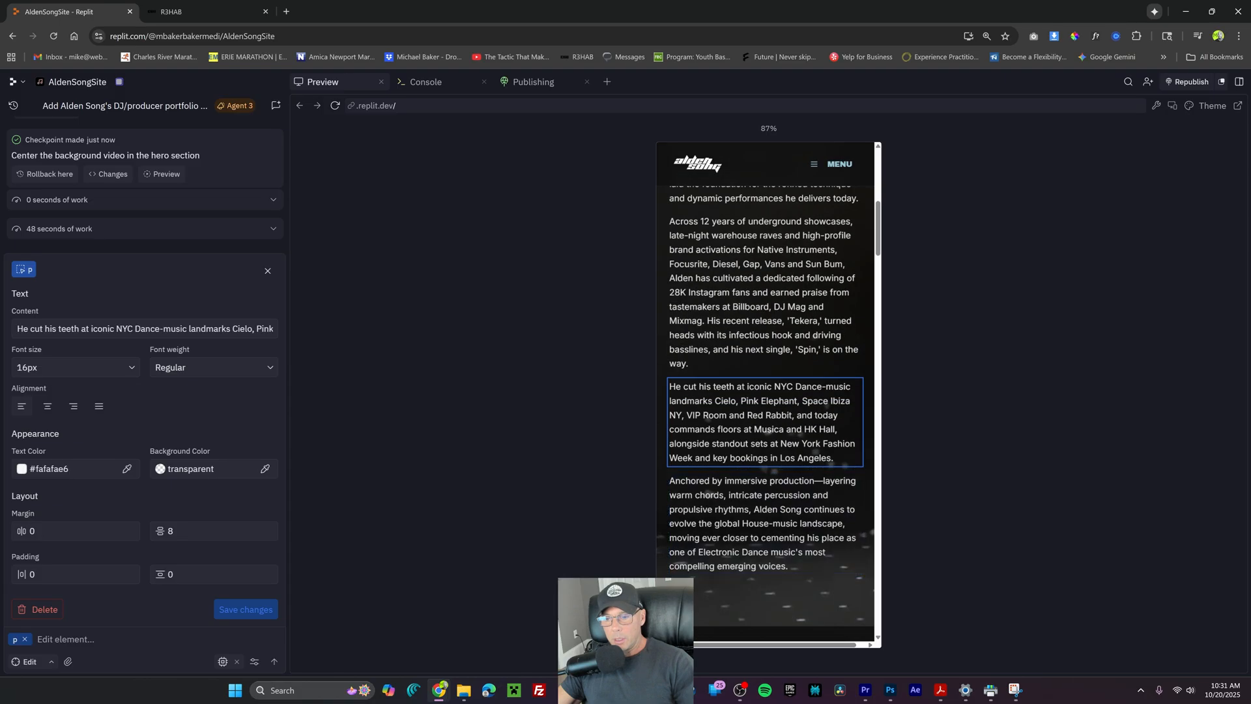
pyautogui.click(41, 616)
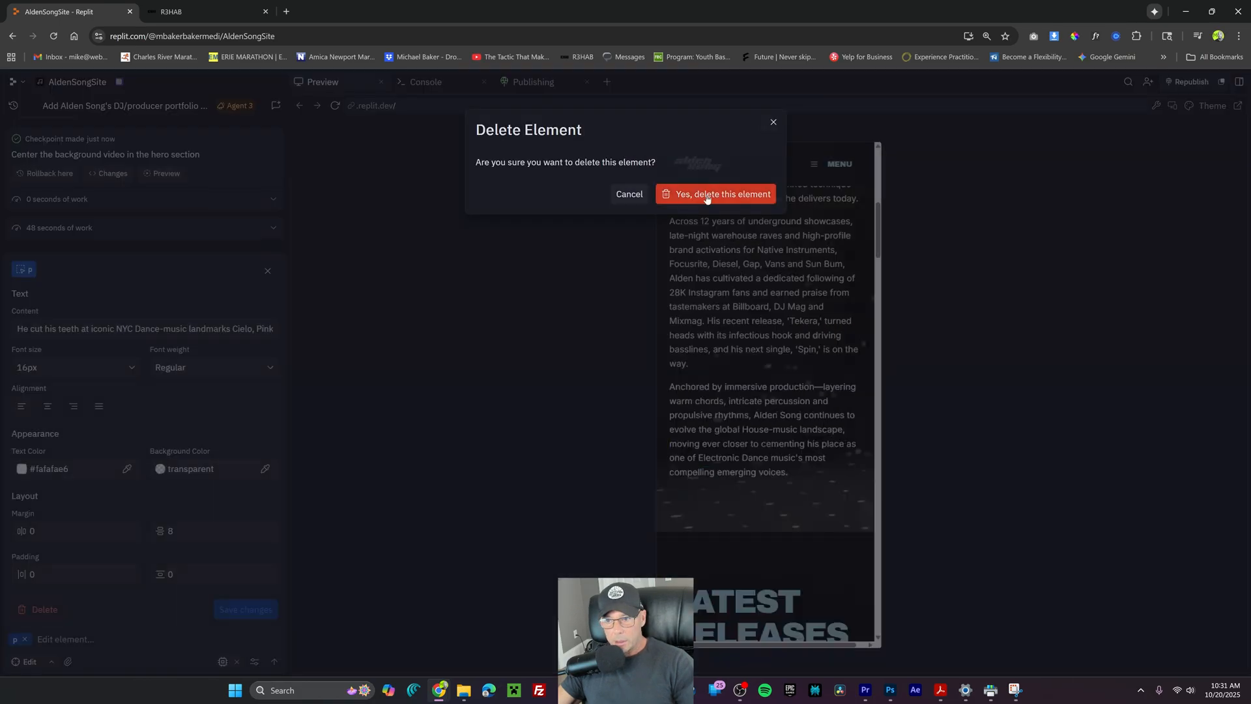
pyautogui.click(703, 195)
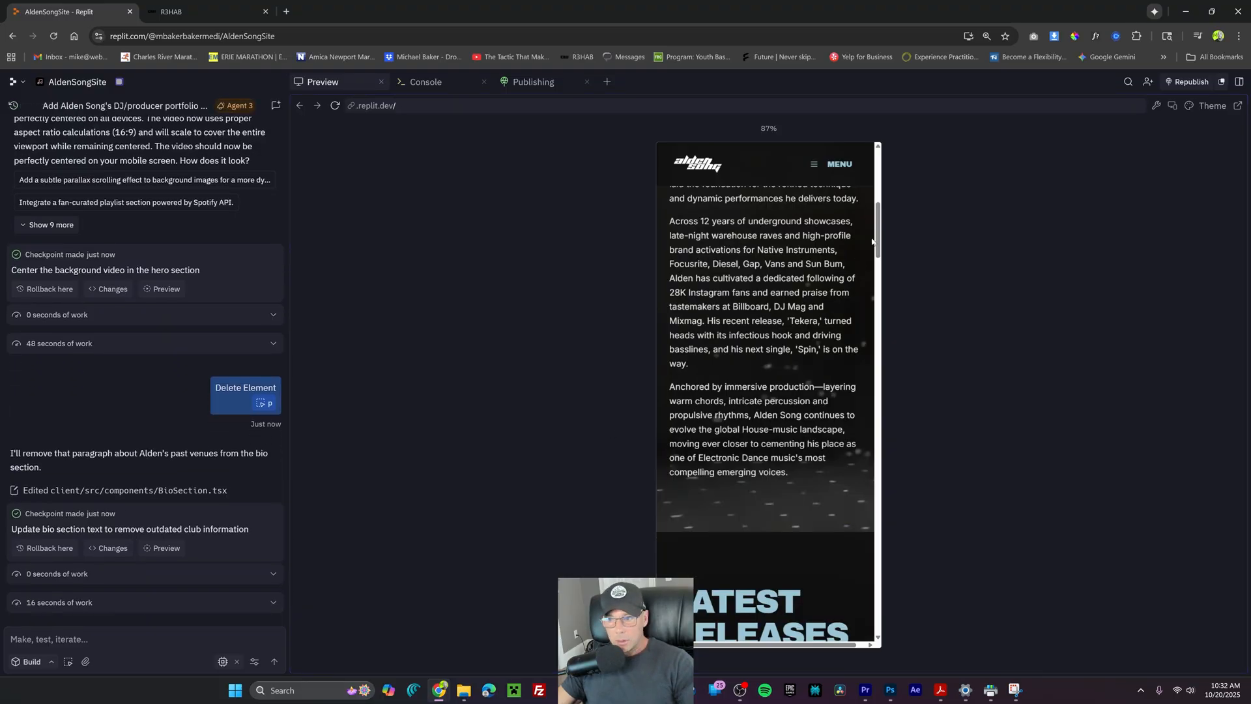
# Send a screenshot of the Latest Releases grid with the request "Make latest releases single column", followed by the message "Mobile"
pyautogui.moveTo(878, 231); pyautogui.dragTo(878, 274)
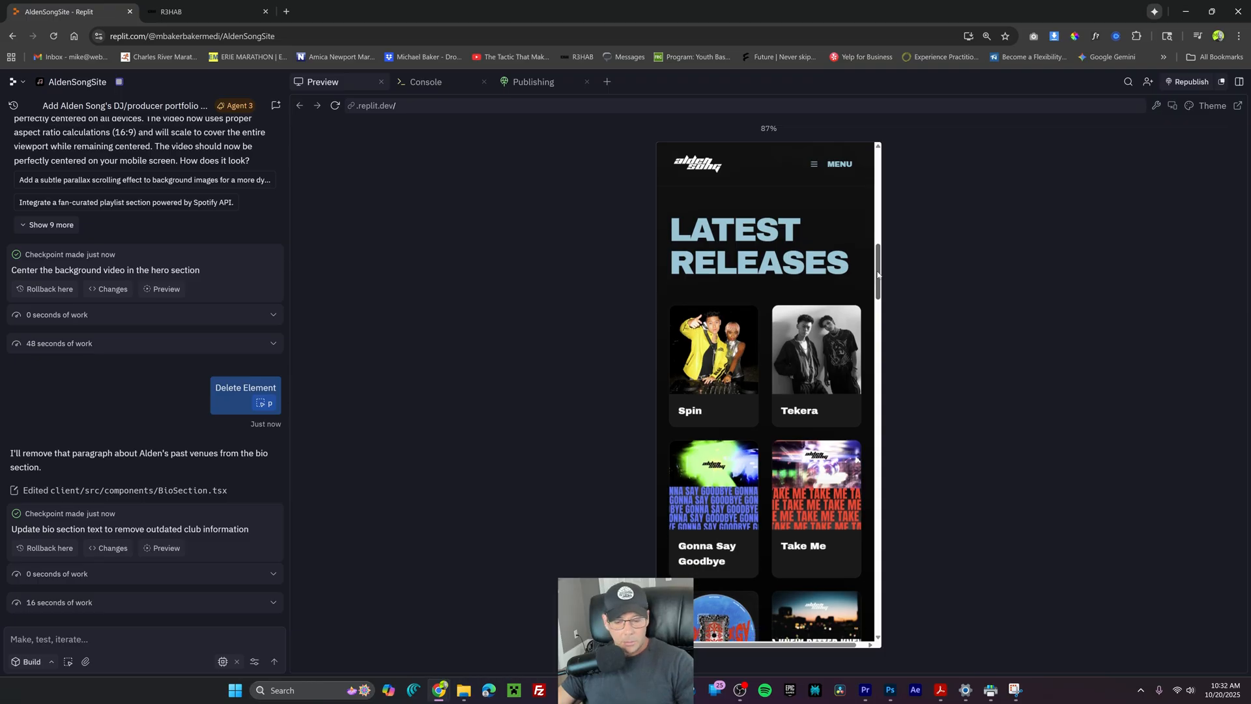
pyautogui.press('super+shift+s')
pyautogui.moveTo(630, 194); pyautogui.dragTo(878, 565)
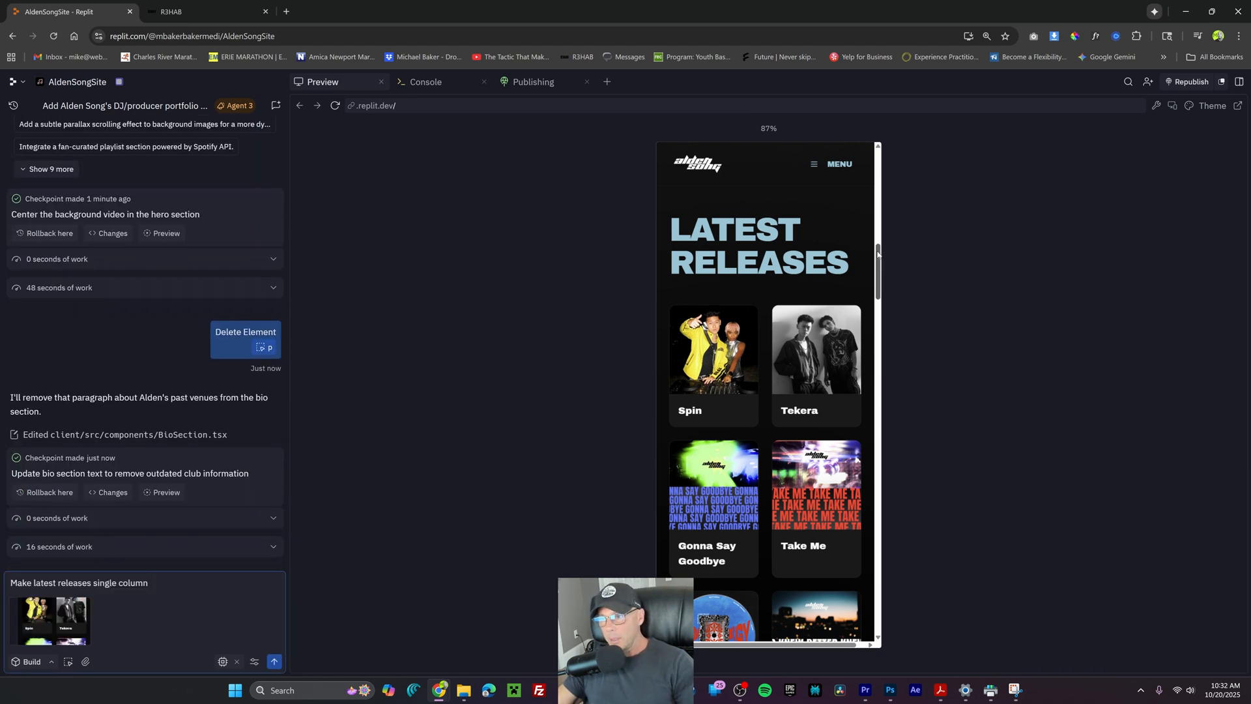
pyautogui.moveTo(878, 255)
pyautogui.mouseDown()
pyautogui.moveTo(864, 421)
pyautogui.moveTo(873, 270)
pyautogui.mouseUp()
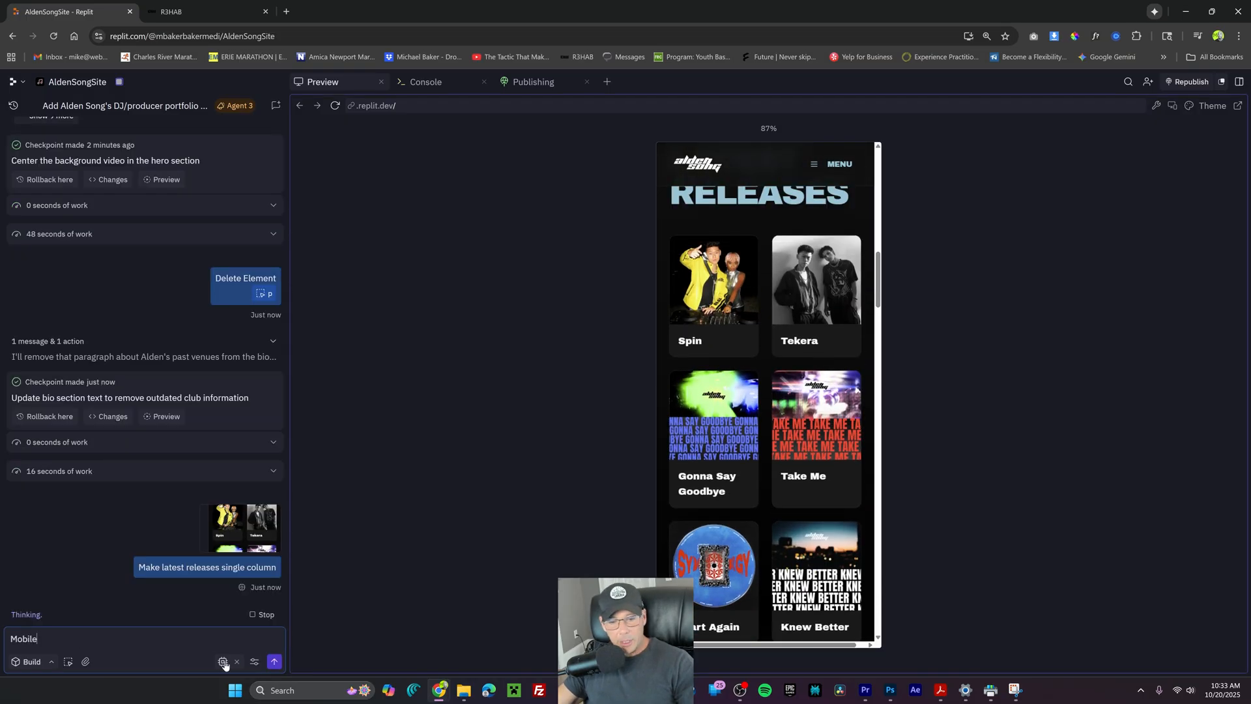
pyautogui.press('Return')
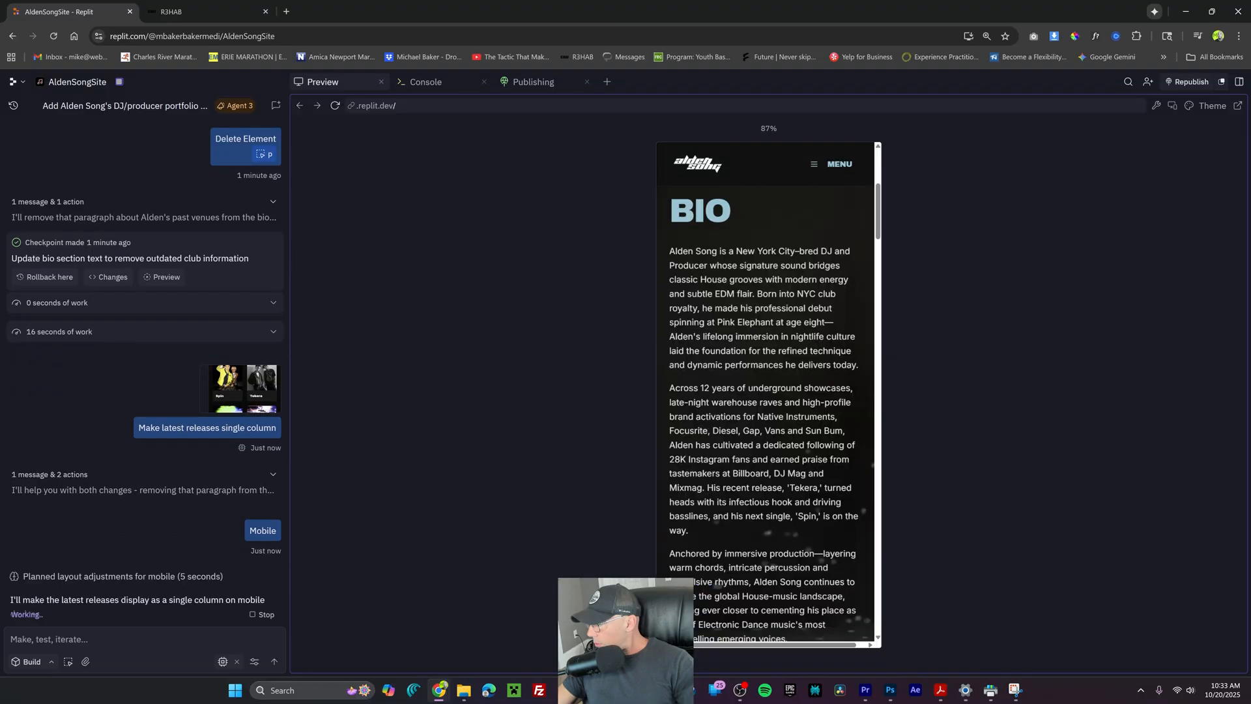
# Check the Latest Releases layout in the mobile preview and open the Spin release page
pyautogui.moveTo(877, 238); pyautogui.dragTo(877, 243)
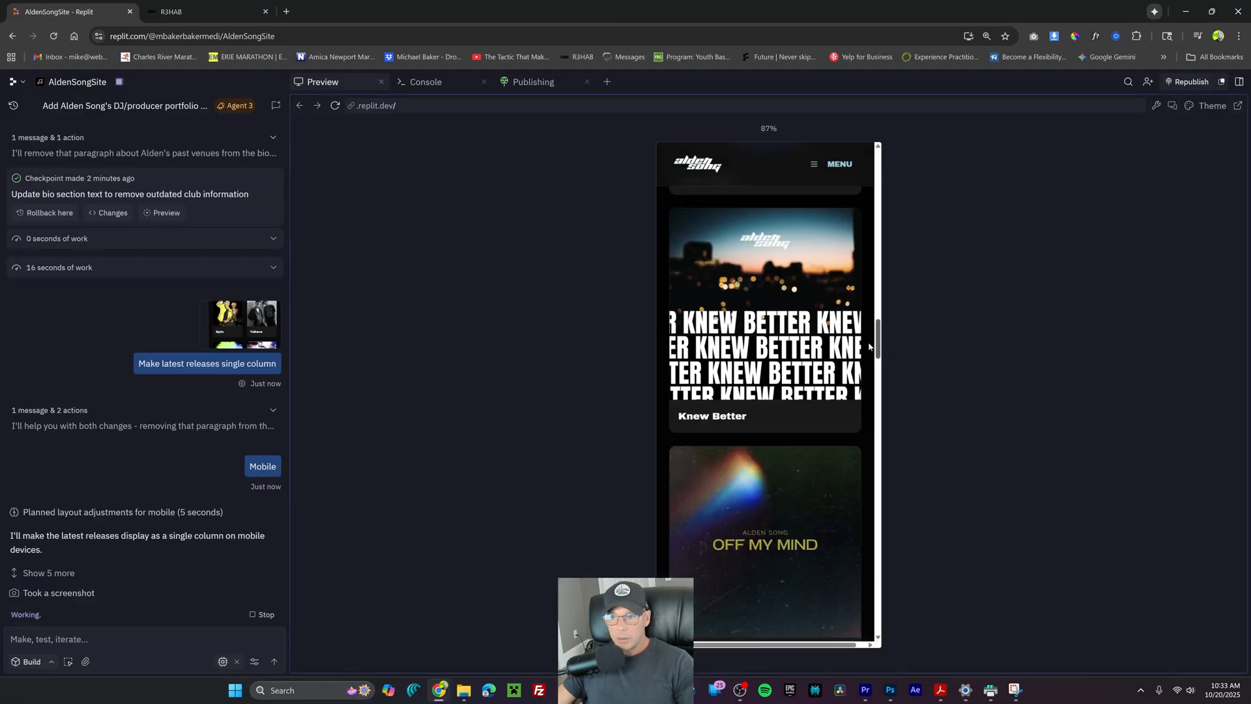
pyautogui.moveTo(868, 346); pyautogui.dragTo(898, 245)
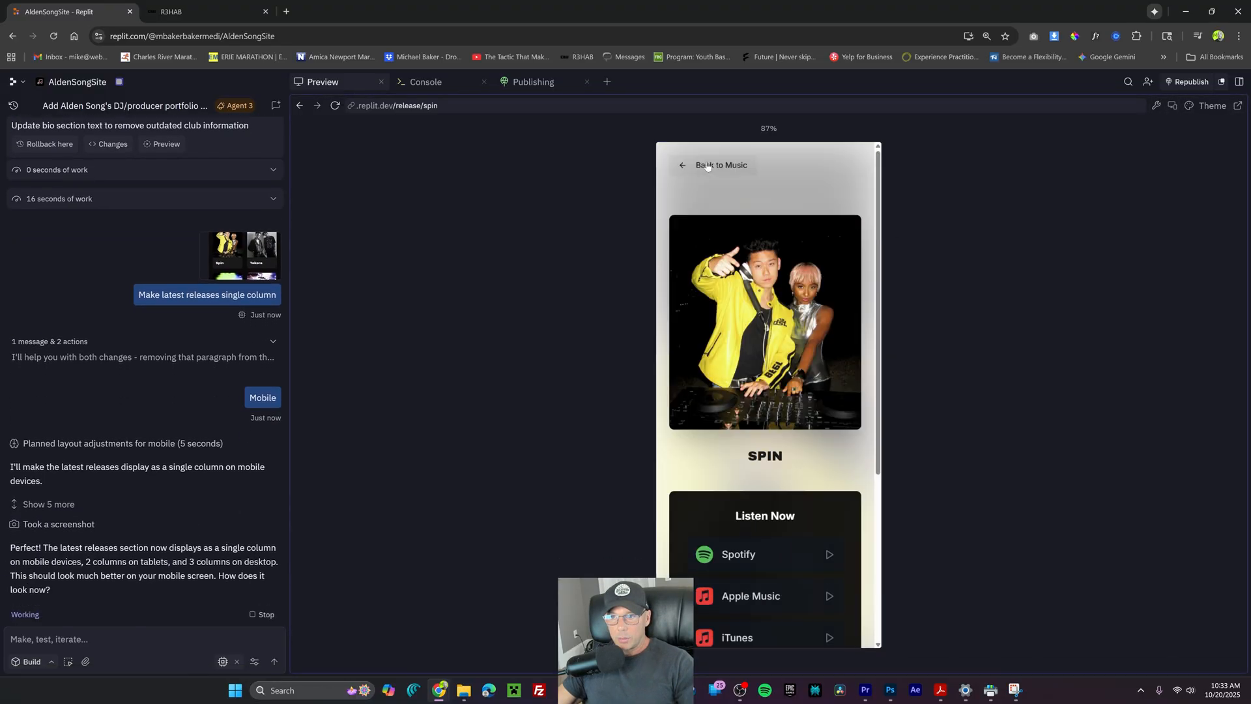
# Return from the Spin page to the home page, check the Highlights headline, and draft the agent request "Make headlines 25% smaller on mobile"
pyautogui.click(684, 168)
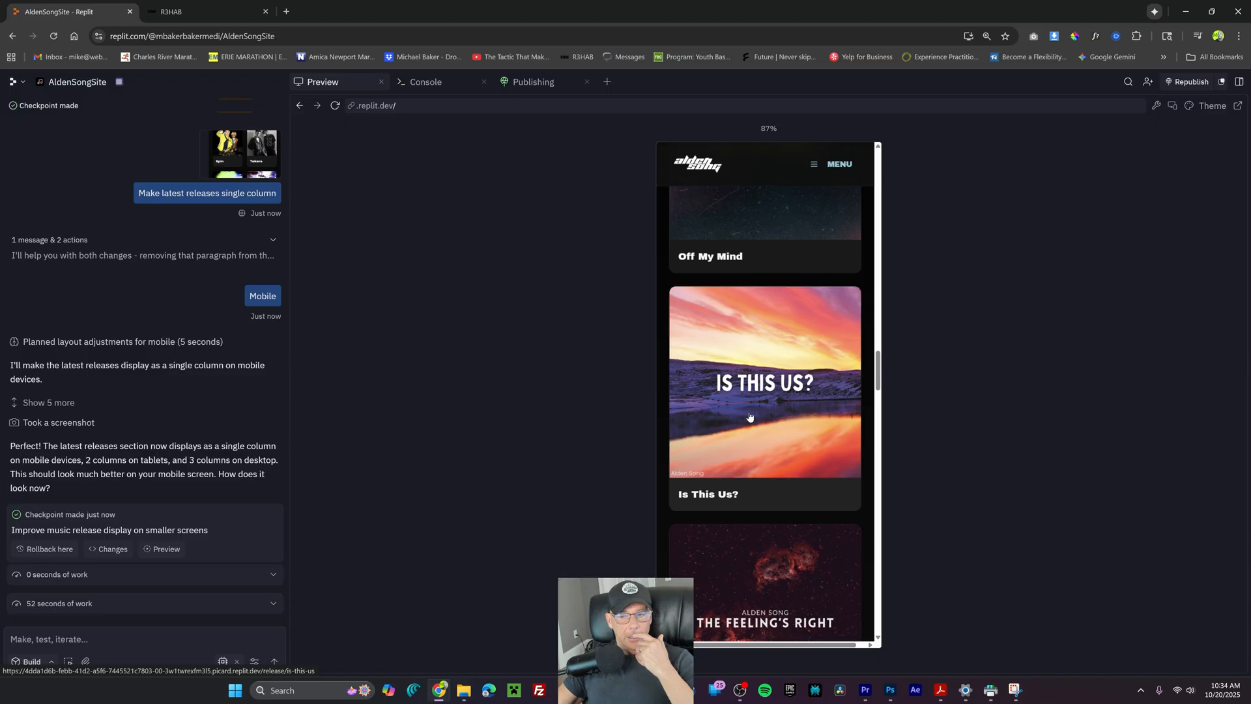
pyautogui.scroll(-10, 765, 391)
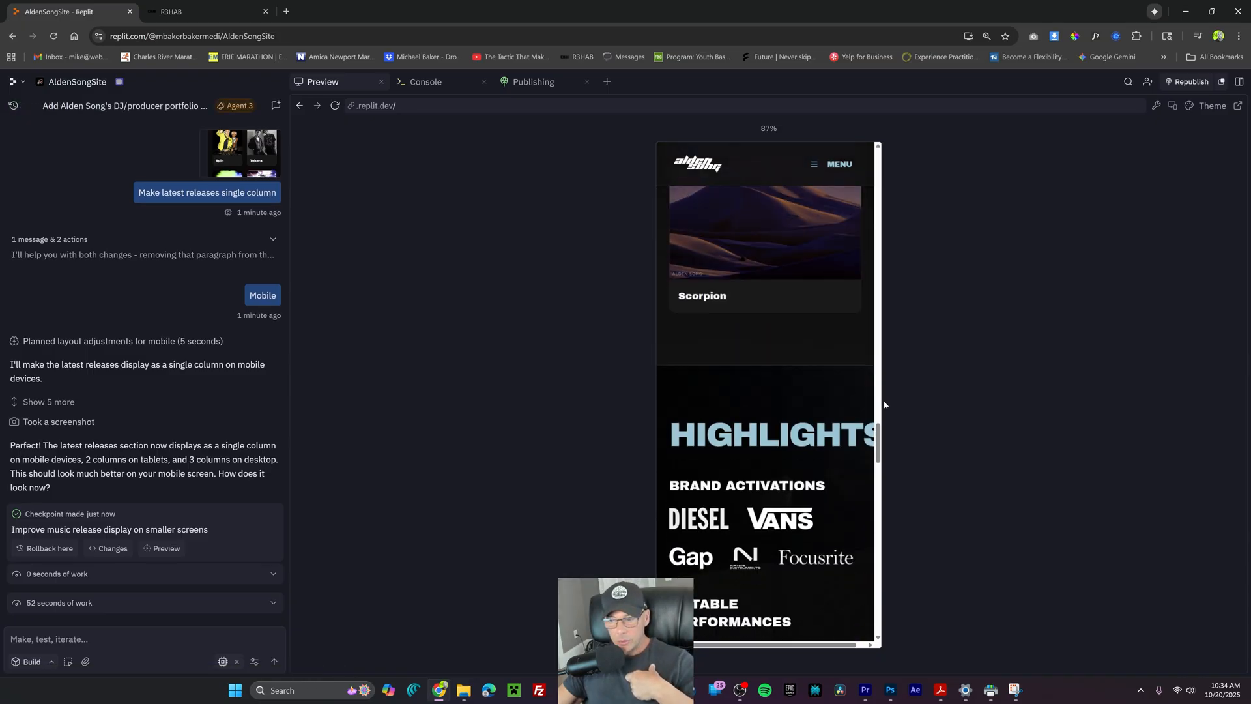
pyautogui.click(118, 640)
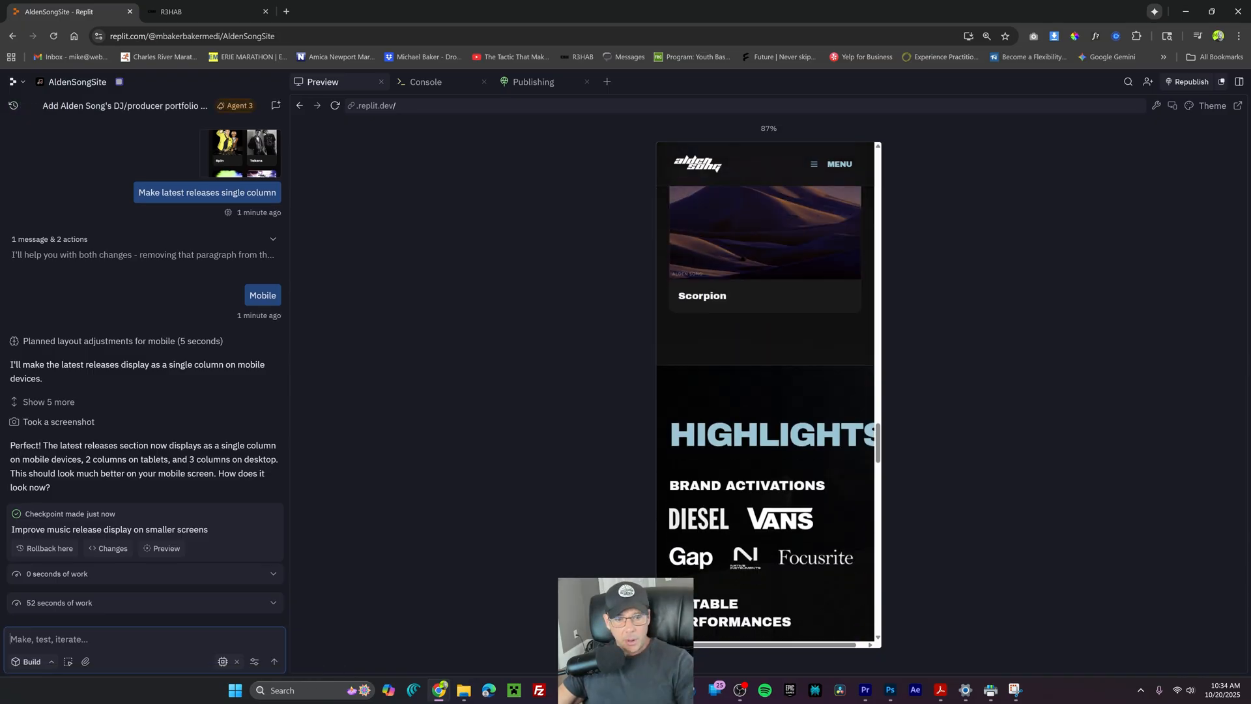
pyautogui.write('Make headlines ')
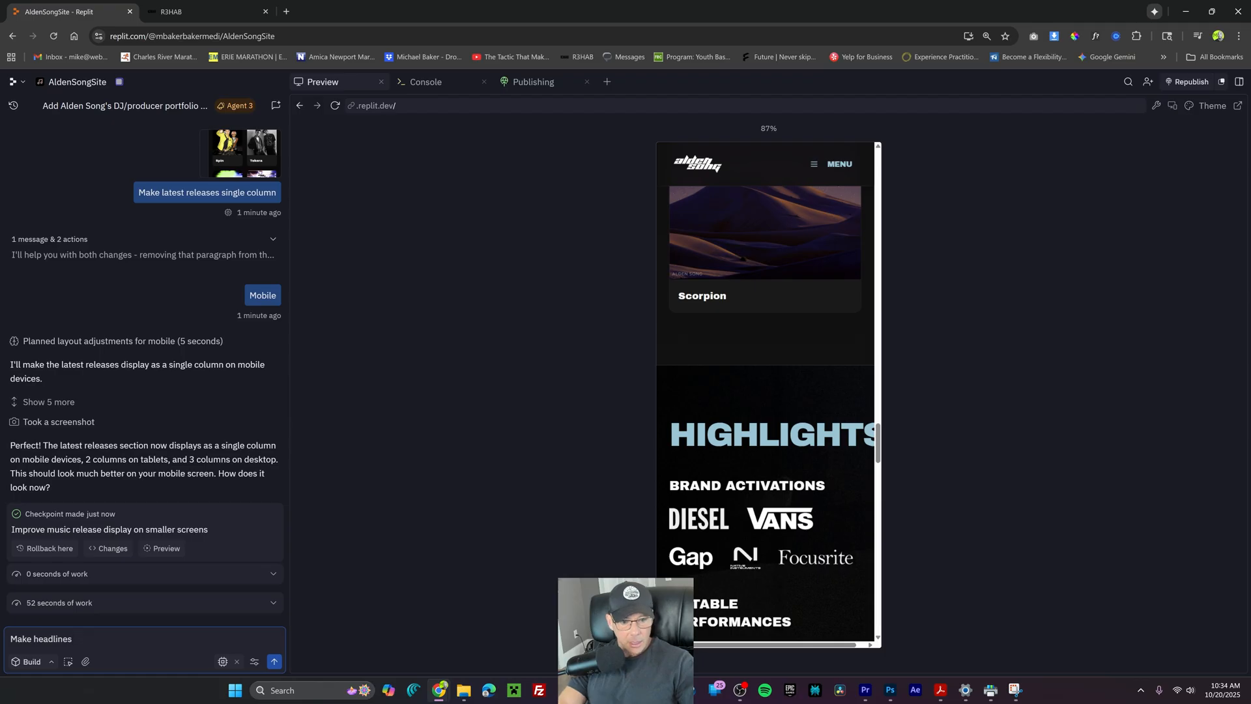
pyautogui.write('25% ')
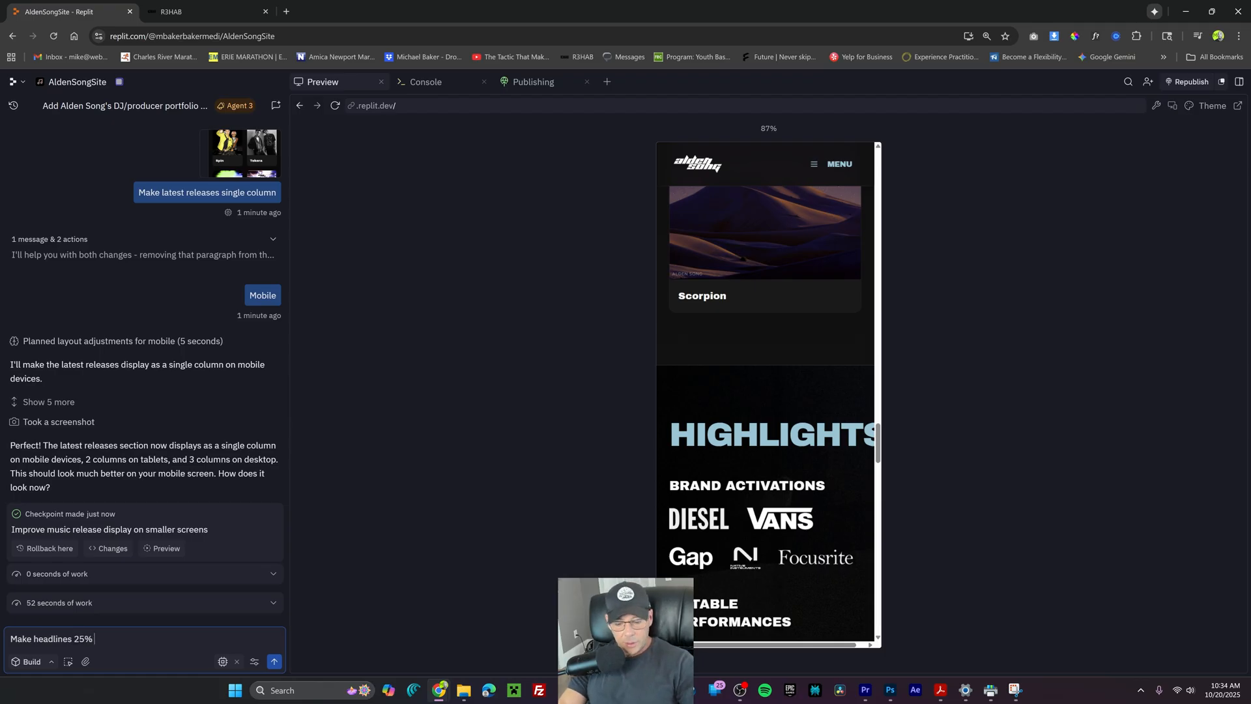
pyautogui.write('smaller on mobile')
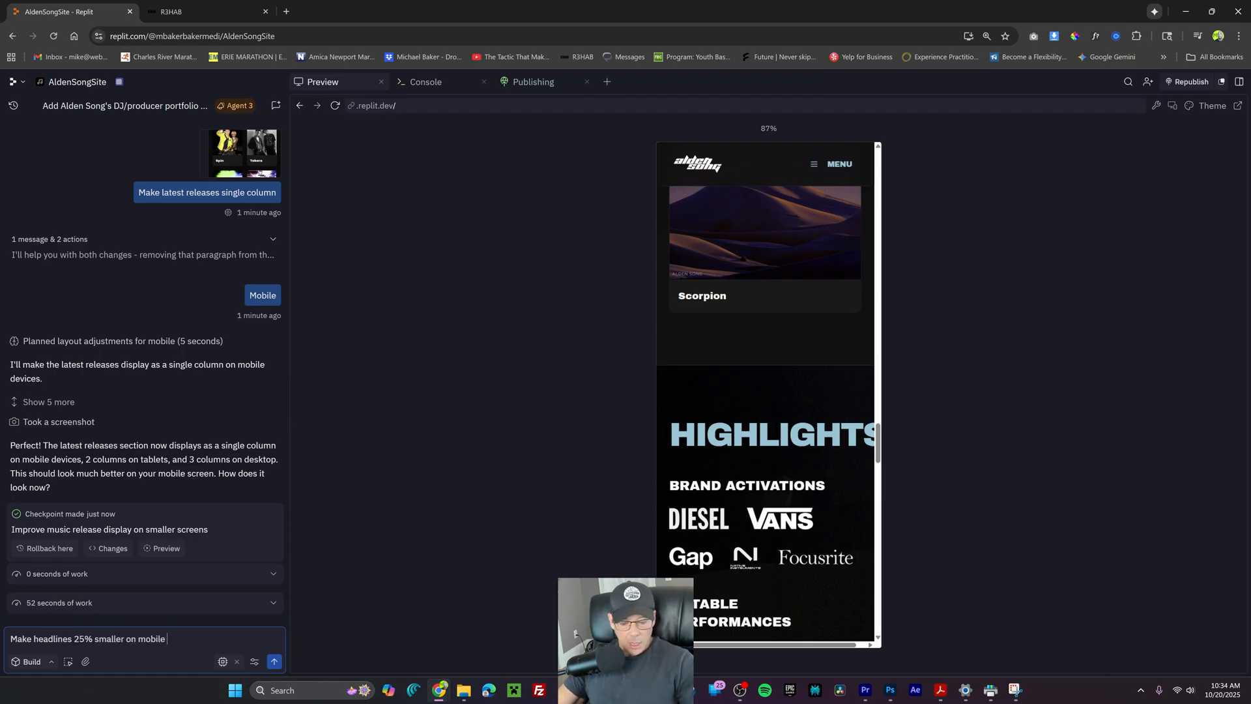
# Attach a screenshot of the Highlights headline, reword the request to "Make these section headlines 25% smaller on mobile", and send it
pyautogui.press('super+shift+s')
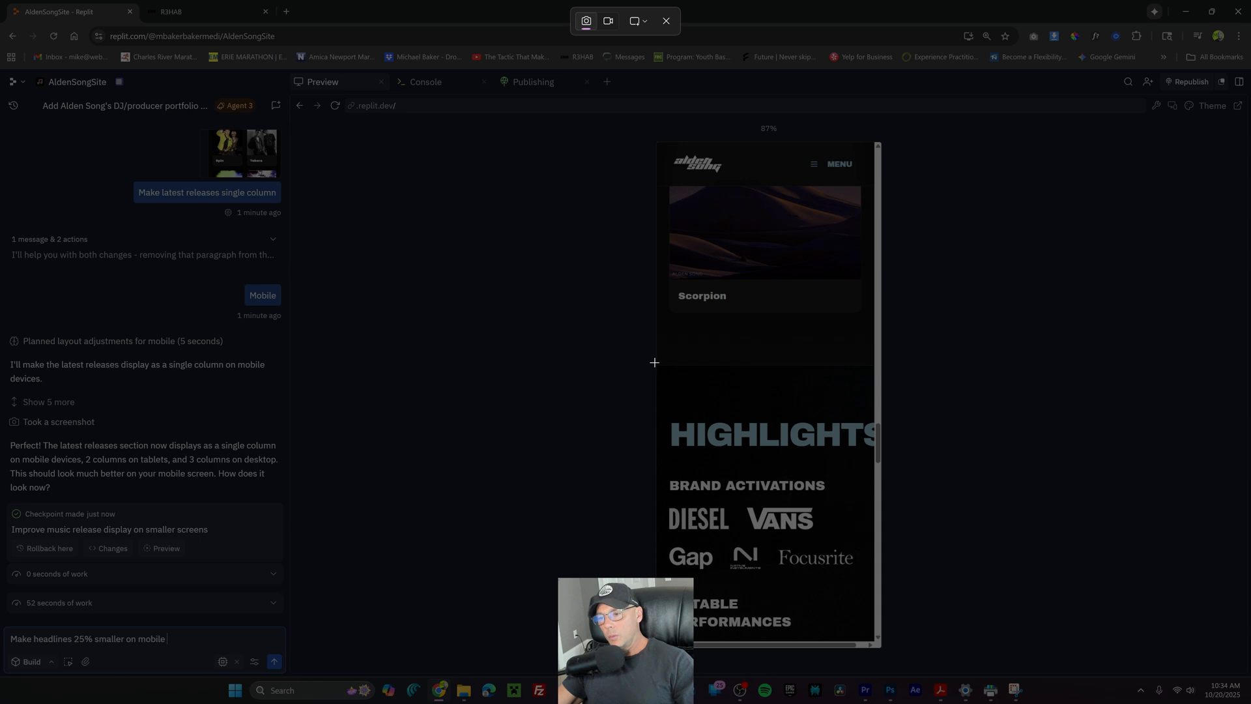
pyautogui.moveTo(654, 363); pyautogui.dragTo(901, 518)
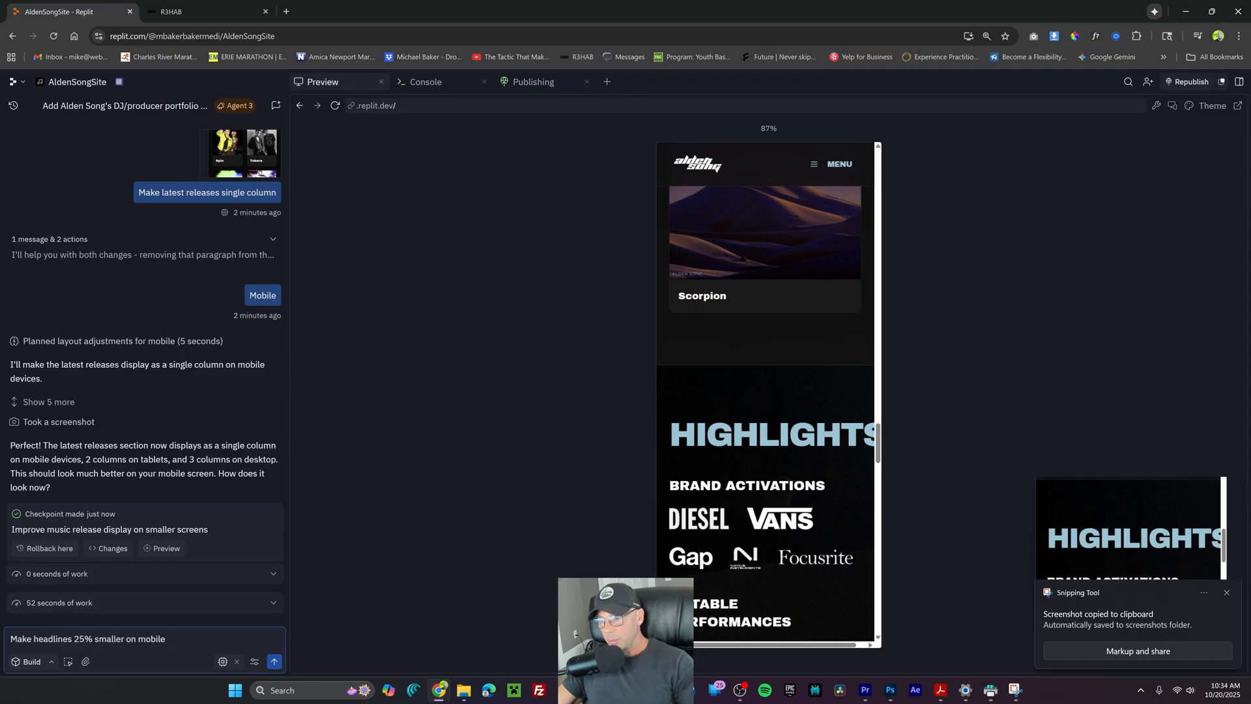
pyautogui.moveTo(879, 441)
pyautogui.mouseDown()
pyautogui.moveTo(877, 486)
pyautogui.moveTo(893, 228)
pyautogui.moveTo(879, 458)
pyautogui.moveTo(822, 446)
pyautogui.moveTo(879, 413)
pyautogui.moveTo(879, 398)
pyautogui.moveTo(879, 460)
pyautogui.moveTo(878, 446)
pyautogui.mouseUp()
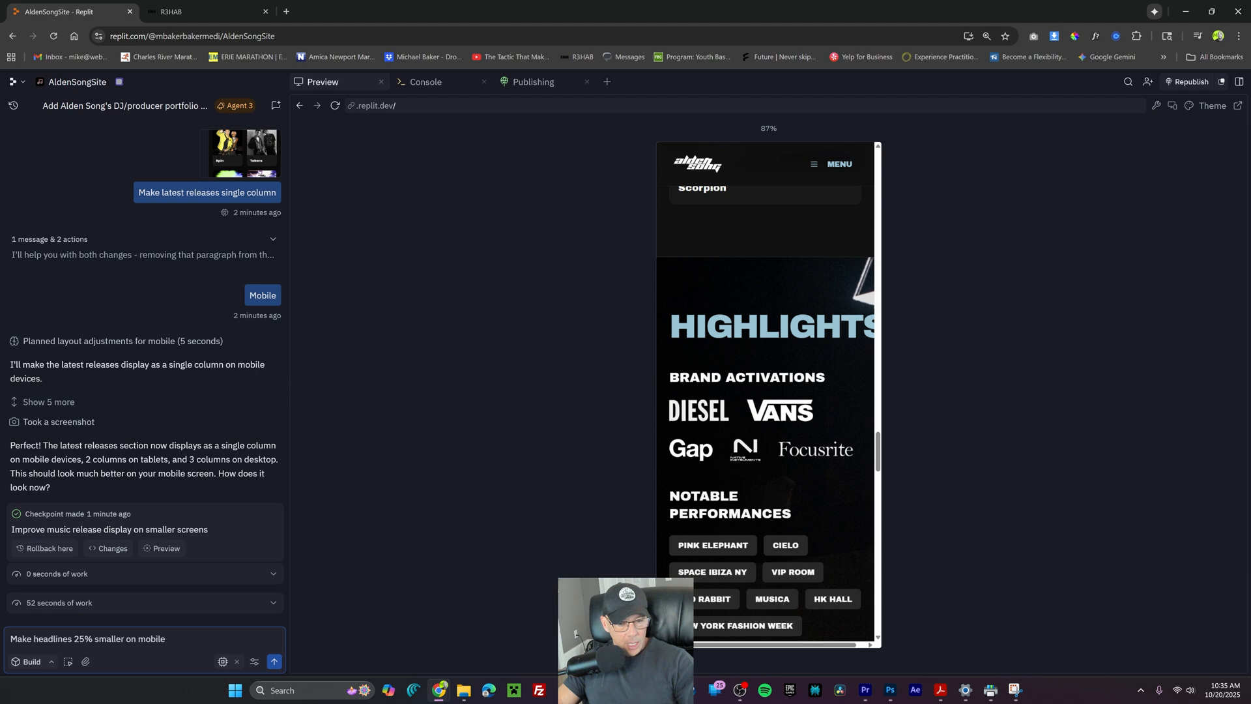
pyautogui.hotkey('ctrl', 'v')
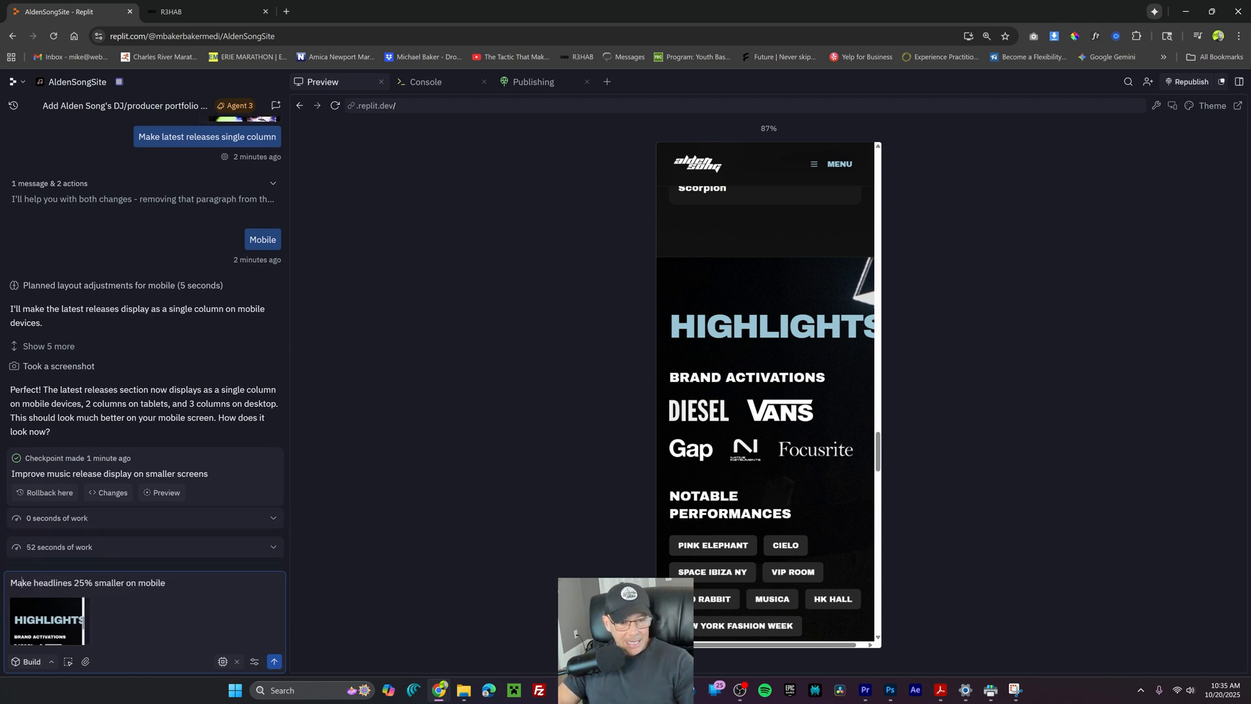
pyautogui.write('these sec')
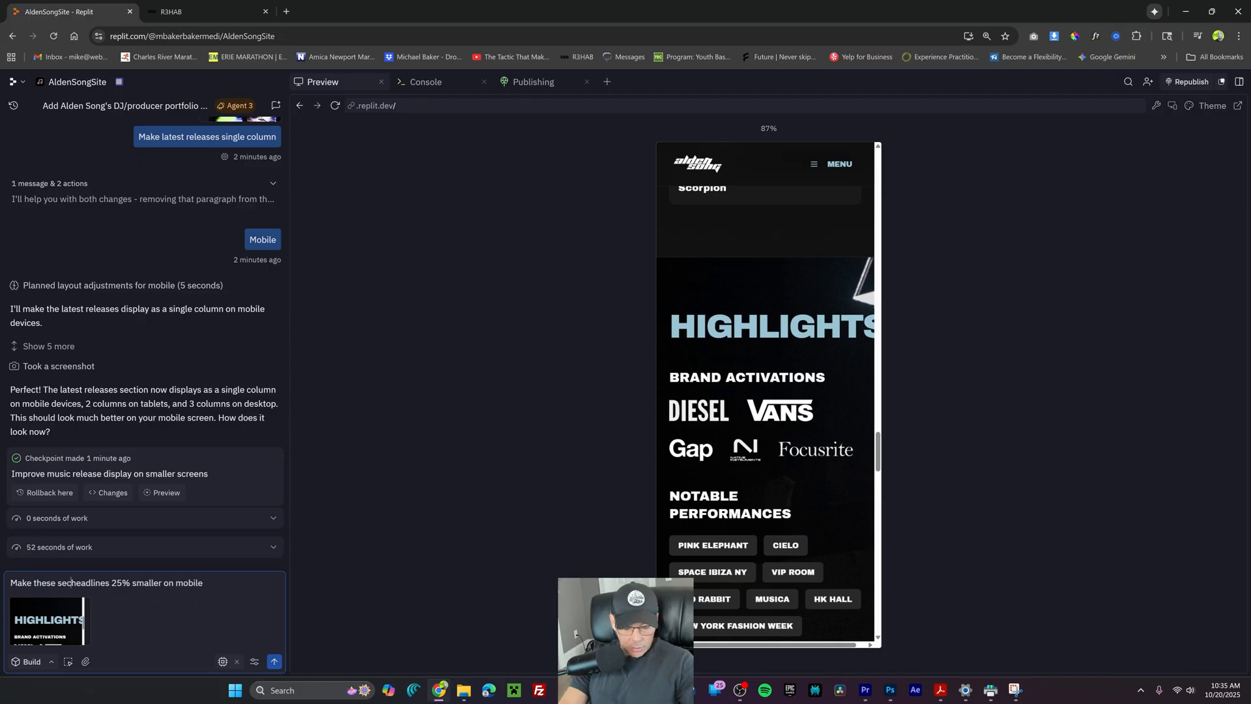
pyautogui.write('tion')
pyautogui.press('Return')
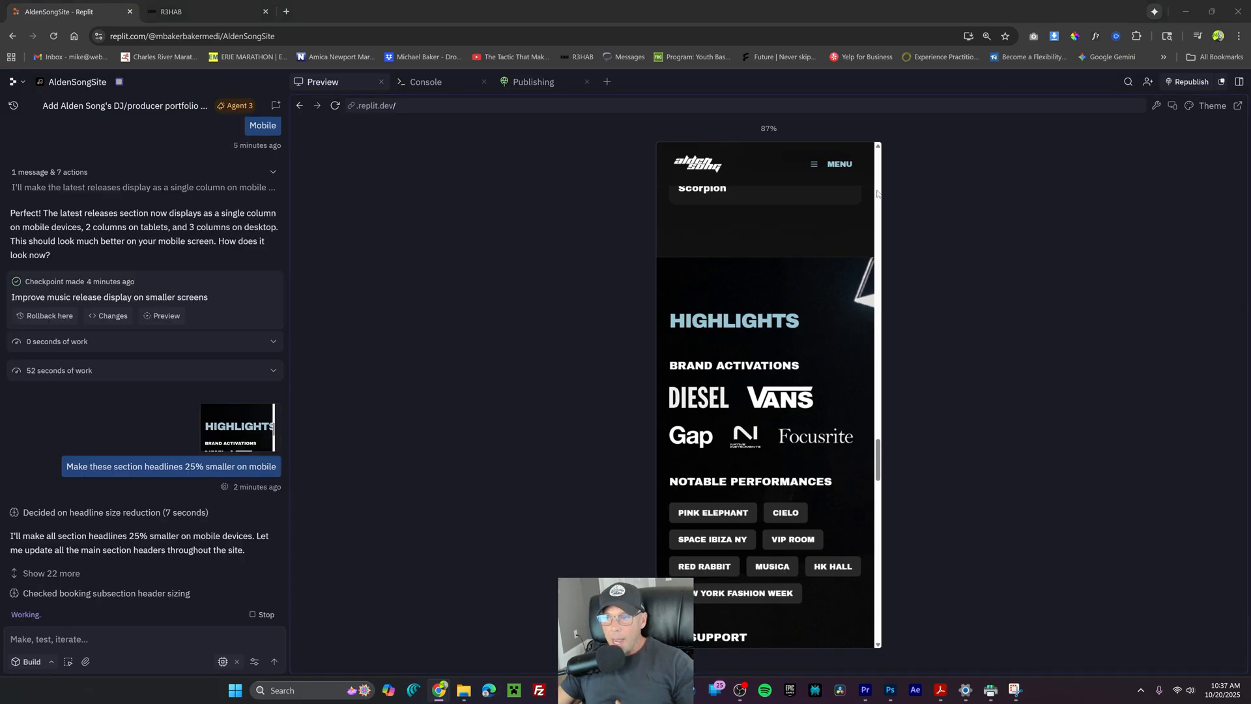
# Review the section headlines throughout the mobile preview, from the hero and Bio to the Press and Contact sections
pyautogui.scroll(-5, 802, 279)
pyautogui.scroll(-10, 804, 278)
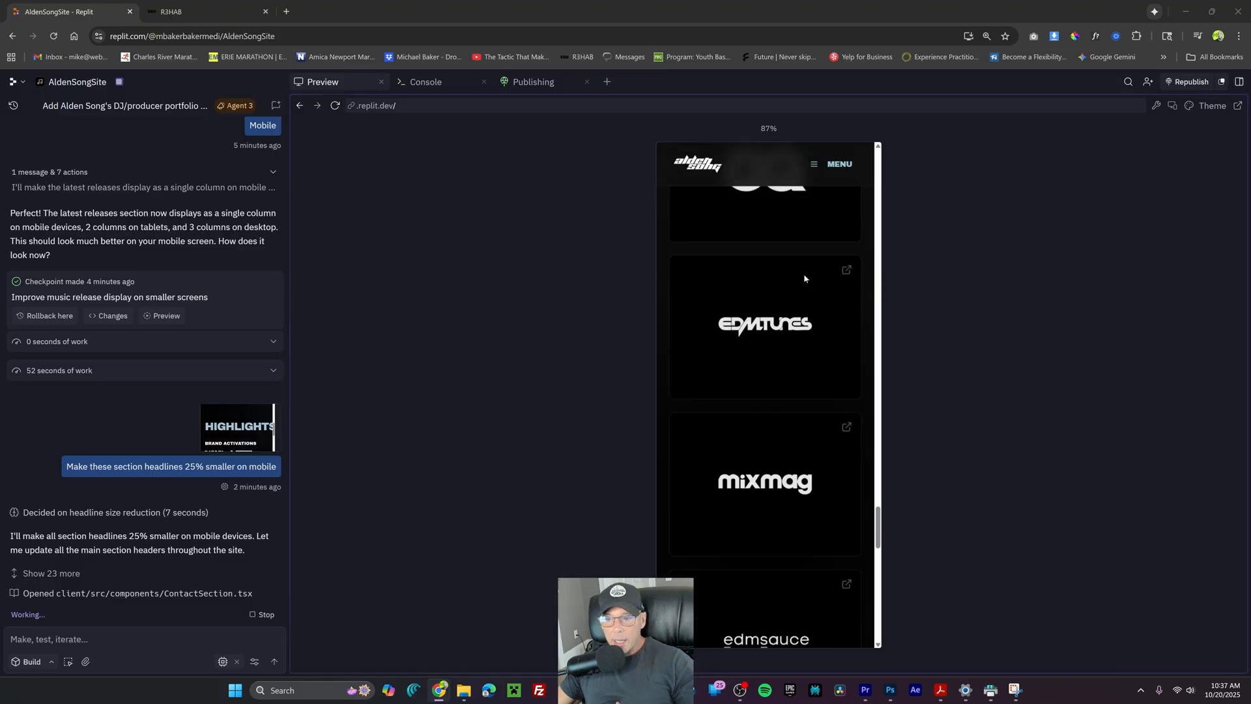
pyautogui.scroll(15, 814, 312)
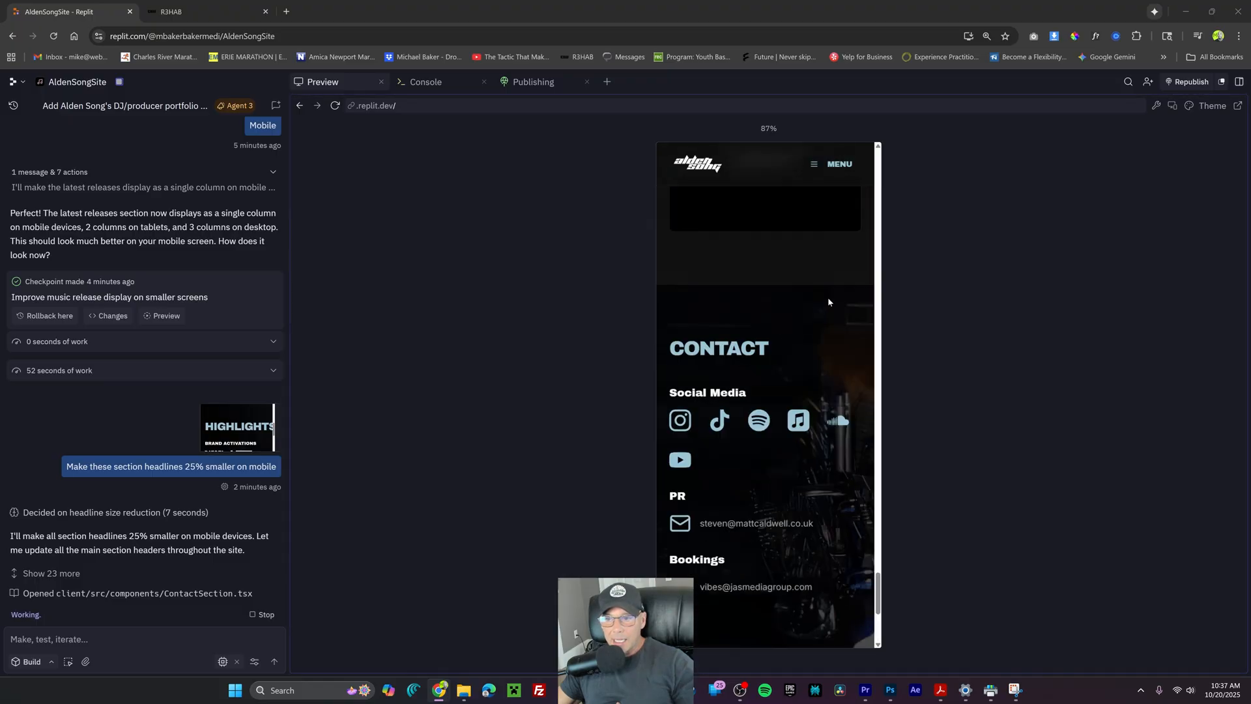
pyautogui.scroll(10, 833, 292)
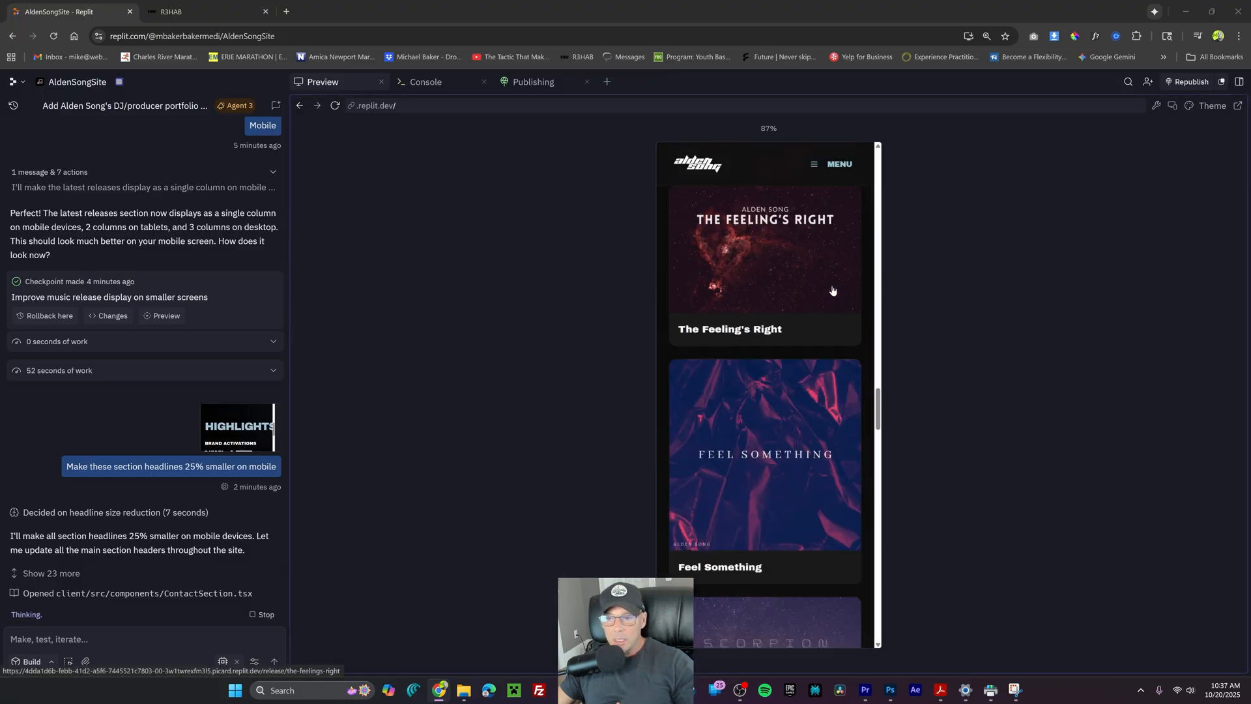
pyautogui.scroll(15, 832, 287)
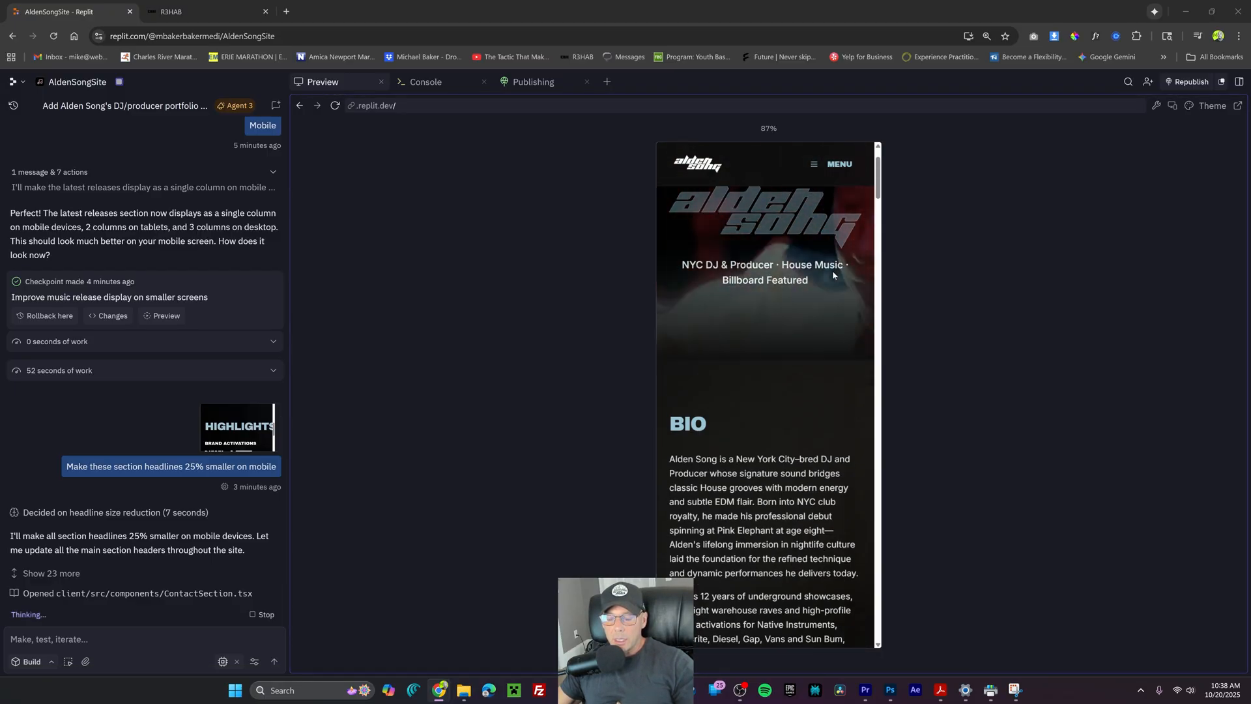
pyautogui.scroll(2, 831, 270)
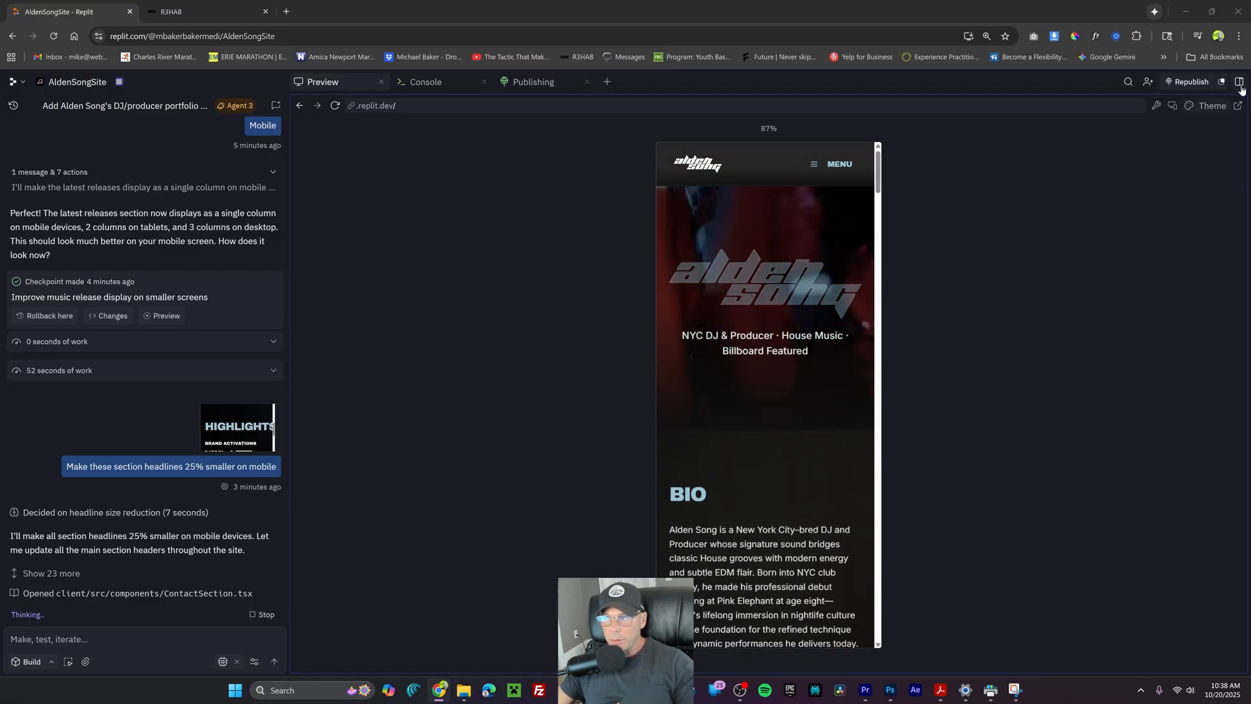
pyautogui.scroll(-20, 825, 368)
pyautogui.scroll(-8, 824, 367)
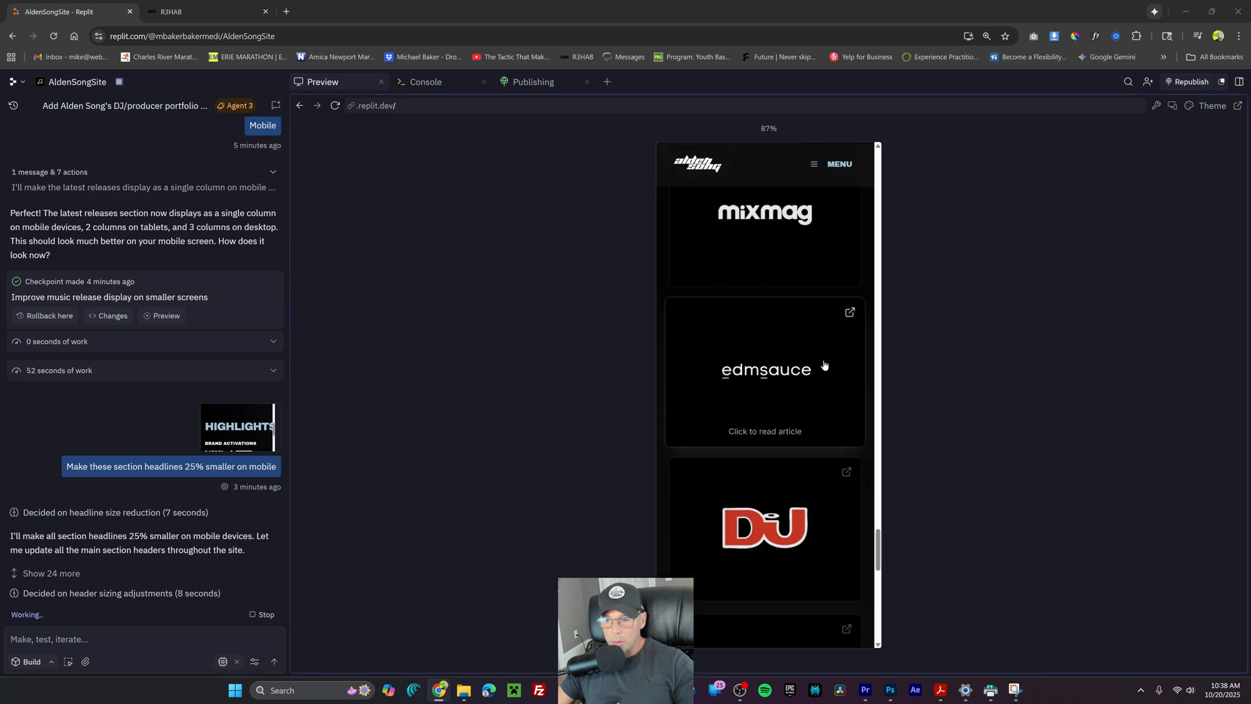
pyautogui.scroll(-4, 851, 455)
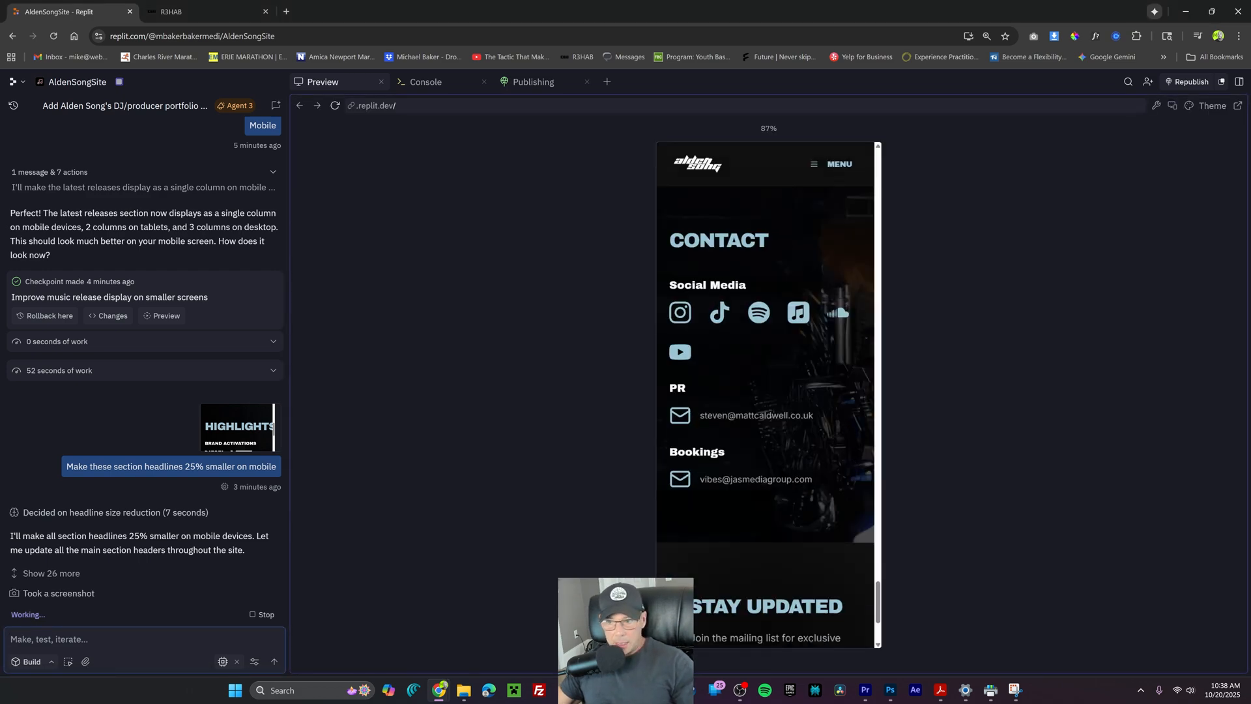
# Send a screenshot of the Contact section's social media icons with the request "make lower socicla icons 2 column on mobile 3 over 3"
pyautogui.press('super+shift+s')
pyautogui.moveTo(659, 269); pyautogui.dragTo(866, 381)
pyautogui.hotkey('ctrl', 'v')
pyautogui.write('make lower socicla icons 2 column on mobile 3 over 3')
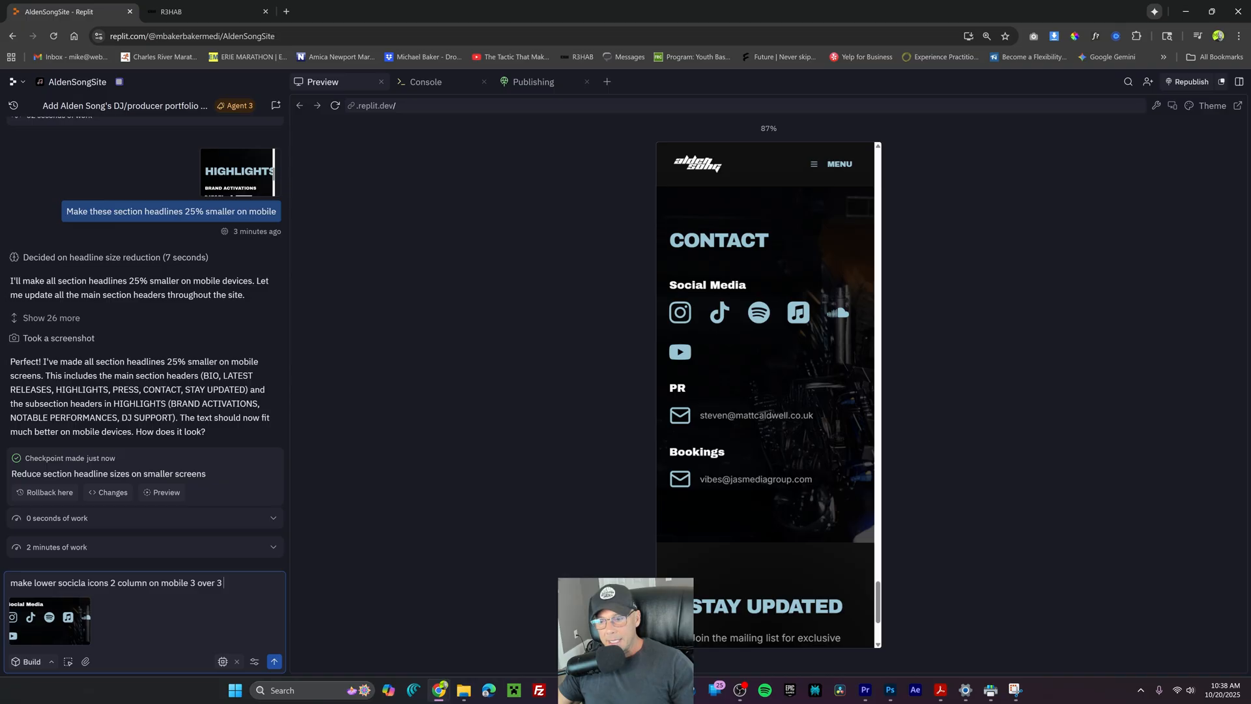
pyautogui.click(275, 661)
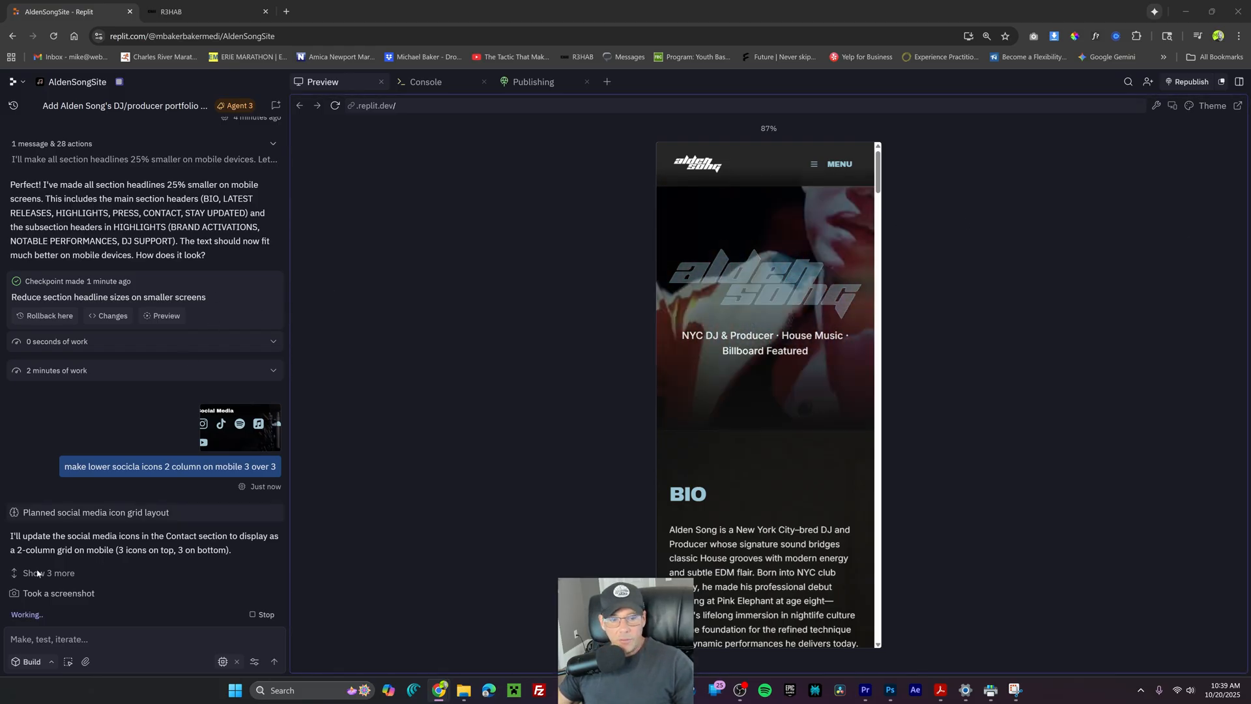
# Draft "Desktop and mobile: Releases- when you click on a track the background is white. Can it be black with a little of the cover art bleeding through?"
pyautogui.write('Releases- when you click on a track the background is white. Can it be black with a little of the cover art bleeding through?')
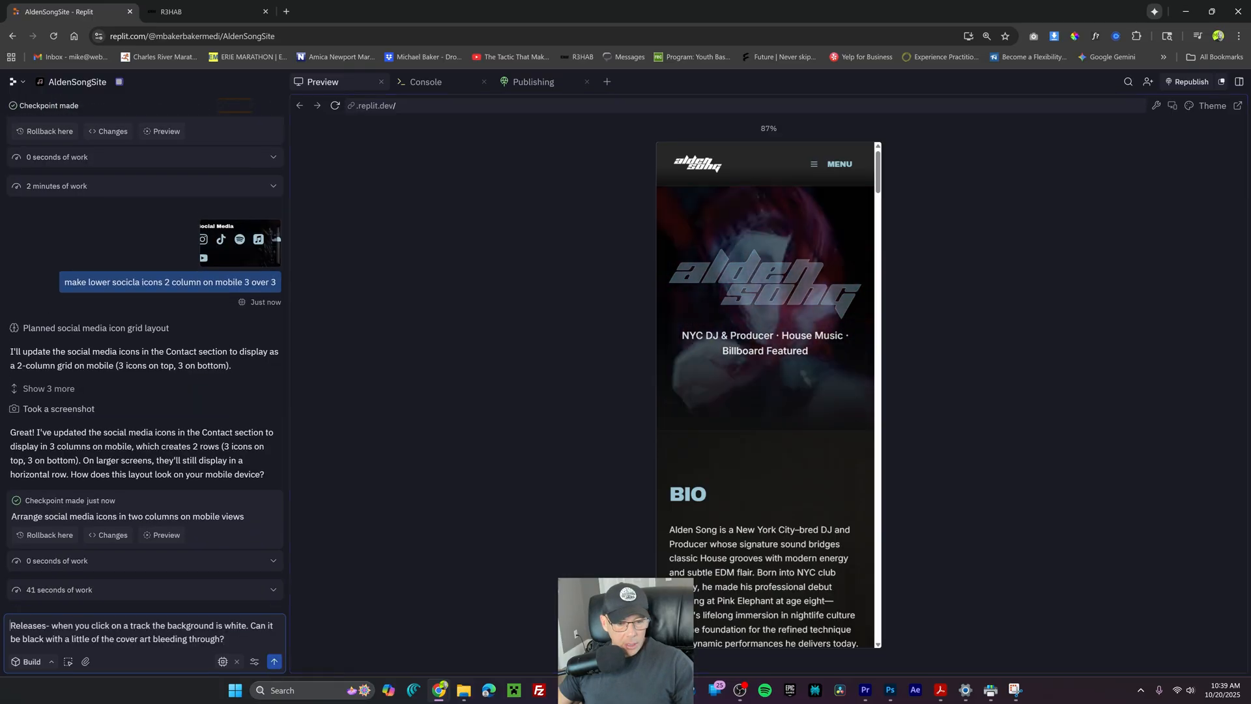
pyautogui.hotkey('ctrl', 'Home')
pyautogui.write('Desktop and mobile:')
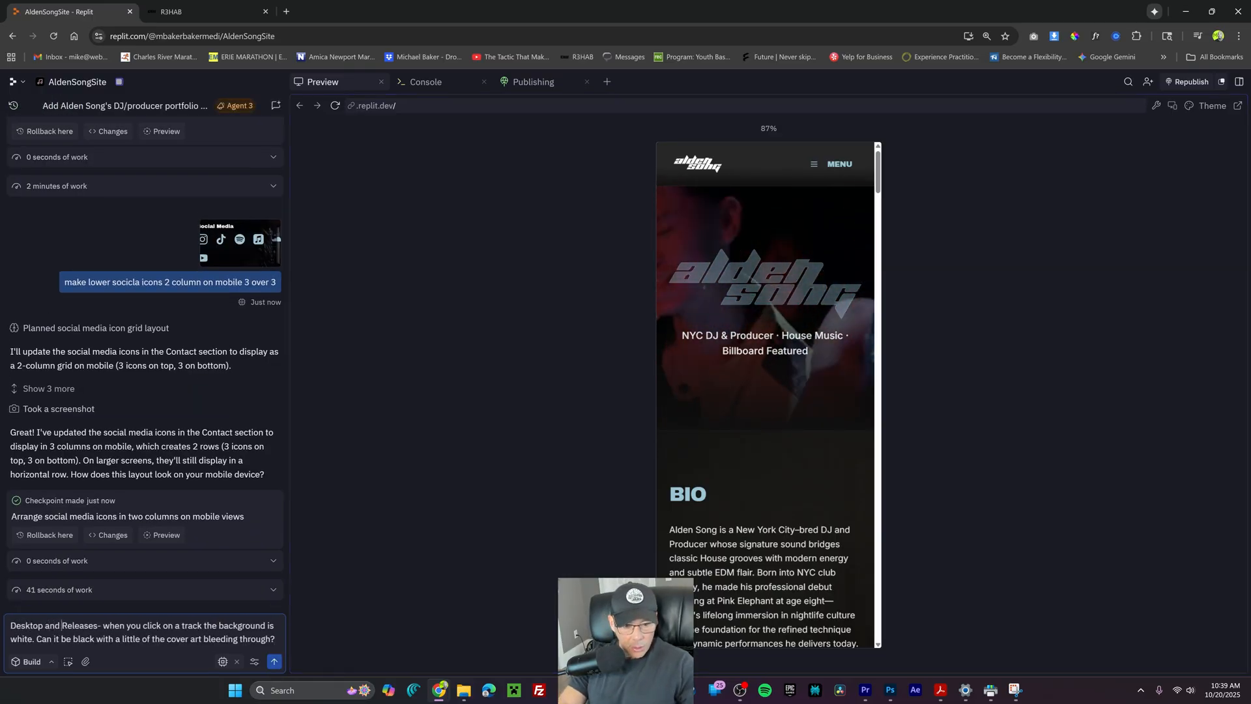
# Switch the preview to the desktop layout and open the Spin release page from the music section
pyautogui.click(1175, 109)
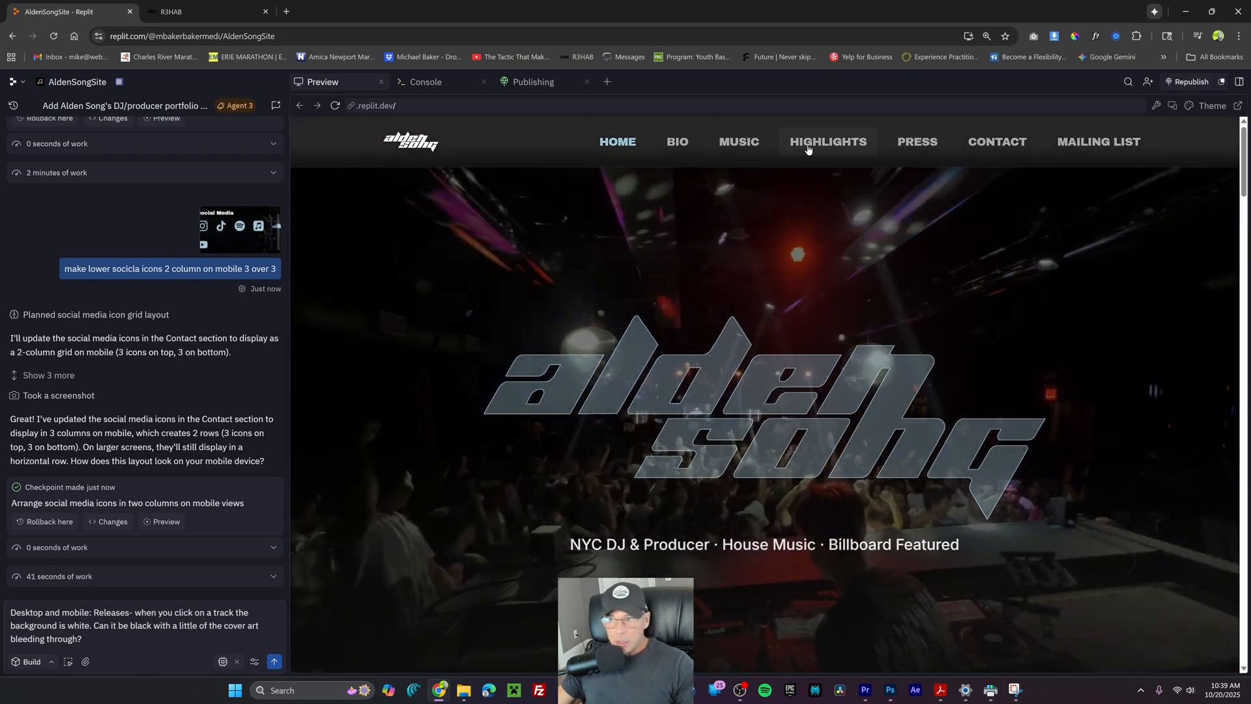
pyautogui.click(739, 142)
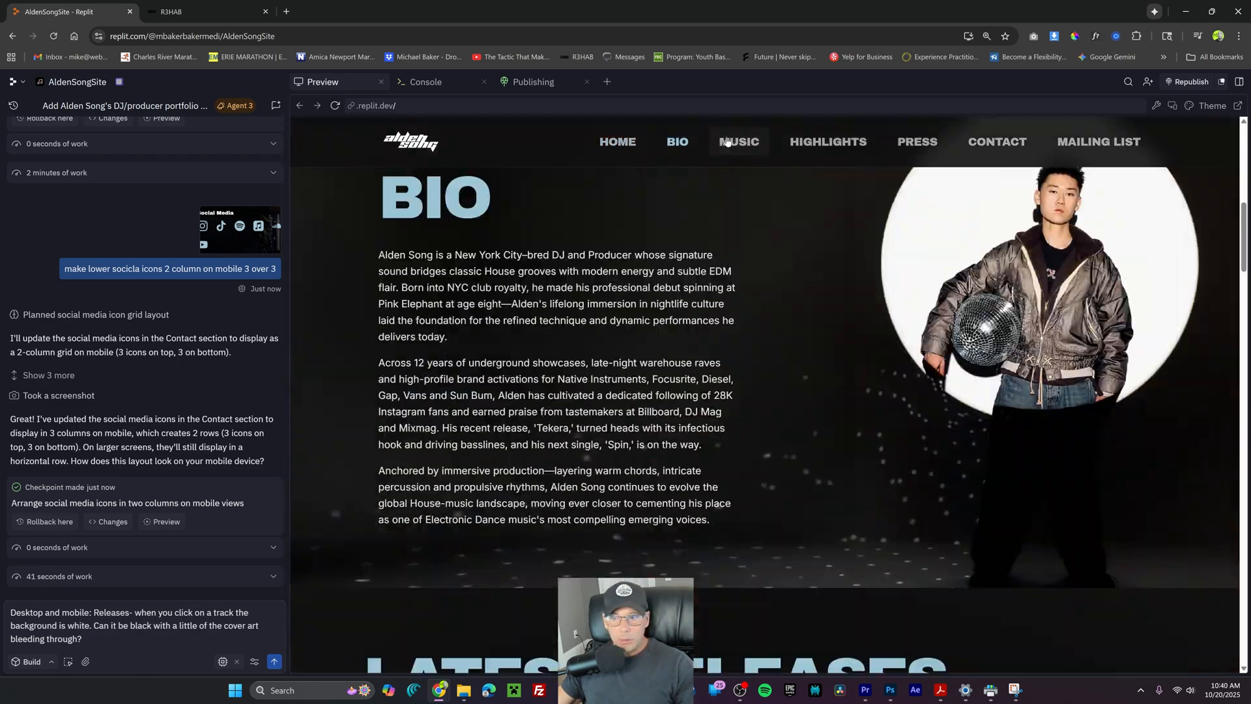
pyautogui.click(508, 391)
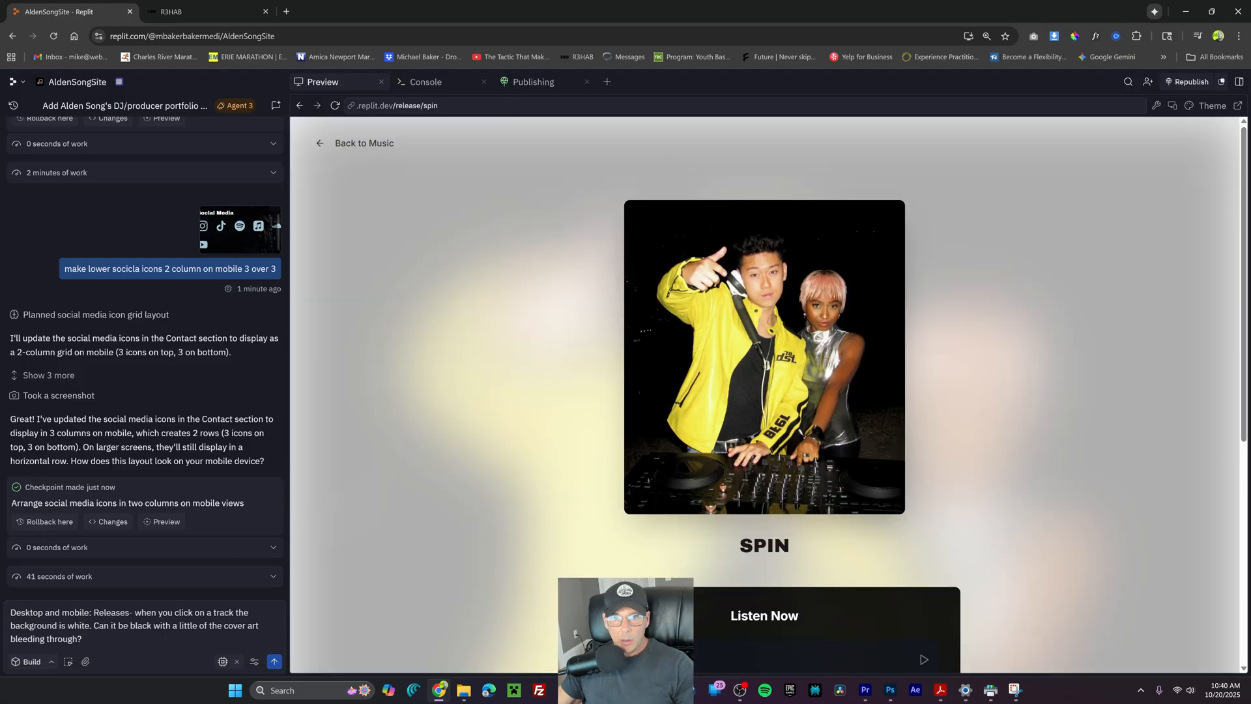
# In the drafted request, replace "Releases" with ".release page template" and "white" with "light and very blurred"
pyautogui.doubleClick(113, 613)
pyautogui.write('.release')
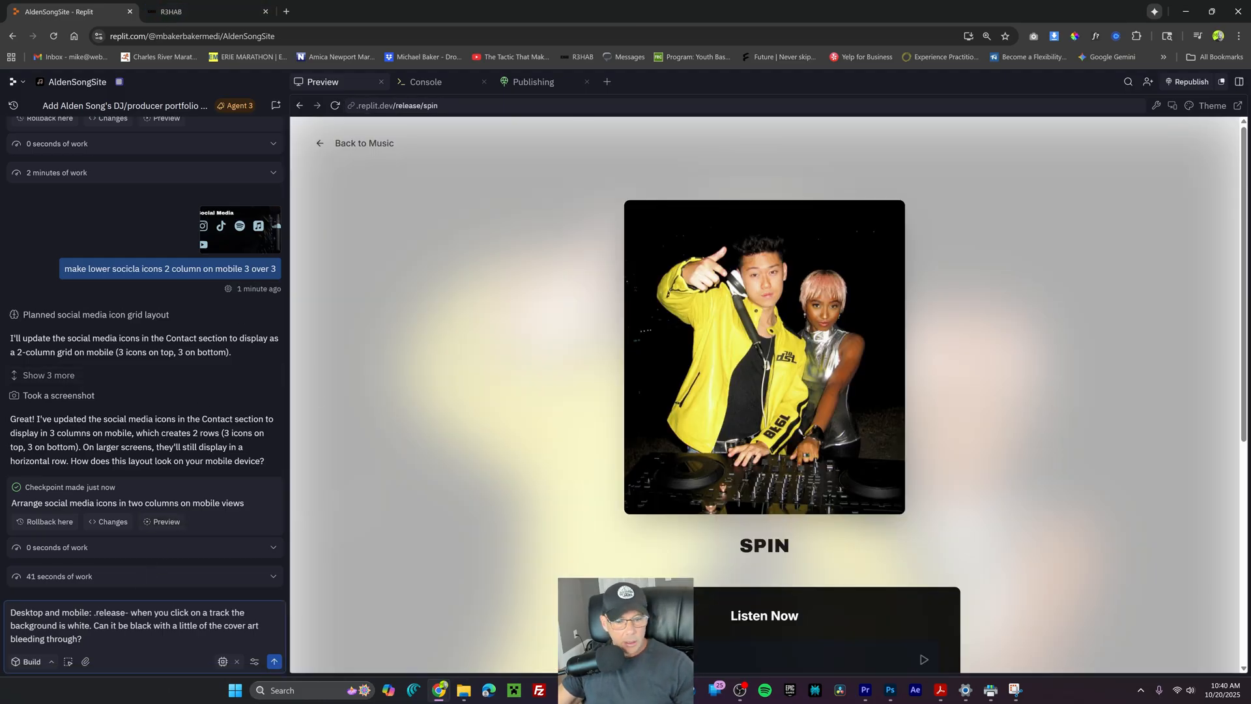
pyautogui.write(' page template')
pyautogui.hotkey('ctrl', 'Right')
pyautogui.hotkey('ctrl', 'shift', 'Right')
pyautogui.hotkey('ctrl', 'shift', 'Right')
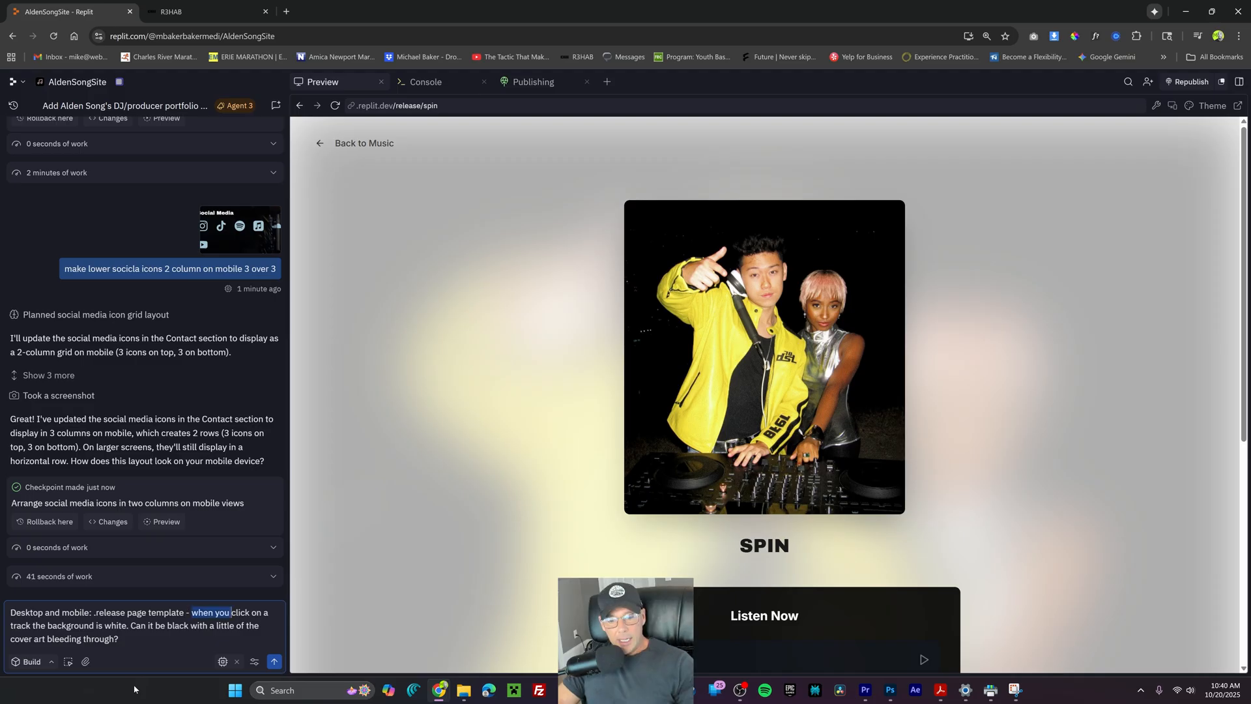
pyautogui.press('Right')
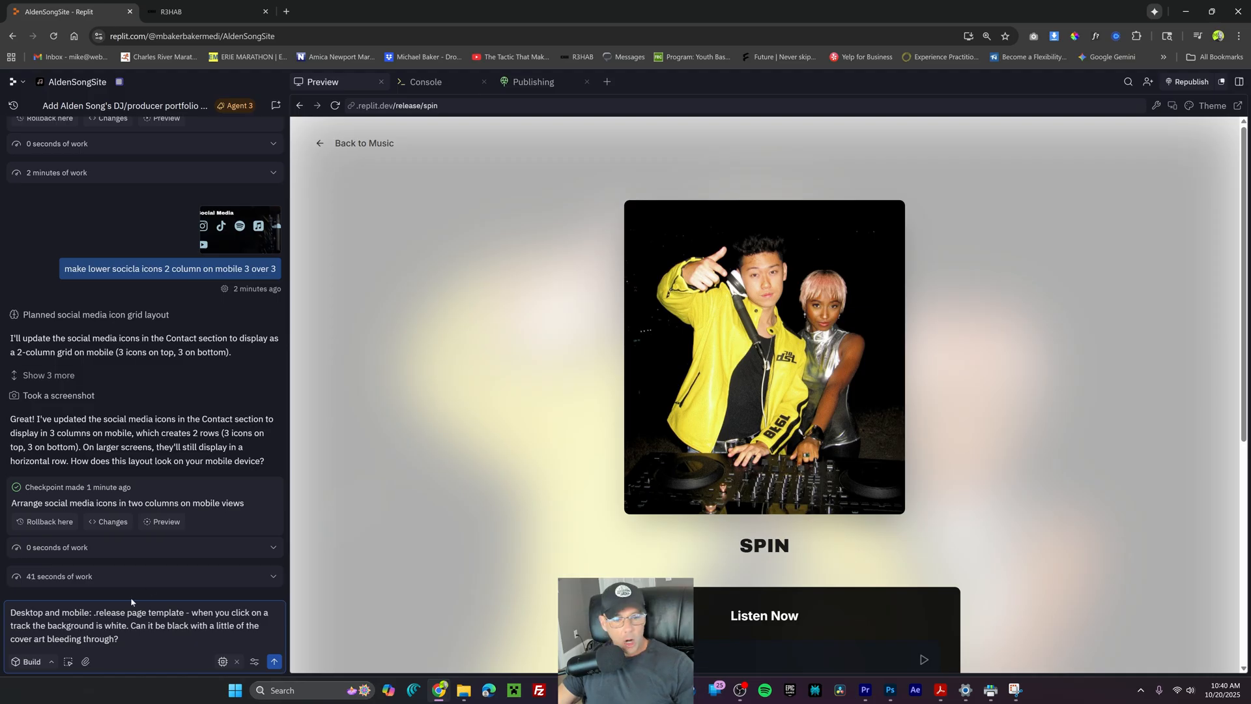
pyautogui.doubleClick(119, 625)
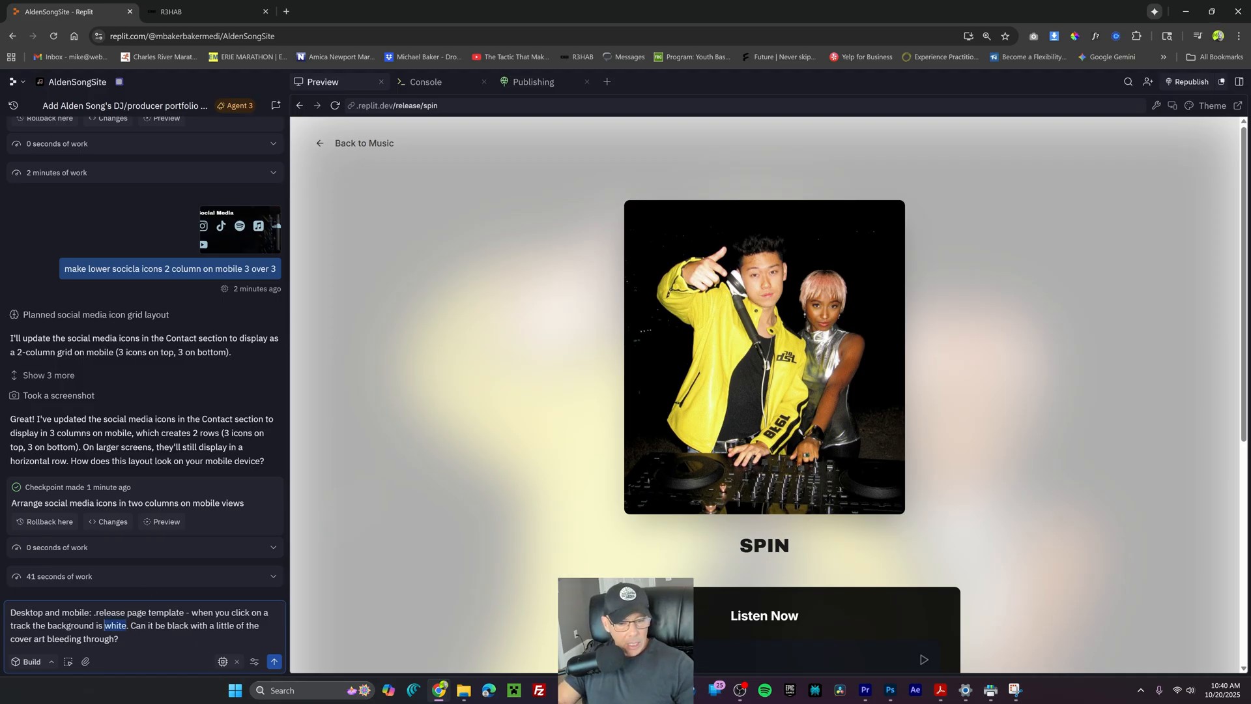
pyautogui.write('light and very blurred')
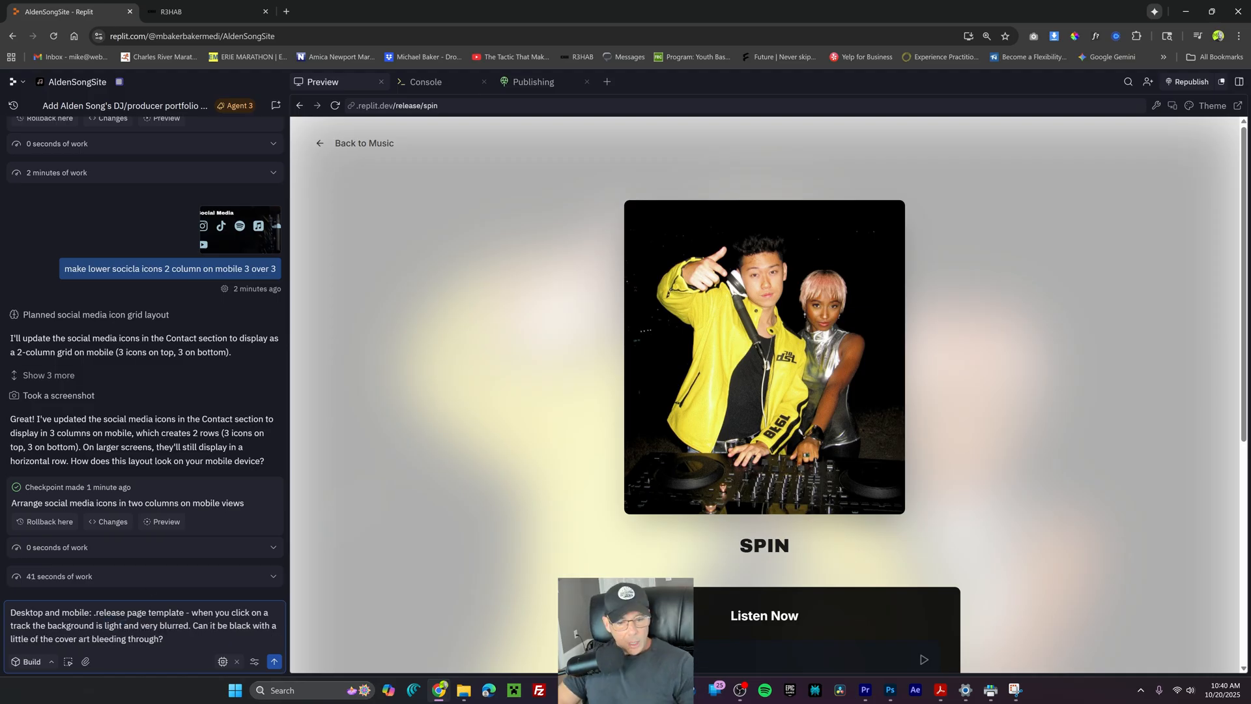
# Reword the request to ask for "a dark overlay", add "And less blur.", change ".release" to "/release", and send it to the agent
pyautogui.doubleClick(239, 625)
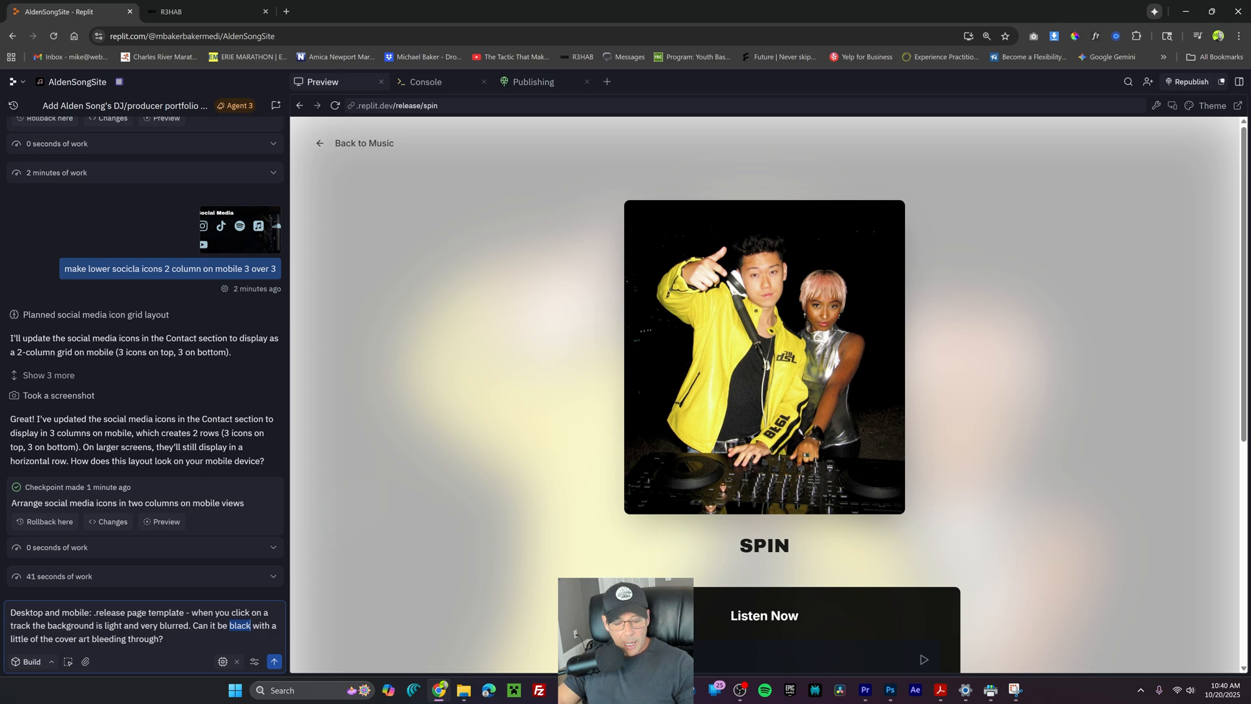
pyautogui.write('a dark overl')
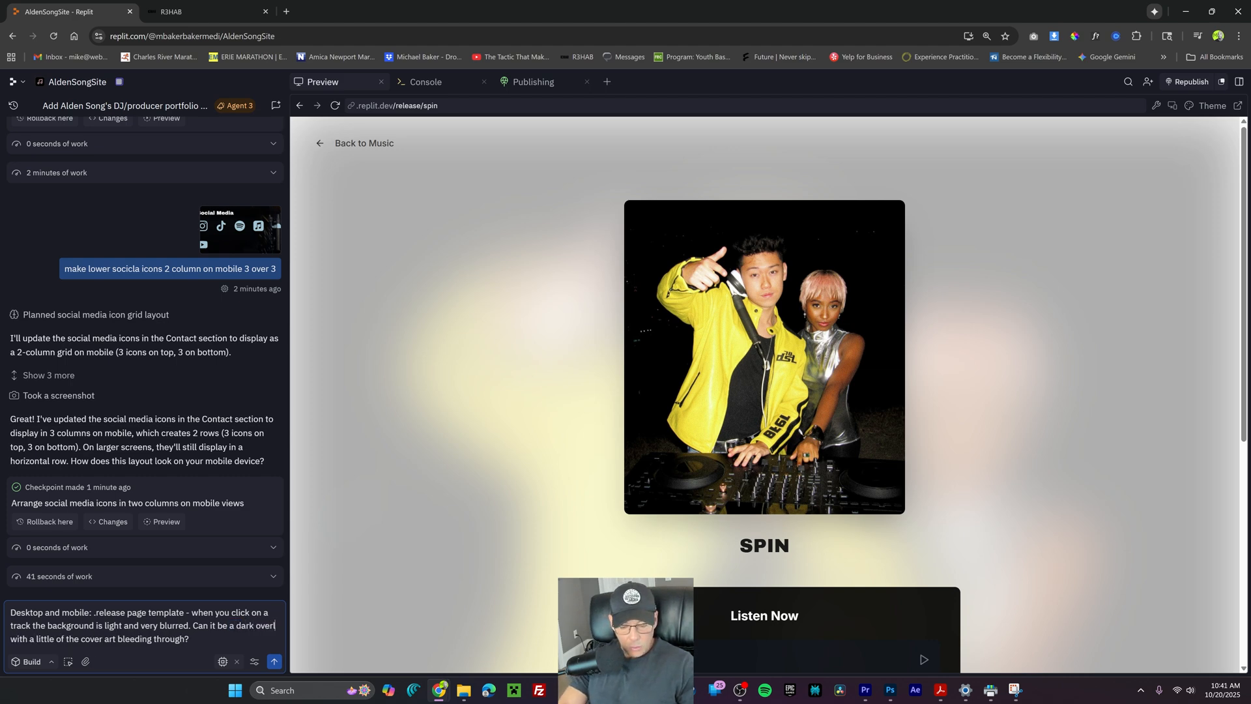
pyautogui.write('ay')
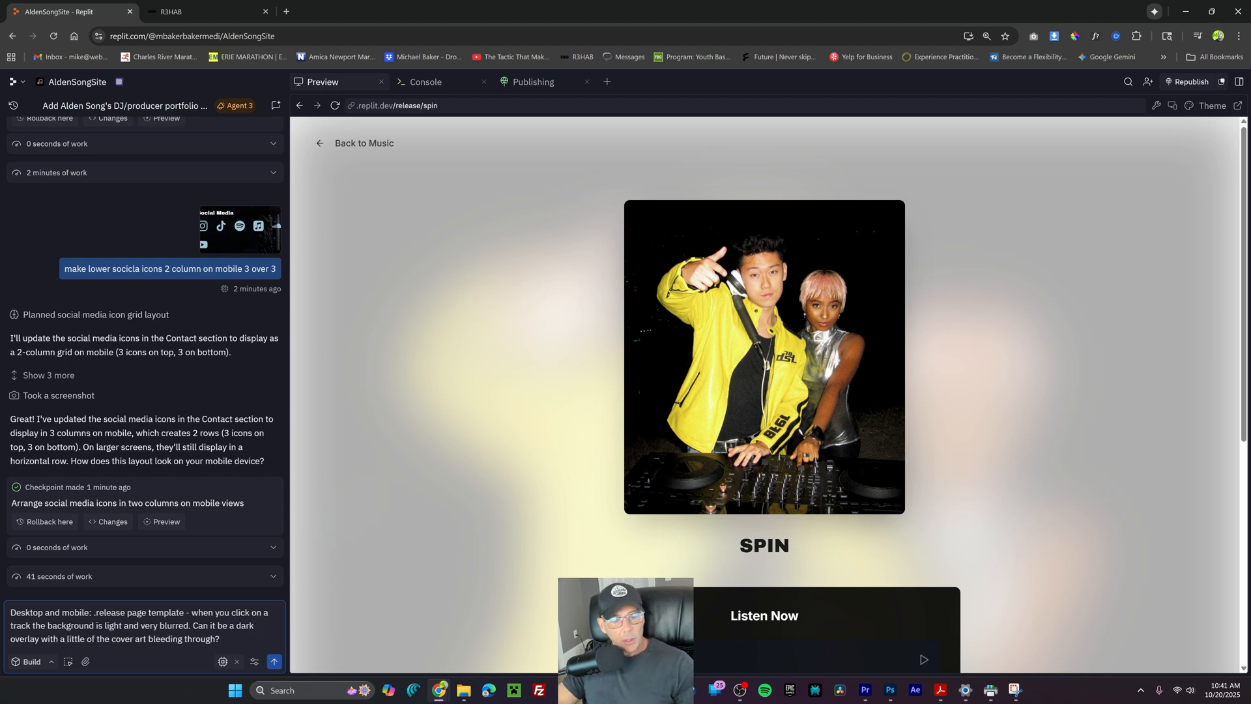
pyautogui.write(' And less bl')
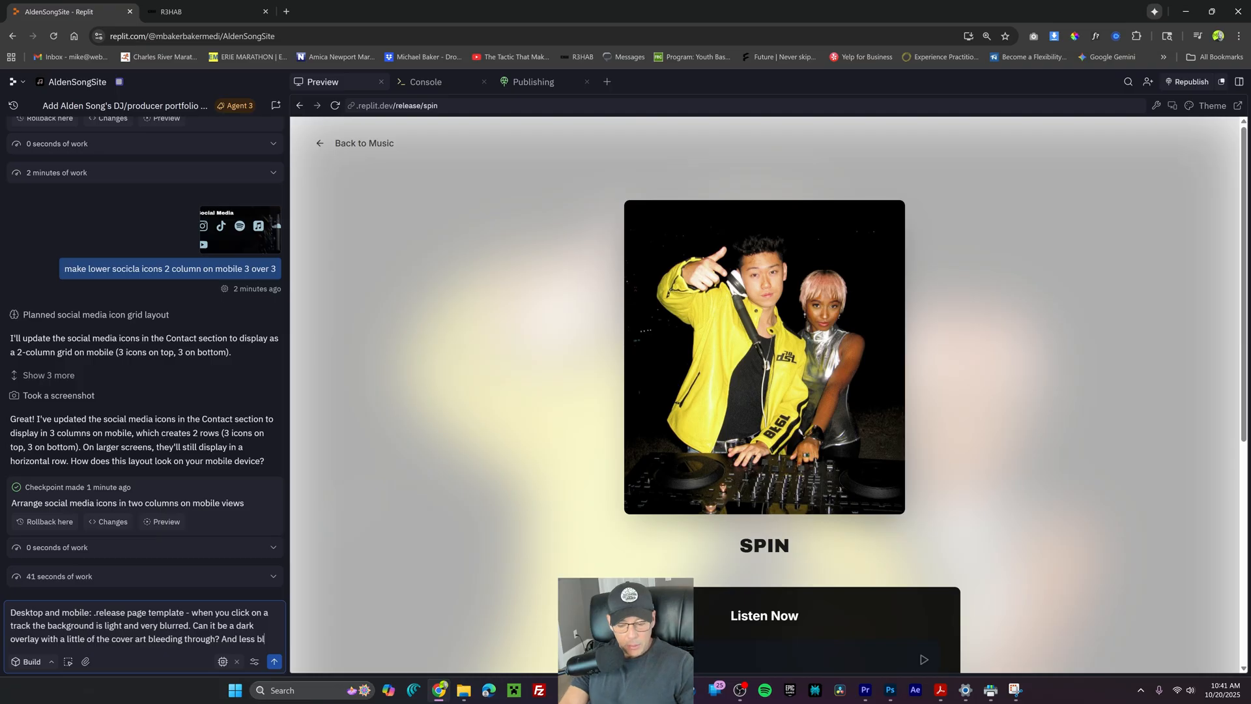
pyautogui.write('ur.')
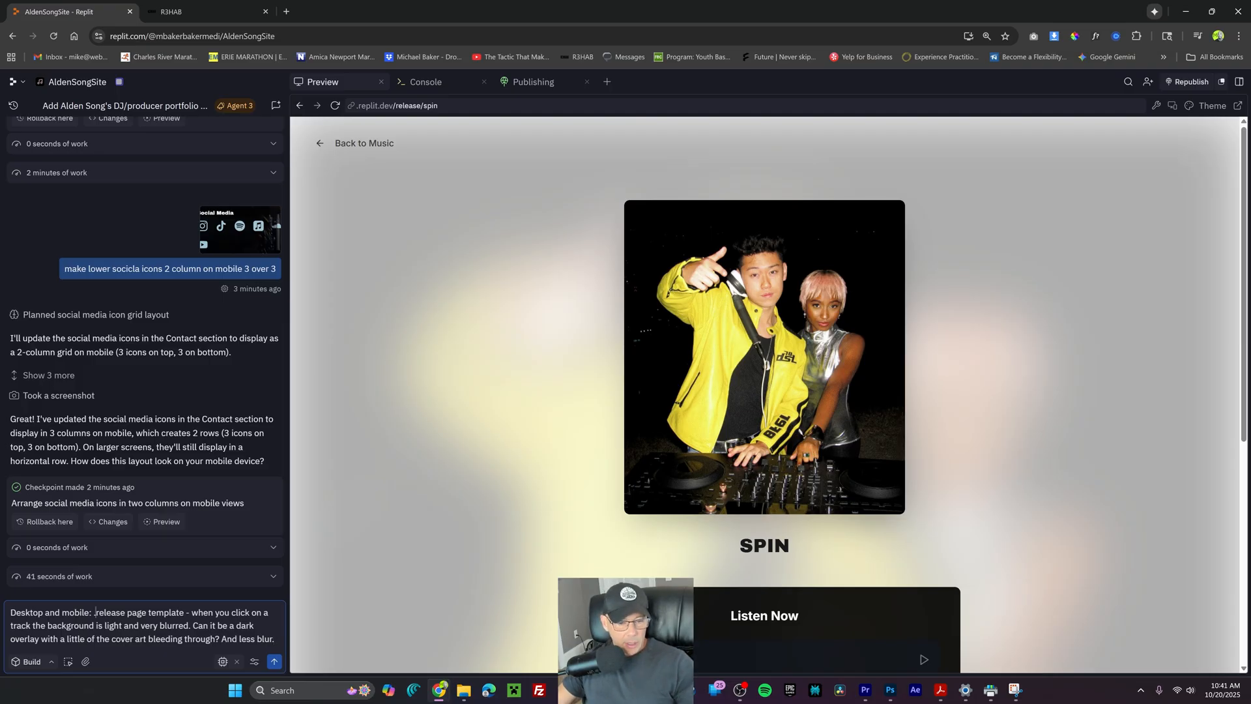
pyautogui.write('/')
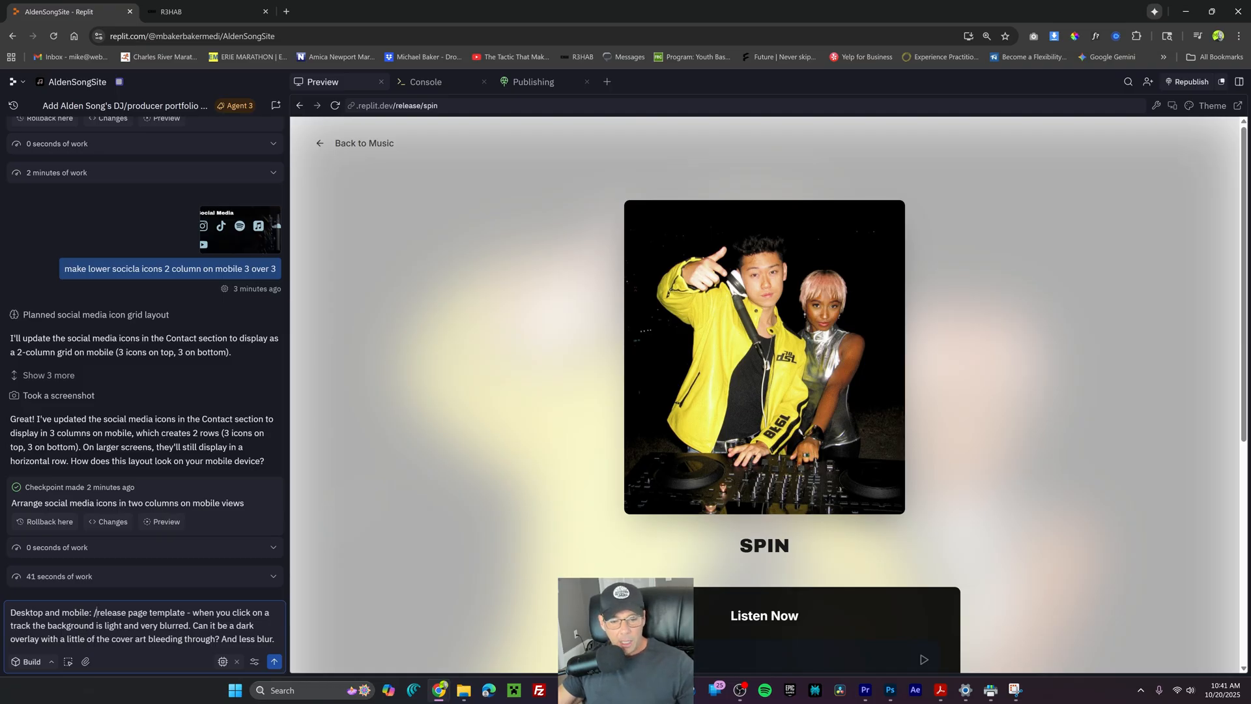
pyautogui.click(275, 661)
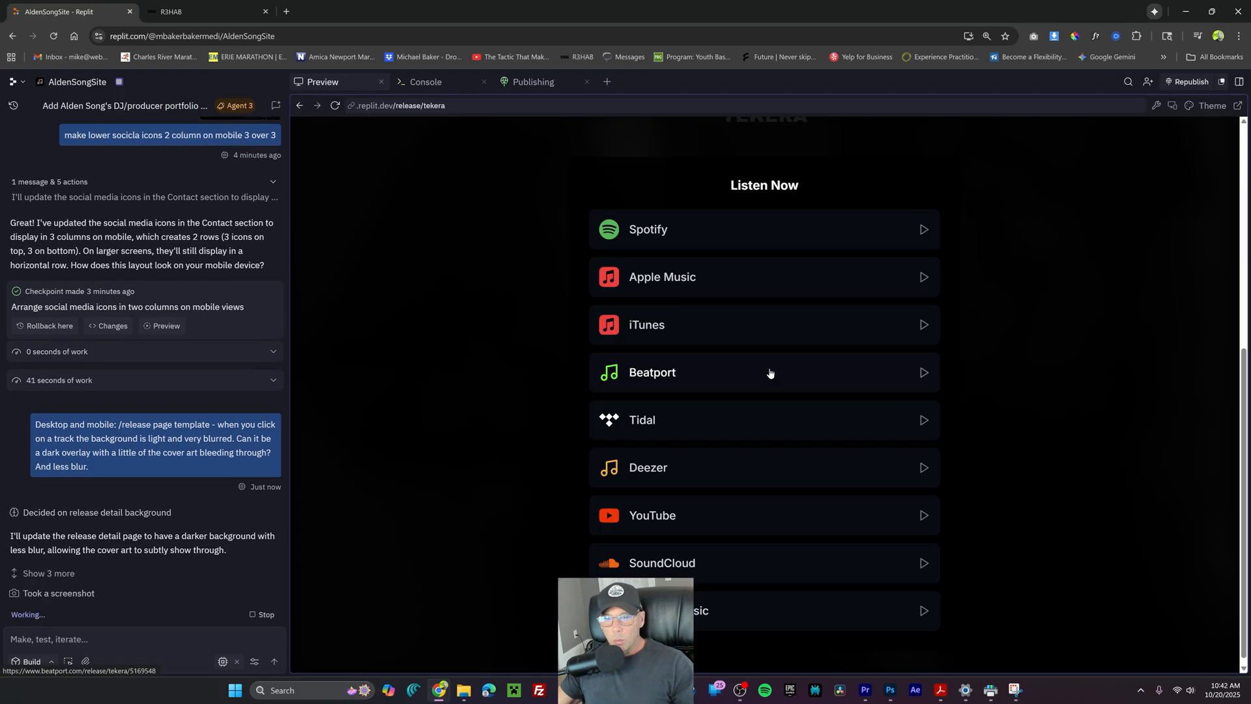
# Check the top of the Tekera release page and send the agent "A bit too dark let more cover art show"
pyautogui.scroll(6, 771, 373)
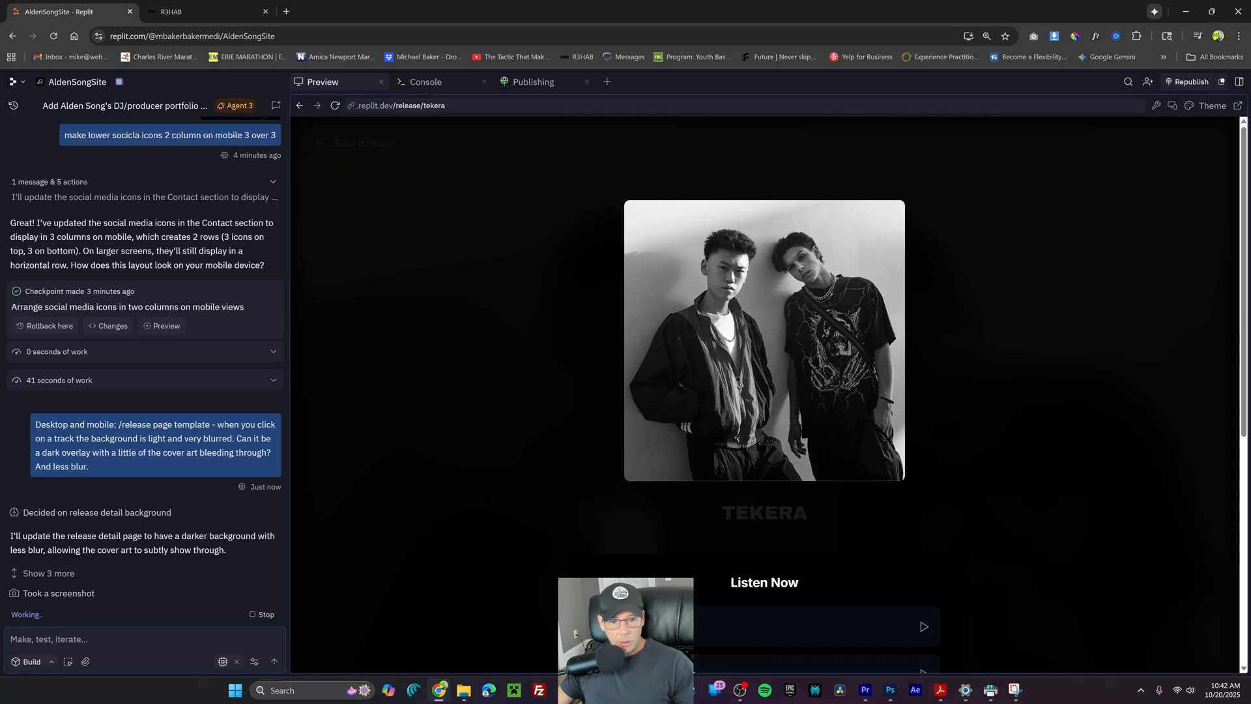
pyautogui.write('A bit too dark let more cover art show')
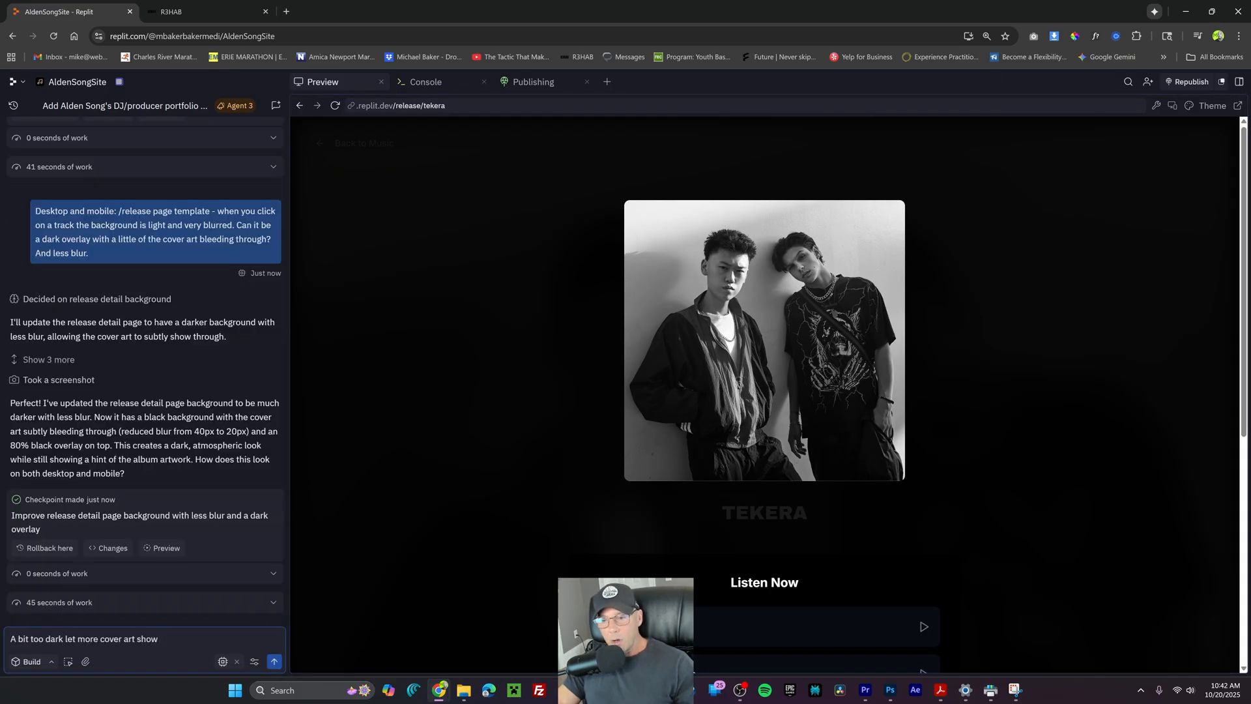
pyautogui.press('Return')
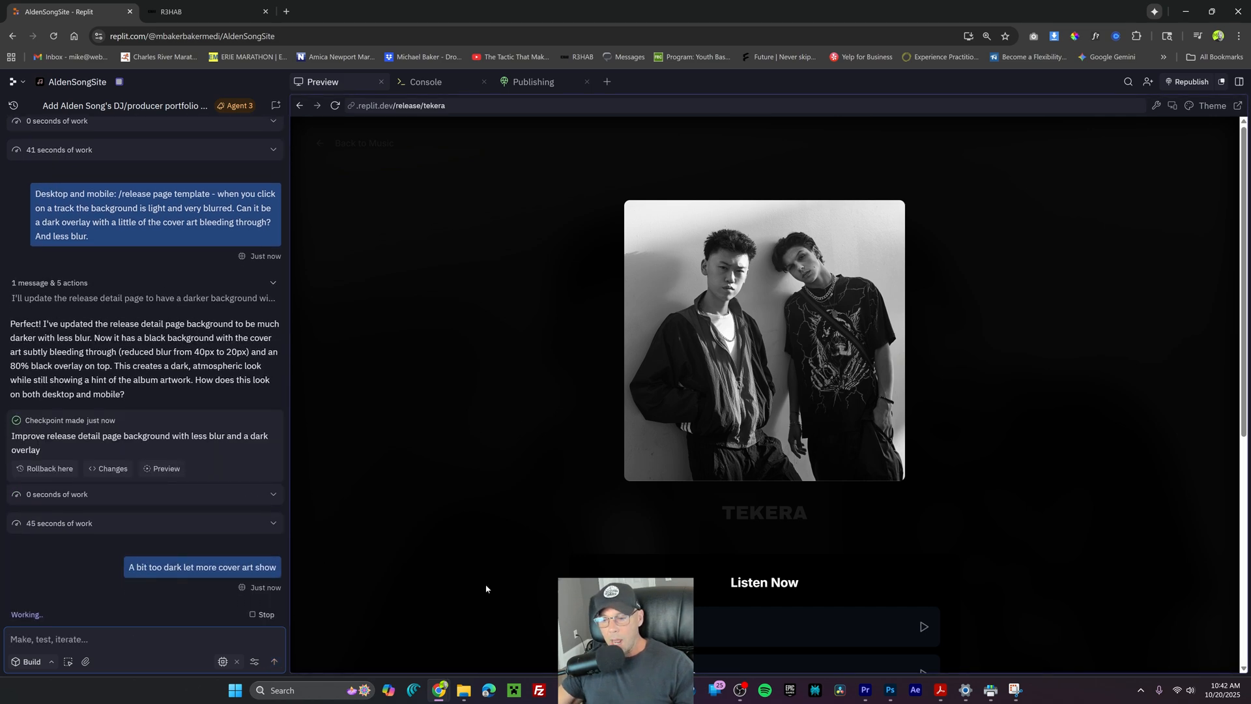
# Try the Back to Music link on the Tekera page and send the agent "Just a touch less blur"
pyautogui.moveTo(781, 583); pyautogui.dragTo(748, 581)
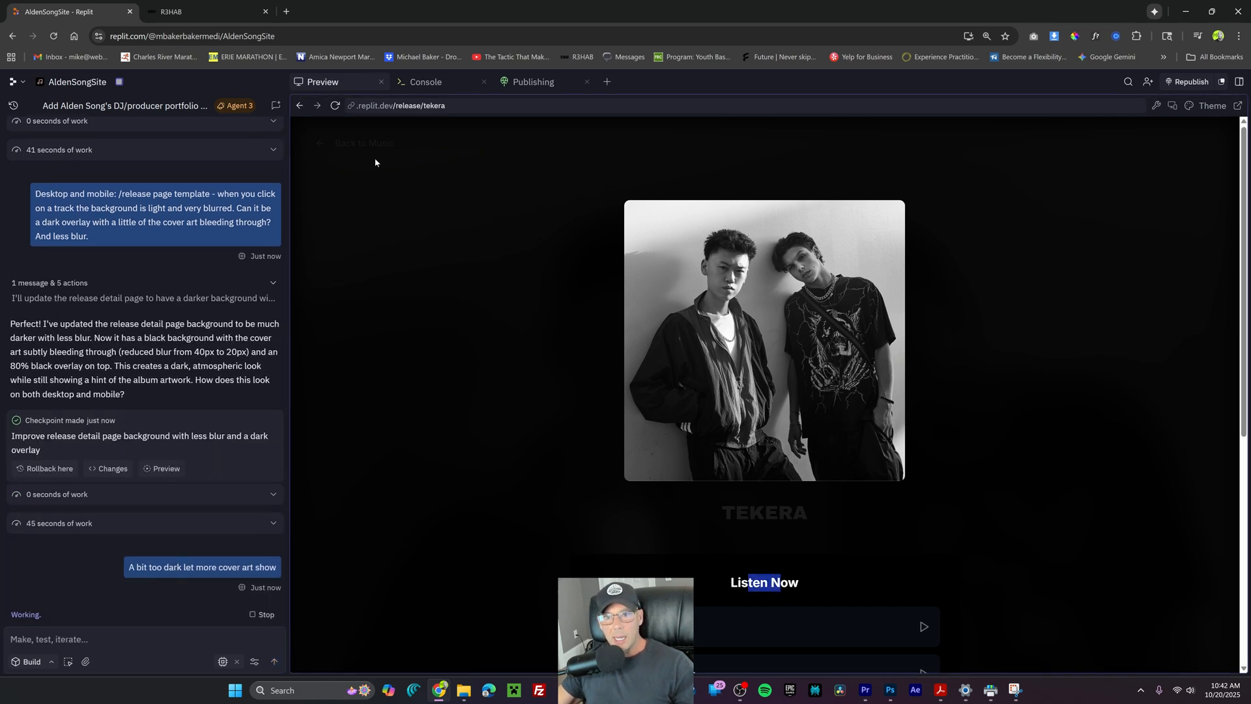
pyautogui.click(363, 143)
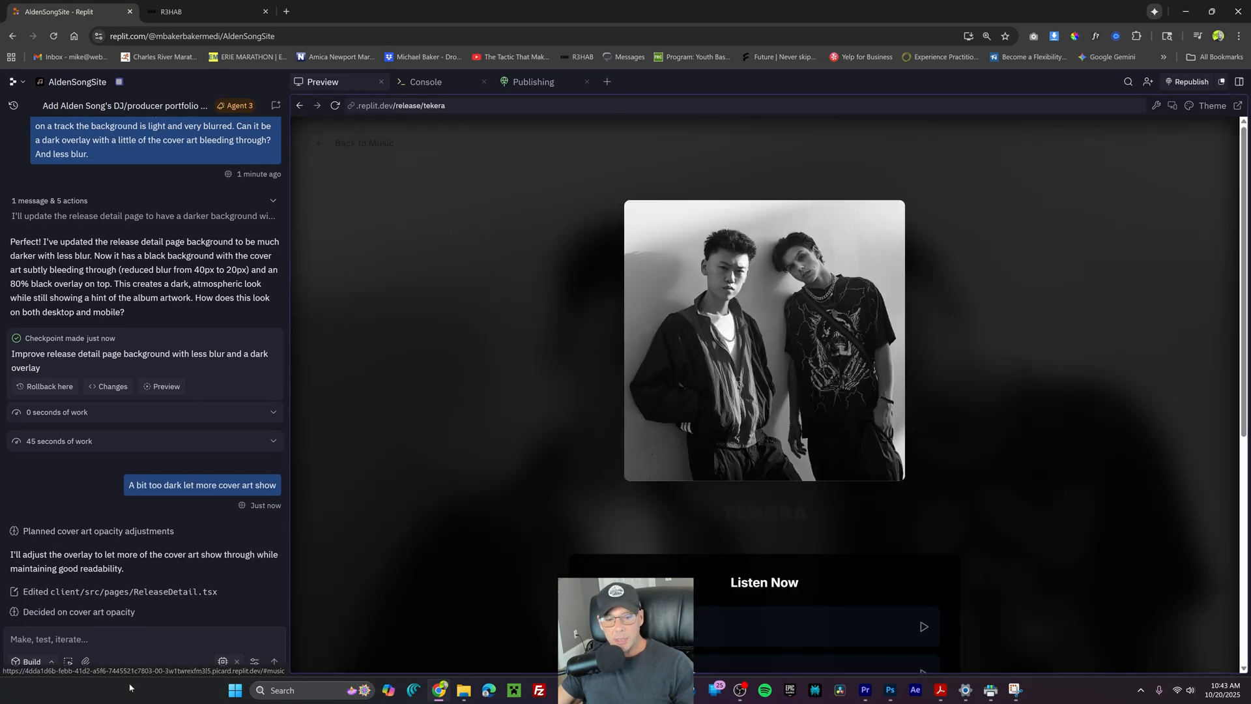
pyautogui.write('Just a touch less blur')
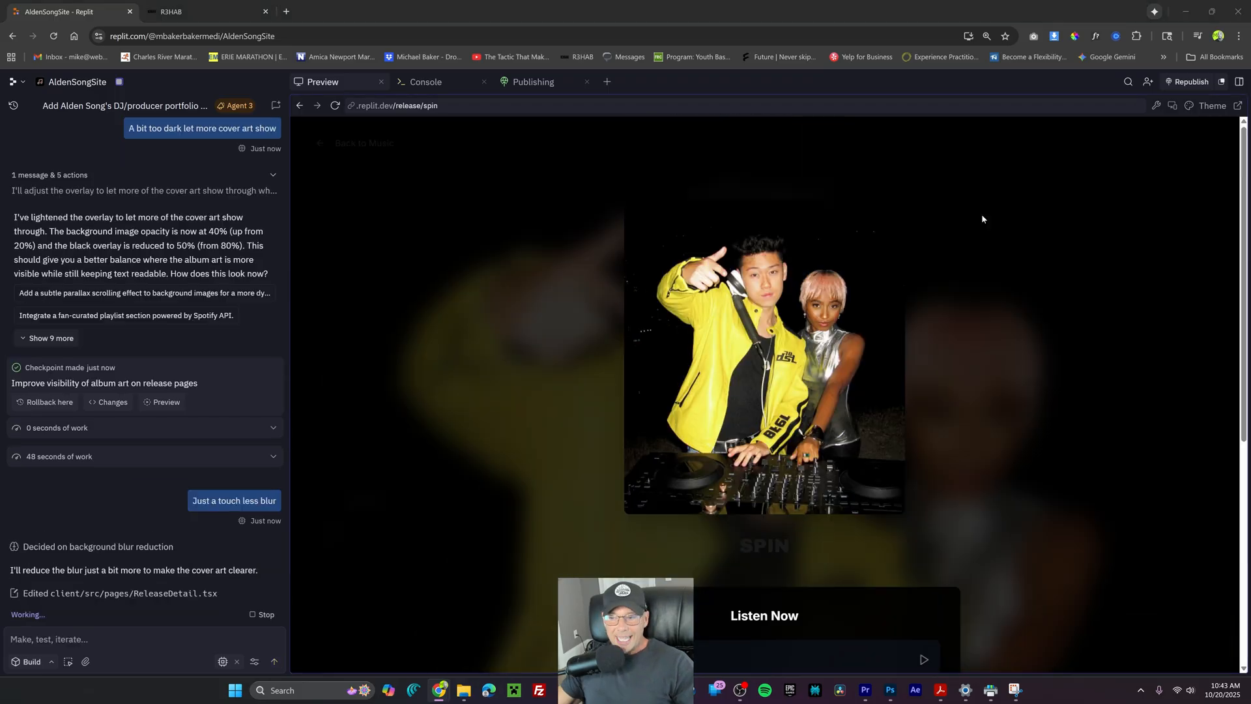
# Find the latest releases on the home page and open the Spin release page
pyautogui.scroll(-6, 982, 215)
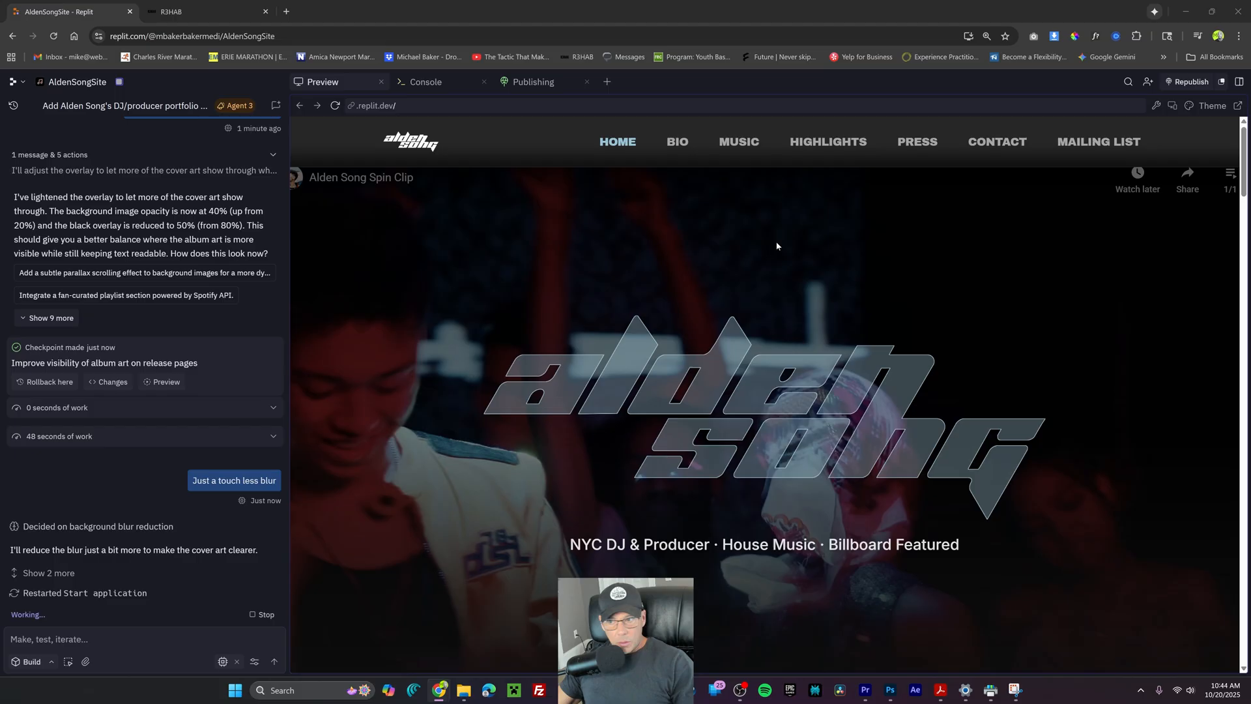
pyautogui.scroll(-15, 734, 312)
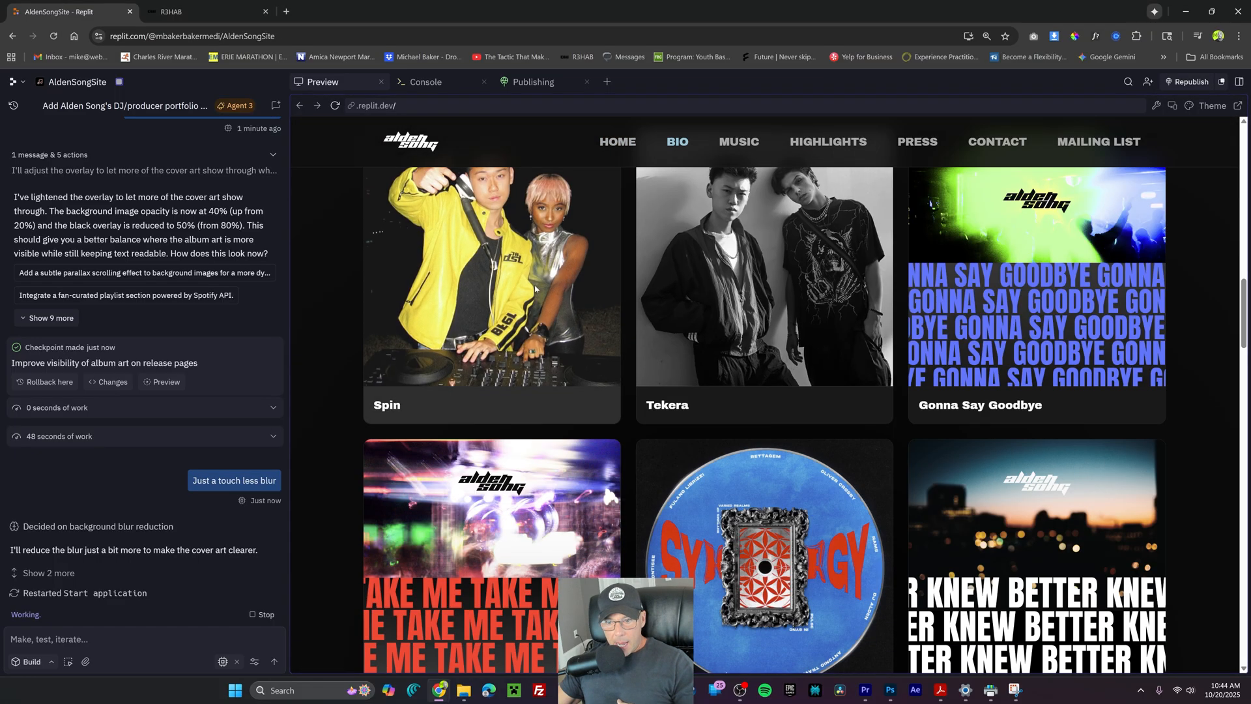
pyautogui.click(534, 284)
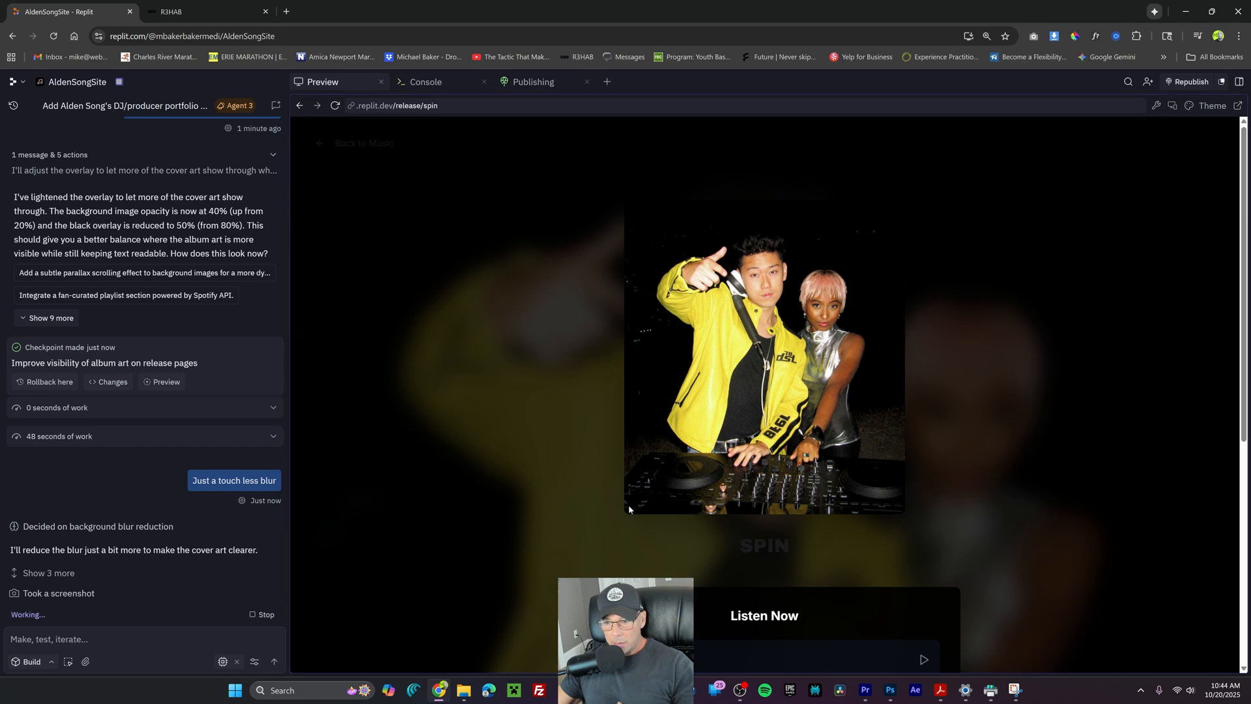
# Draft "Give me a 1 px outline around image to make it stand out." and "Adjust the button colors Back to Music to be light over dark"
pyautogui.write('Give me a 1 p')
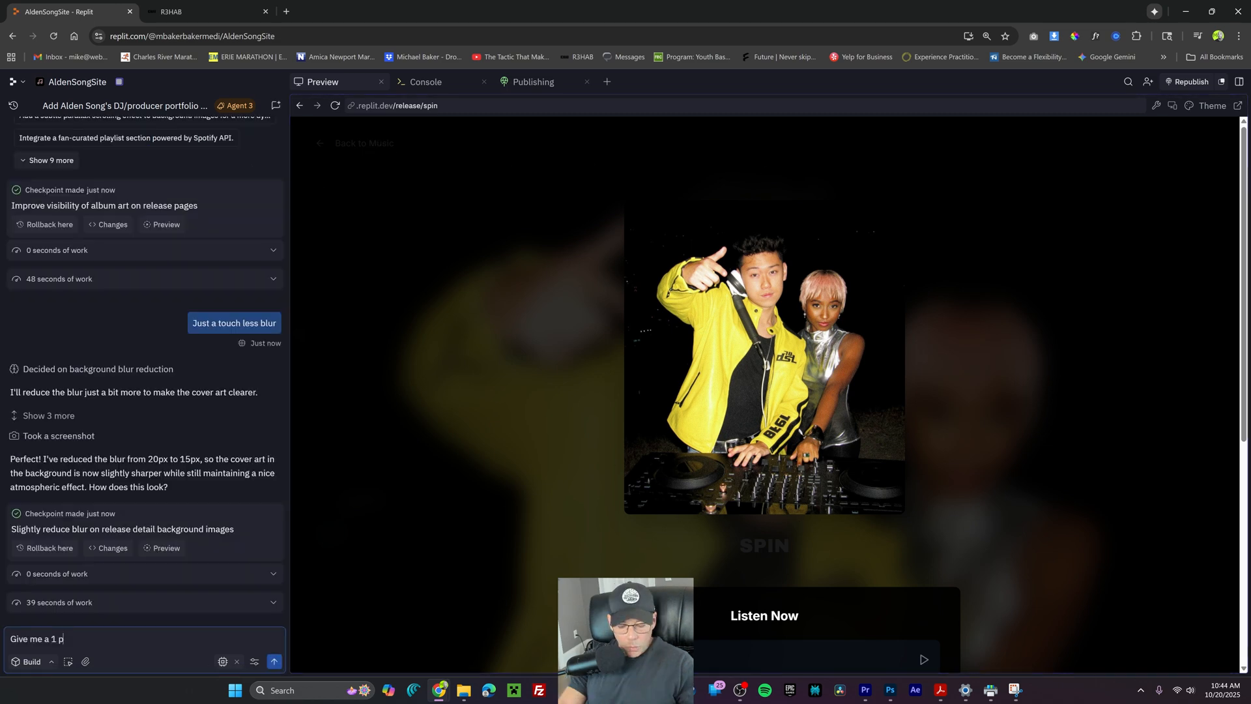
pyautogui.write('x outline around image to make it stand out.')
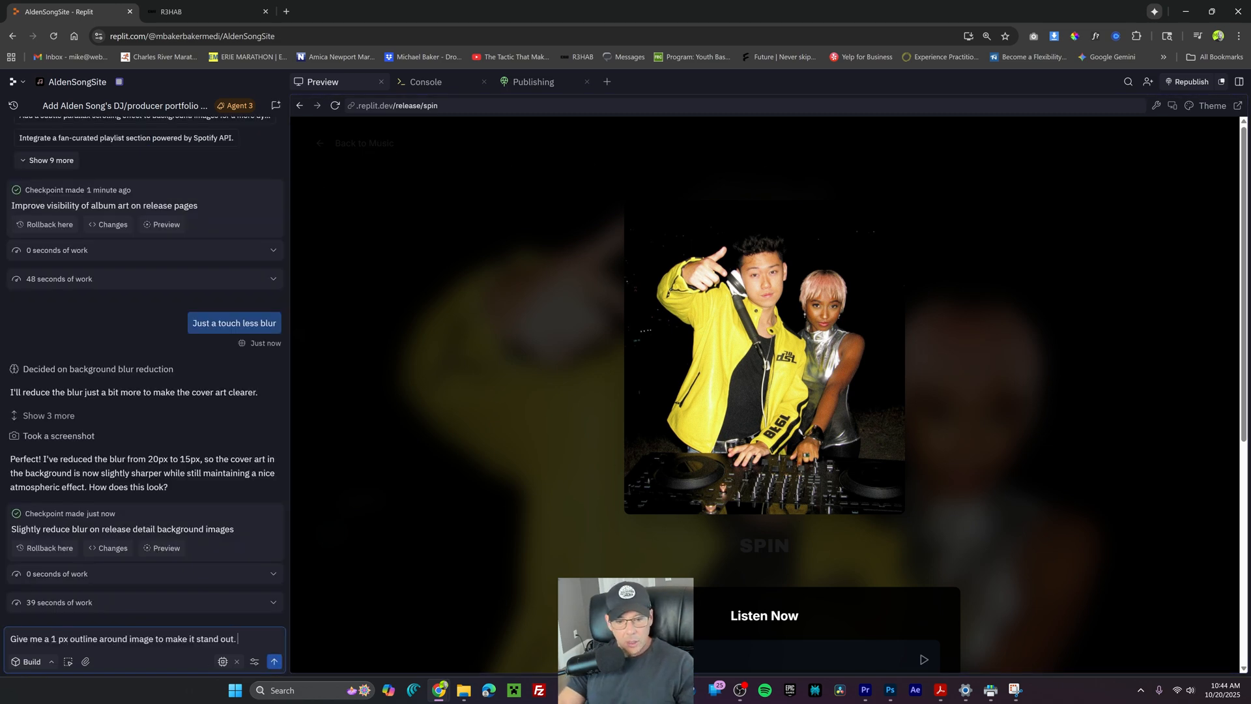
pyautogui.hotkey('shift', 'Return')
pyautogui.write('Adjust the ')
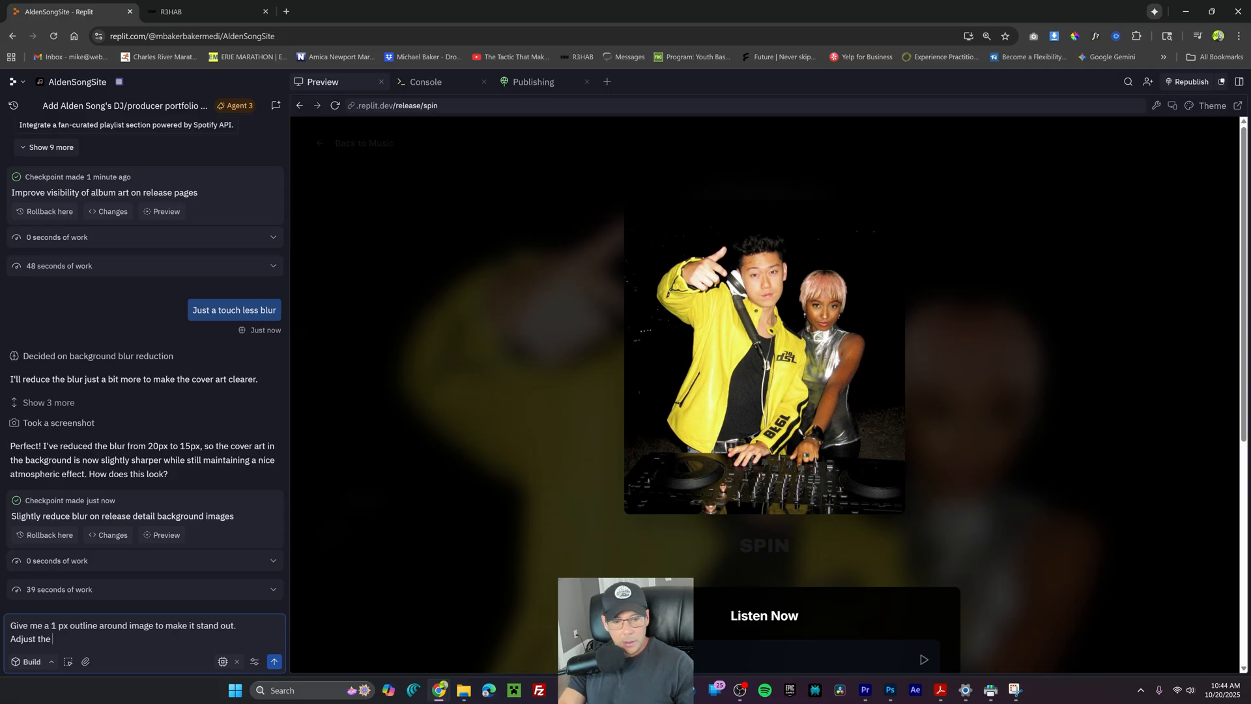
pyautogui.write('button colors Back to Music to be light over dark')
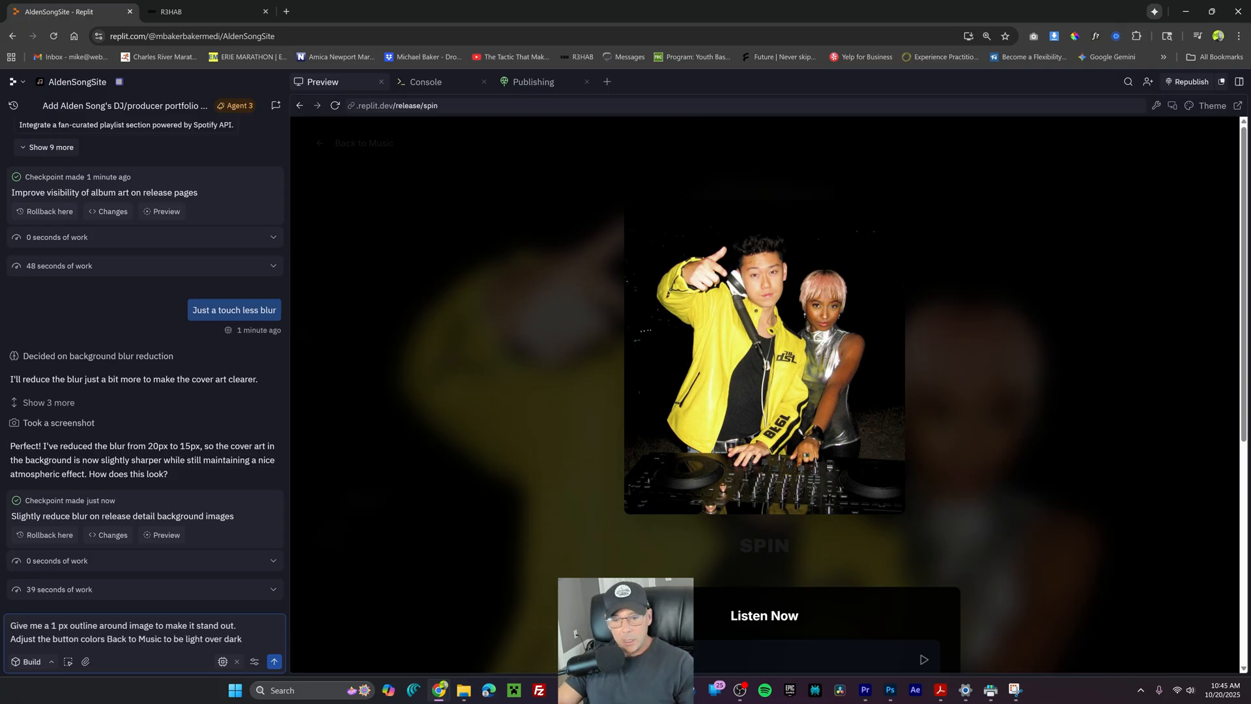
# Add a third line, "Adjust title to be light over dark", reusing the wording of the line above
pyautogui.hotkey('shift', 'Return')
pyautogui.write('Adjust title')
pyautogui.moveTo(163, 625); pyautogui.dragTo(242, 626)
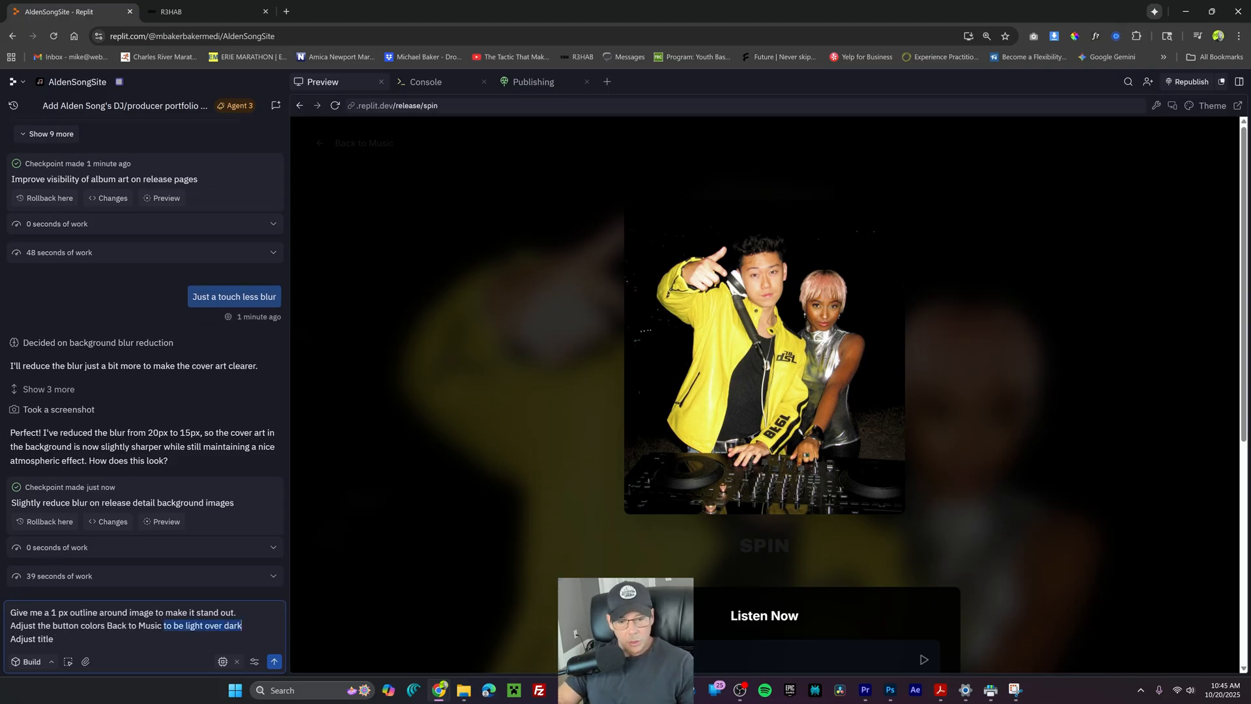
pyautogui.hotkey('ctrl', 'c')
pyautogui.press('Down')
pyautogui.hotkey('ctrl', 'v')
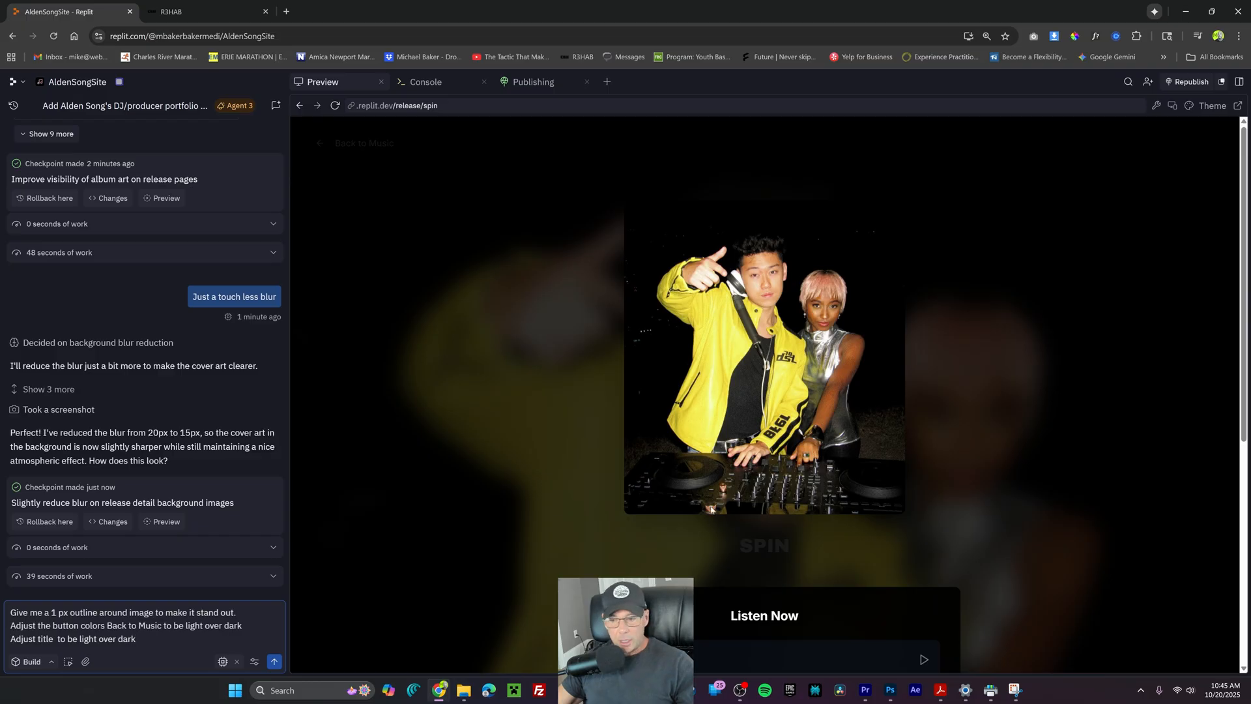
# Attach screenshots of the Spin cover art and the Back to Music link to the request and send it
pyautogui.press('super+shift+s')
pyautogui.moveTo(547, 190); pyautogui.dragTo(954, 579)
pyautogui.hotkey('ctrl', 'v')
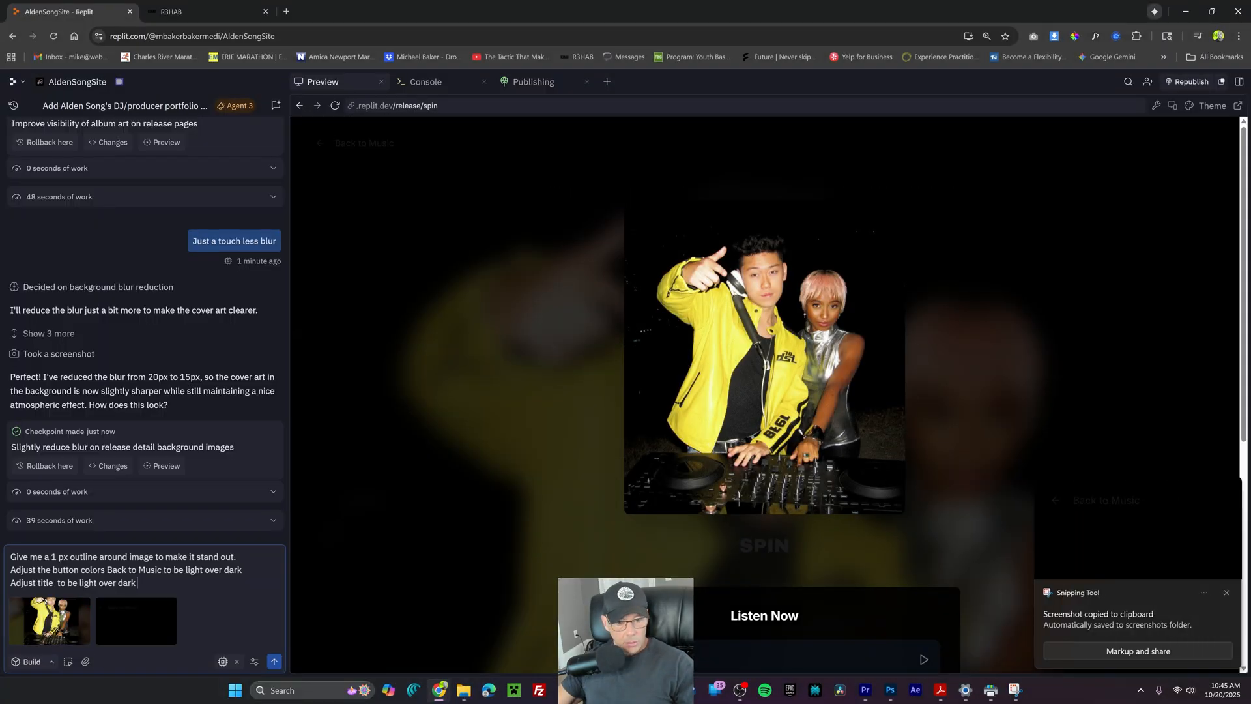
pyautogui.click(275, 663)
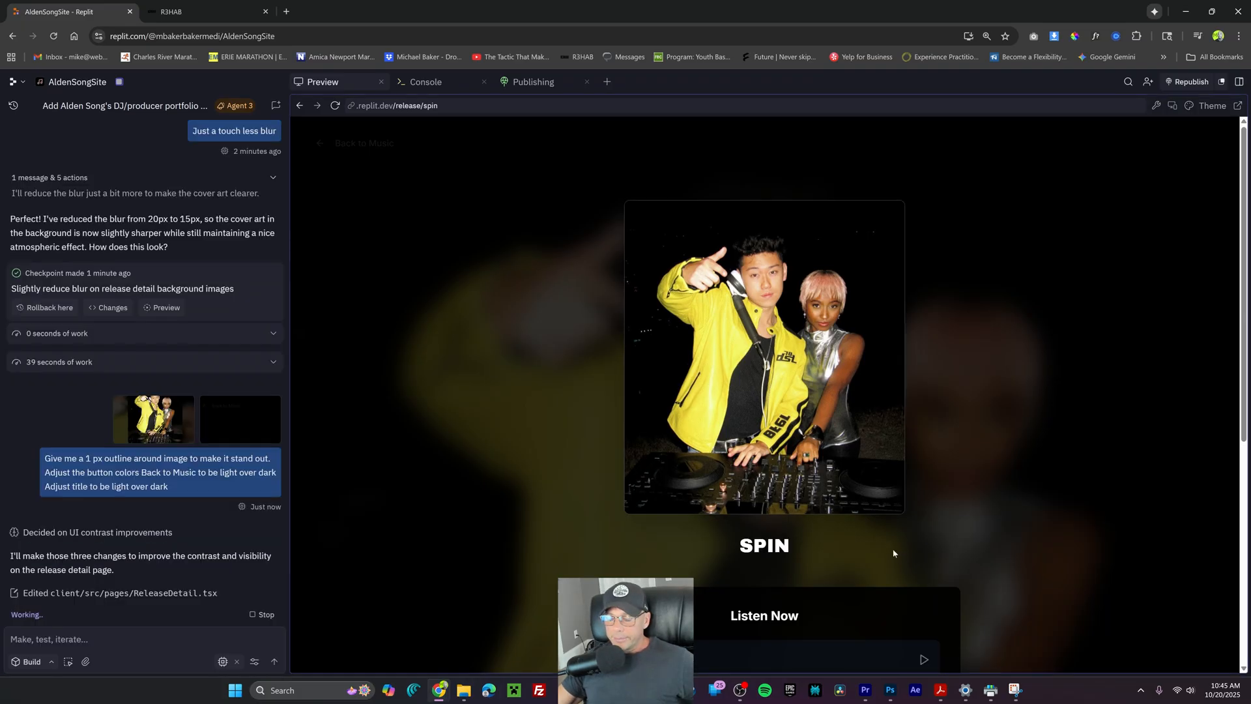
# Examine the restyled Spin title and the Tekera release page, and return to the releases through Back to Music
pyautogui.moveTo(735, 546); pyautogui.dragTo(836, 551)
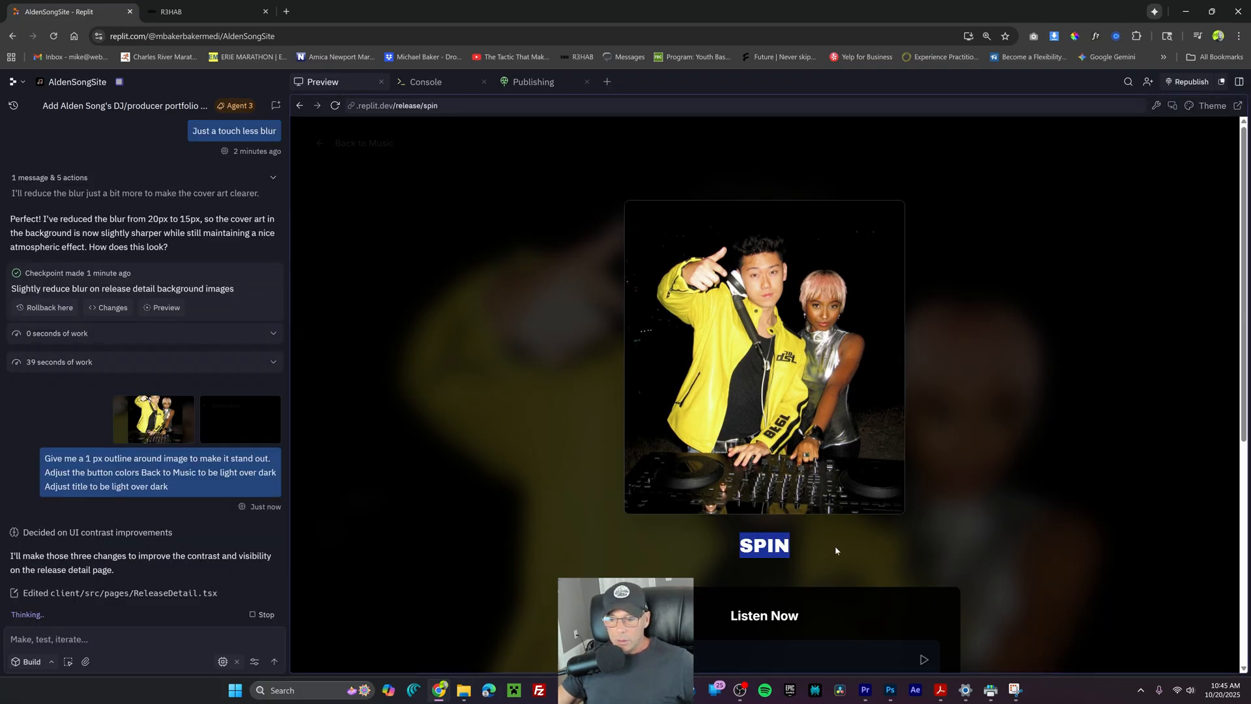
pyautogui.click(727, 541)
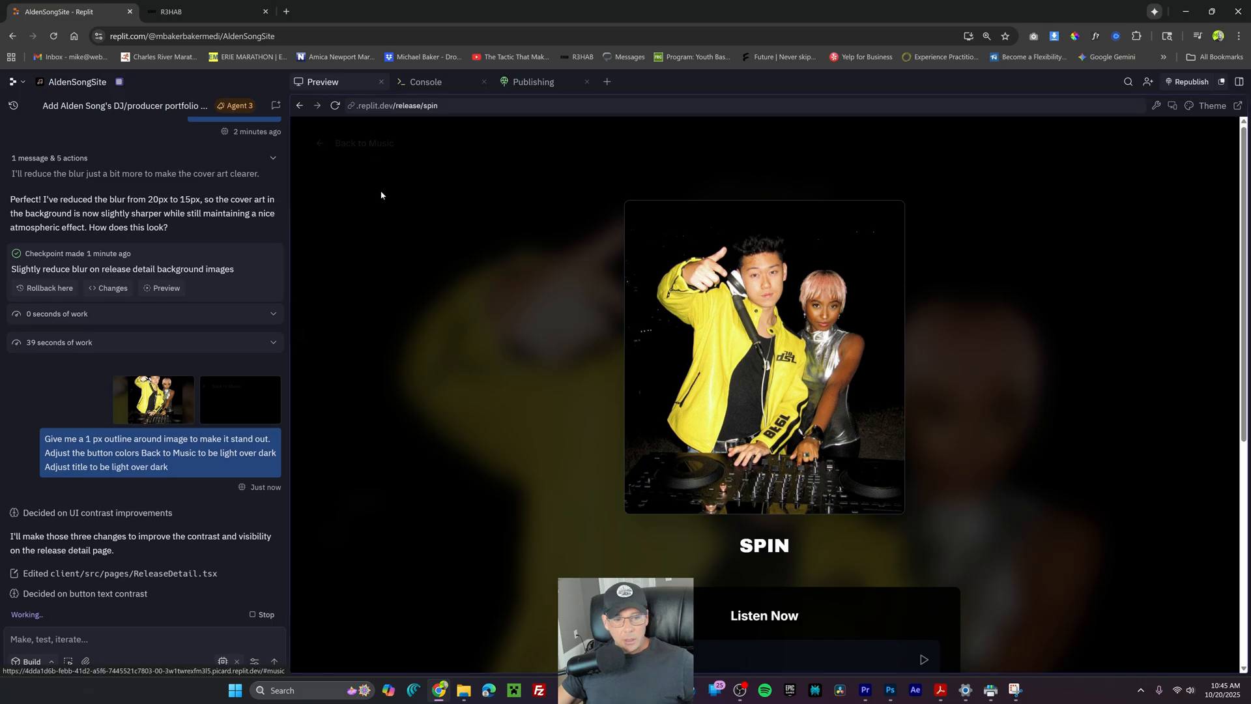
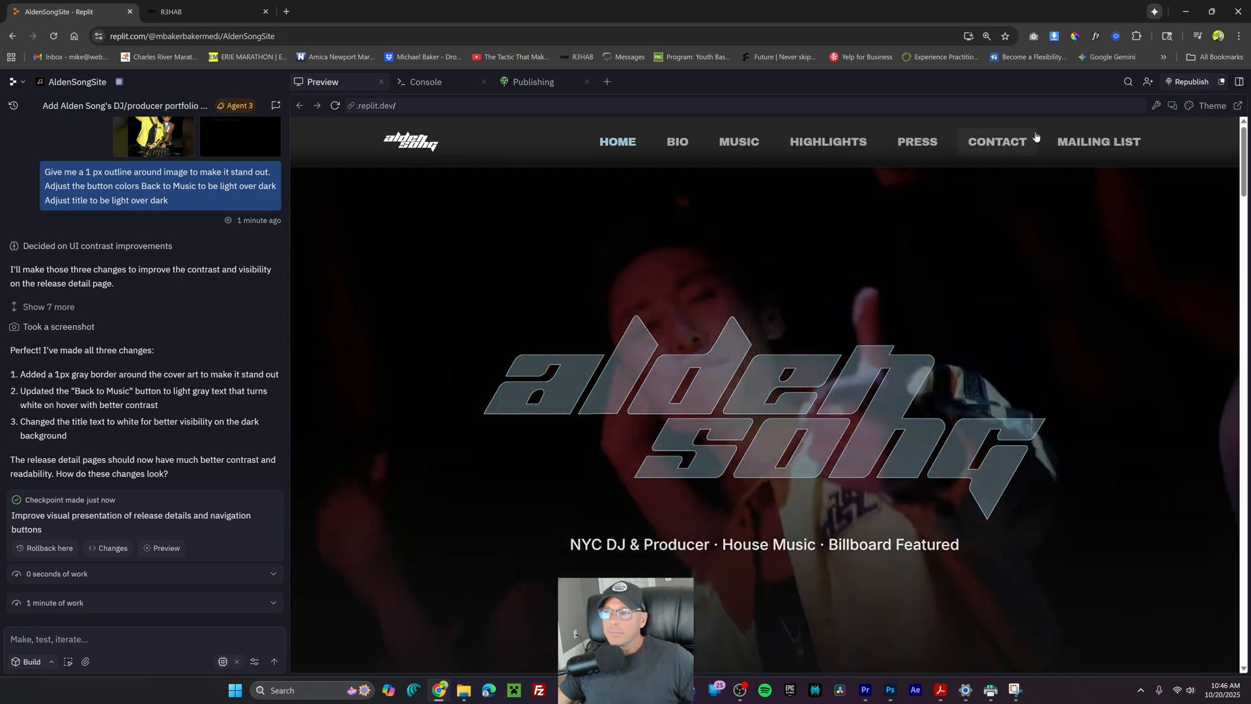
pyautogui.click(1101, 142)
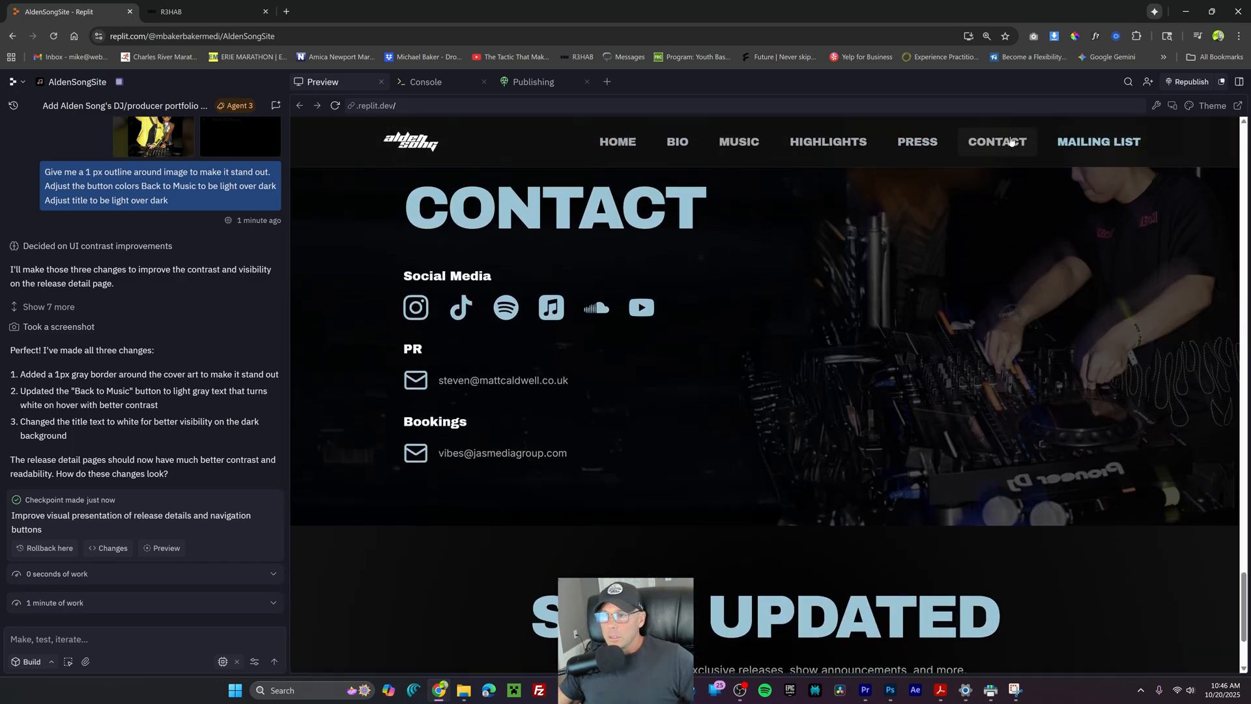
pyautogui.click(731, 147)
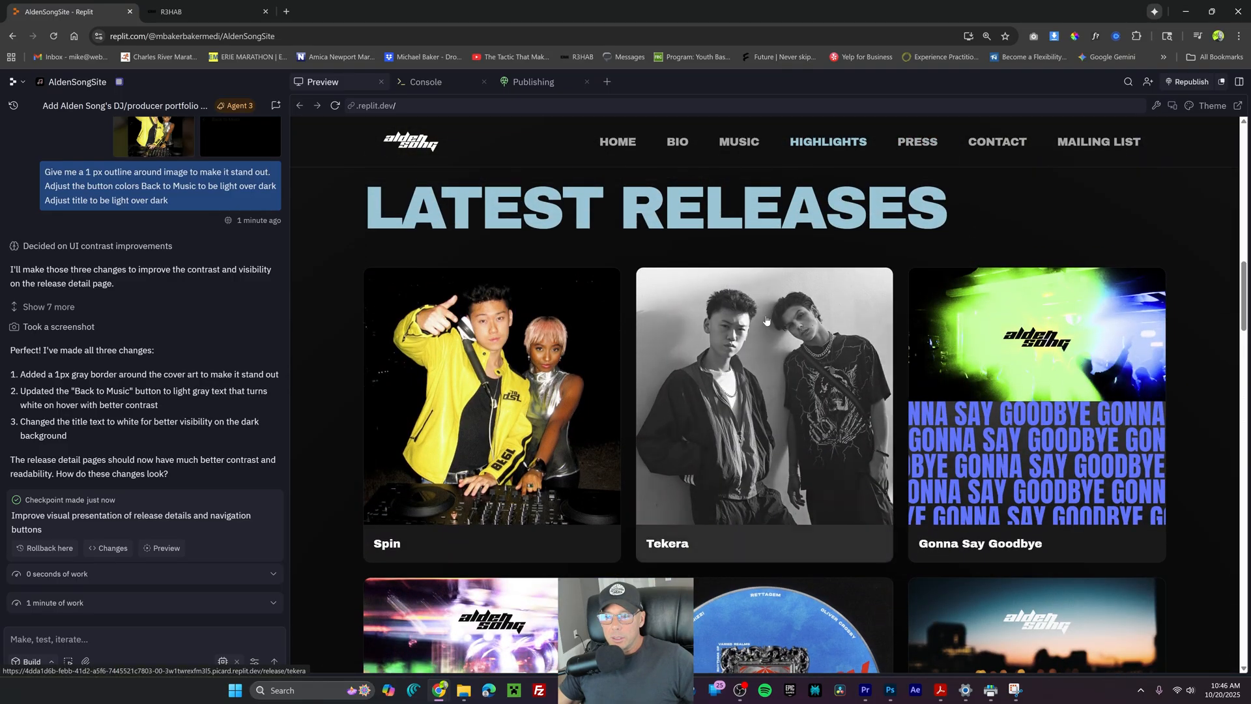
pyautogui.click(766, 320)
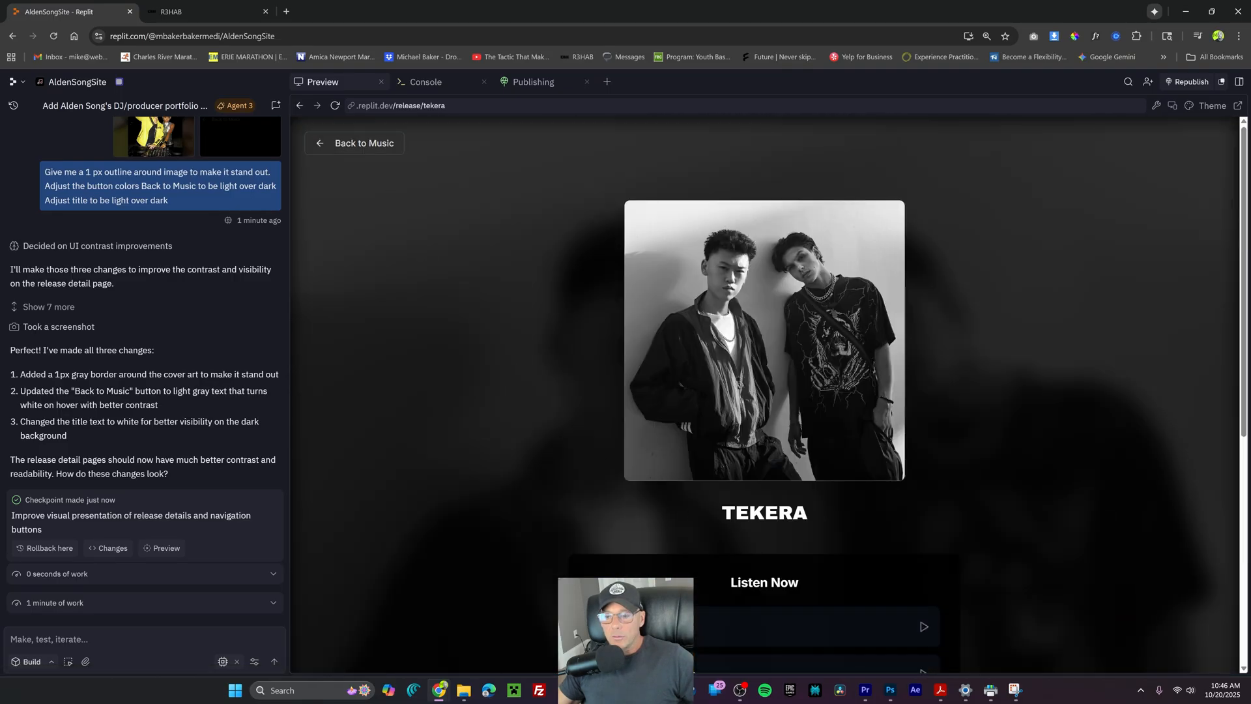
pyautogui.click(355, 143)
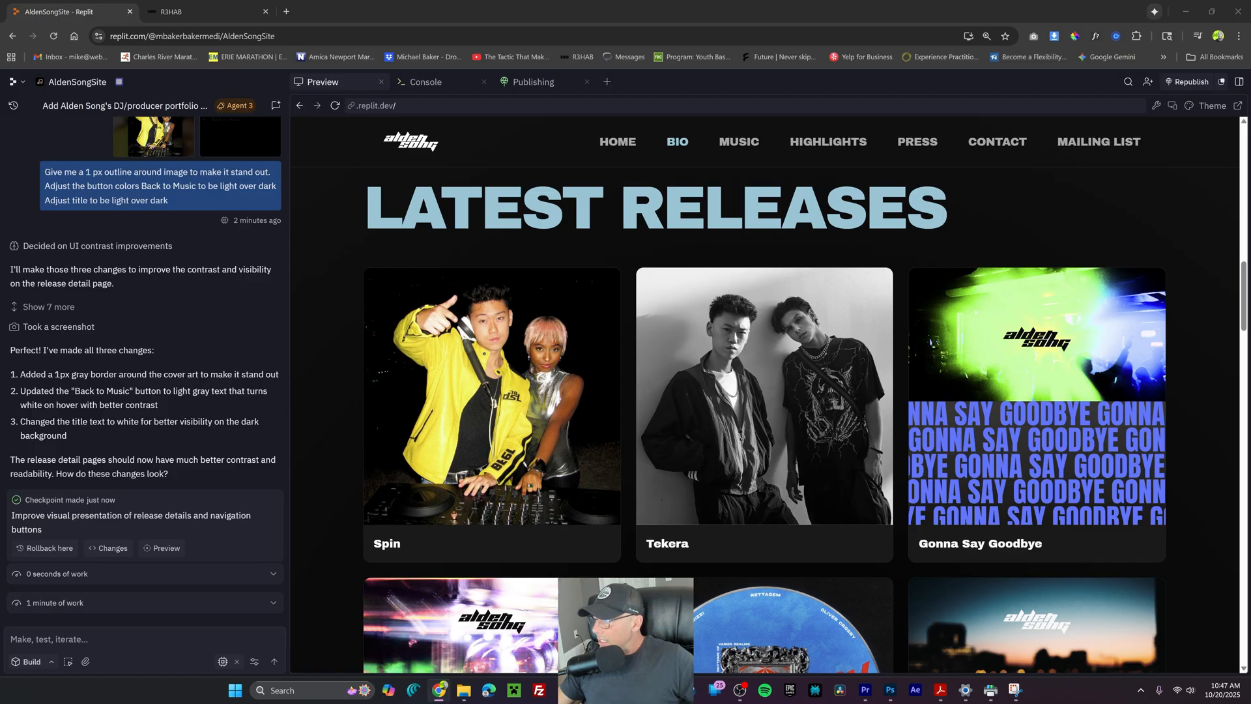
# Open the EPK from the Dropbox bookmark and capture a screenshot of the SIX AM logo in its Press section
pyautogui.click(423, 56)
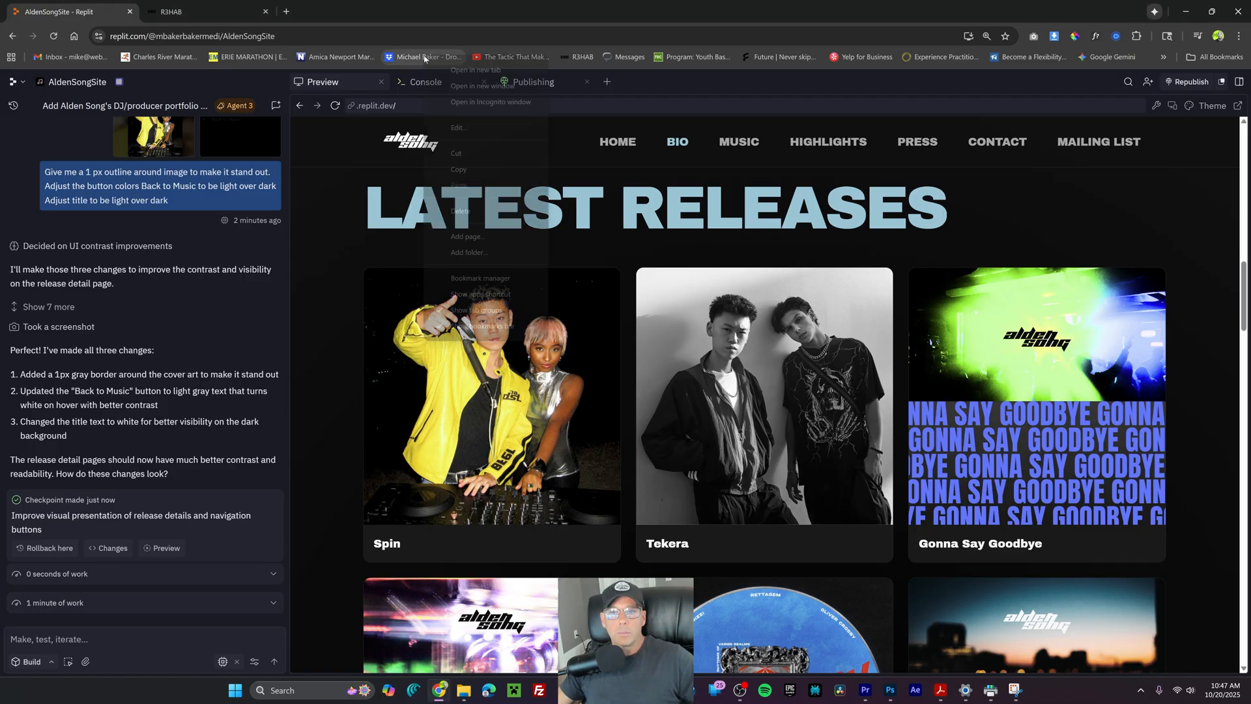
pyautogui.click(452, 448)
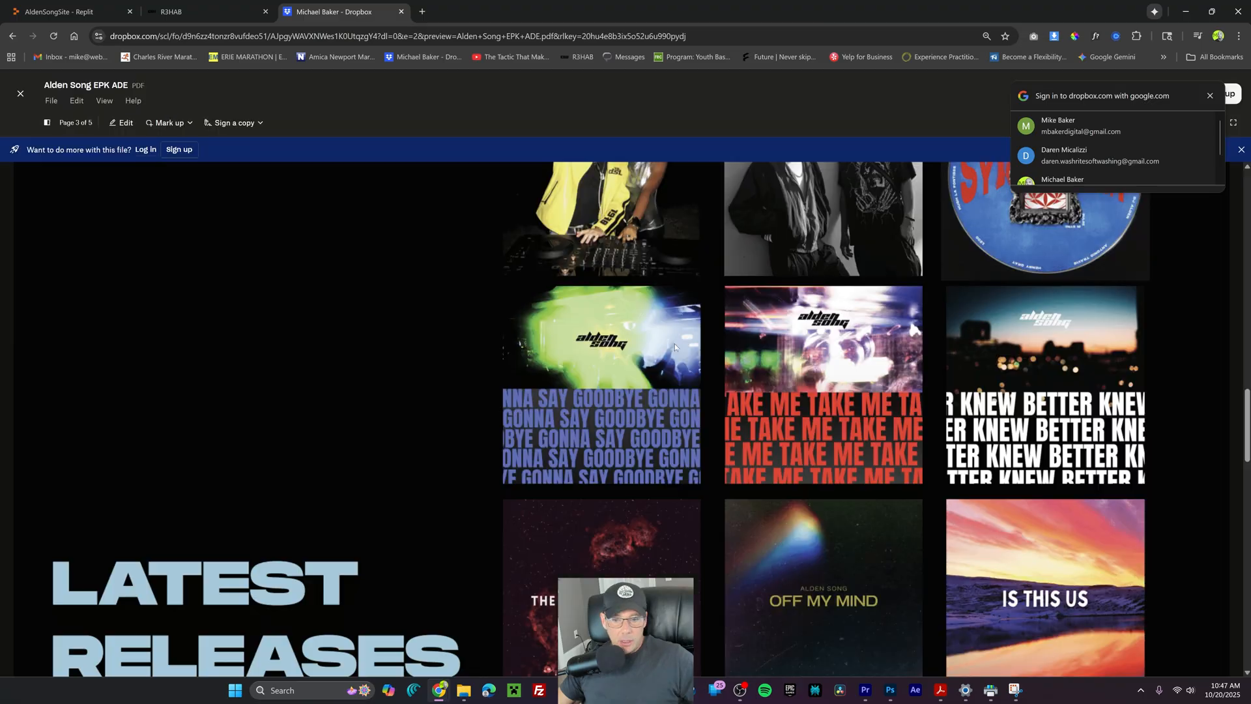
pyautogui.scroll(-10, 675, 343)
pyautogui.scroll(-6, 675, 346)
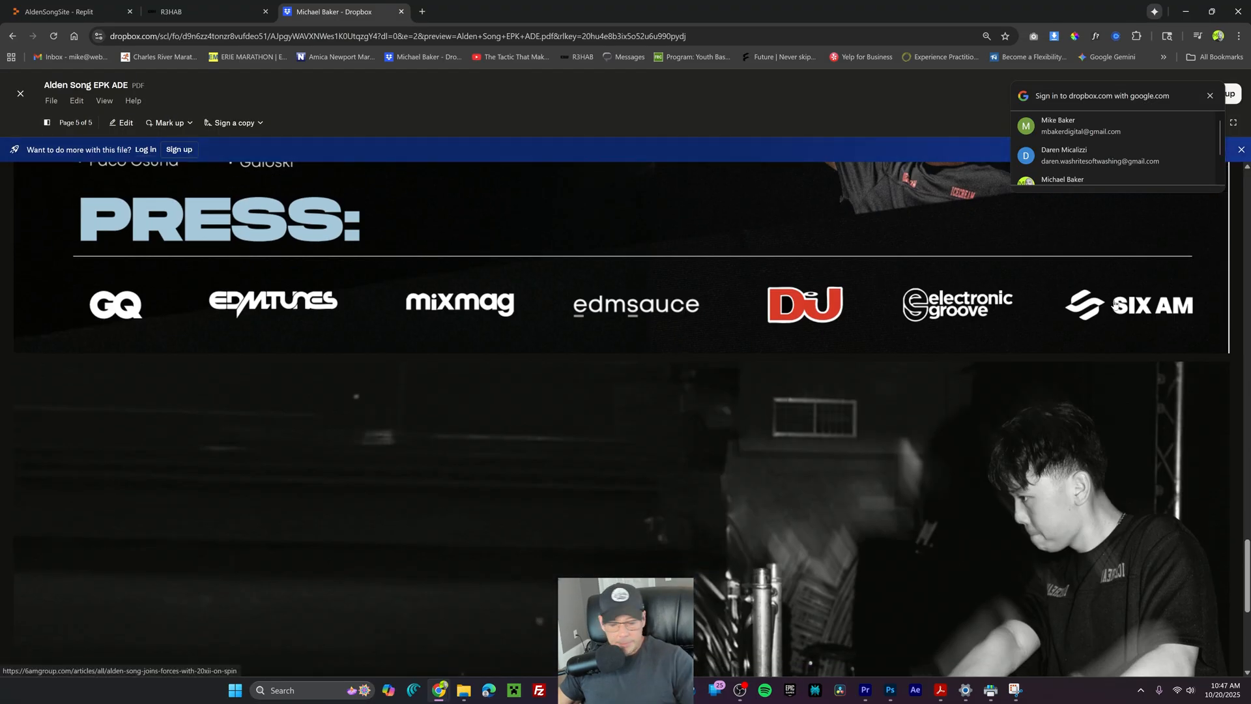
pyautogui.press('super+shift+s')
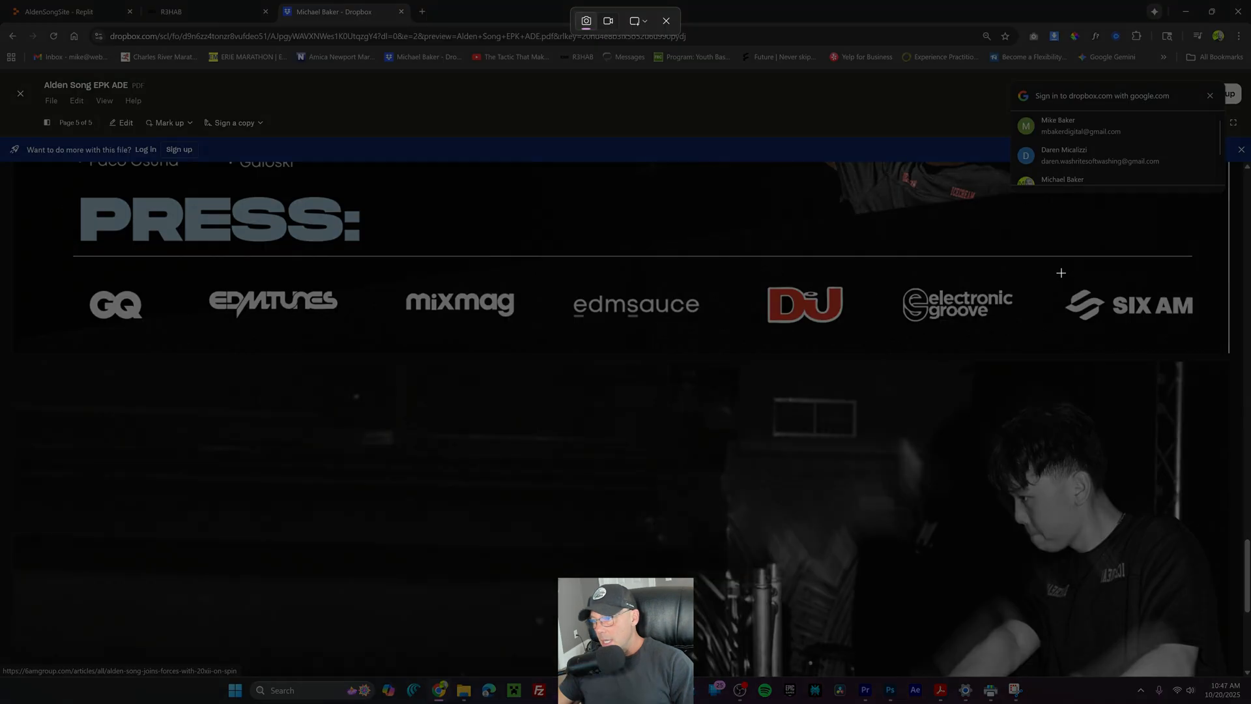
pyautogui.moveTo(1061, 273); pyautogui.dragTo(1202, 337)
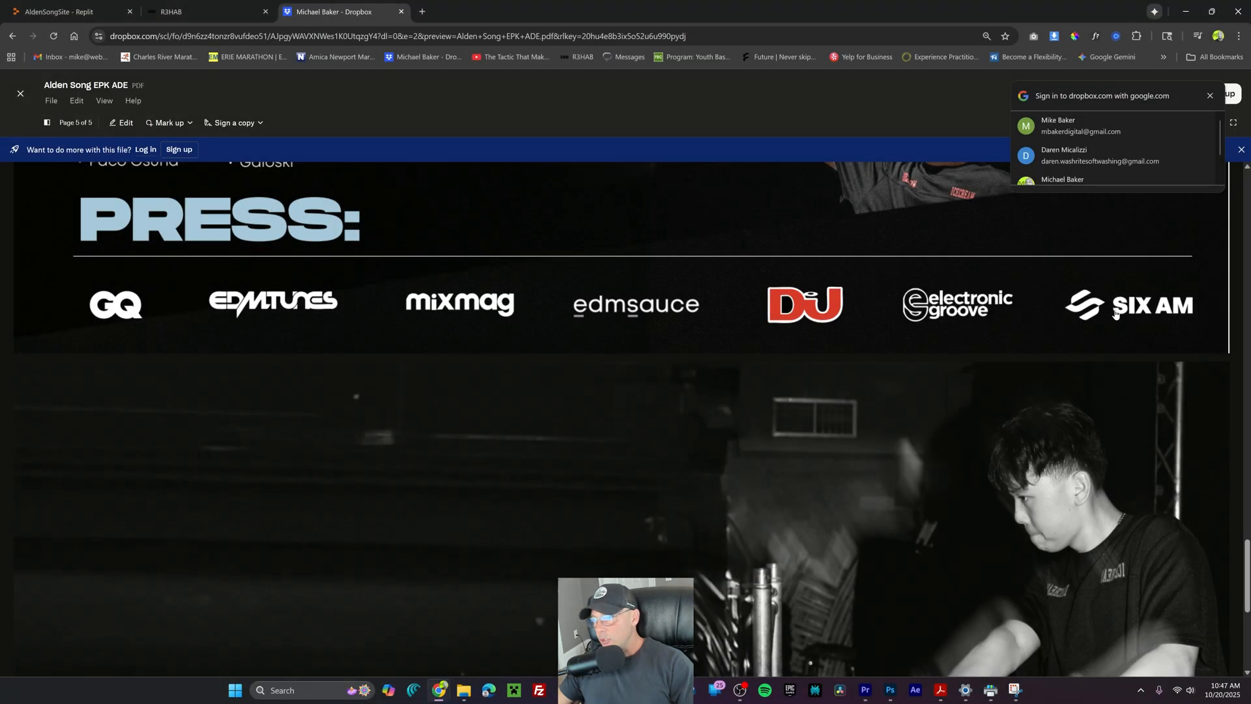
# Switch to Photoshop, paste the SIX AM capture into a new document and crop it to about 406 × 113 px
pyautogui.hotkey('alt', 'Tab')
pyautogui.hotkey('alt', 'Tab')
pyautogui.hotkey('alt', 'Tab')
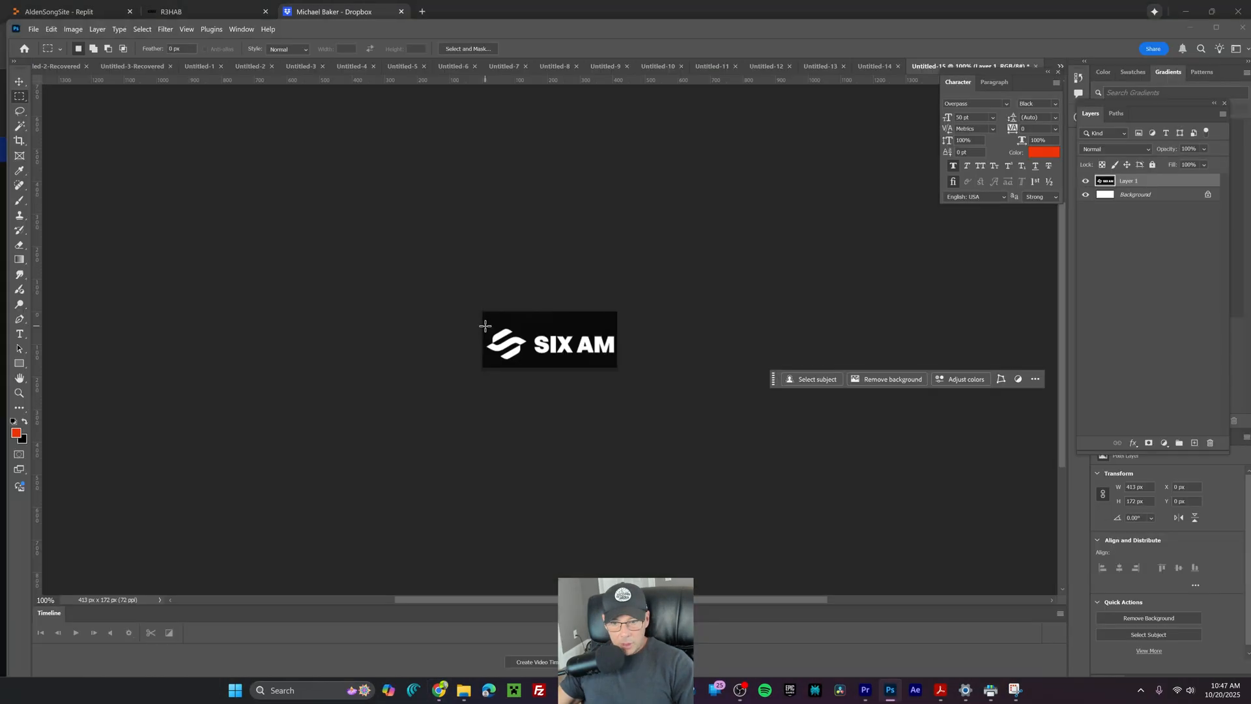
pyautogui.moveTo(485, 325); pyautogui.dragTo(513, 347)
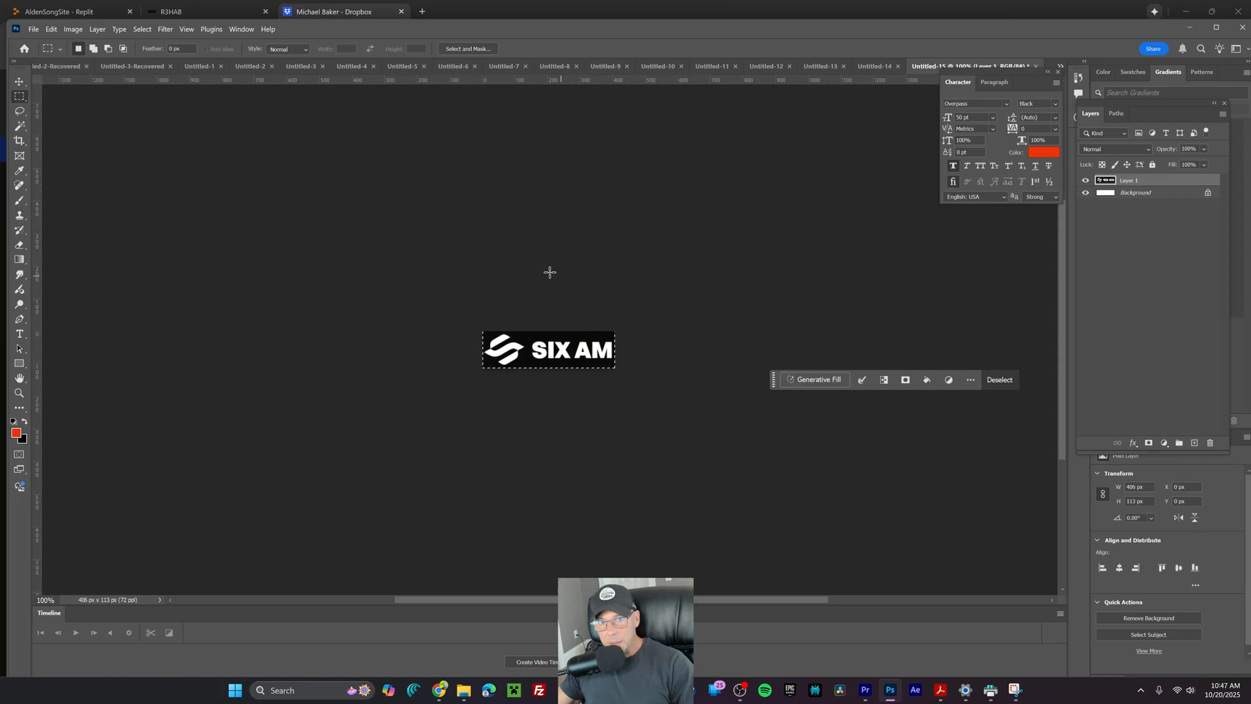
# Remove the black area around the SIX AM logo with the Magic Wand, hide the white Background layer, and deselect
pyautogui.click(20, 125)
pyautogui.hotkey('ctrl', 'd')
pyautogui.click(525, 339)
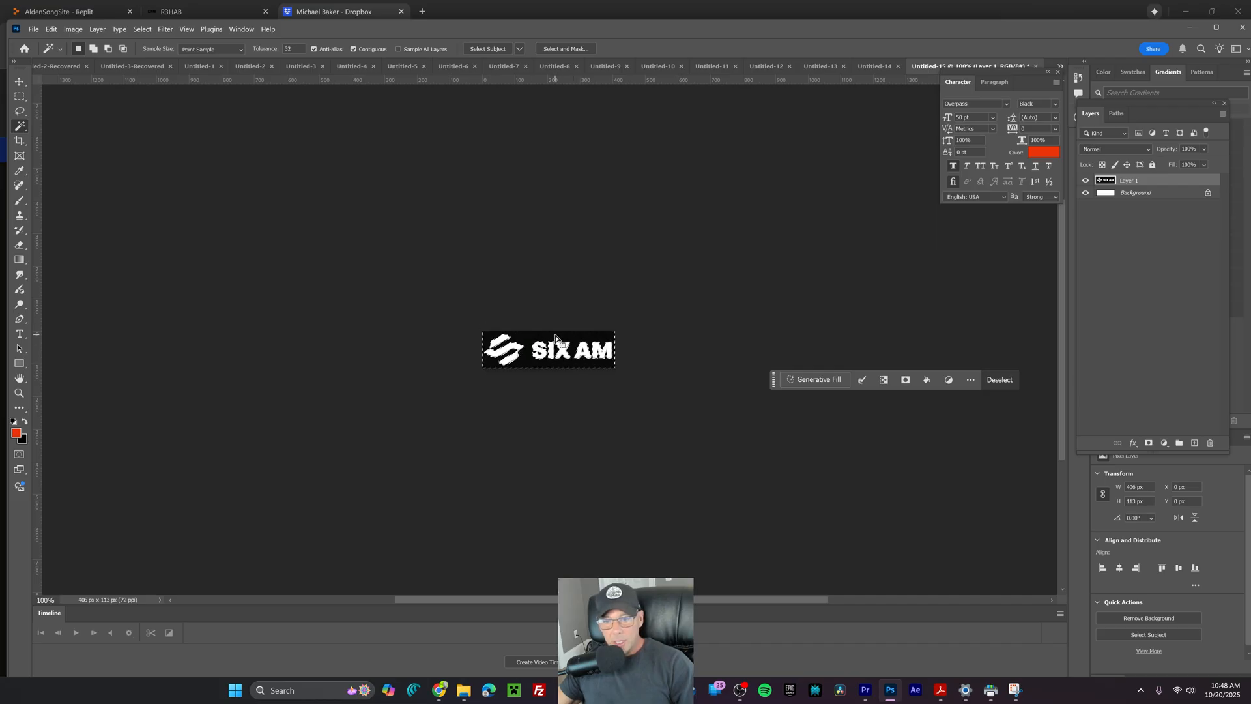
pyautogui.click(1145, 194)
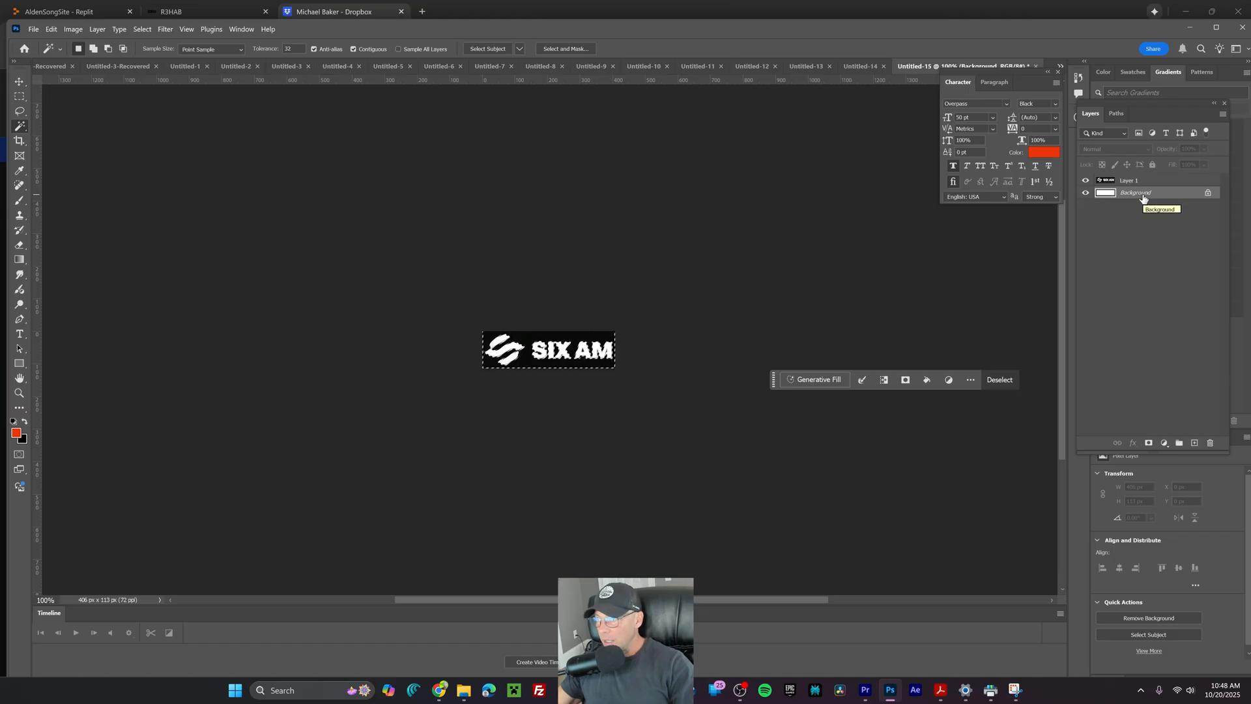
pyautogui.click(1137, 183)
pyautogui.press('Delete')
pyautogui.click(1086, 194)
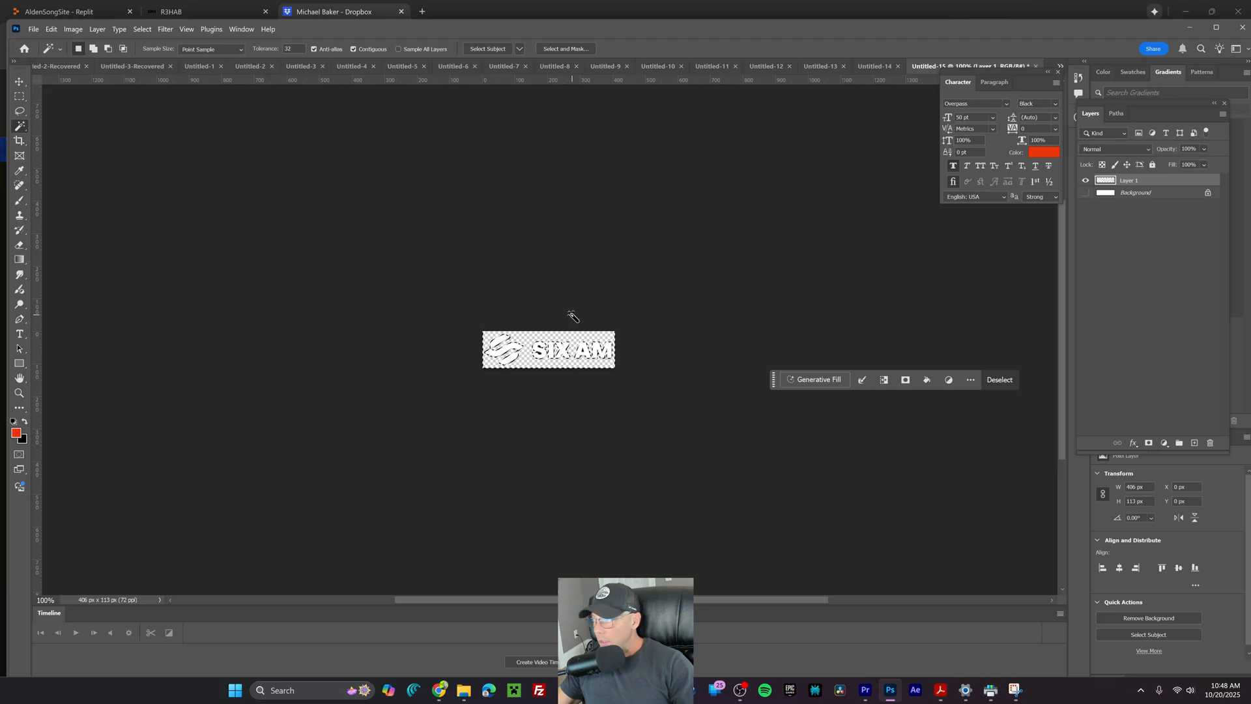
pyautogui.press('m')
pyautogui.click(559, 277)
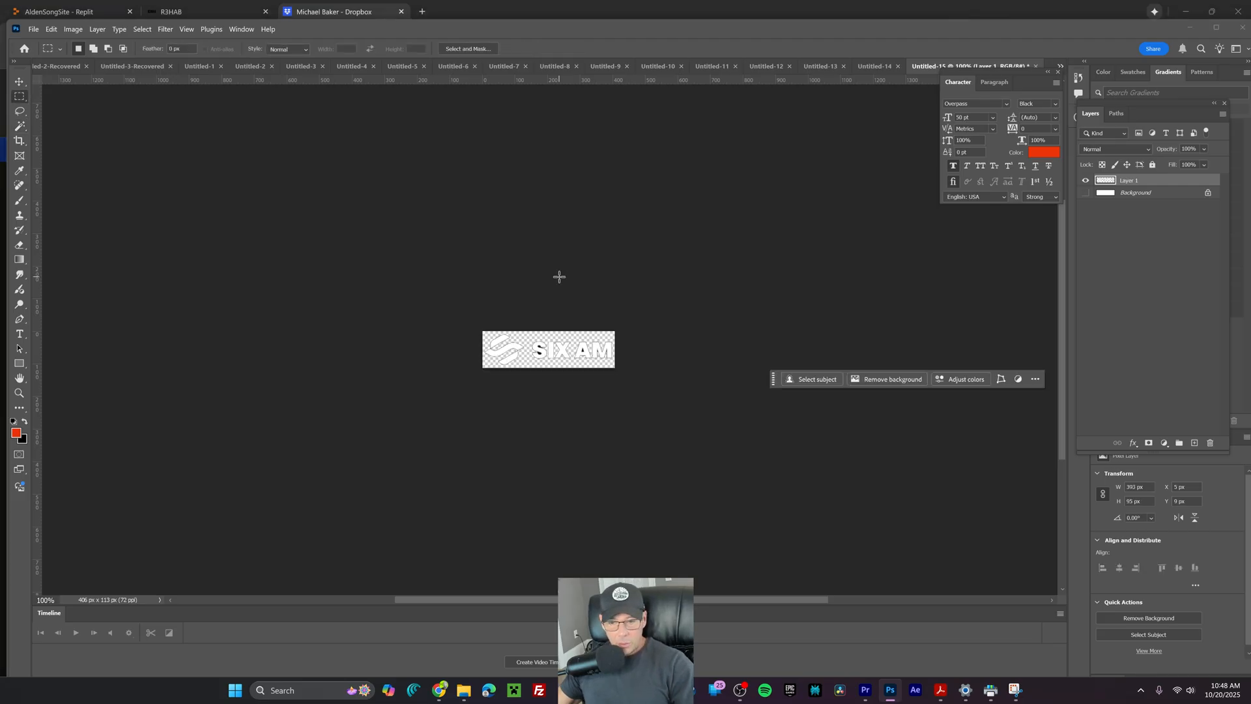
# Export the SIX AM logo for web as a PNG-24 with transparency
pyautogui.hotkey('ctrl', 'alt', 'shift', 's')
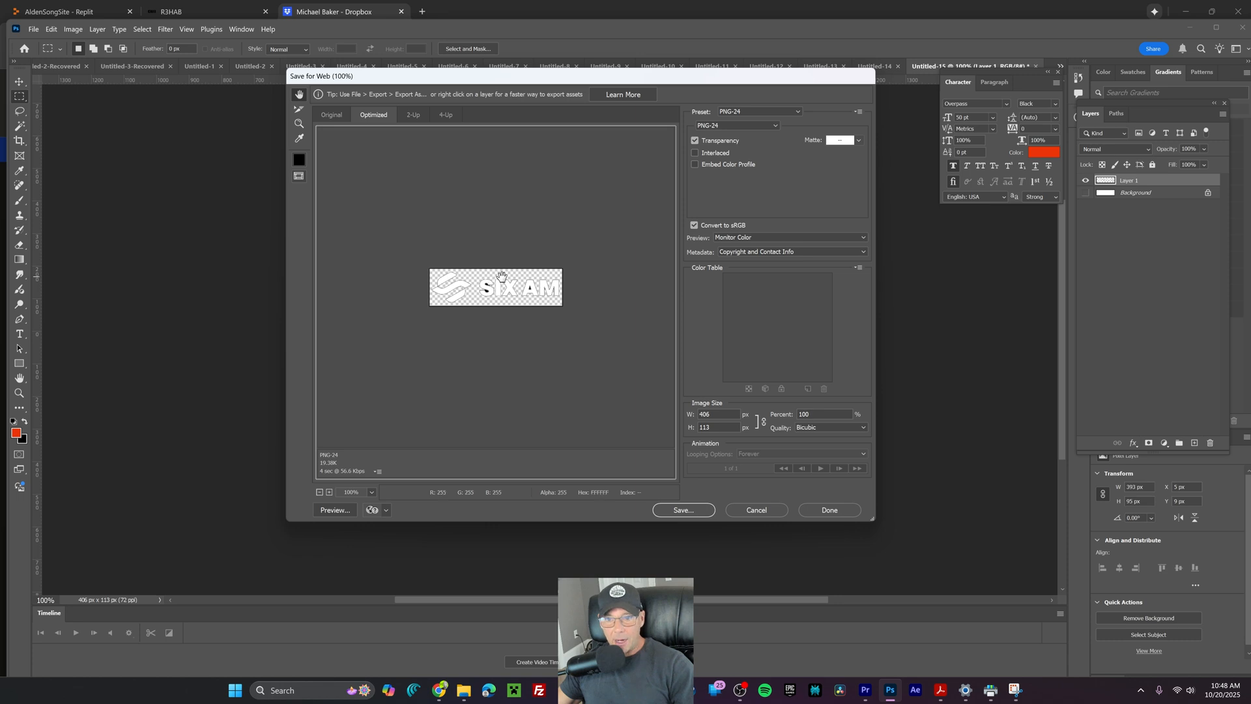
pyautogui.click(683, 511)
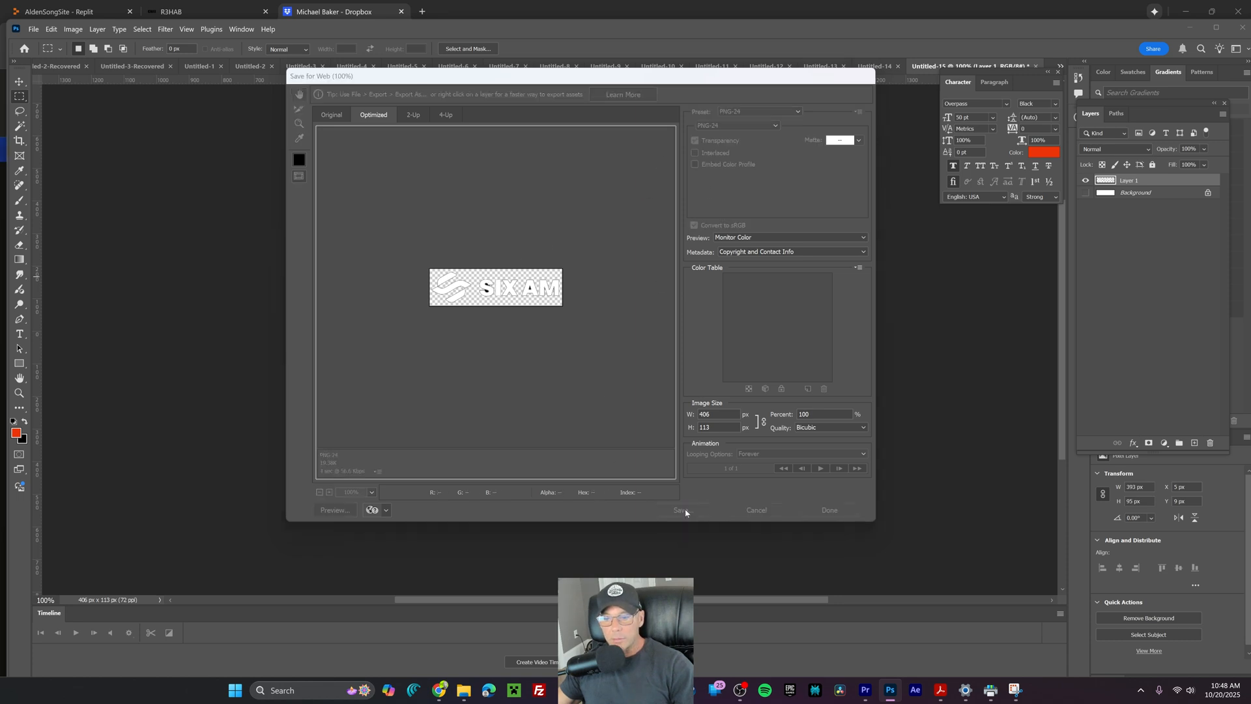
pyautogui.moveTo(455, 102); pyautogui.dragTo(528, 196)
# Switch back to the EPK in Chrome, open the article linked from the SIX AM logo, and copy its address
pyautogui.hotkey('alt', 'Tab')
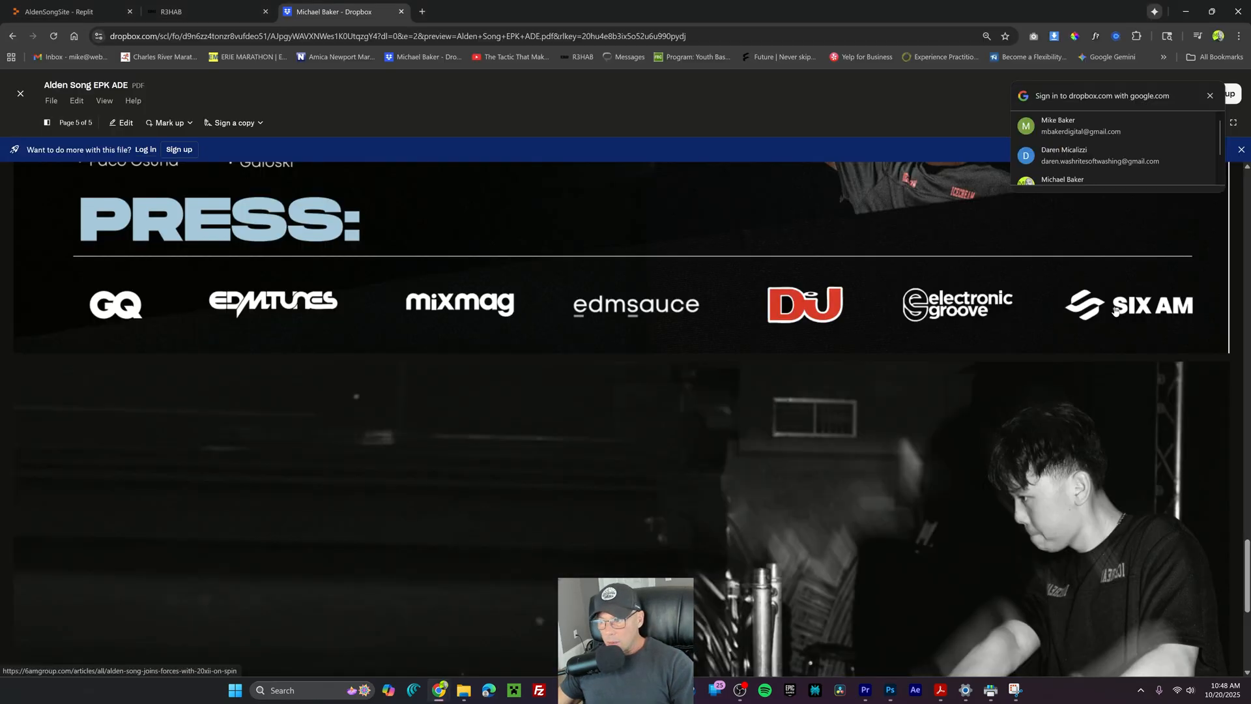
pyautogui.click(1116, 310)
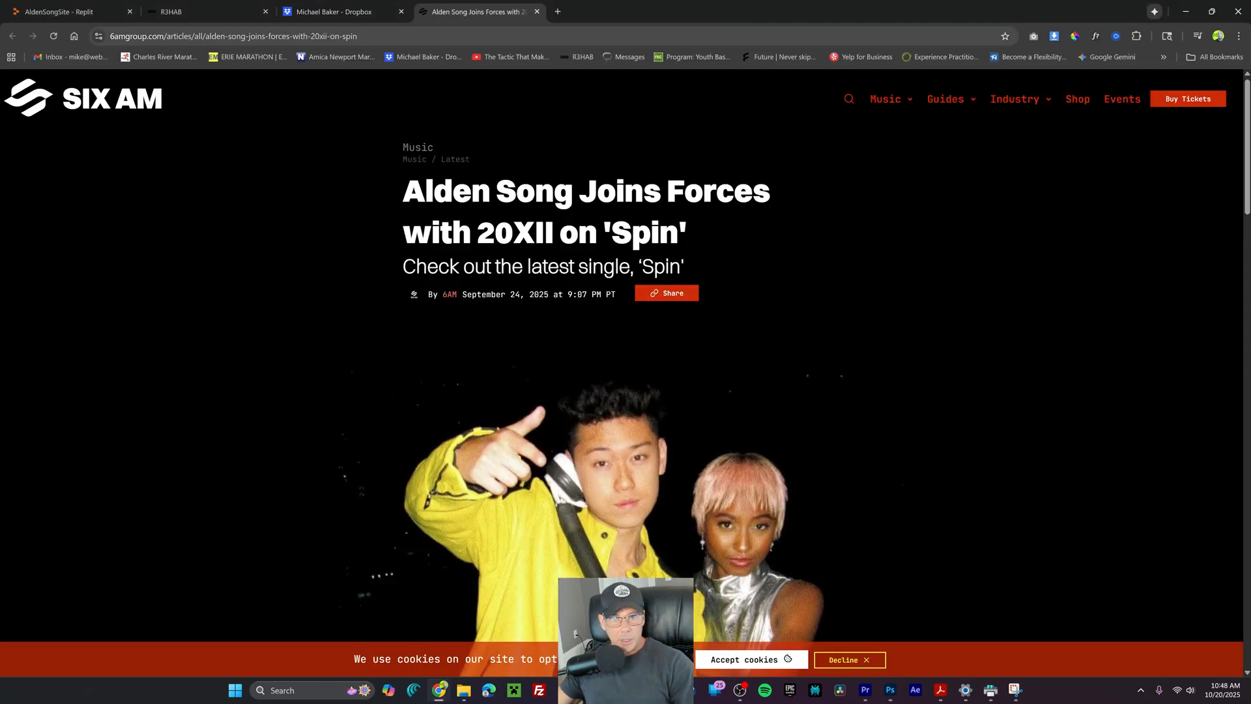
pyautogui.click(329, 37)
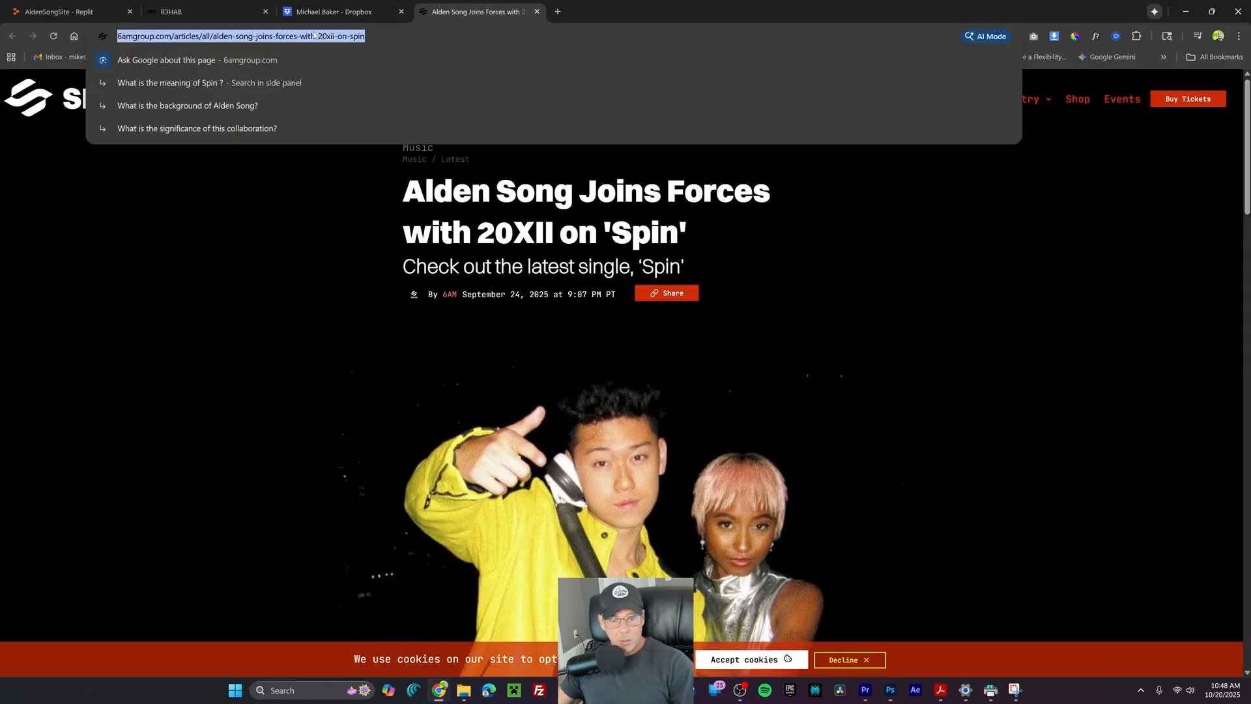
# Return to the Replit project and draft the agent request "Add njew article to press:" followed by the copied SIX AM article link
pyautogui.click(69, 12)
pyautogui.scroll(-10, 908, 321)
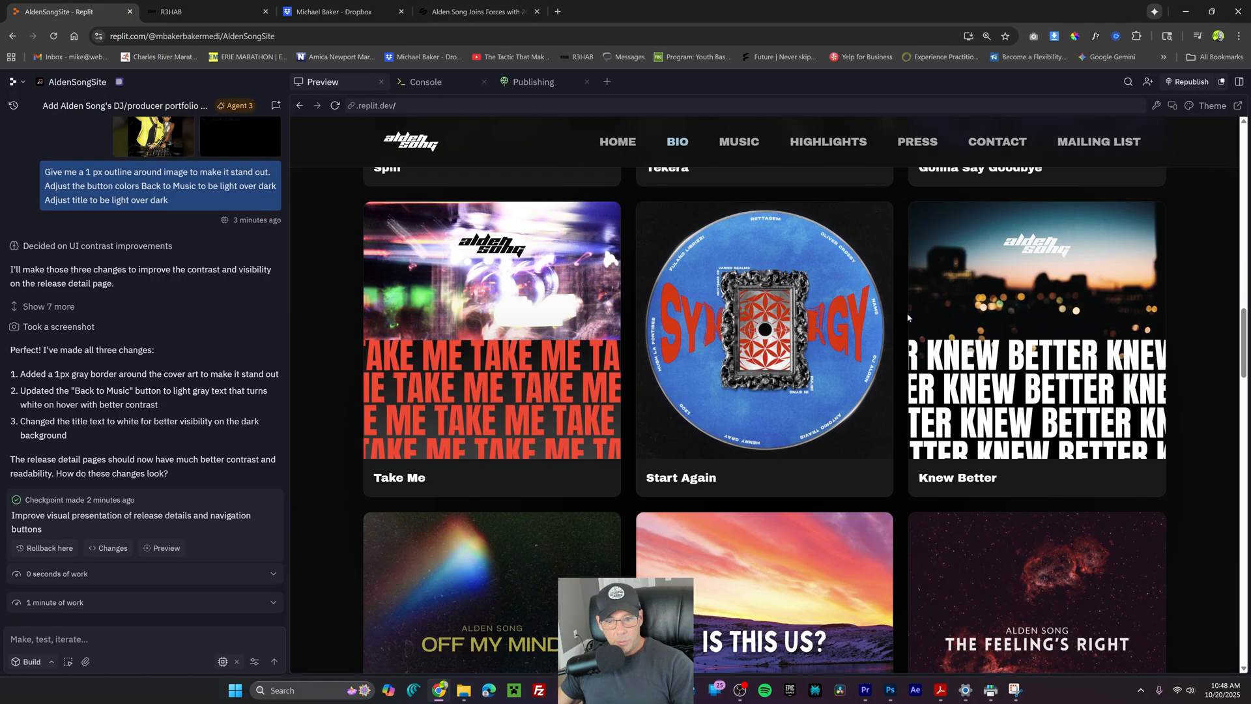
pyautogui.scroll(-10, 467, 376)
pyautogui.scroll(-4, 679, 390)
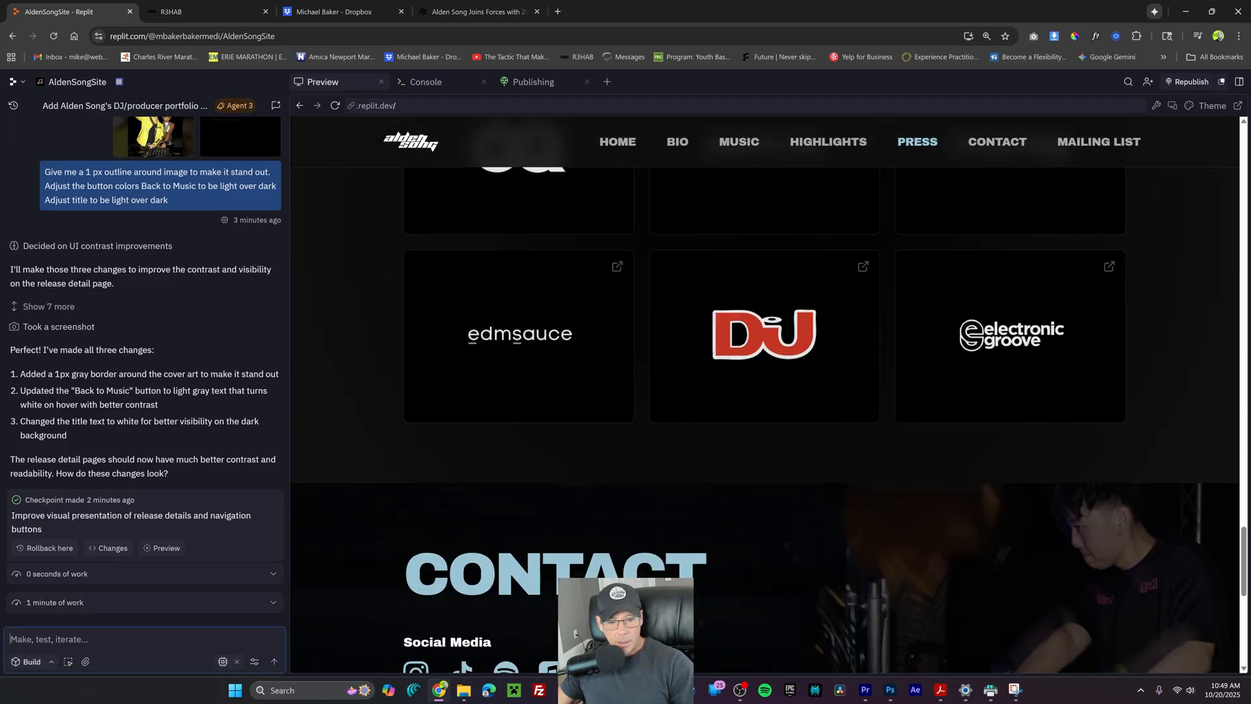
pyautogui.hotkey('ctrl', 'v')
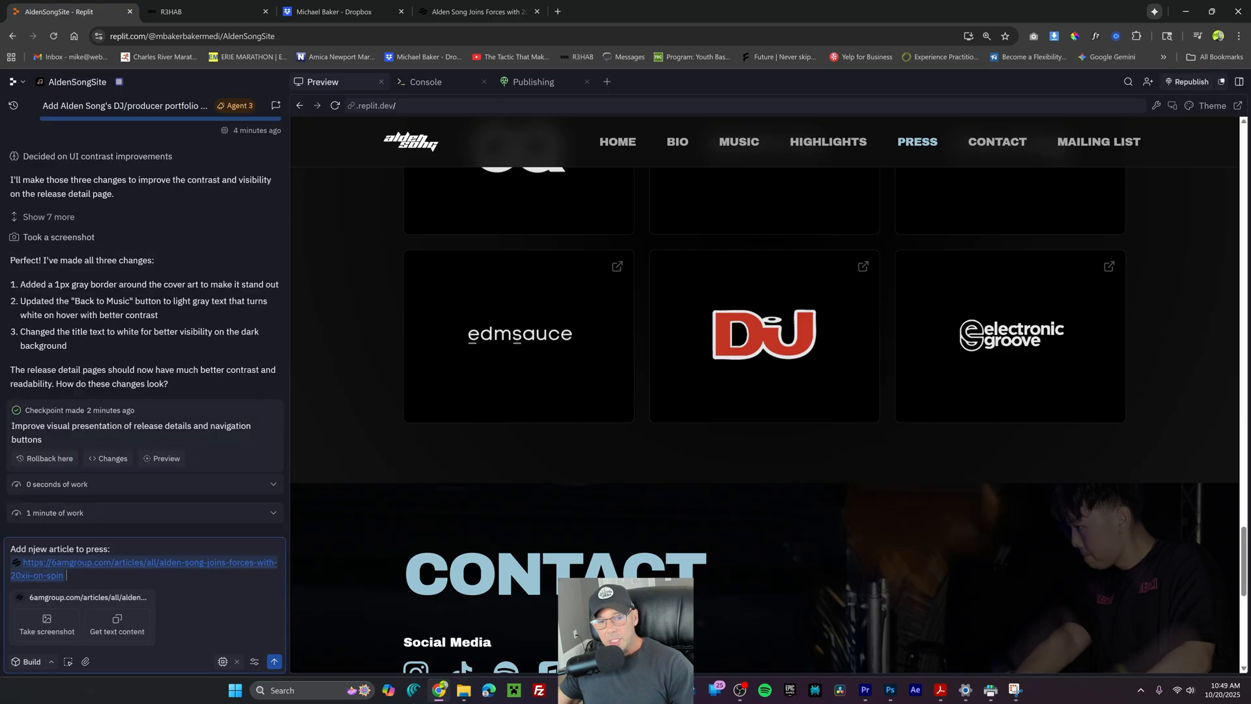
# Reword the drafted request's first line to read "Add njew article to 1st press:"
pyautogui.scroll(5, 569, 412)
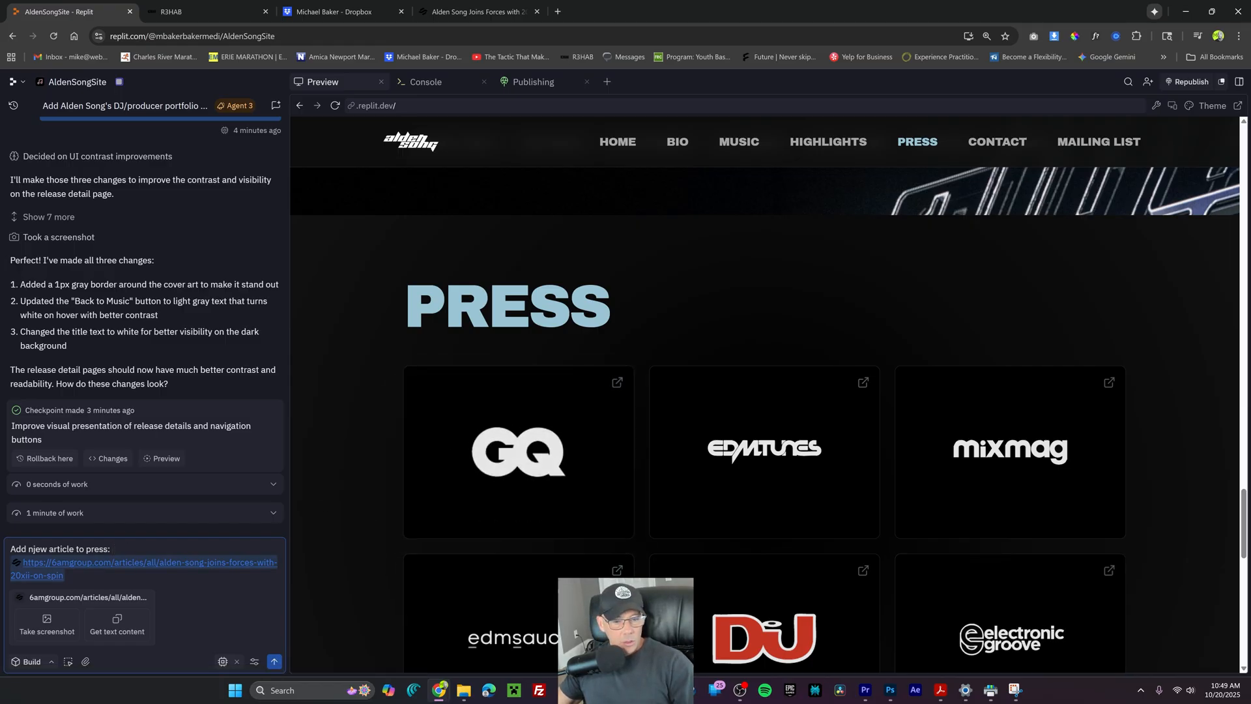
pyautogui.click(86, 549)
pyautogui.write('top of')
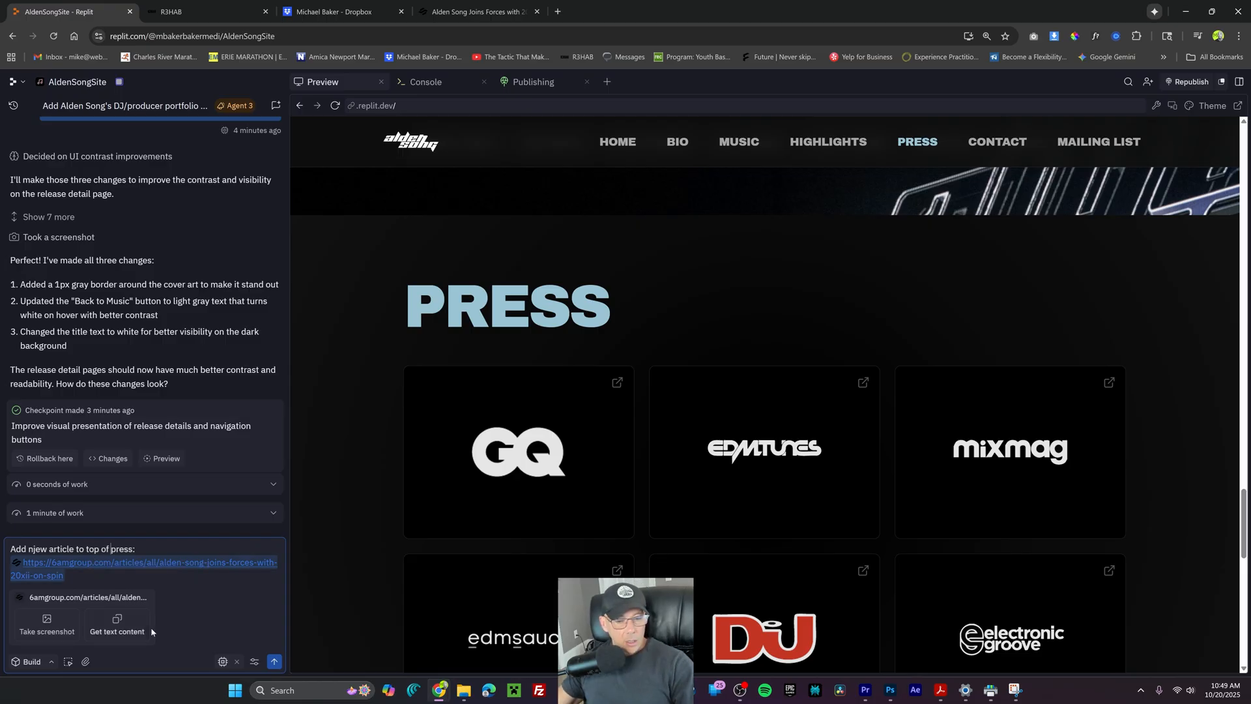
pyautogui.hotkey('ctrl', 'shift', 'Left')
pyautogui.hotkey('ctrl', 'shift', 'Left')
pyautogui.write('1s')
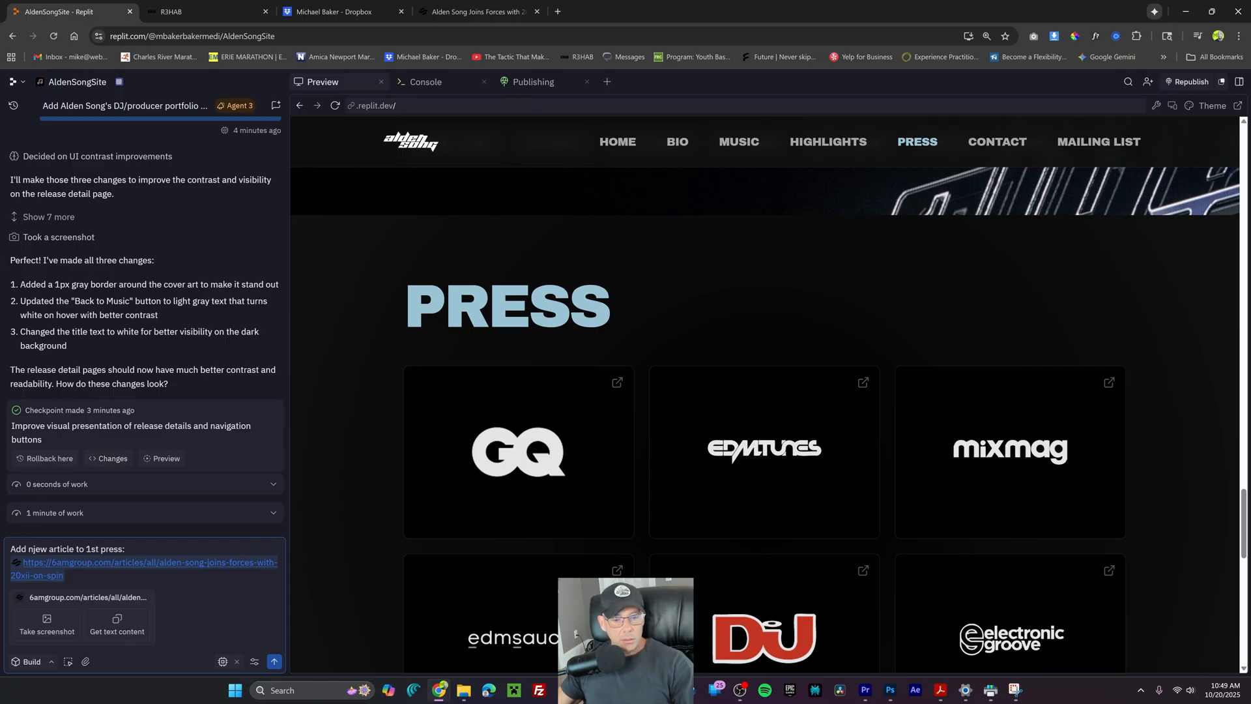
# Attach the exported SIX AM logo file to the article request and send it to the agent
pyautogui.click(86, 661)
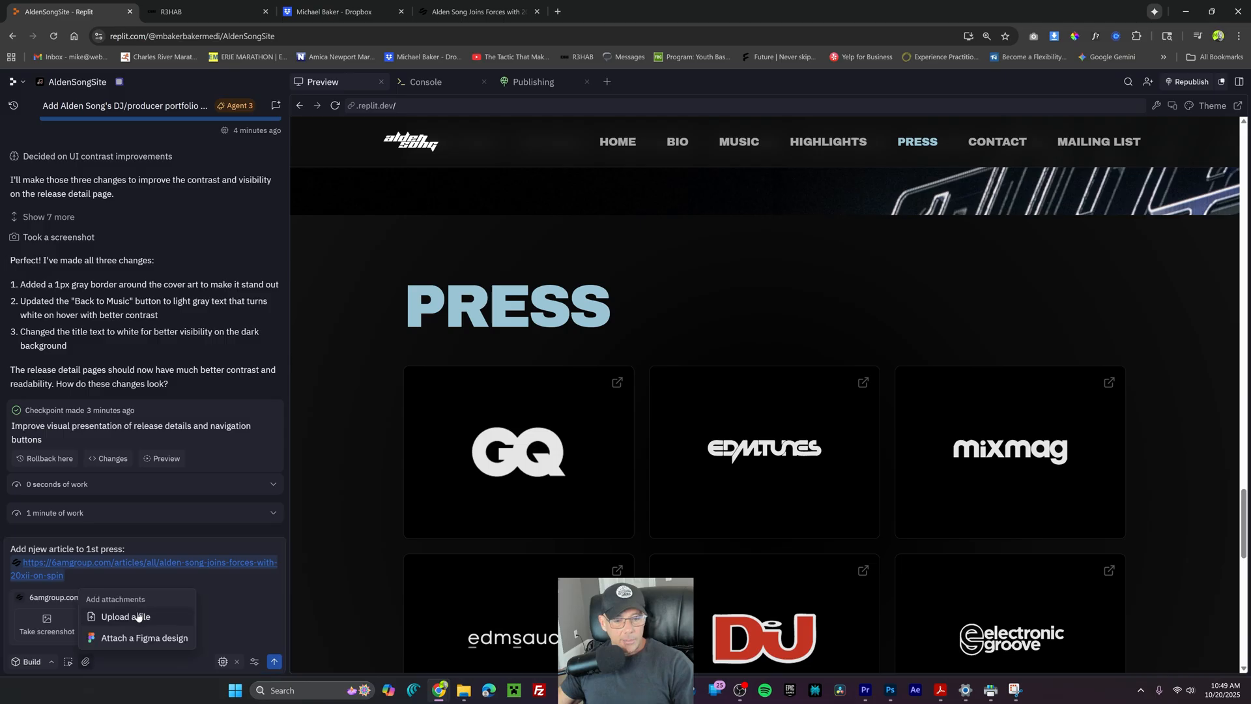
pyautogui.click(138, 616)
pyautogui.doubleClick(215, 108)
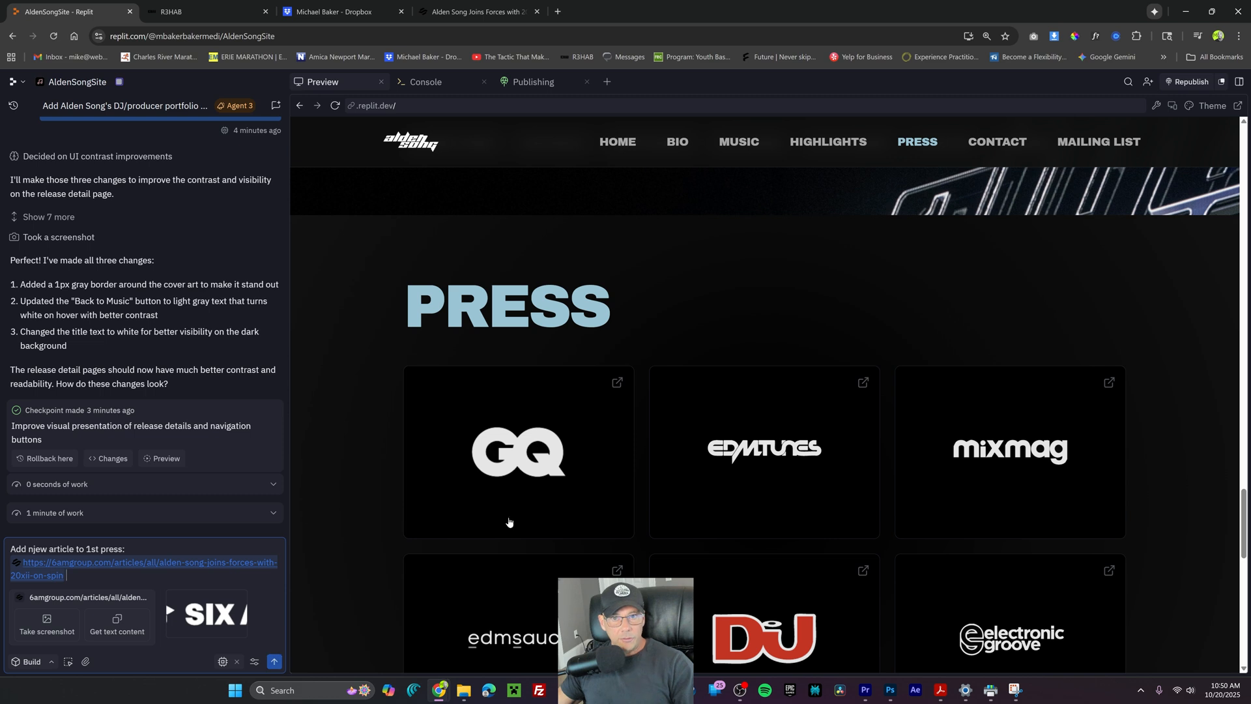
pyautogui.scroll(-2, 815, 443)
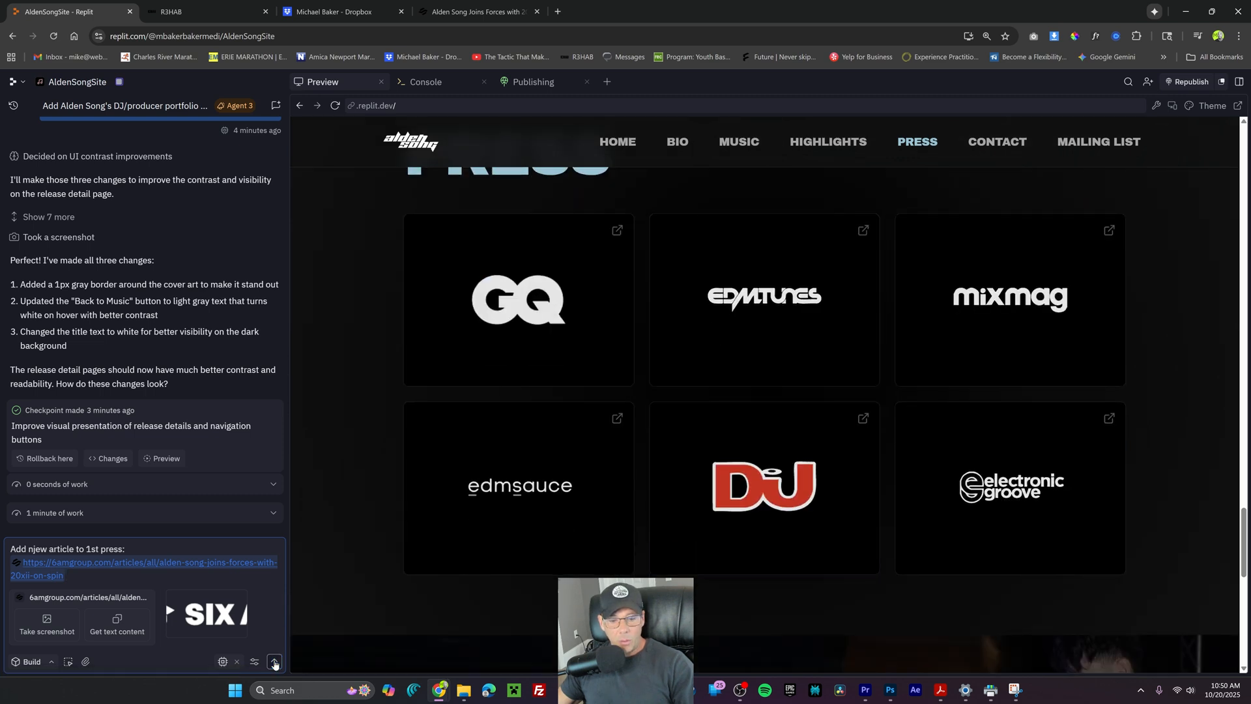
pyautogui.press('Return')
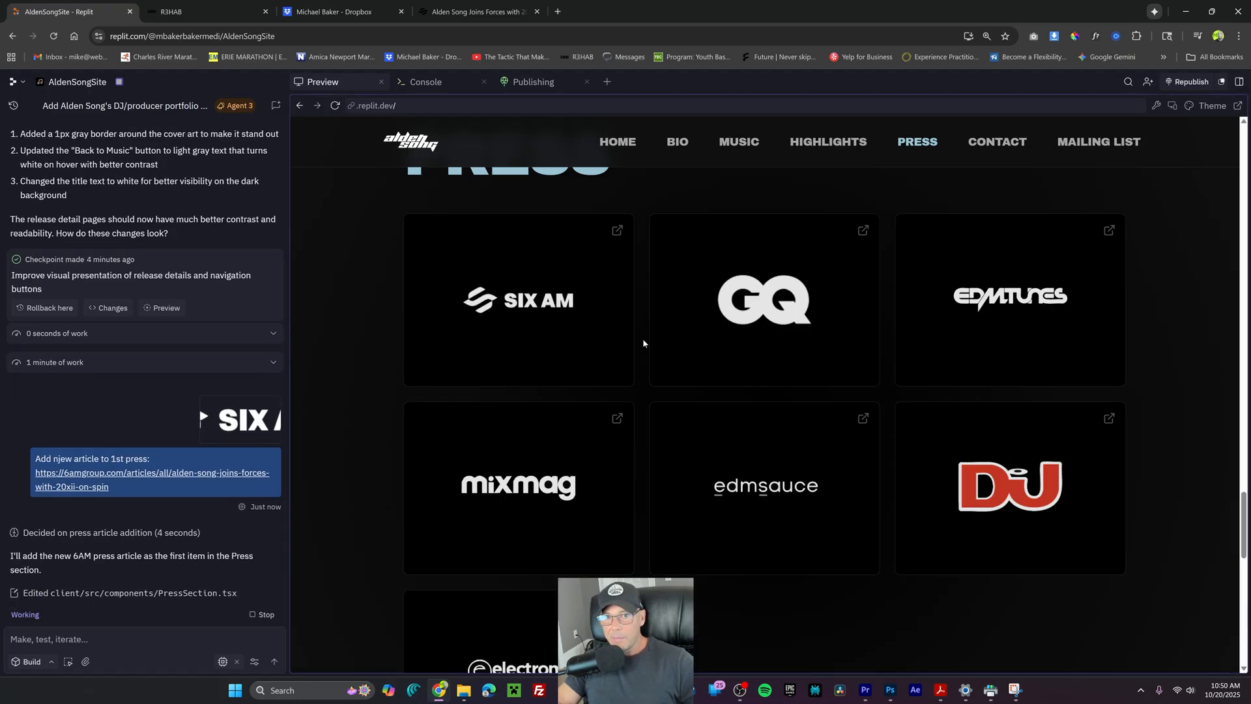
# Check the order and layout of the preview's Press logos and open the article linked from the SIX AM card
pyautogui.scroll(-2, 642, 344)
pyautogui.scroll(2, 928, 512)
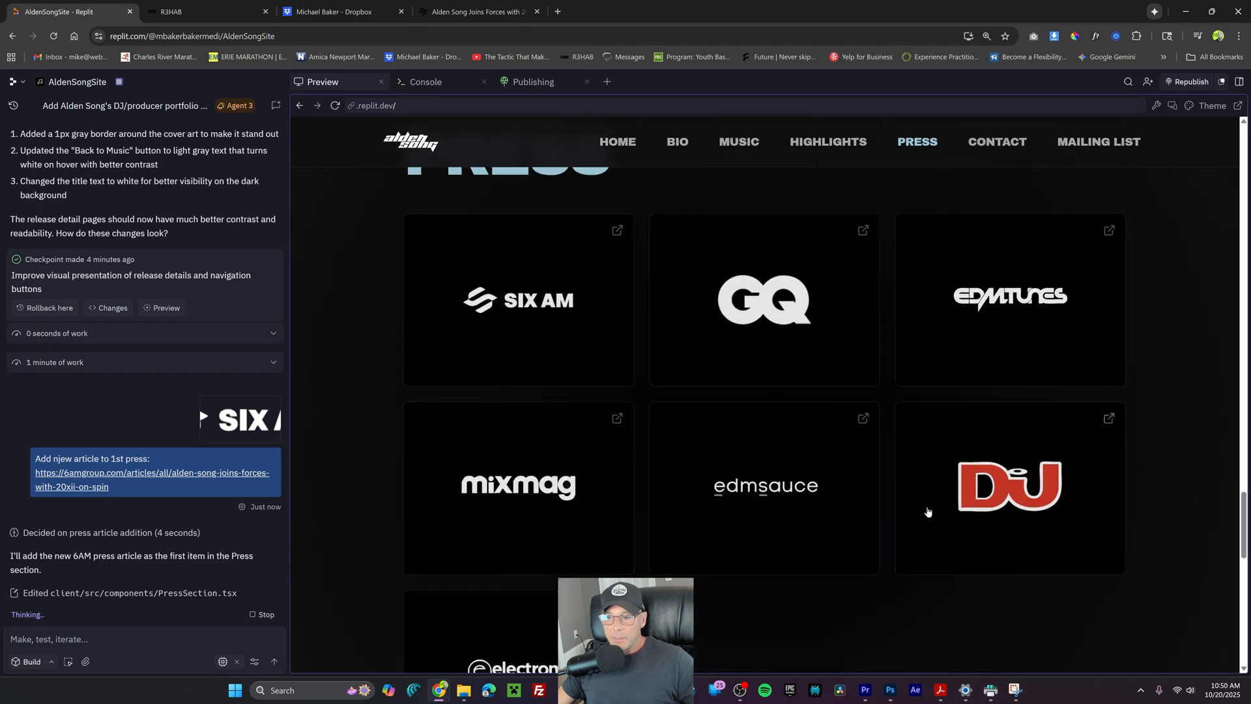
pyautogui.scroll(-2, 928, 512)
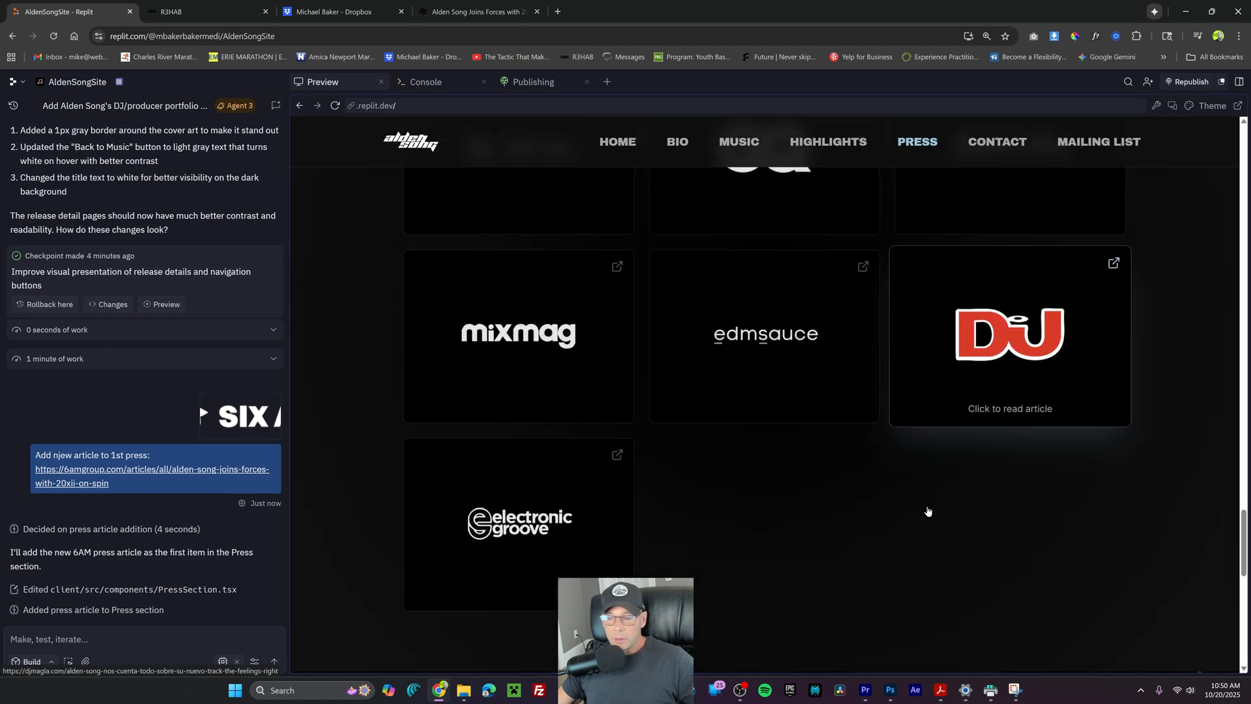
pyautogui.scroll(3, 928, 512)
pyautogui.scroll(-2, 928, 511)
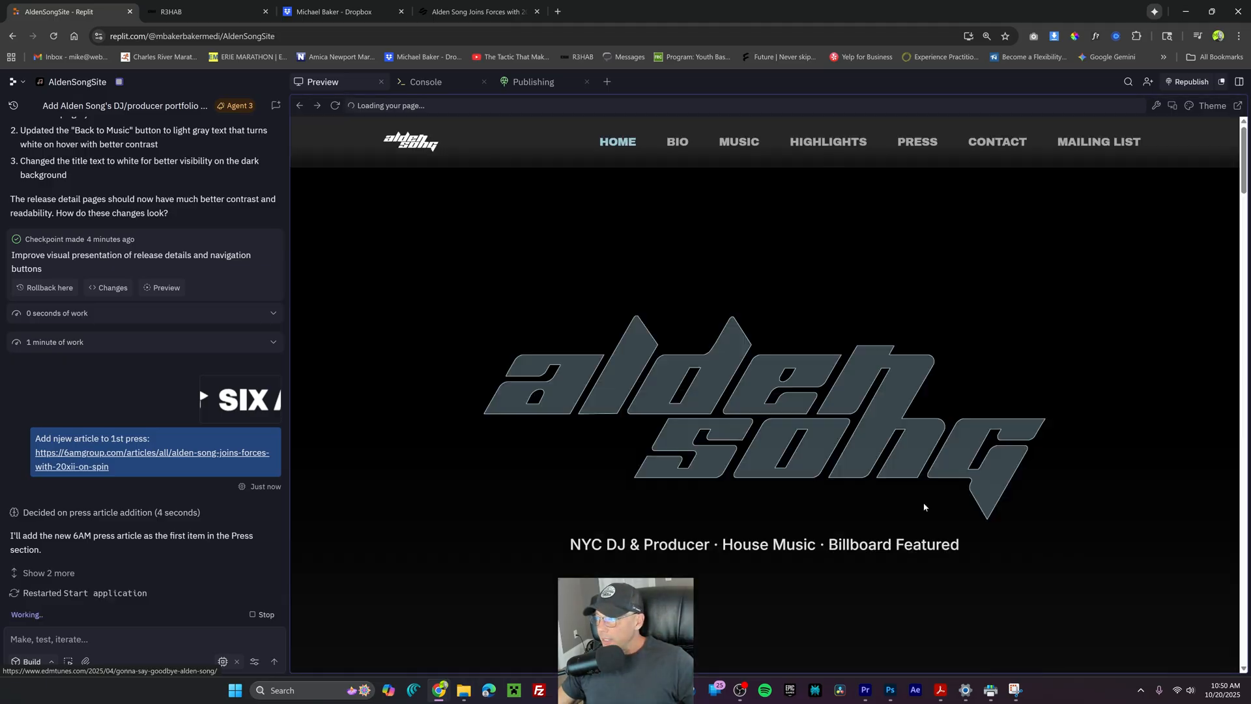
pyautogui.scroll(-20, 785, 451)
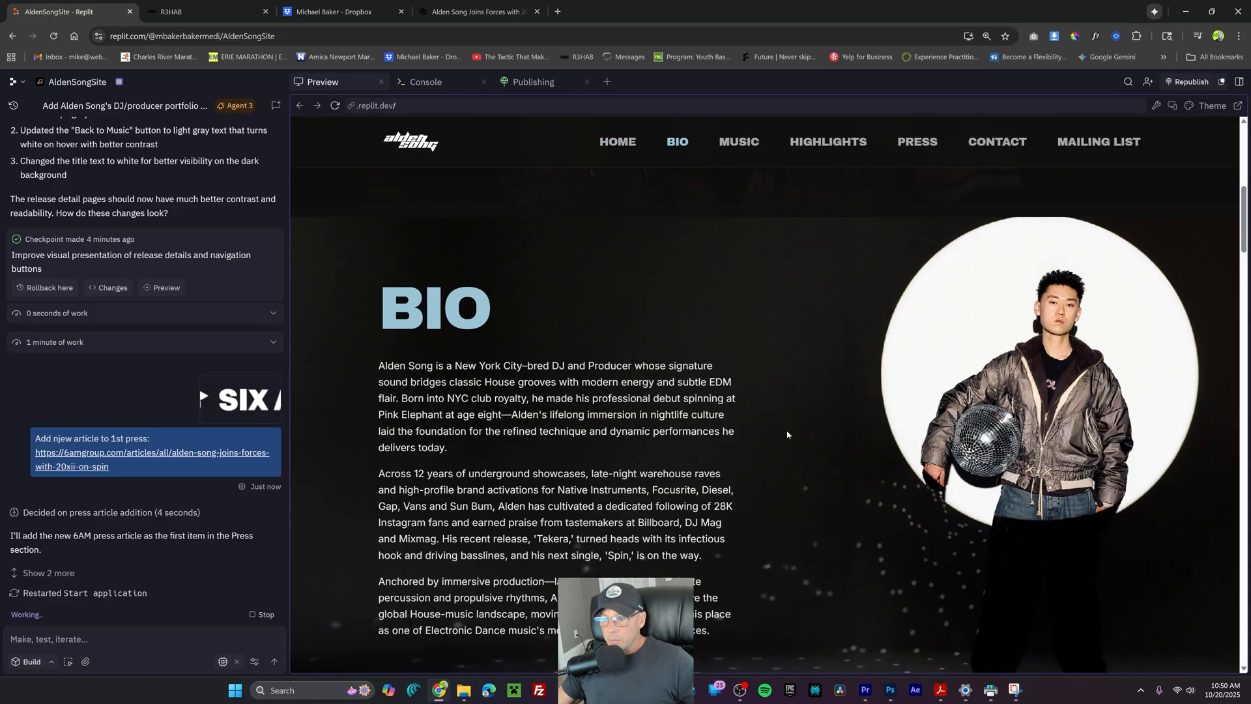
pyautogui.scroll(-4, 785, 451)
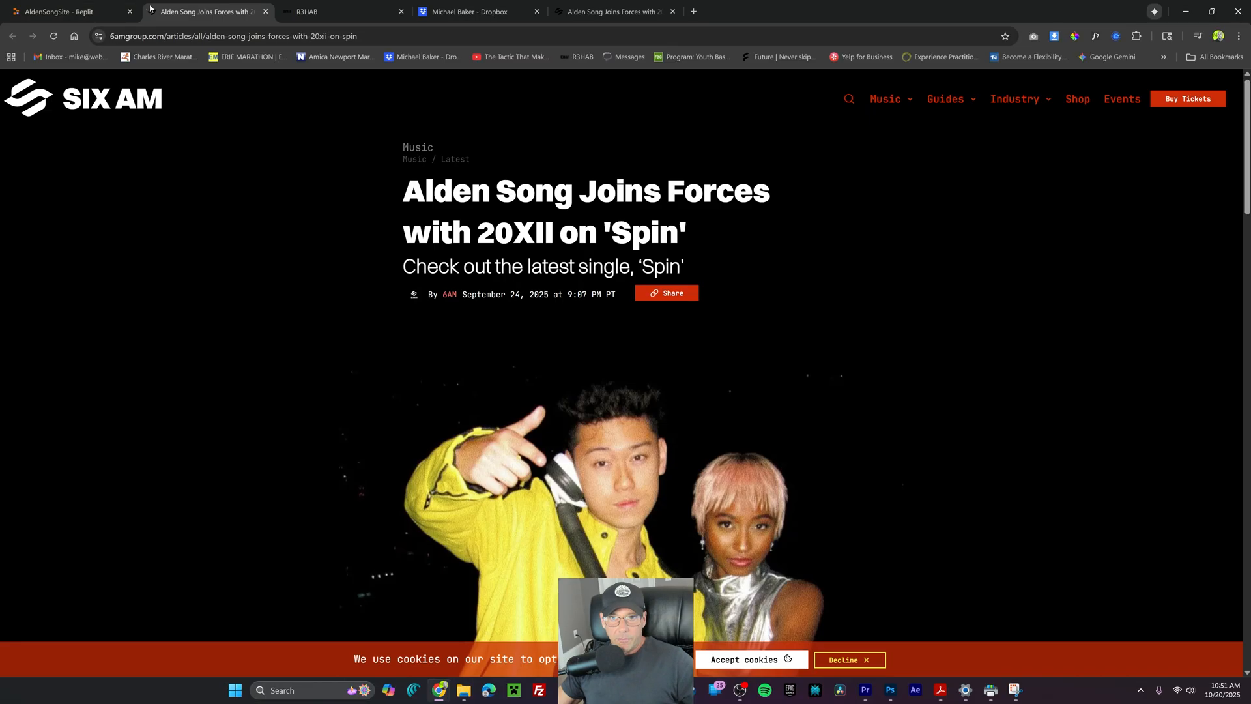
# Return to the Replit project, send "Add Beatport to social media icons" with the artist's Beatport link, and check the Contact section's icons
pyautogui.click(98, 13)
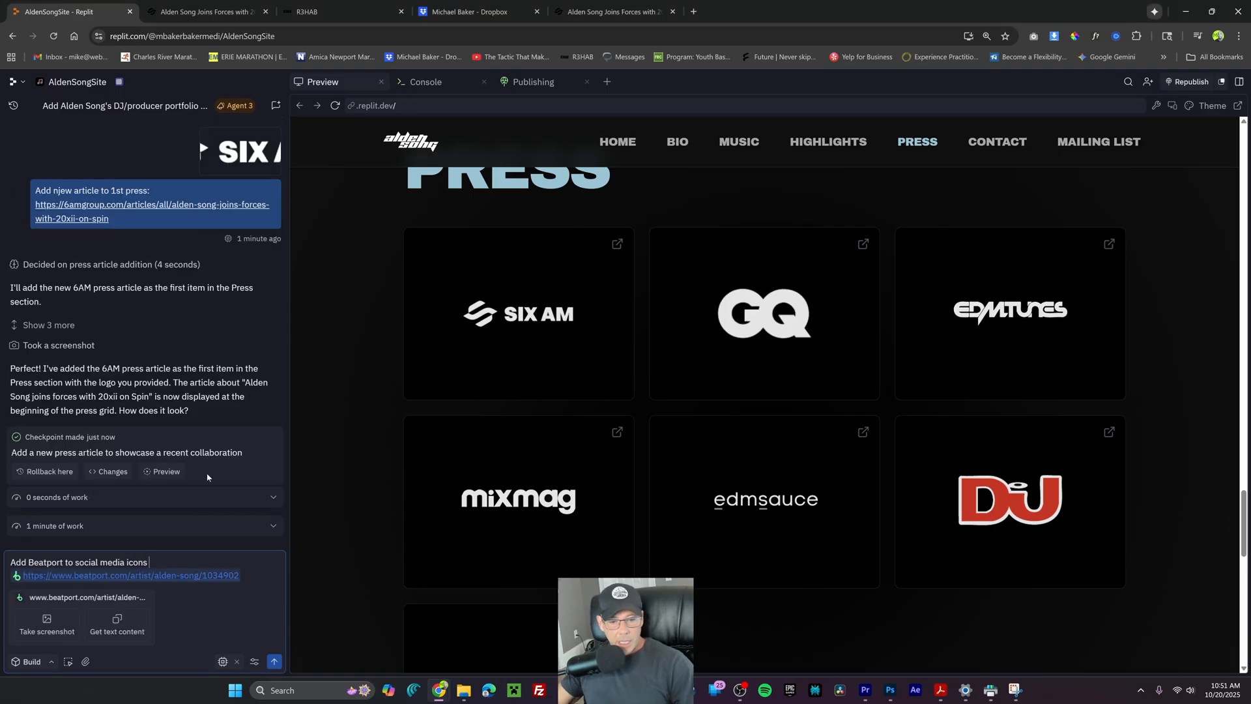
pyautogui.press('Return')
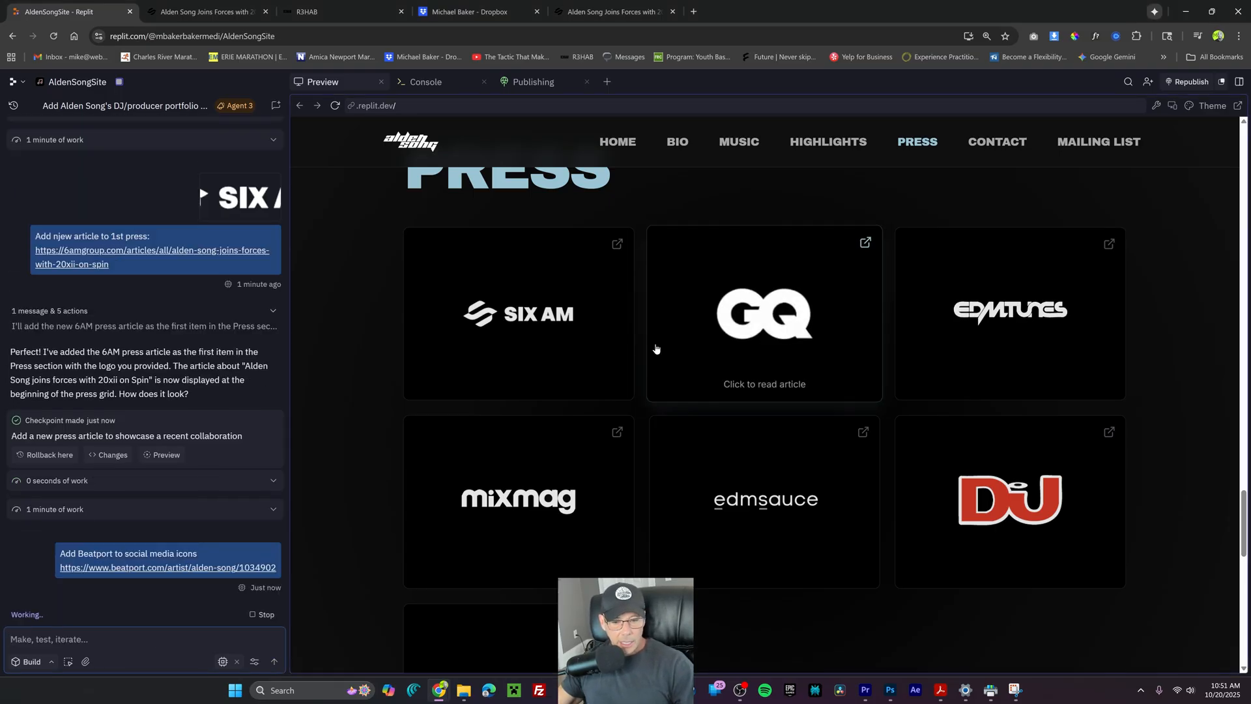
pyautogui.scroll(-10, 1038, 295)
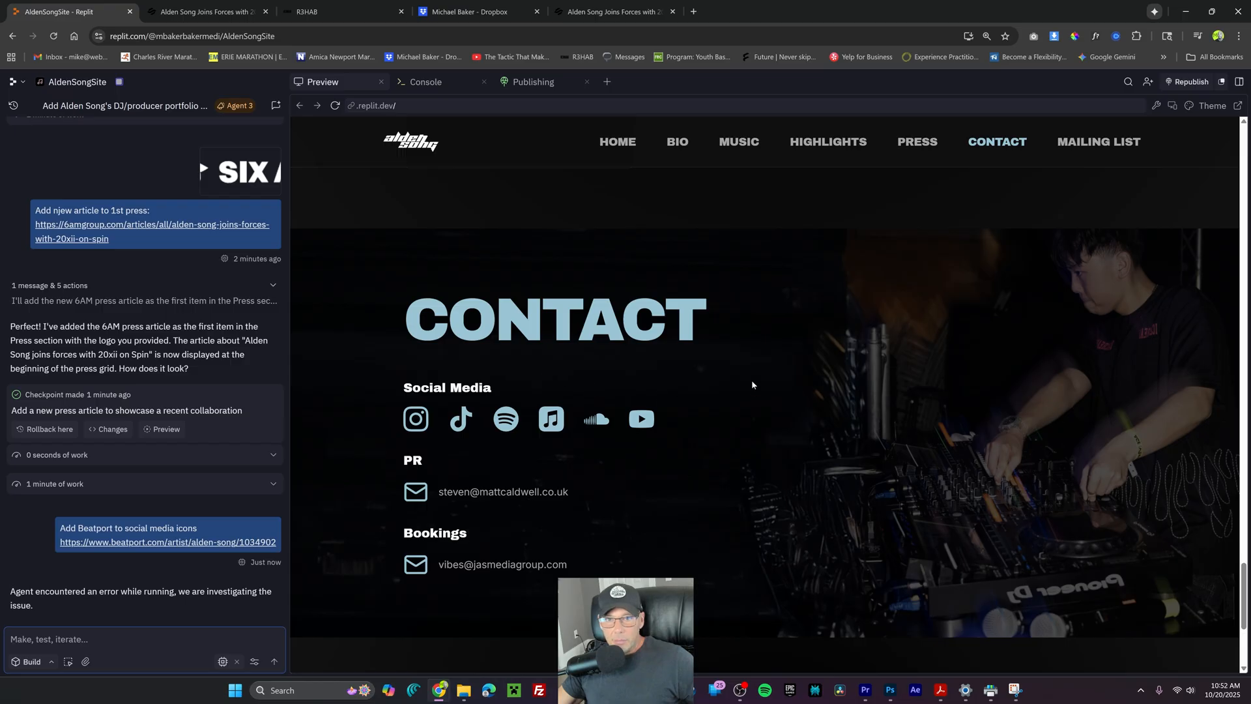
pyautogui.scroll(3, 746, 381)
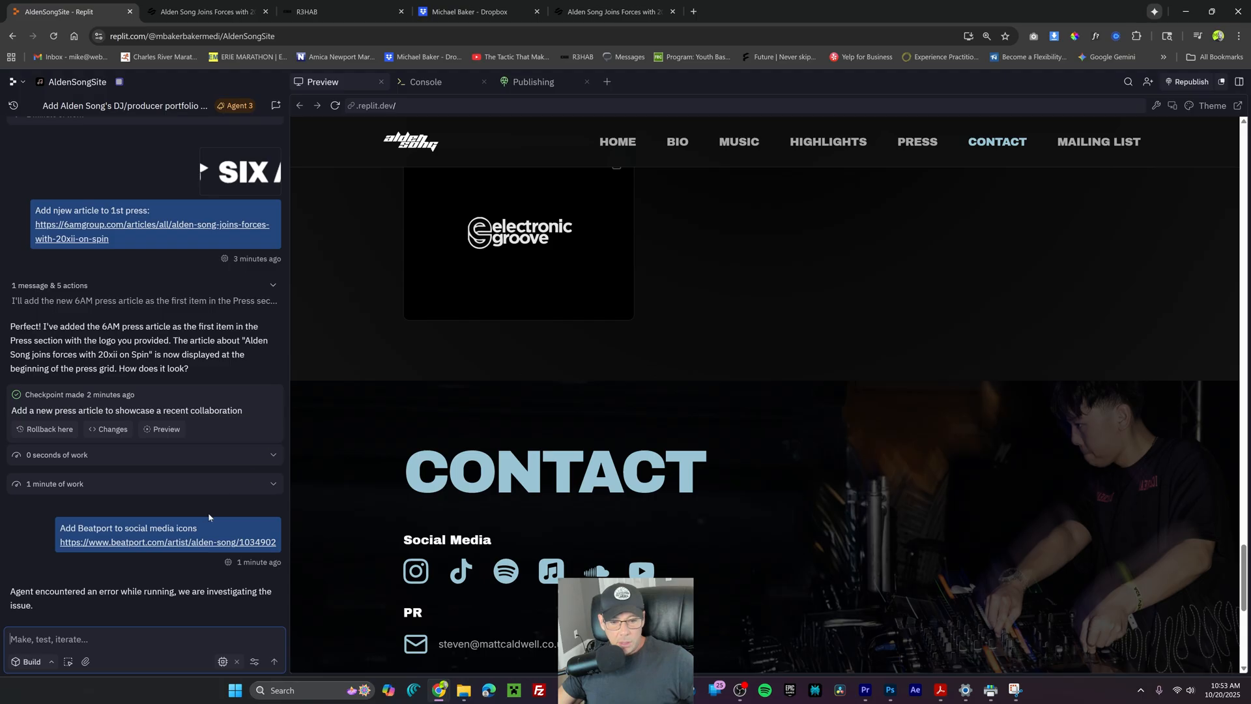
# Follow up on the failed Beatport icon request by sending the agent "Did you sort it"
pyautogui.click(76, 592)
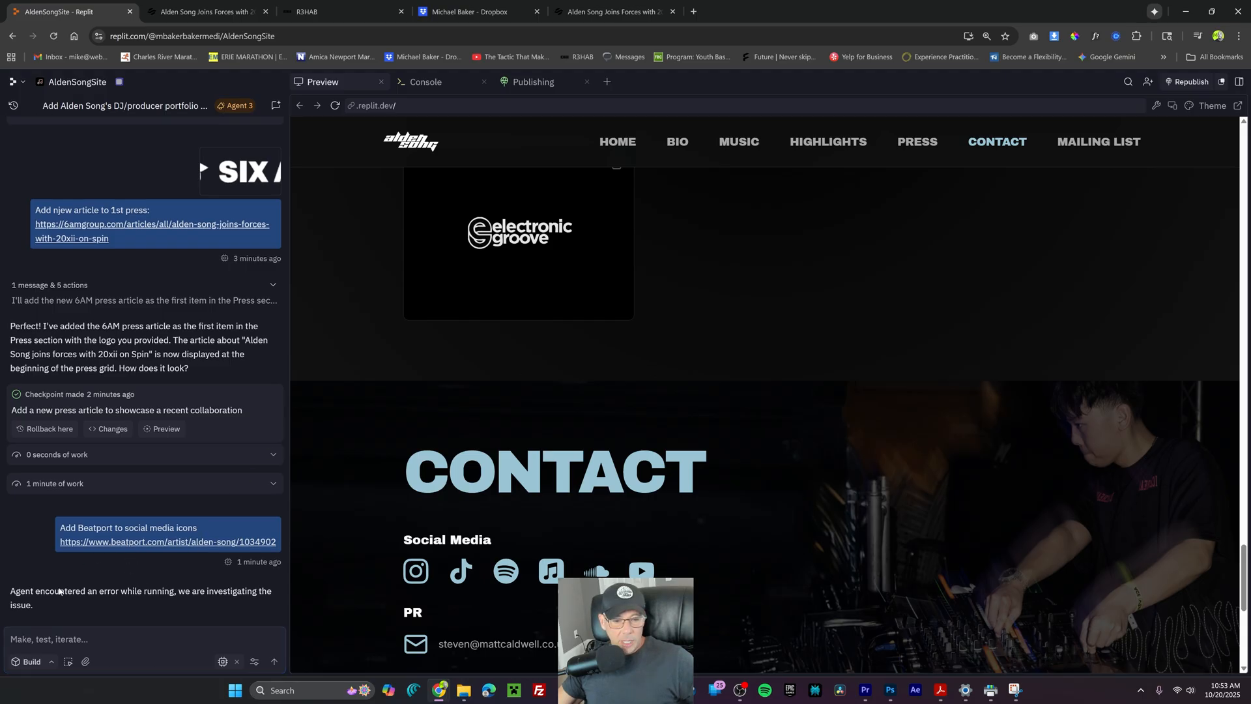
pyautogui.moveTo(60, 590); pyautogui.dragTo(180, 596)
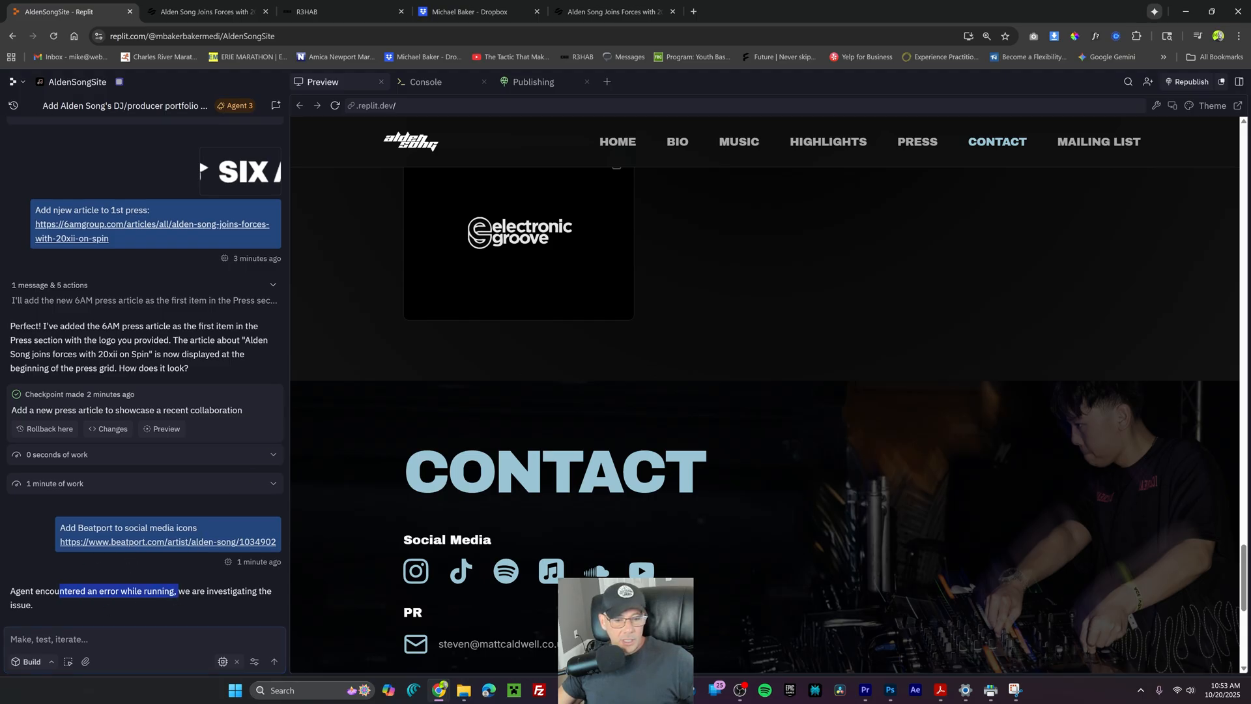
pyautogui.click(49, 639)
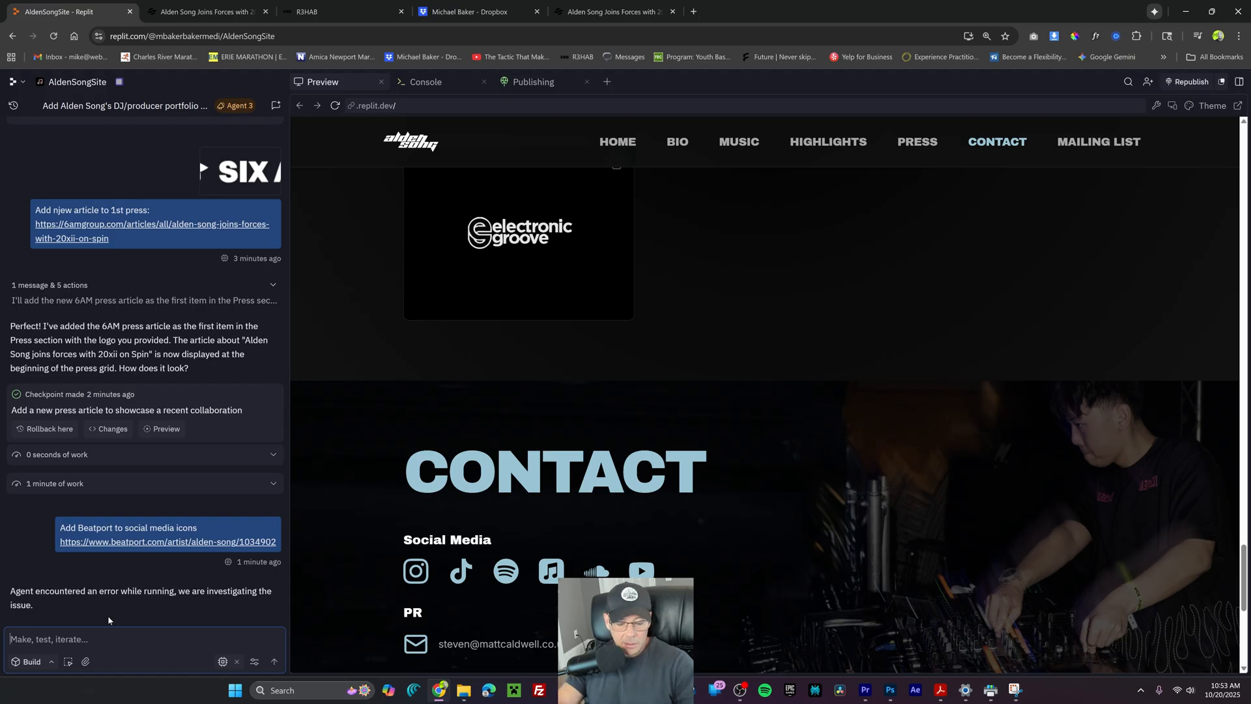
pyautogui.write('Did you sort it')
pyautogui.press('Return')
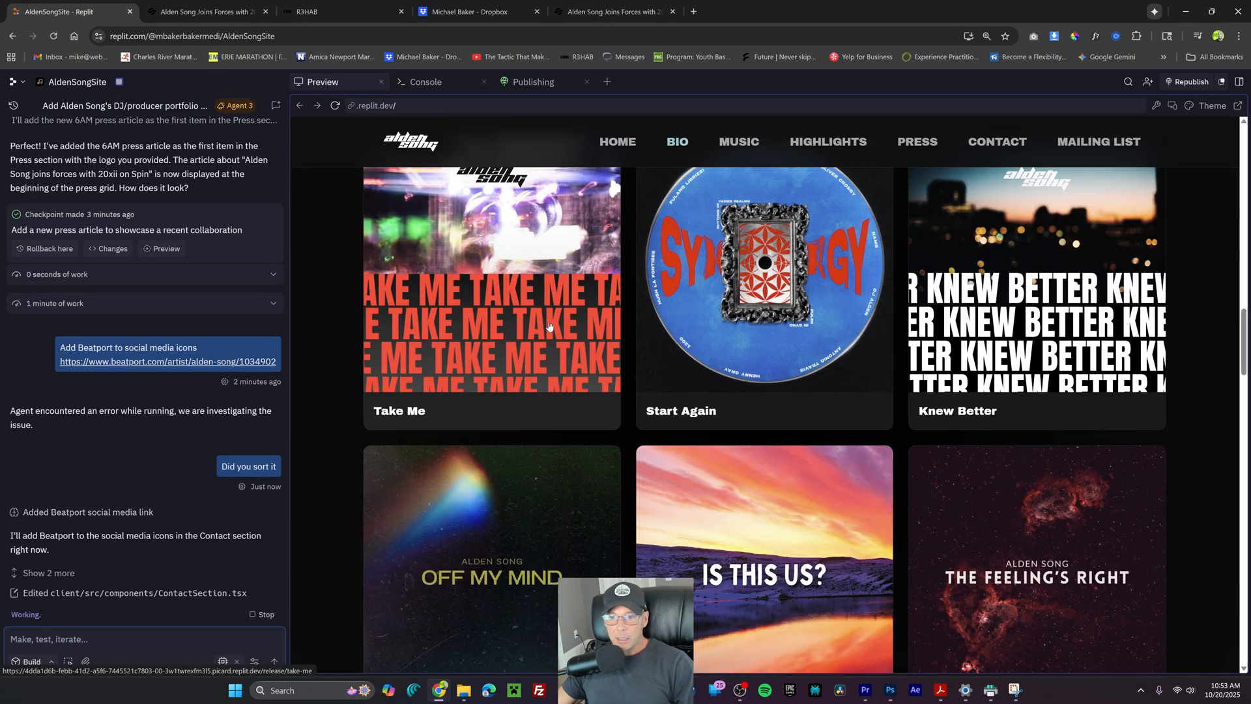
# Test the new Beatport icon's link in the preview's Contact section, and send the agent "Bro the logo"
pyautogui.click(583, 335)
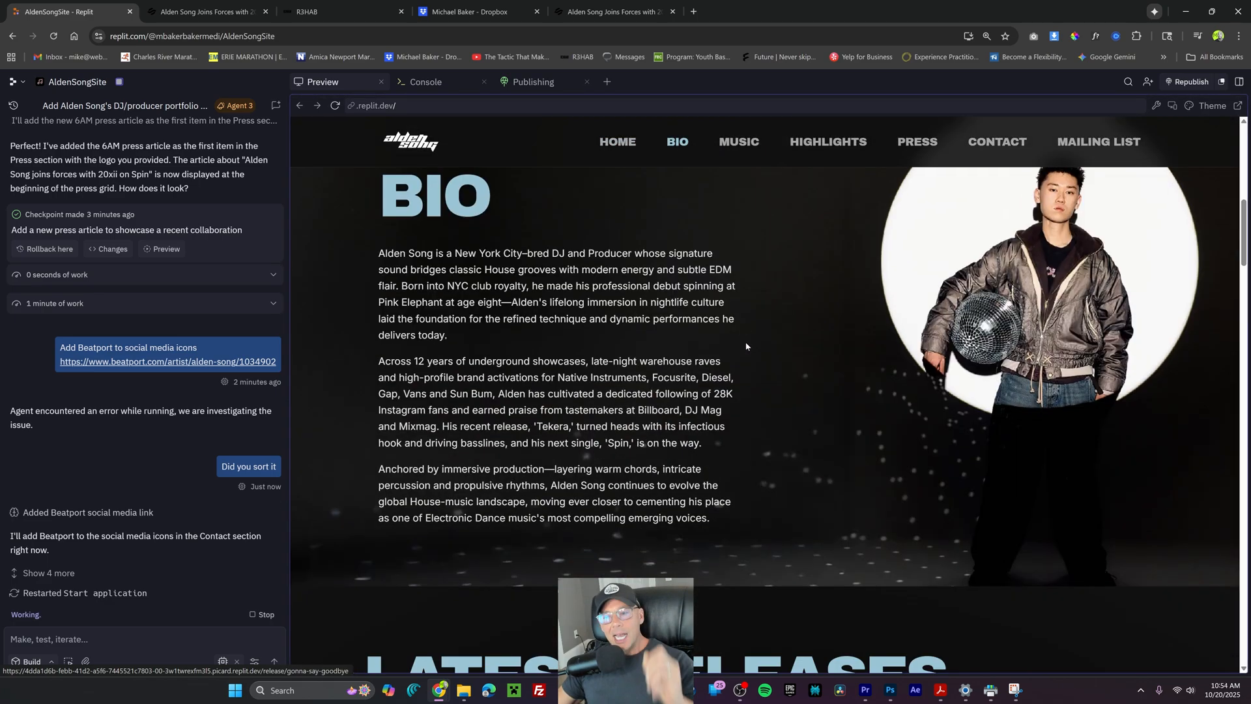
pyautogui.click(1016, 145)
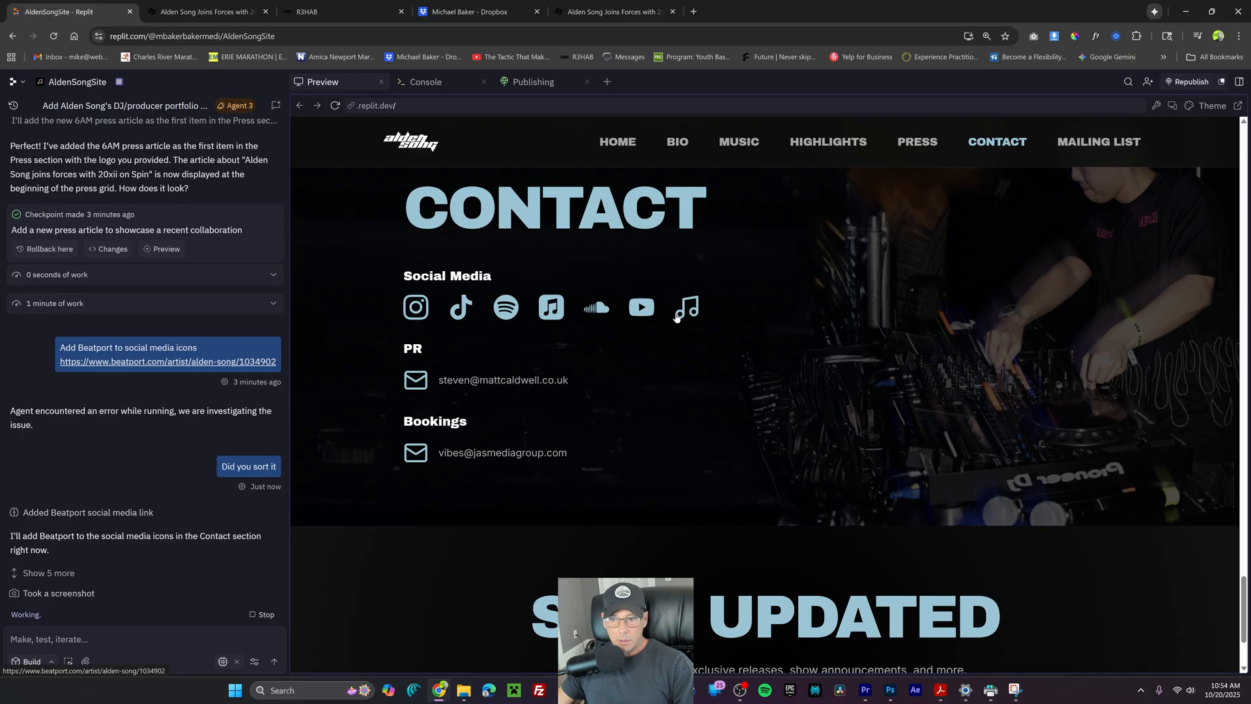
pyautogui.click(684, 311)
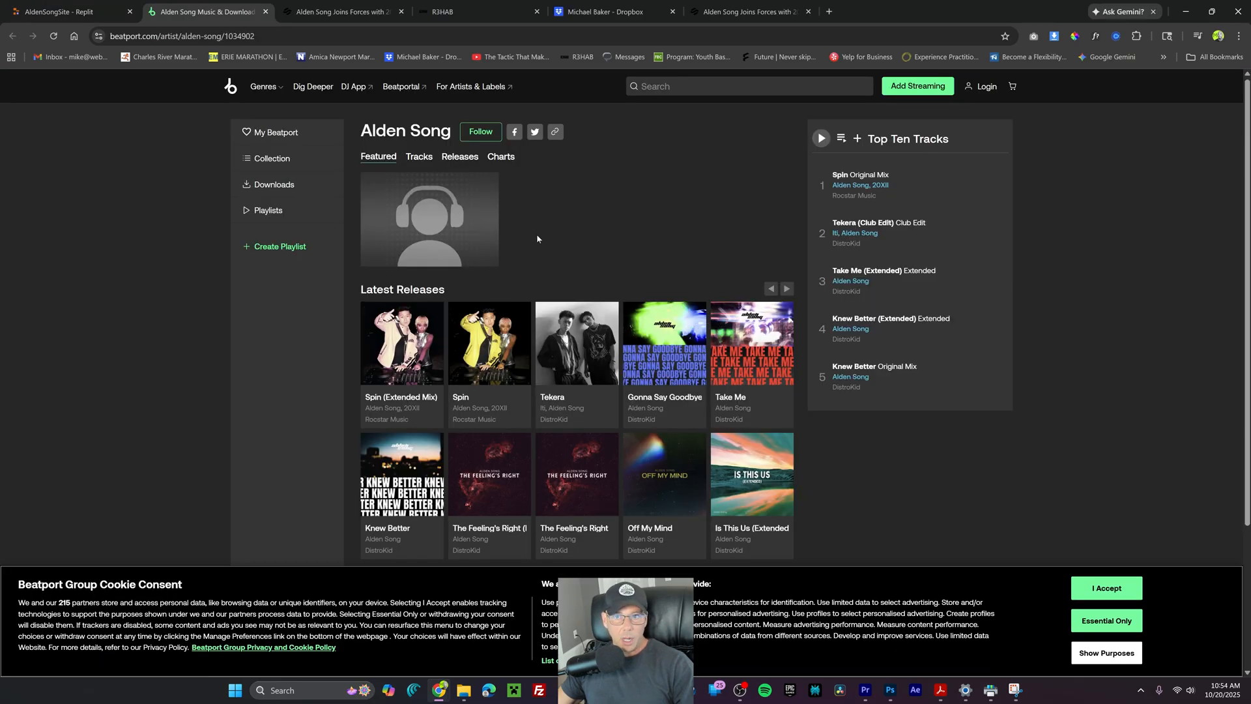
pyautogui.hotkey('ctrl', 'shift', 'Tab')
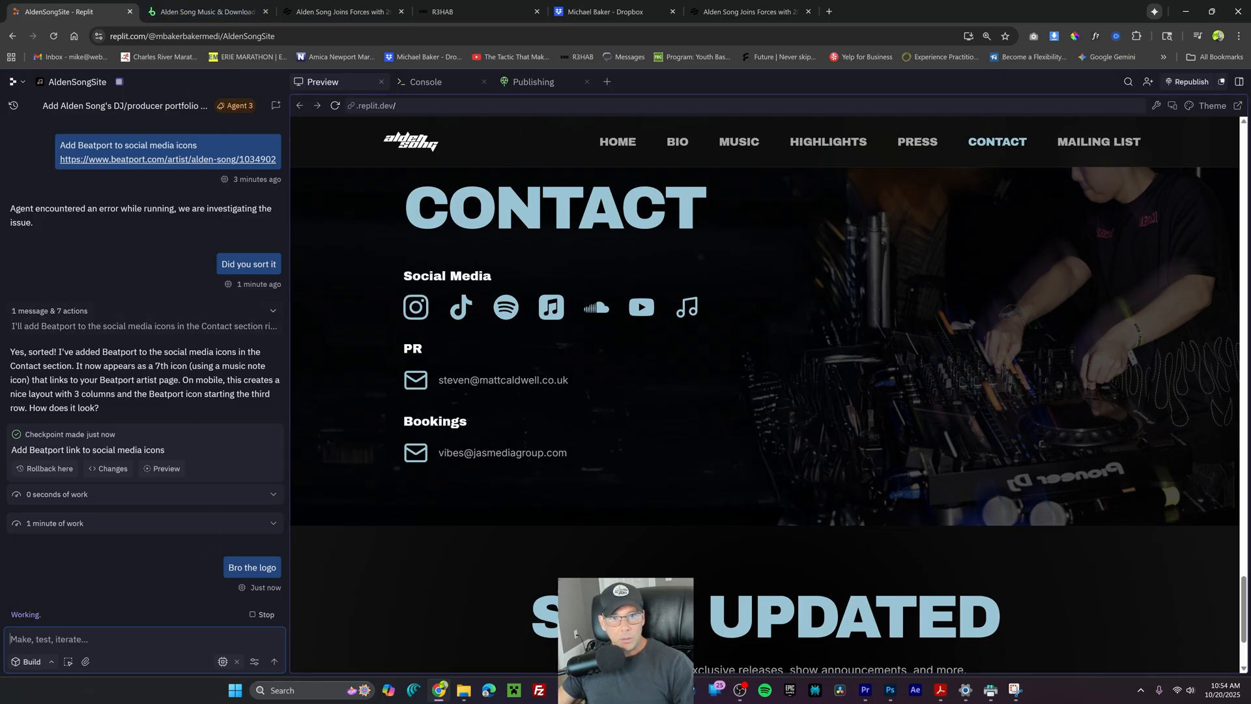
# Save the Beatport logo image from the header of the artist's Beatport page, and return to the Replit project
pyautogui.click(199, 13)
pyautogui.click(250, 39)
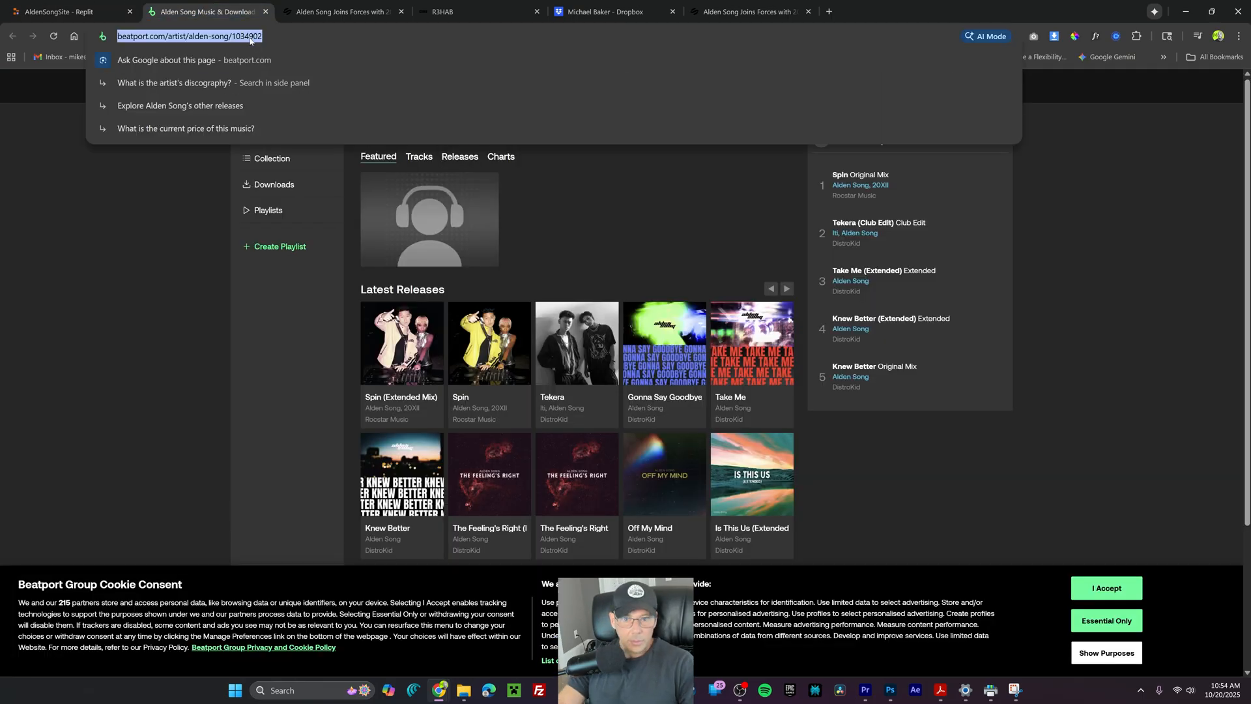
pyautogui.click(206, 167)
pyautogui.rightClick(237, 93)
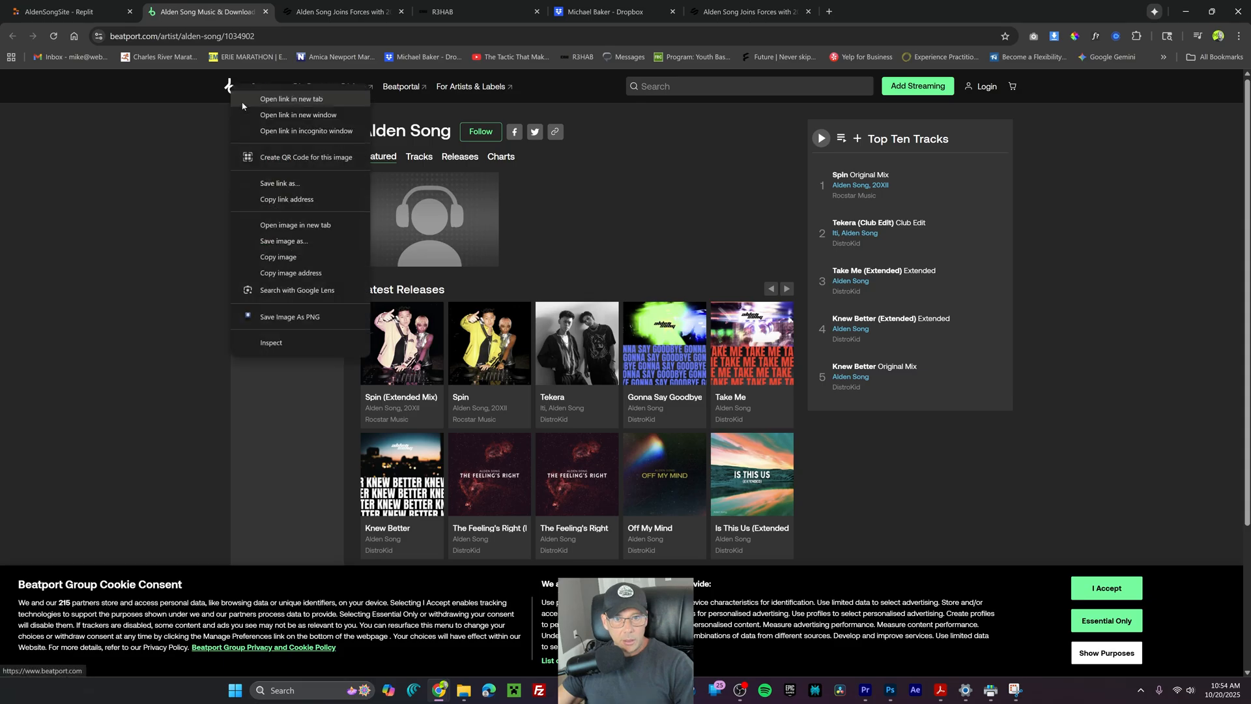
pyautogui.click(281, 232)
pyautogui.click(998, 568)
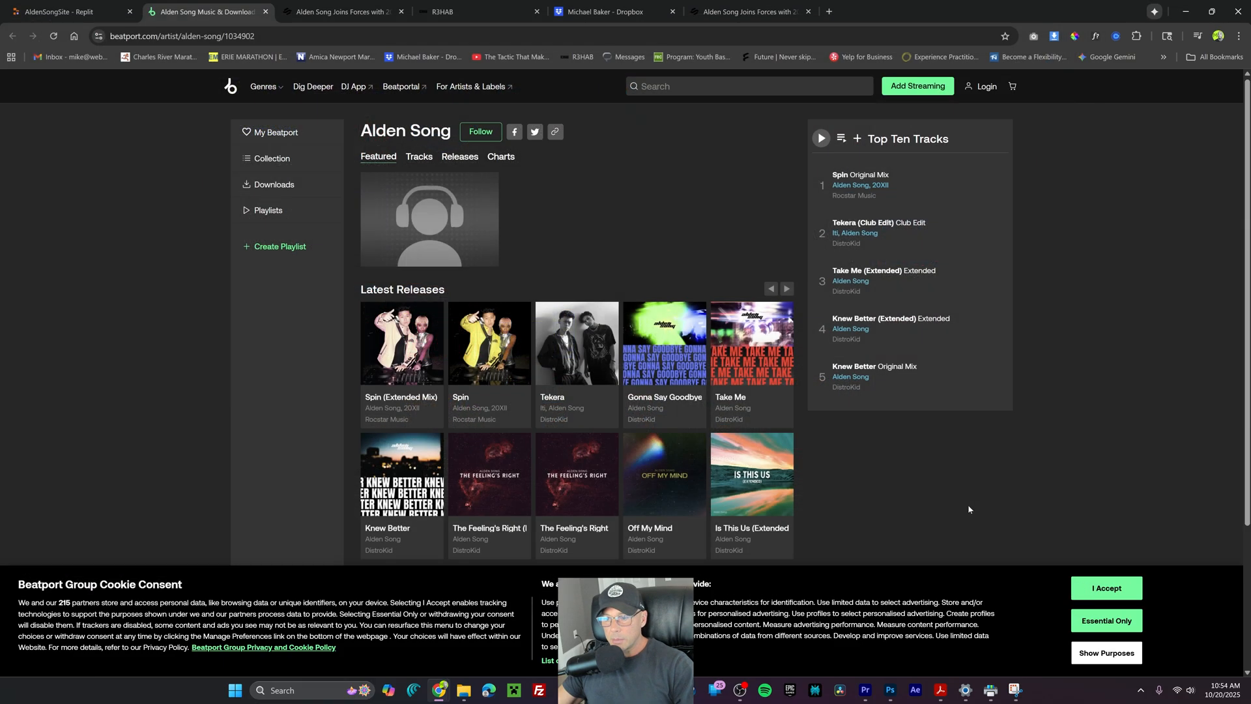
pyautogui.click(59, 12)
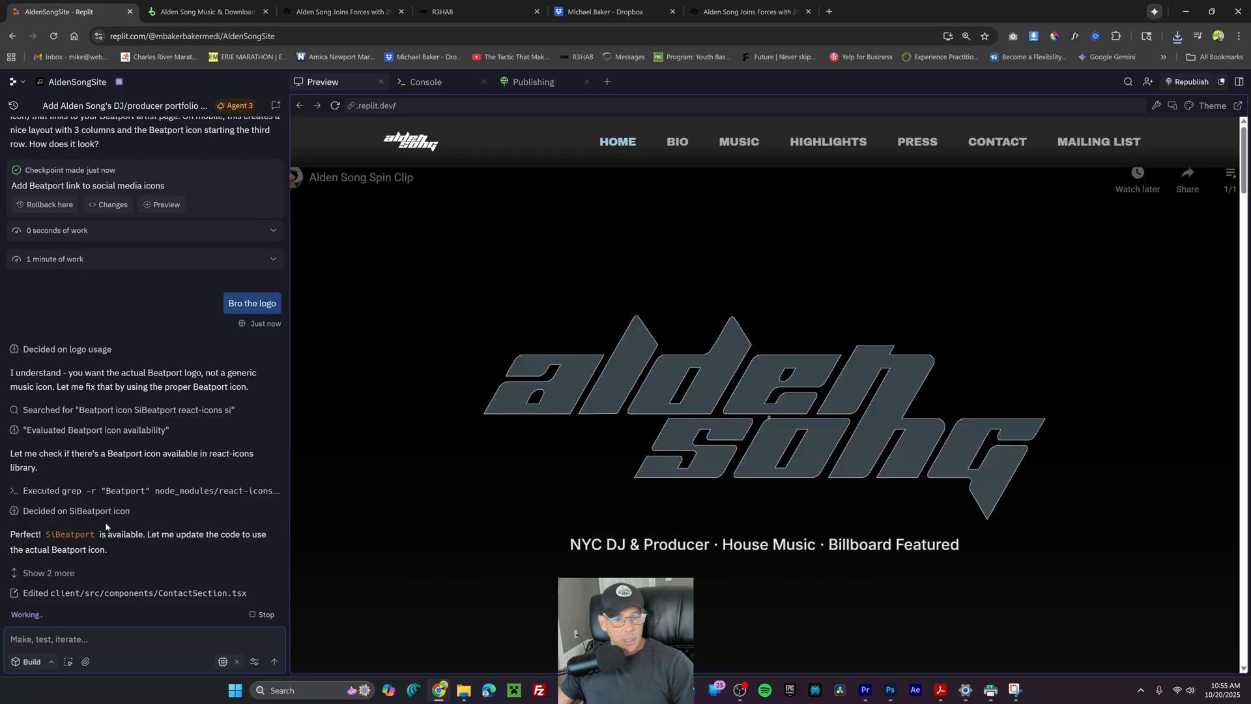
# Check the Beatport logo among the preview's Contact icons and return to the hero video section
pyautogui.click(1020, 143)
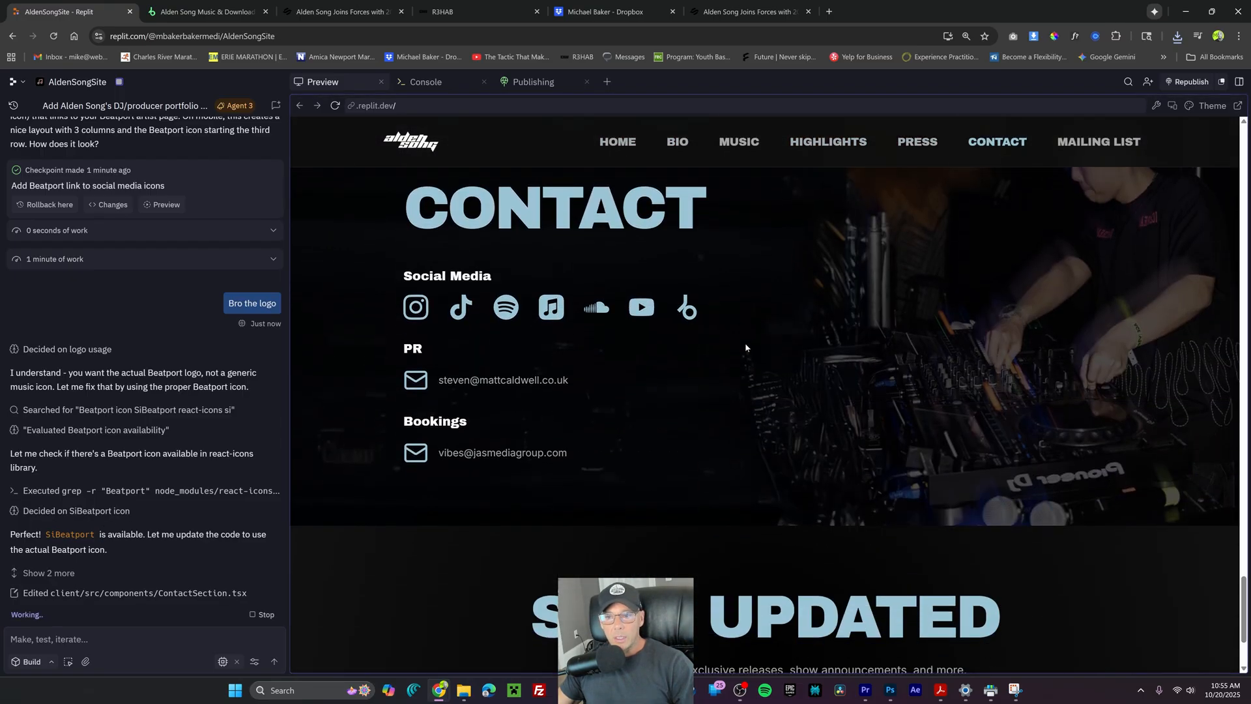
pyautogui.click(1172, 106)
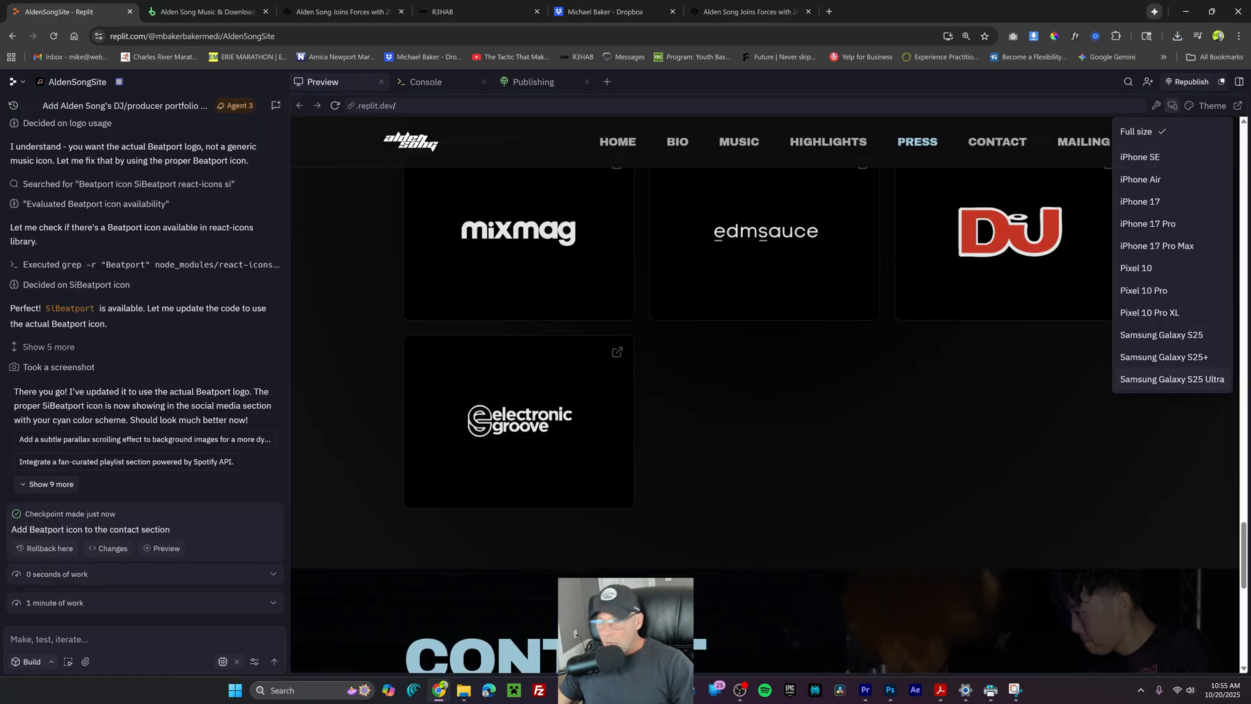
pyautogui.click(840, 382)
pyautogui.scroll(20, 841, 382)
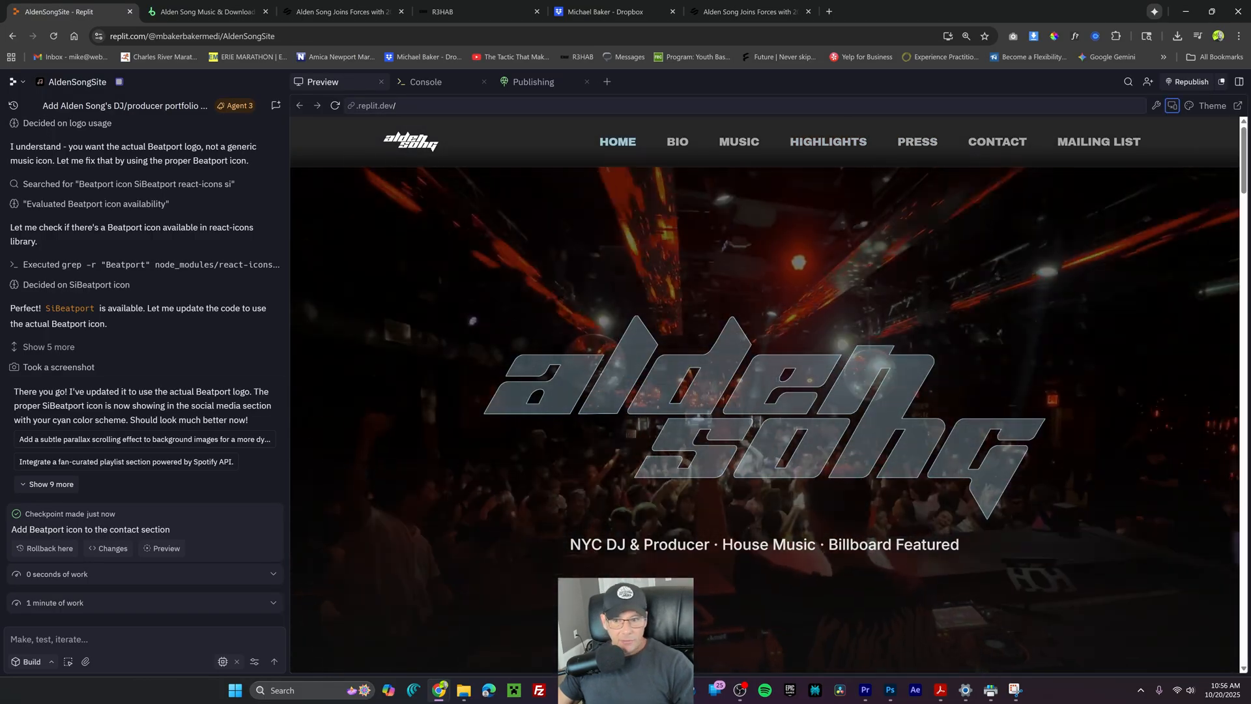
# Capture the hero video and send it with "A bit less overlay (make more of the video color show through) on the main video section"
pyautogui.click(890, 691)
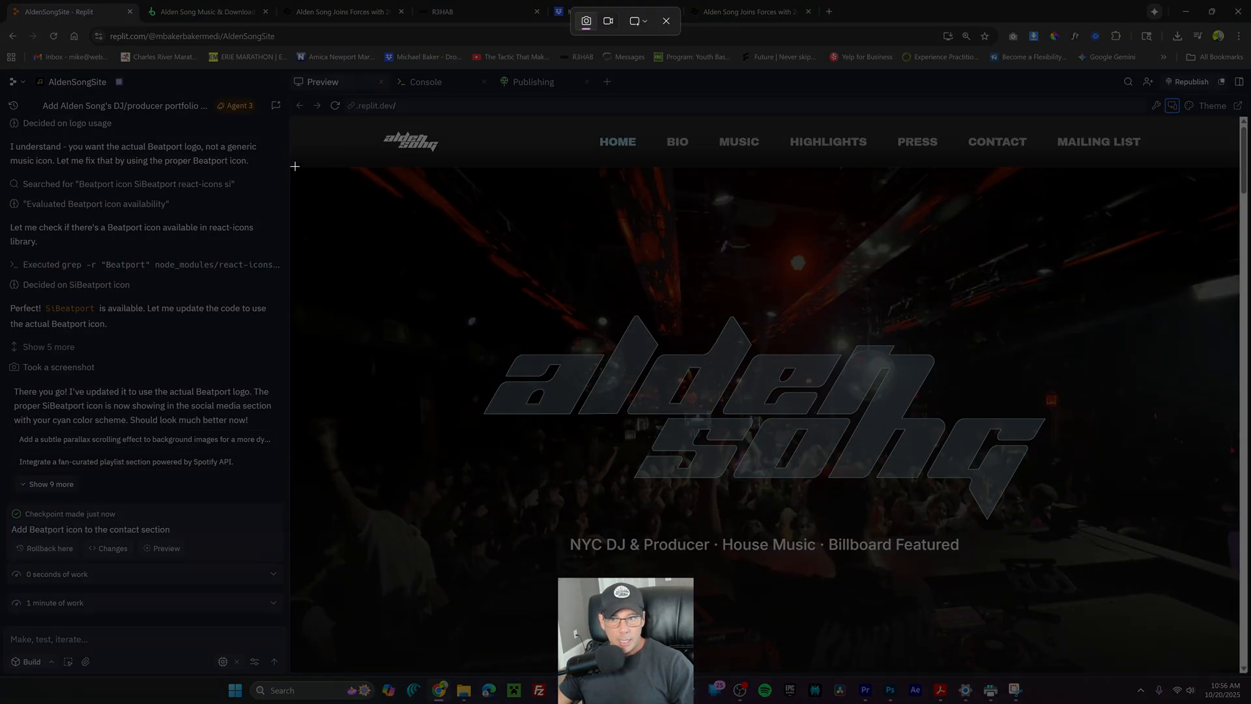
pyautogui.moveTo(294, 167); pyautogui.dragTo(538, 331)
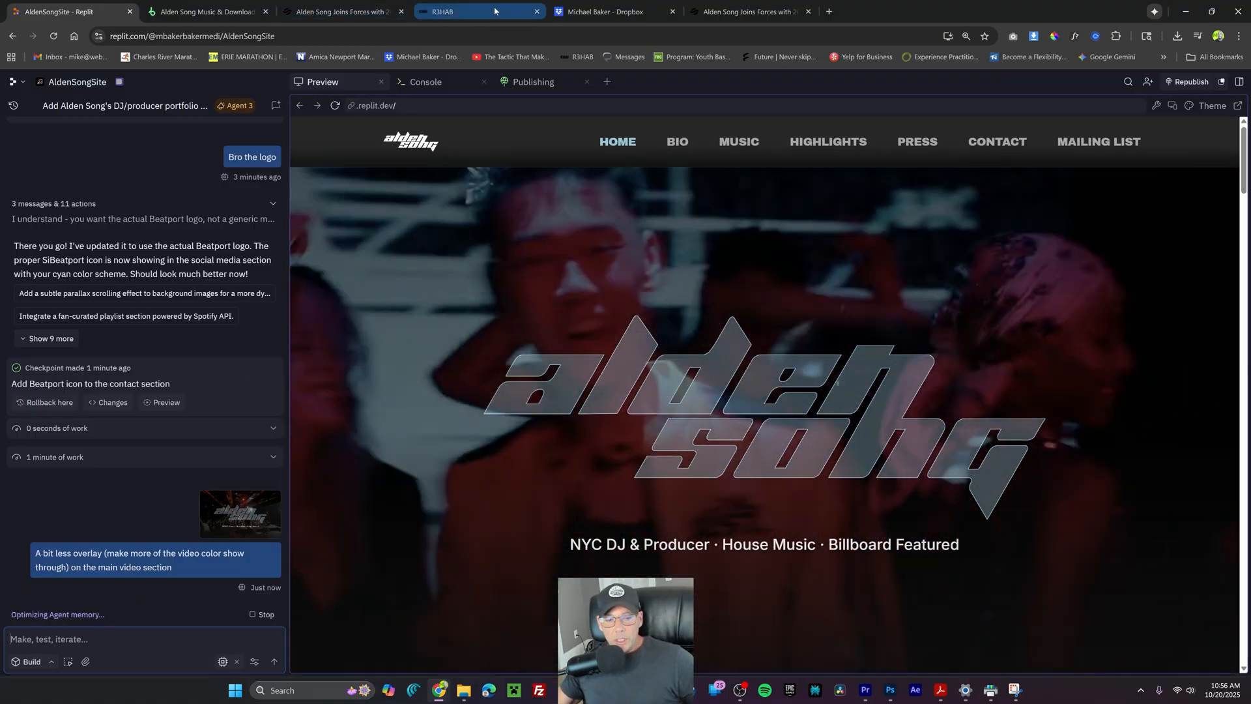
# Review the hero videos on experiencepinpoint.com as an overlay reference, going through the Sports, Entertainment and Brands slides, and return to the Replit project
pyautogui.moveTo(495, 11)
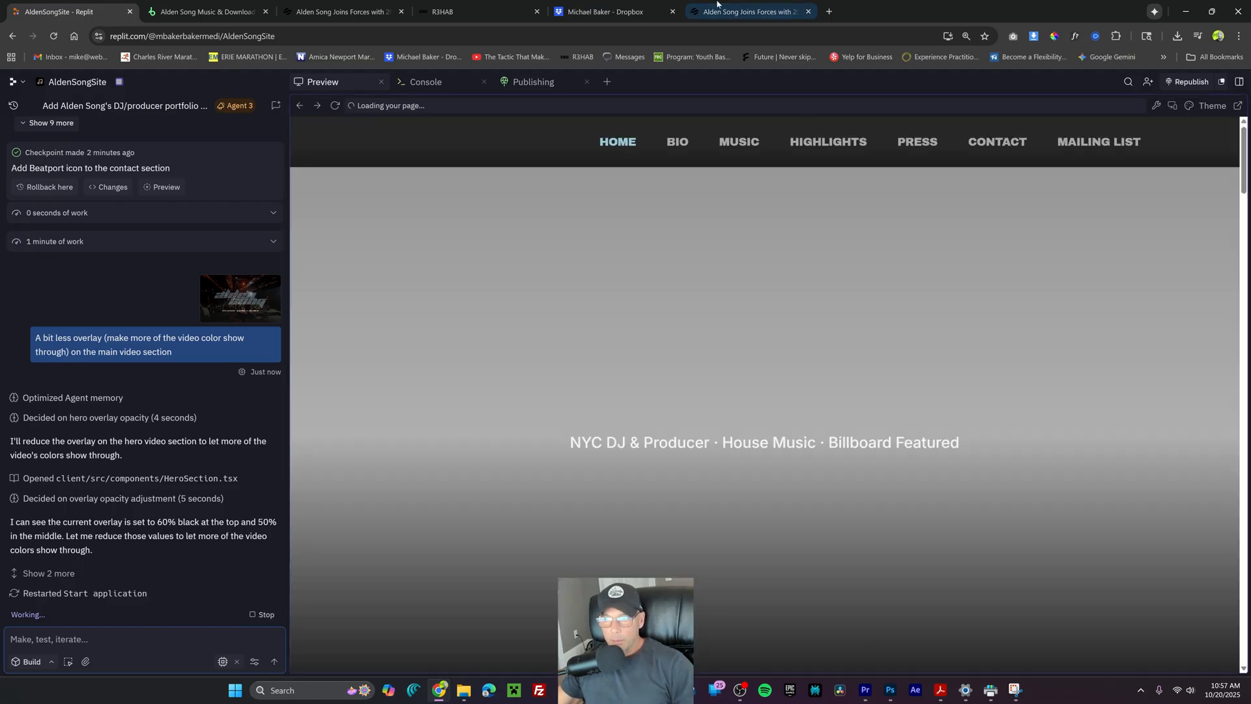
pyautogui.click(731, 11)
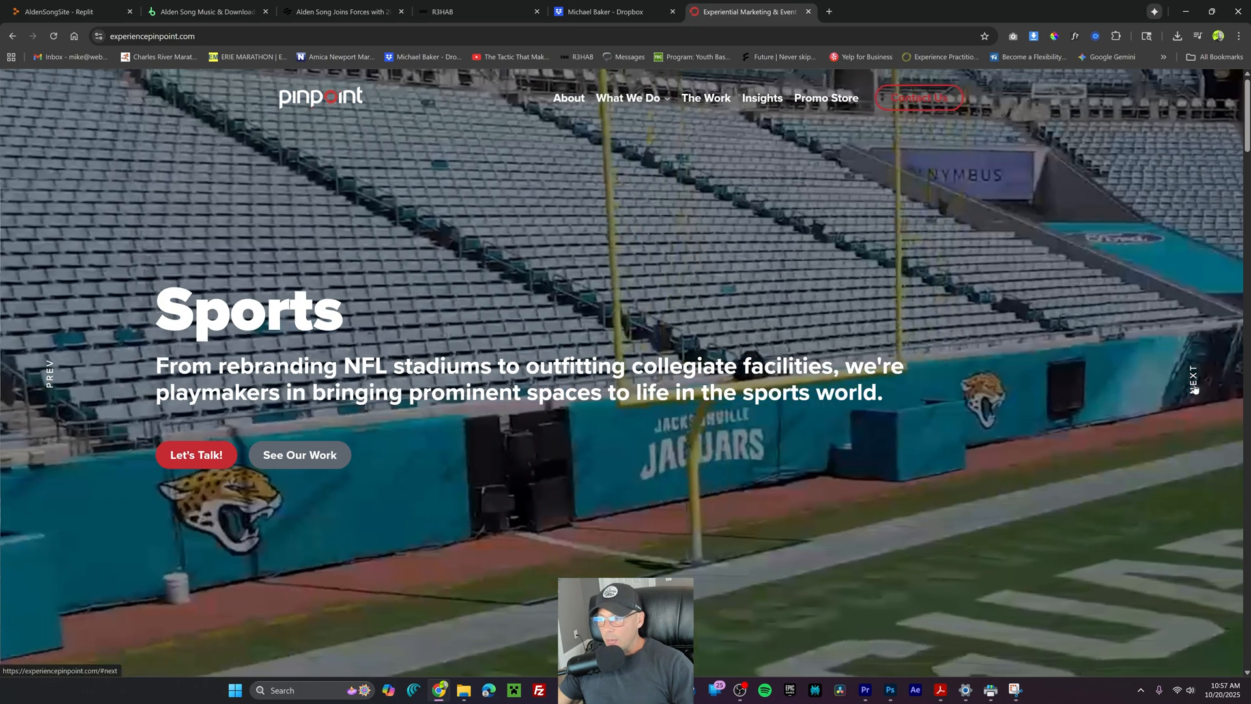
pyautogui.click(1193, 388)
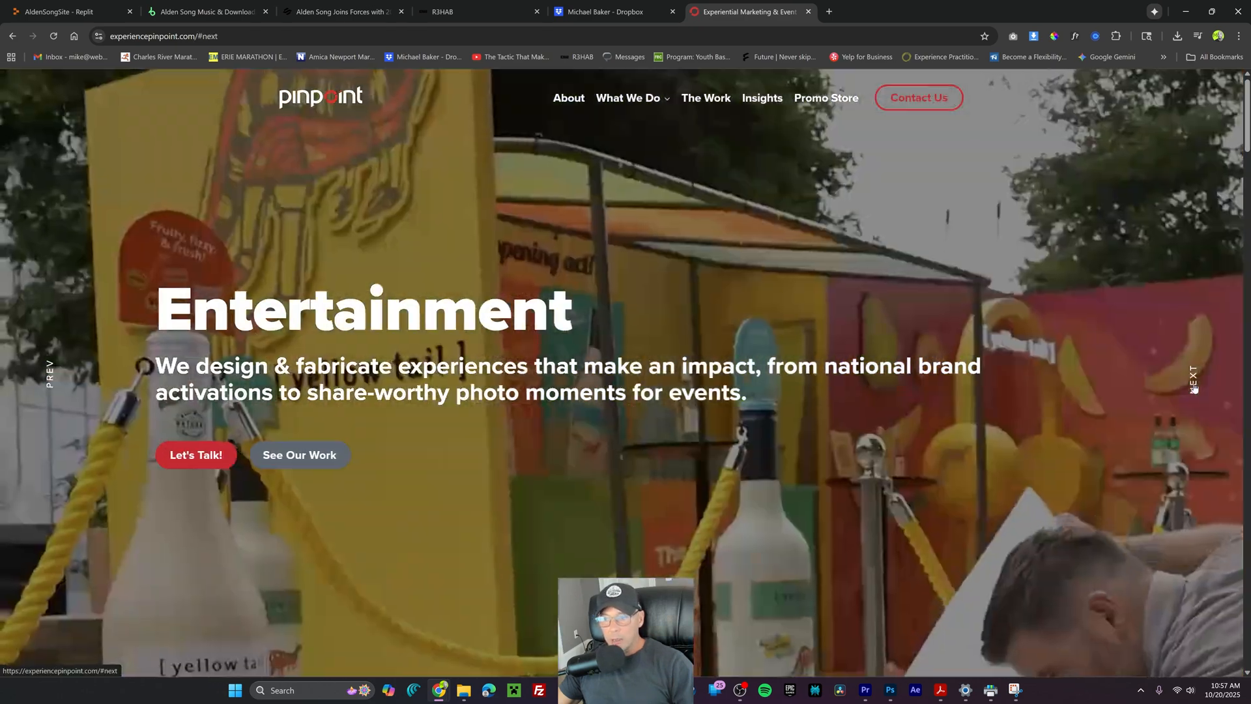
pyautogui.click(1193, 388)
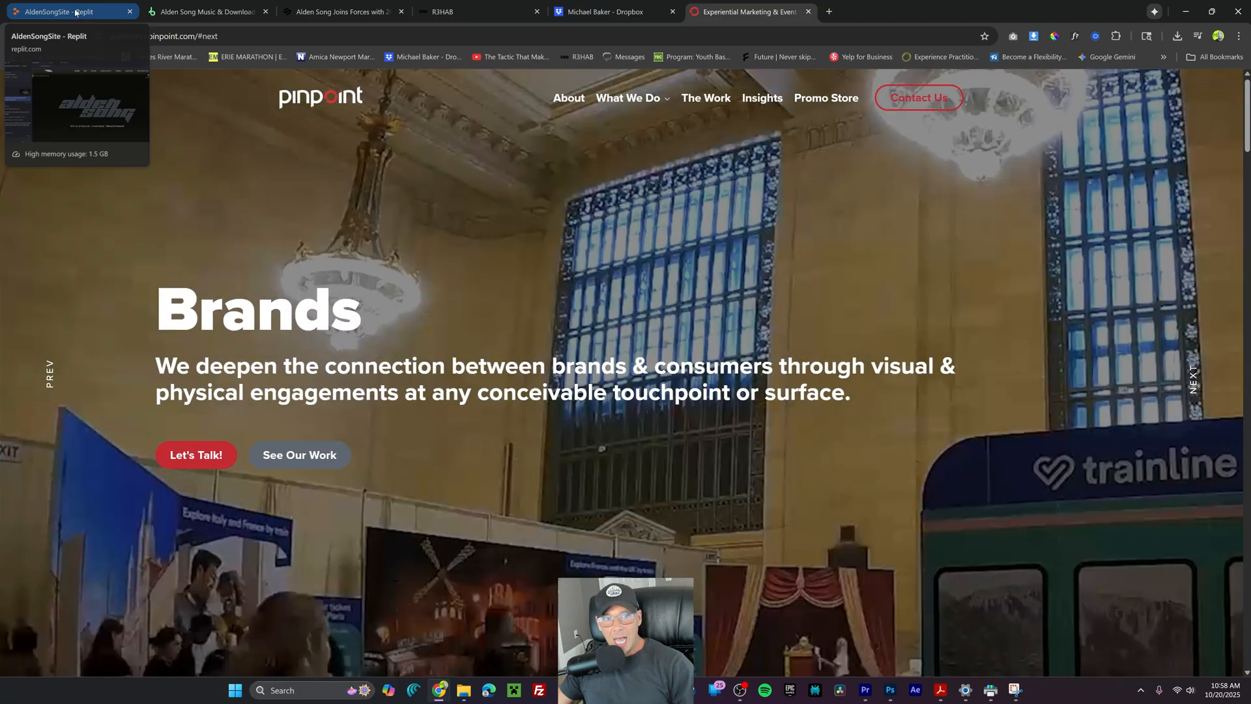
pyautogui.click(75, 12)
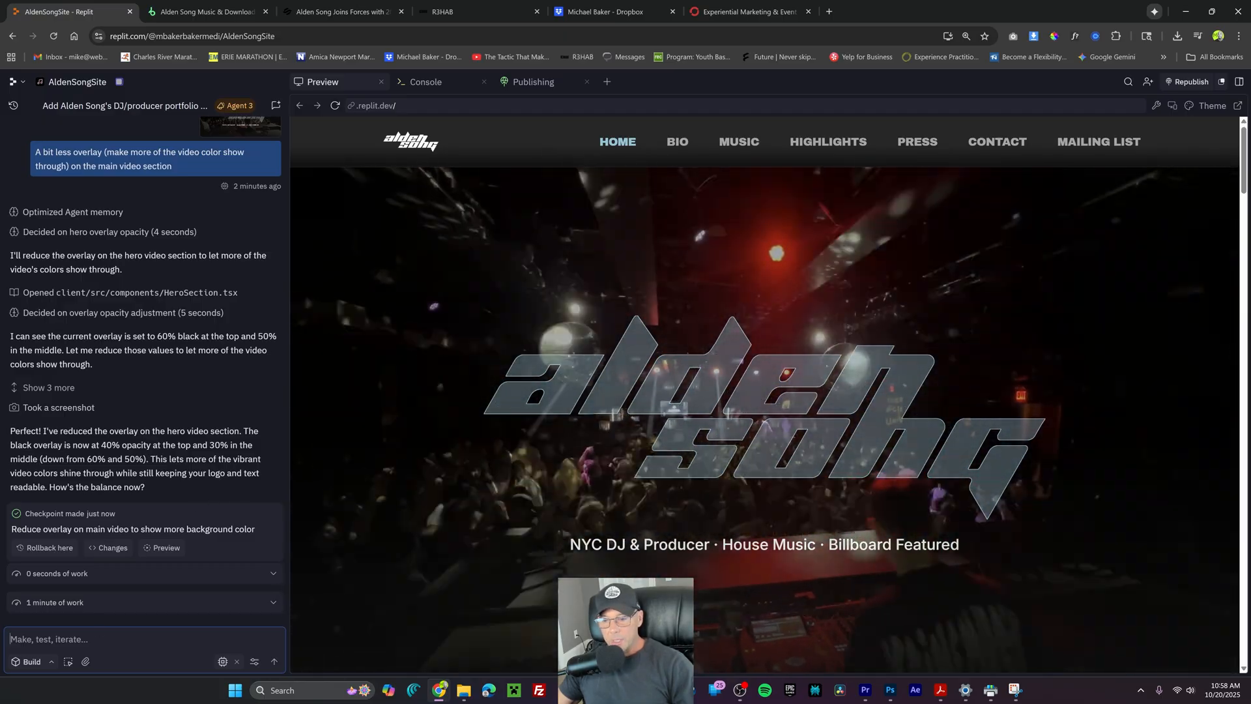
# Draft a request, with a hero capture attached, to add smaller, white, centered footer social icons under the hero text like the rehab site
pyautogui.write('Add')
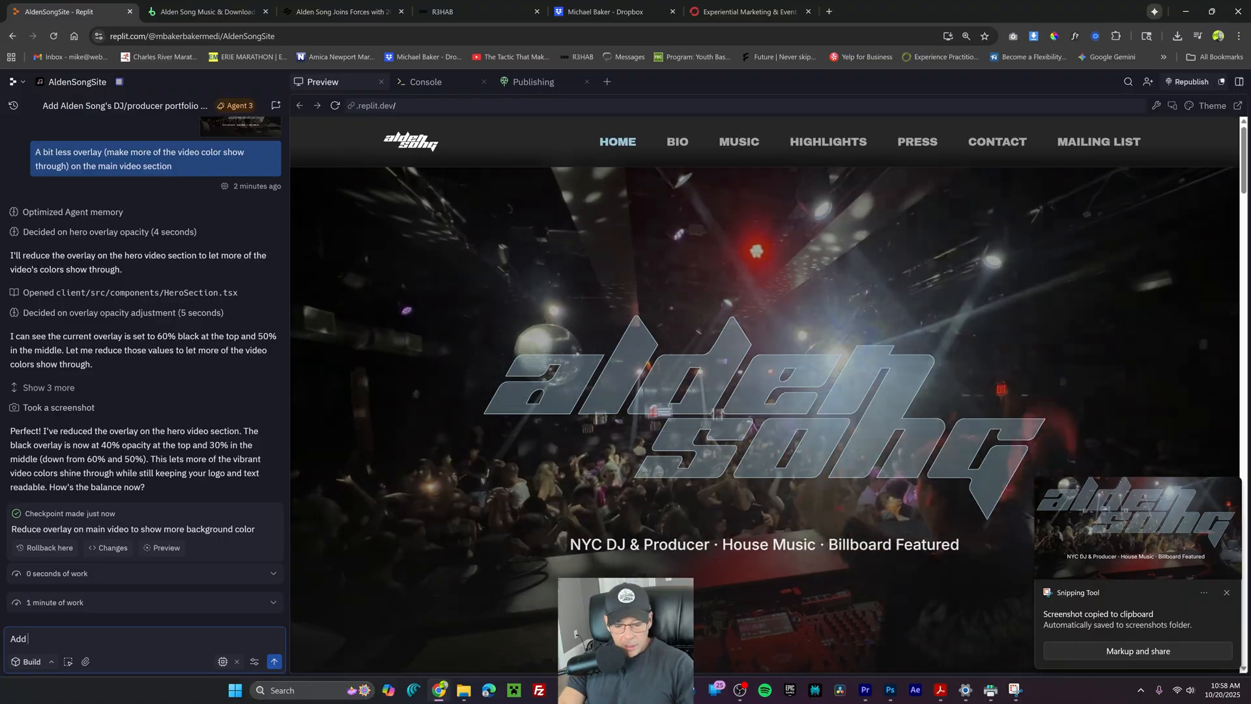
pyautogui.write(' the foote')
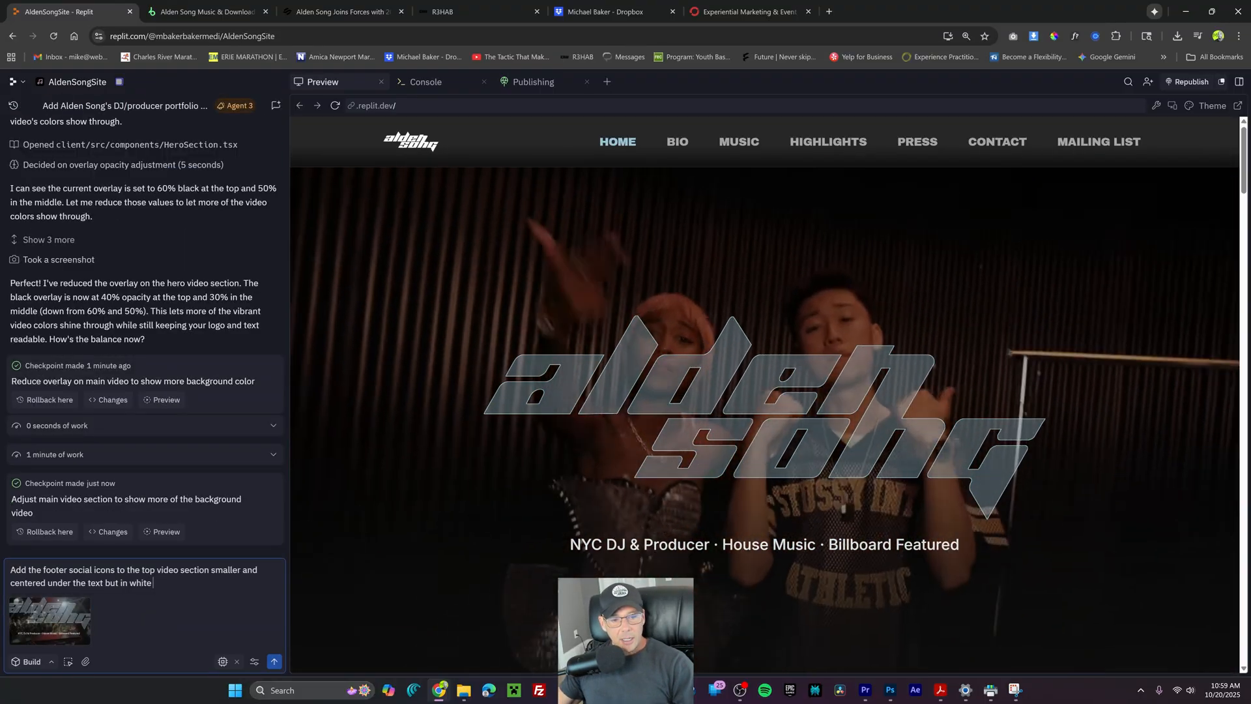
pyautogui.write('. I want it like the rehab site also attached but centered')
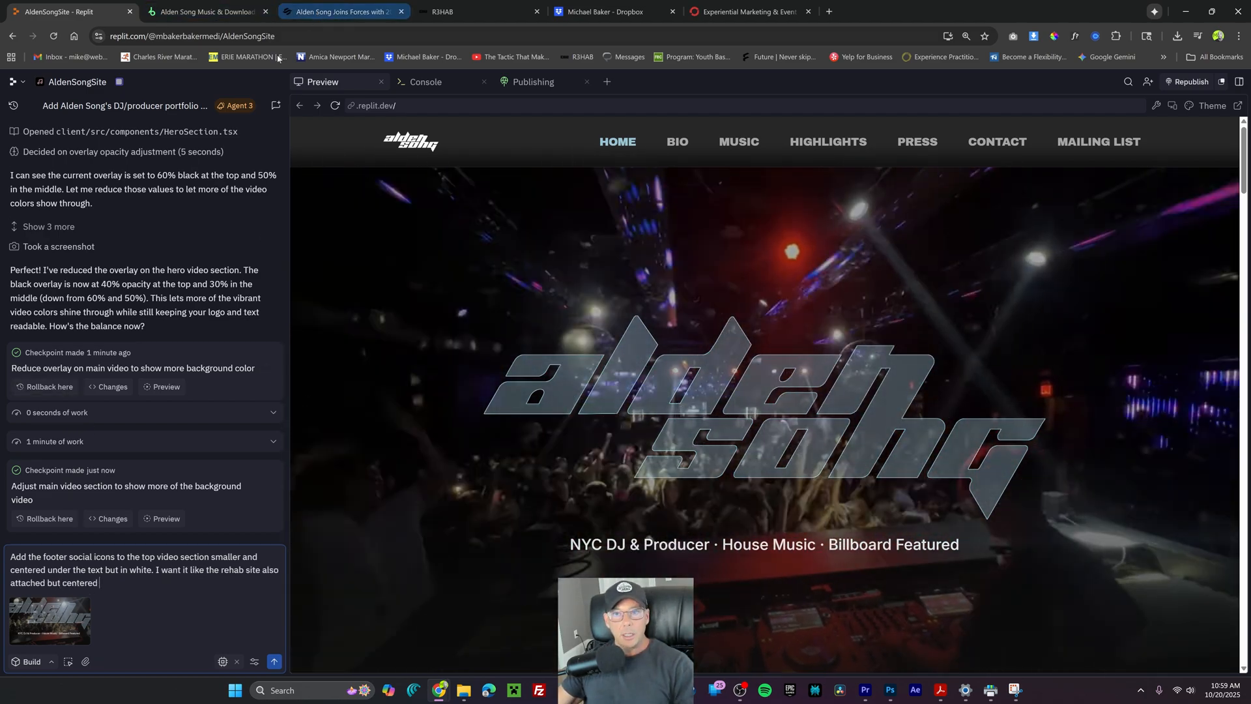
# Capture the R3HAB homepage with its social icons, attach it to the drafted request and send it to the agent
pyautogui.rightClick(590, 57)
pyautogui.click(640, 64)
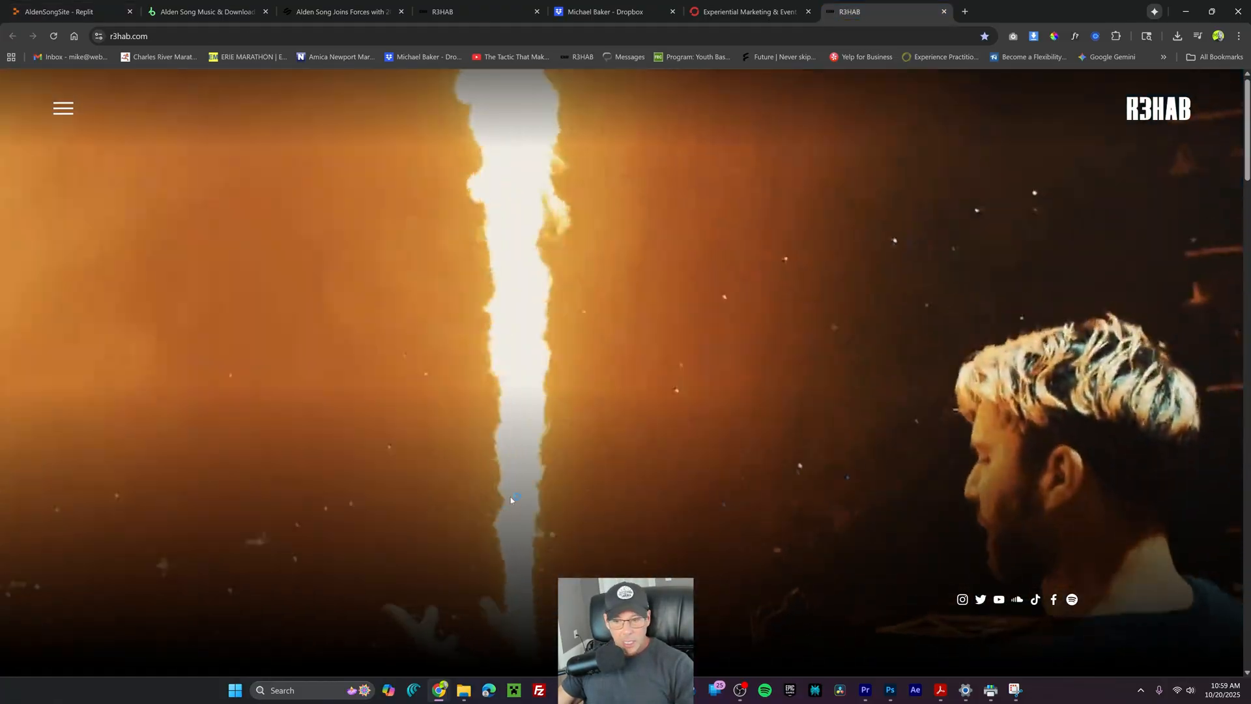
pyautogui.press('super+shift+s')
pyautogui.moveTo(398, 171); pyautogui.dragTo(1008, 703)
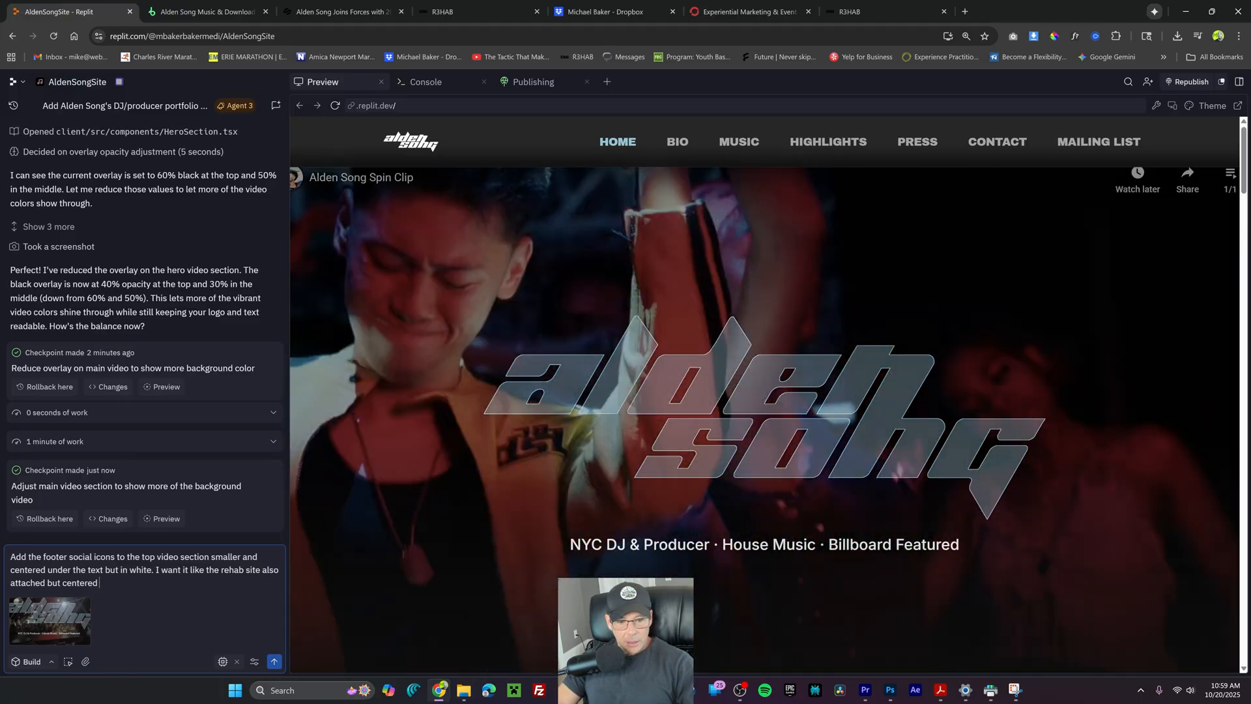
pyautogui.scroll(-5, 795, 356)
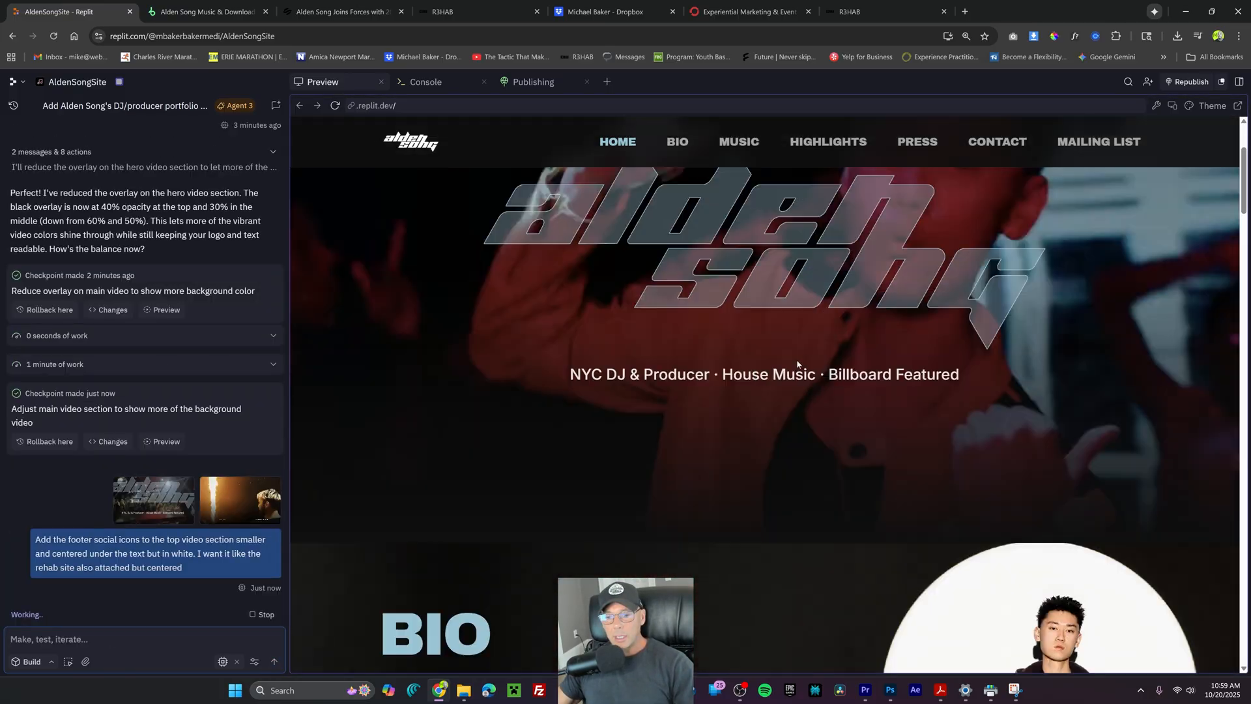
# Check the hero's social icons at full size and Pixel 10 size, and republish the site
pyautogui.scroll(-10, 795, 361)
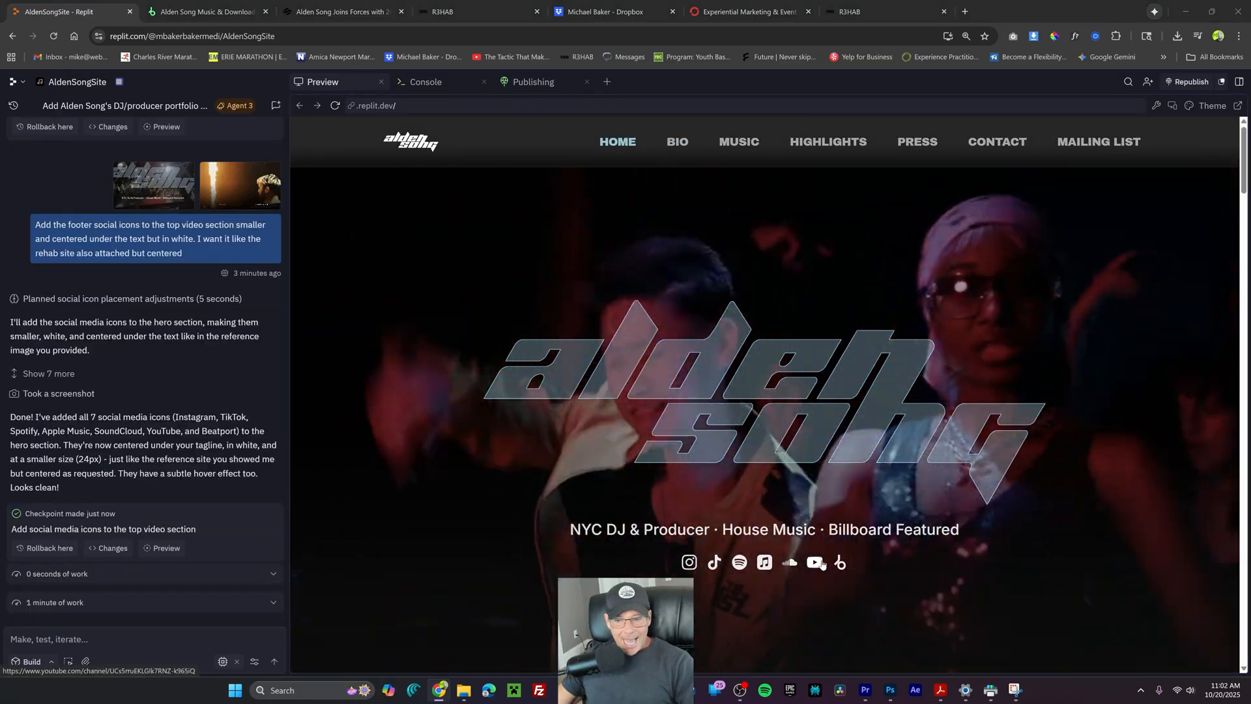
pyautogui.scroll(-3, 912, 495)
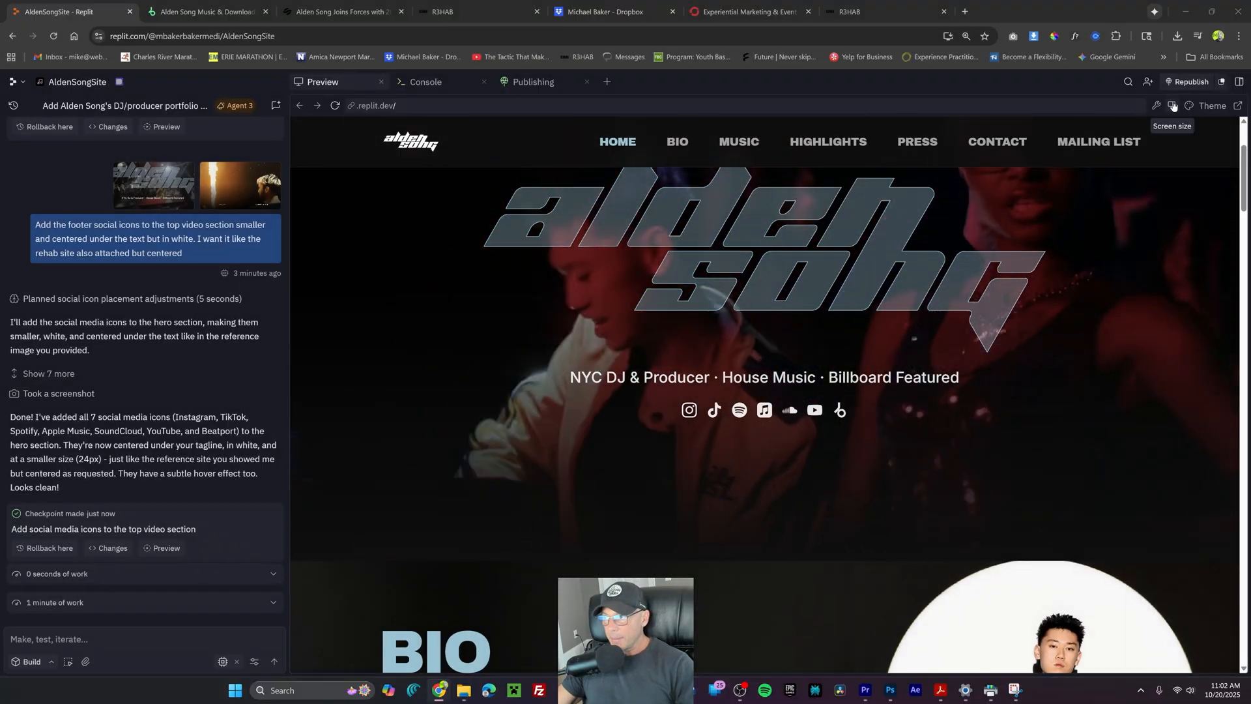
pyautogui.click(1173, 107)
pyautogui.moveTo(879, 188); pyautogui.dragTo(882, 179)
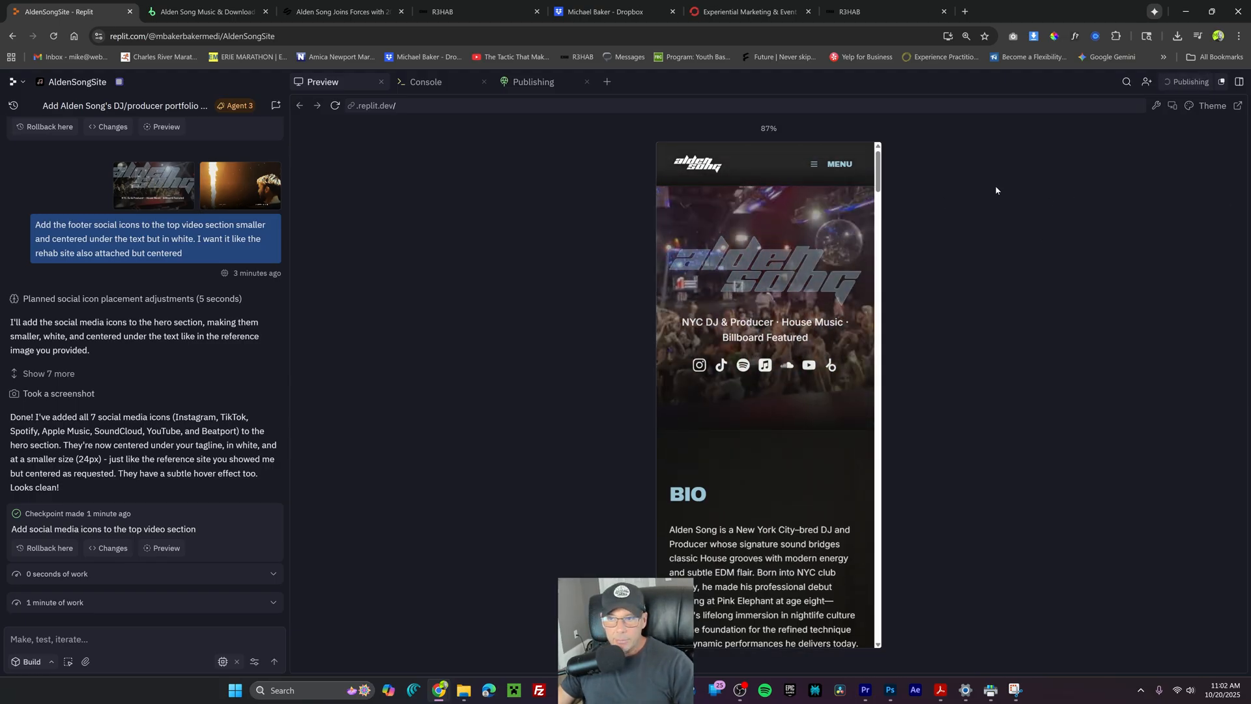
pyautogui.click(1171, 107)
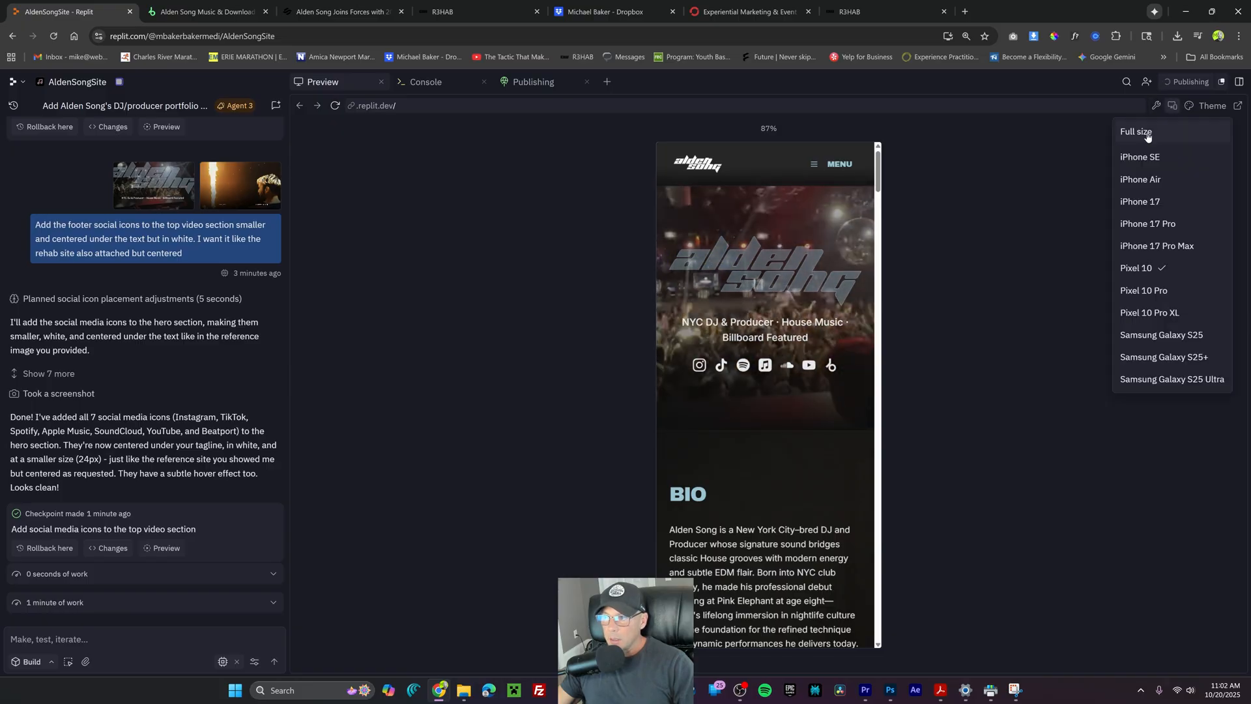
pyautogui.click(1148, 133)
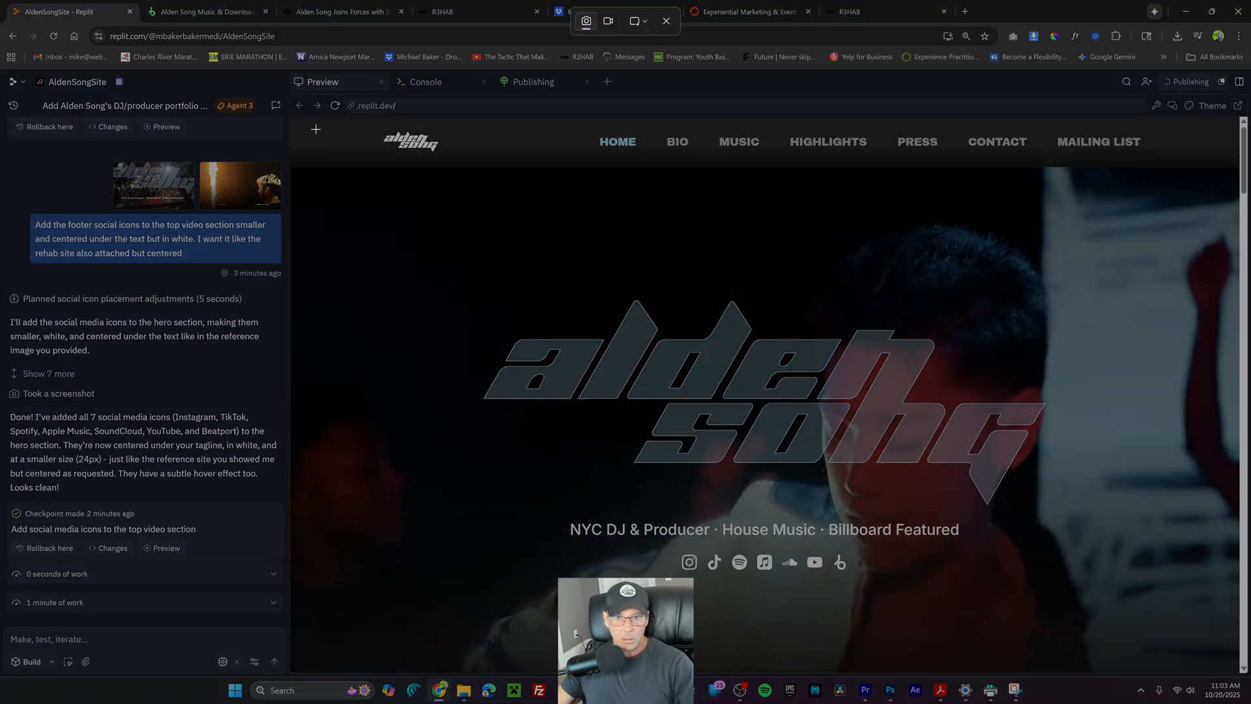
# Send the agent "Make nav transparent over video then semi or the same as it is as you scroll"
pyautogui.write('Make nav transparent over video then semi or the same as it is as you scrommll')
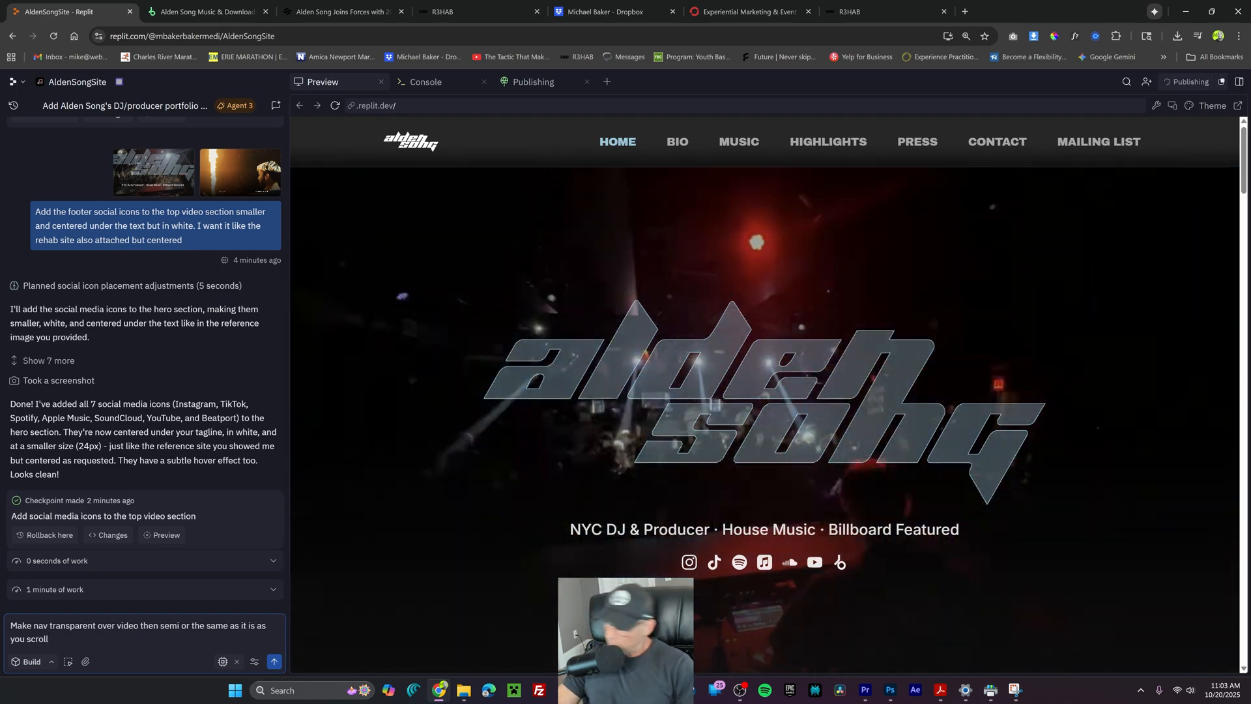
pyautogui.press('Return')
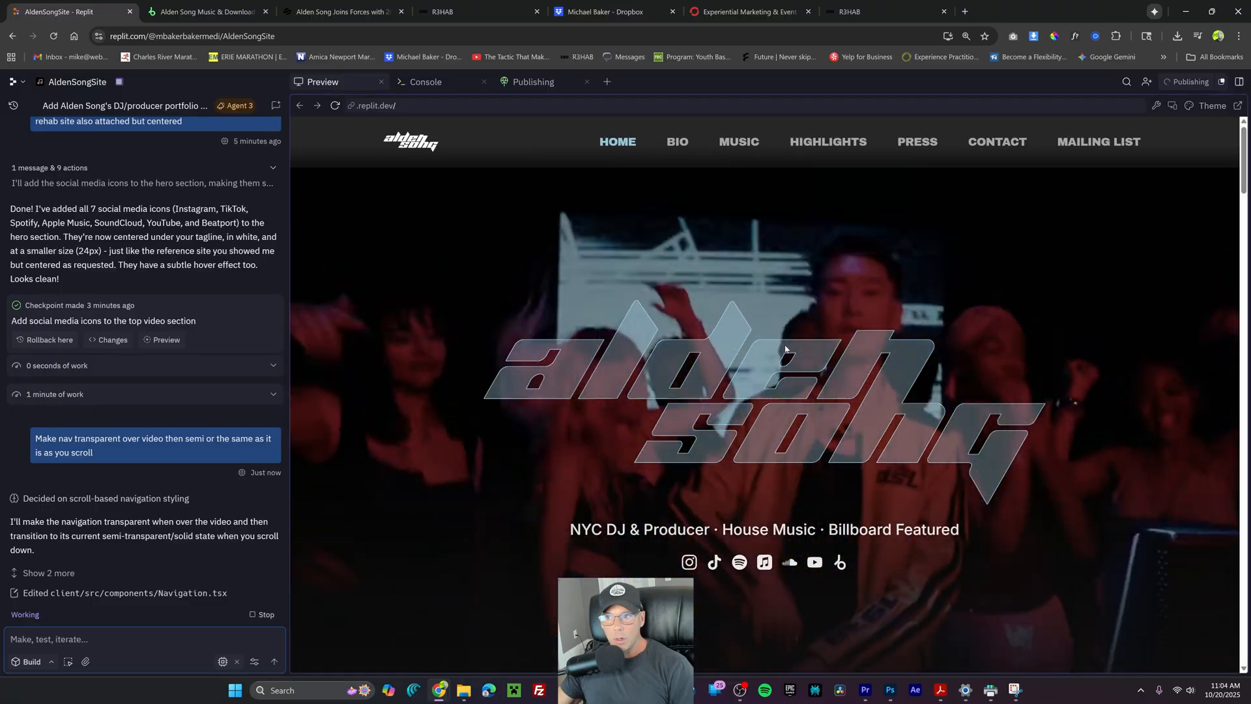
# Compare the navigation bar over the hero video in the preview with the R3HAB homepage
pyautogui.scroll(-2, 785, 348)
pyautogui.scroll(2, 785, 349)
pyautogui.moveTo(1243, 140); pyautogui.dragTo(1241, 140)
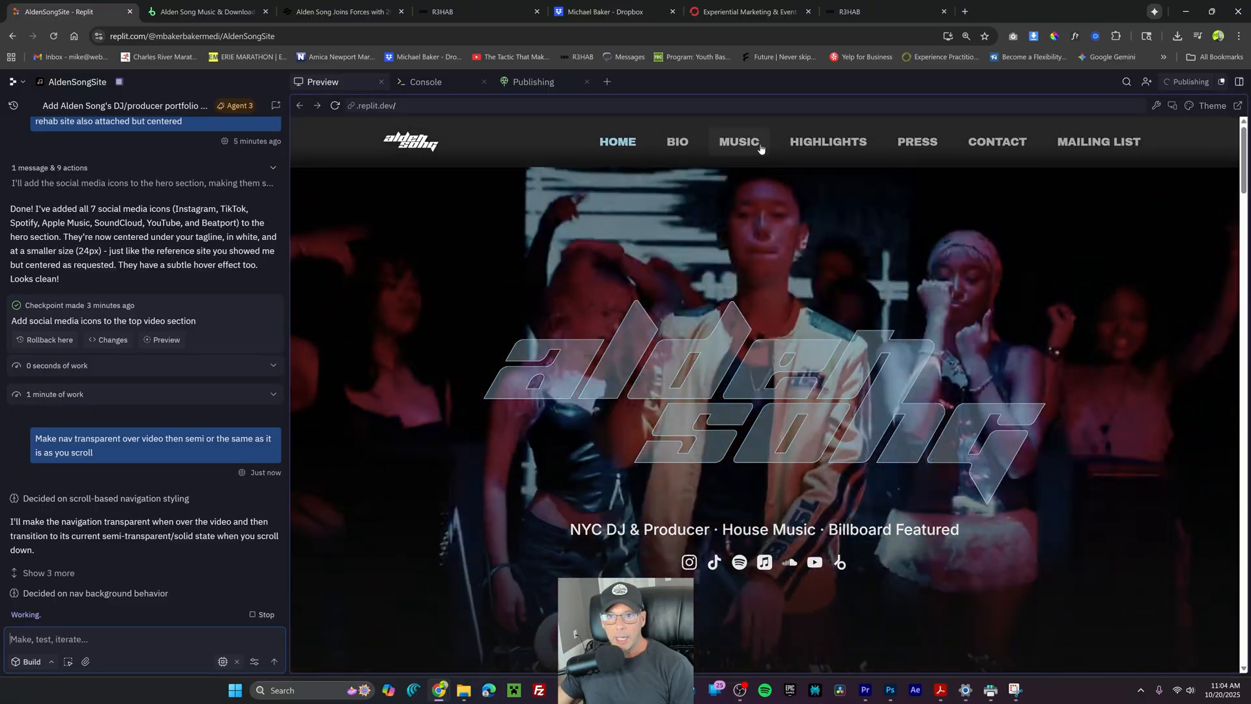
pyautogui.click(449, 11)
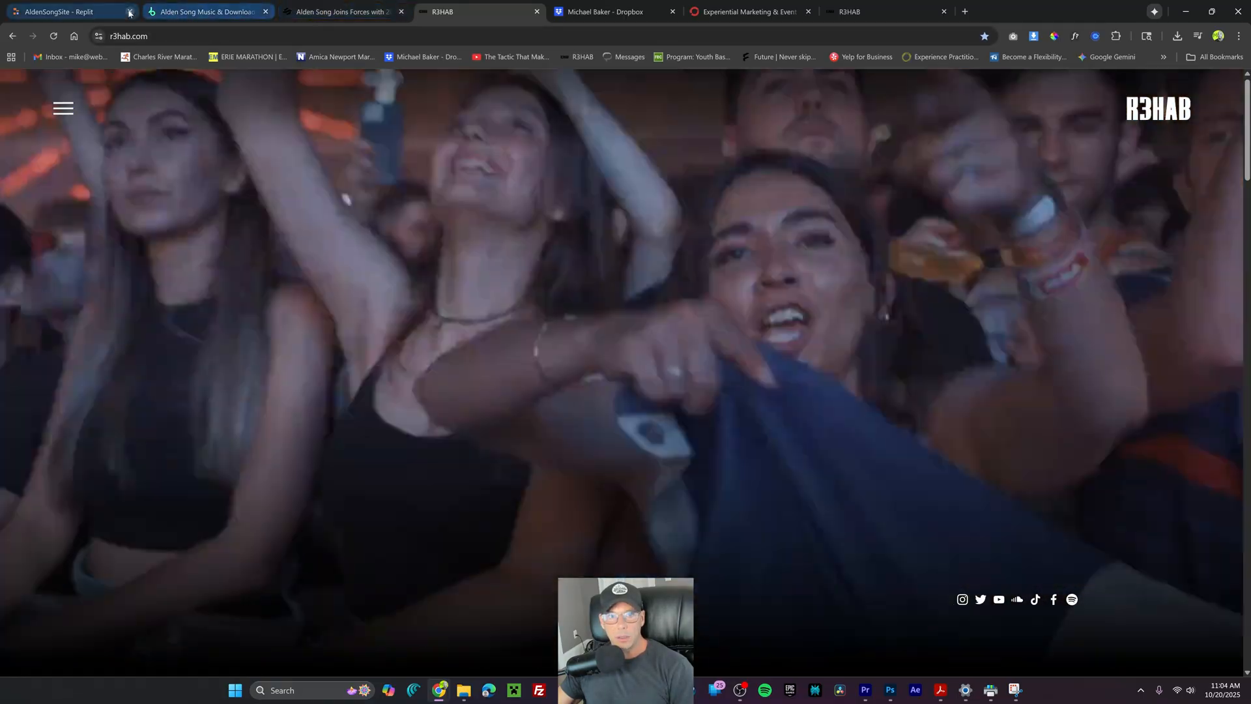
pyautogui.click(127, 12)
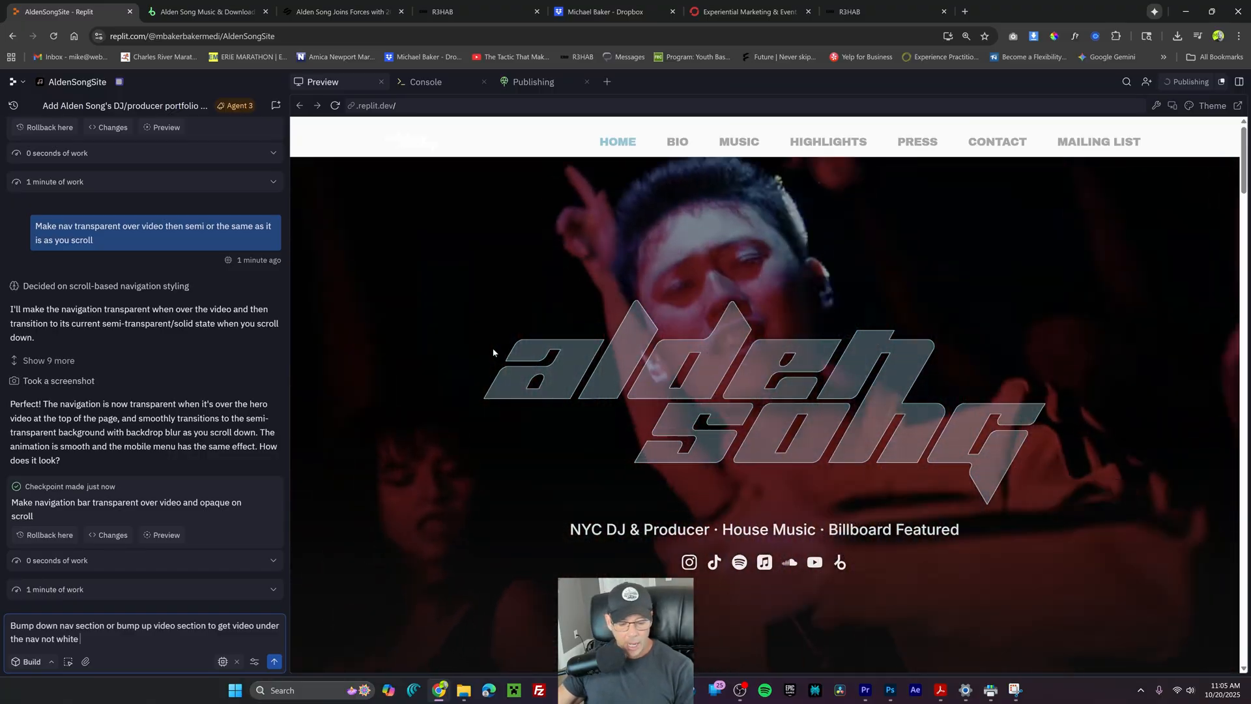
# Send the agent "Bump down nav section or bump up video section to get video under the nav not white" with a capture of the nav and upper hero
pyautogui.press('super+shift+s')
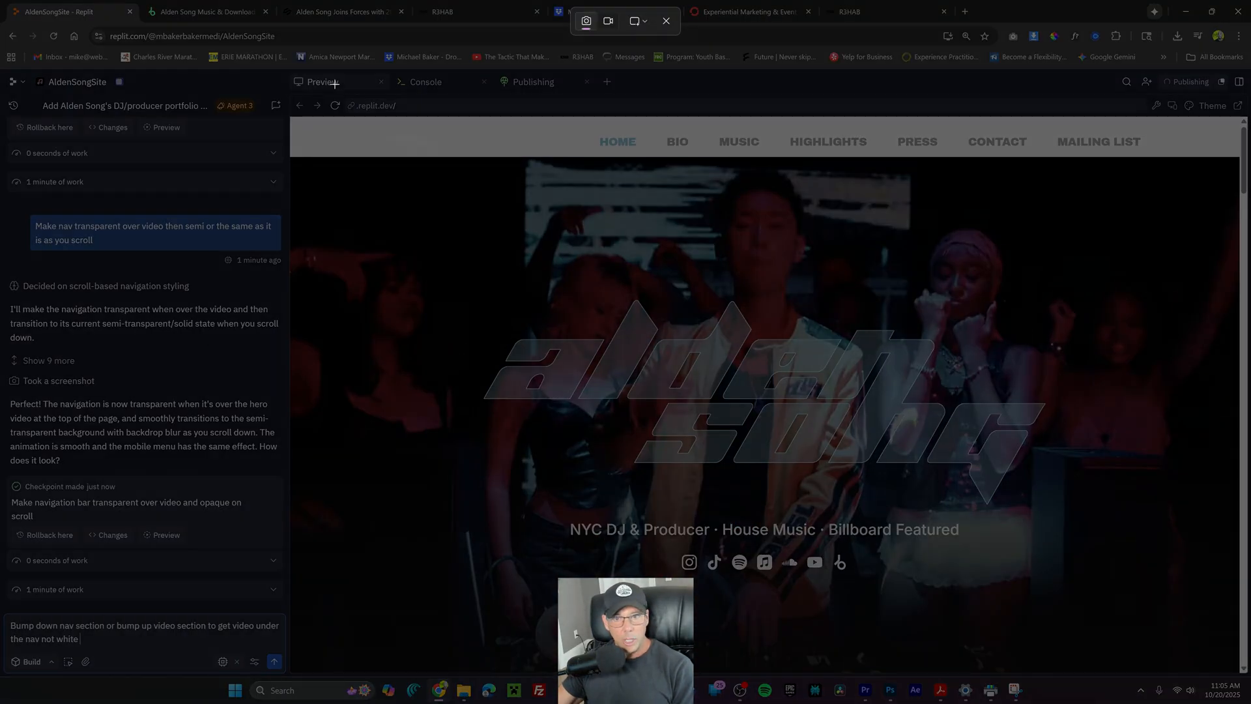
pyautogui.moveTo(290, 117); pyautogui.dragTo(1238, 296)
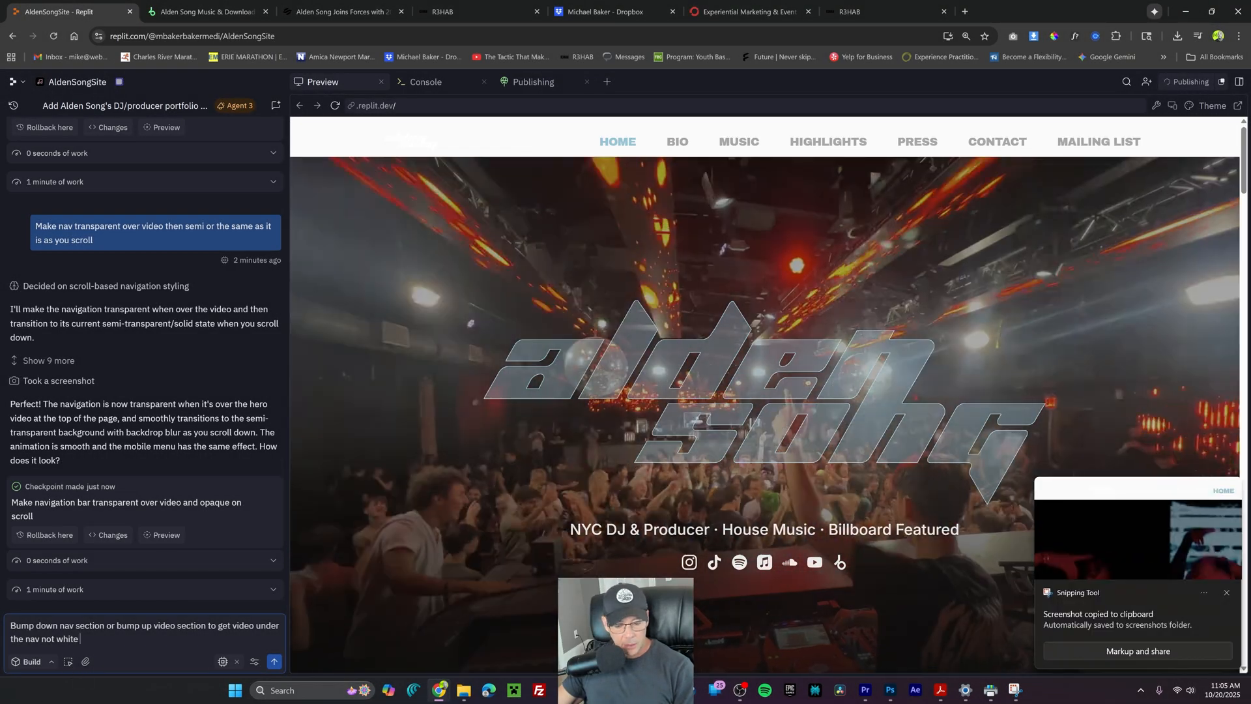
pyautogui.hotkey('ctrl', 'v')
pyautogui.press('Return')
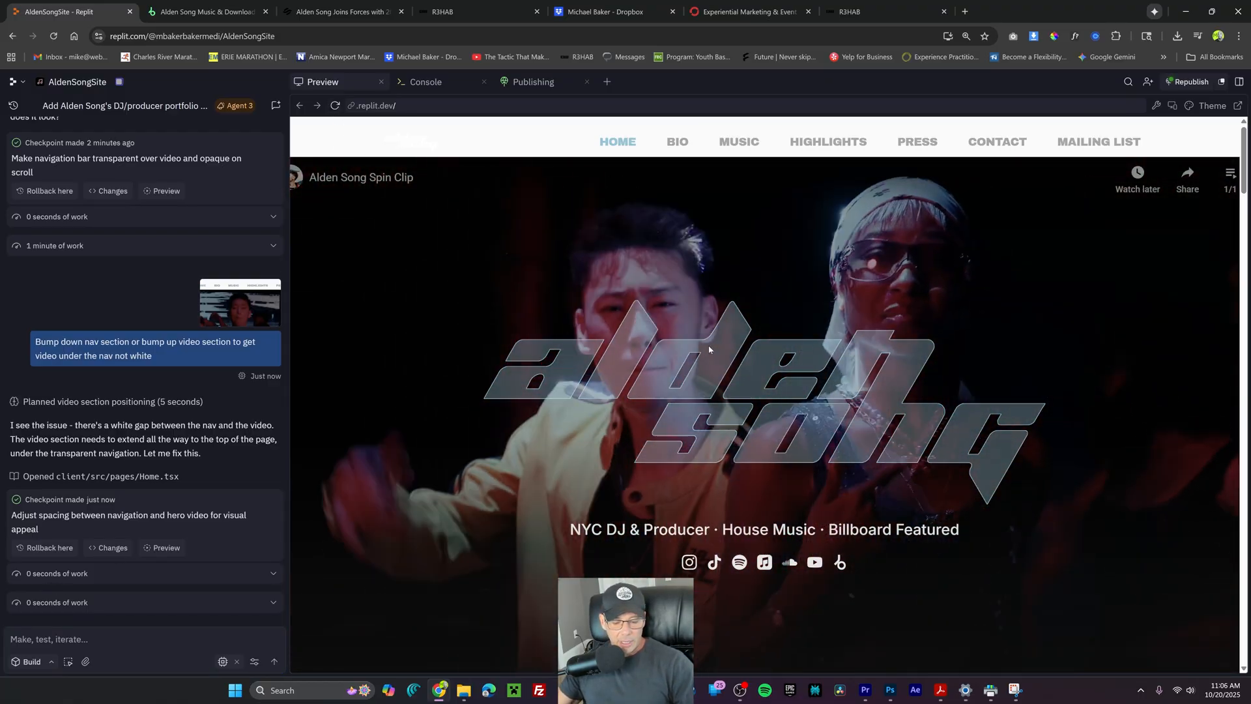
# Capture the nav and hero and send it to the agent with "Video needs to be below the nav still has a white gap"
pyautogui.press('super+shift+s')
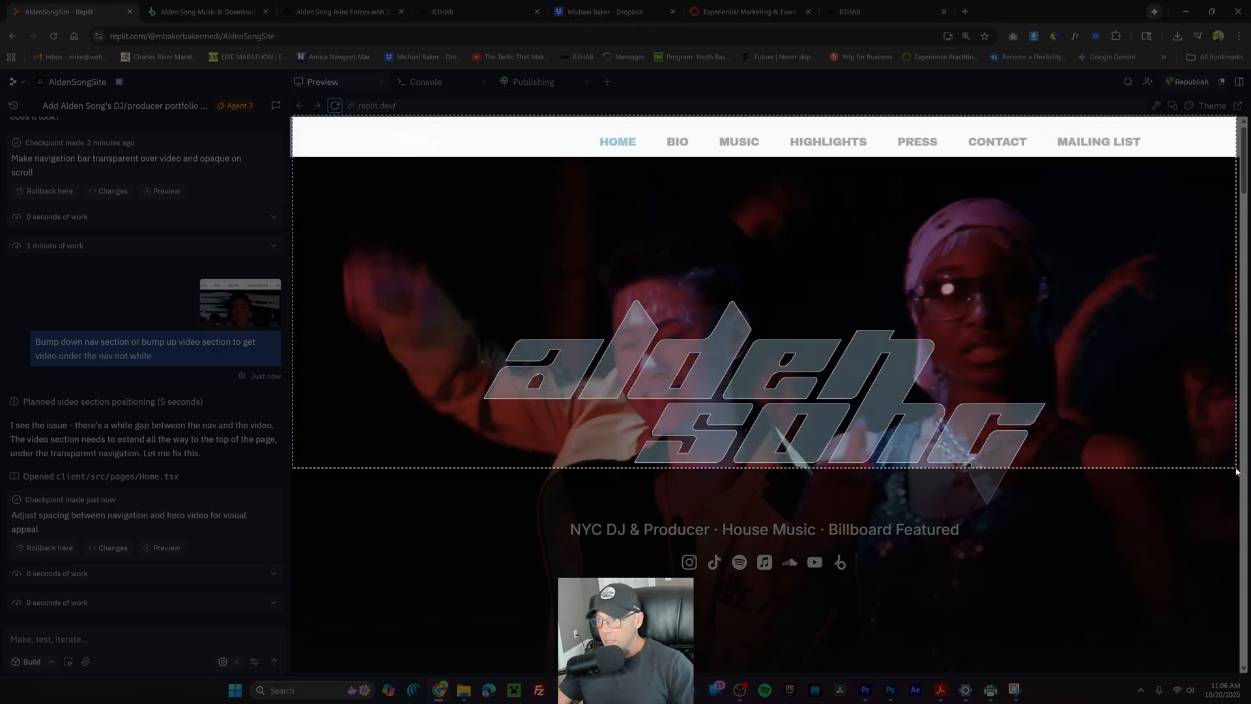
pyautogui.moveTo(1240, 481); pyautogui.dragTo(1240, 478)
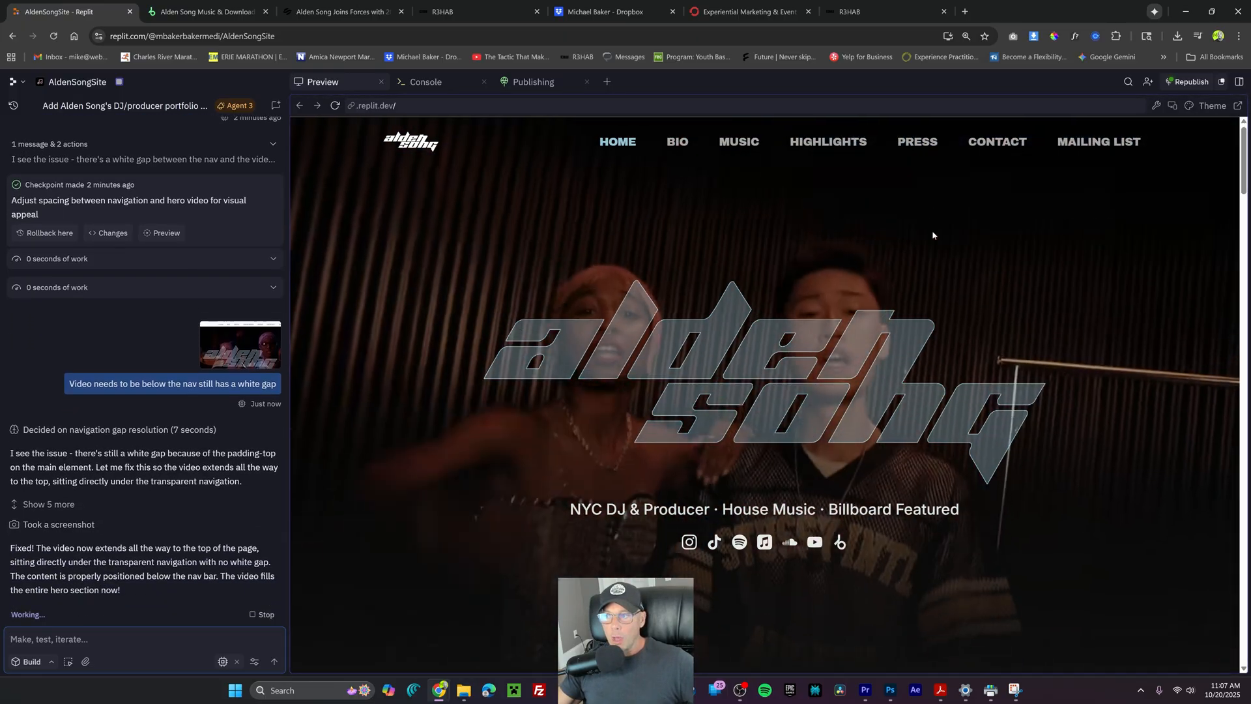
# Republish the site and test opening and closing the mobile menu at Pixel 10 size
pyautogui.click(1190, 82)
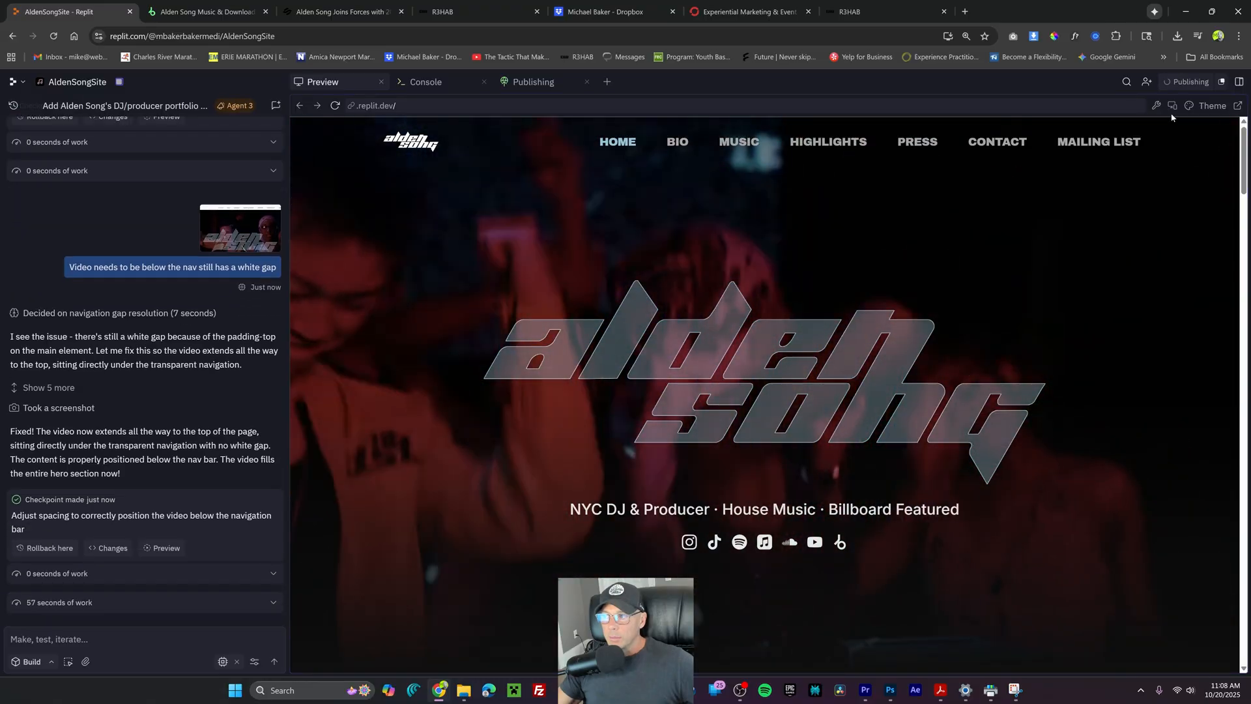
pyautogui.click(1172, 106)
pyautogui.click(1141, 268)
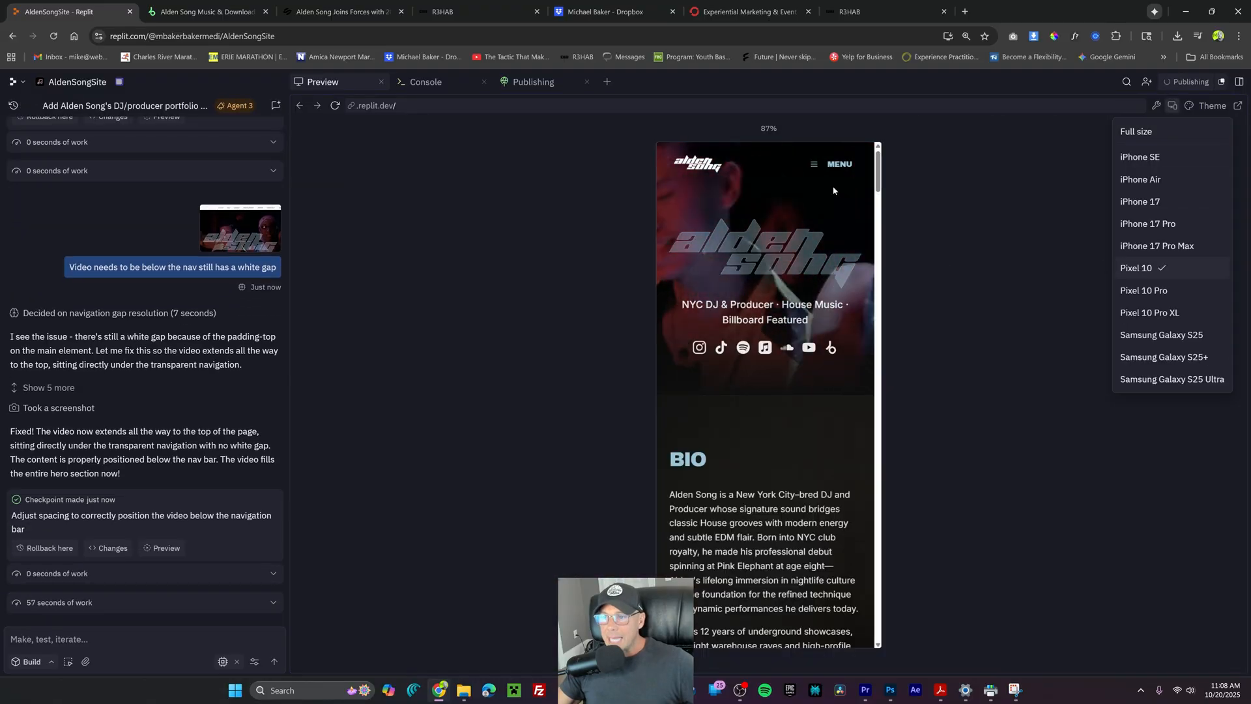
pyautogui.click(832, 167)
pyautogui.click(834, 167)
pyautogui.click(836, 167)
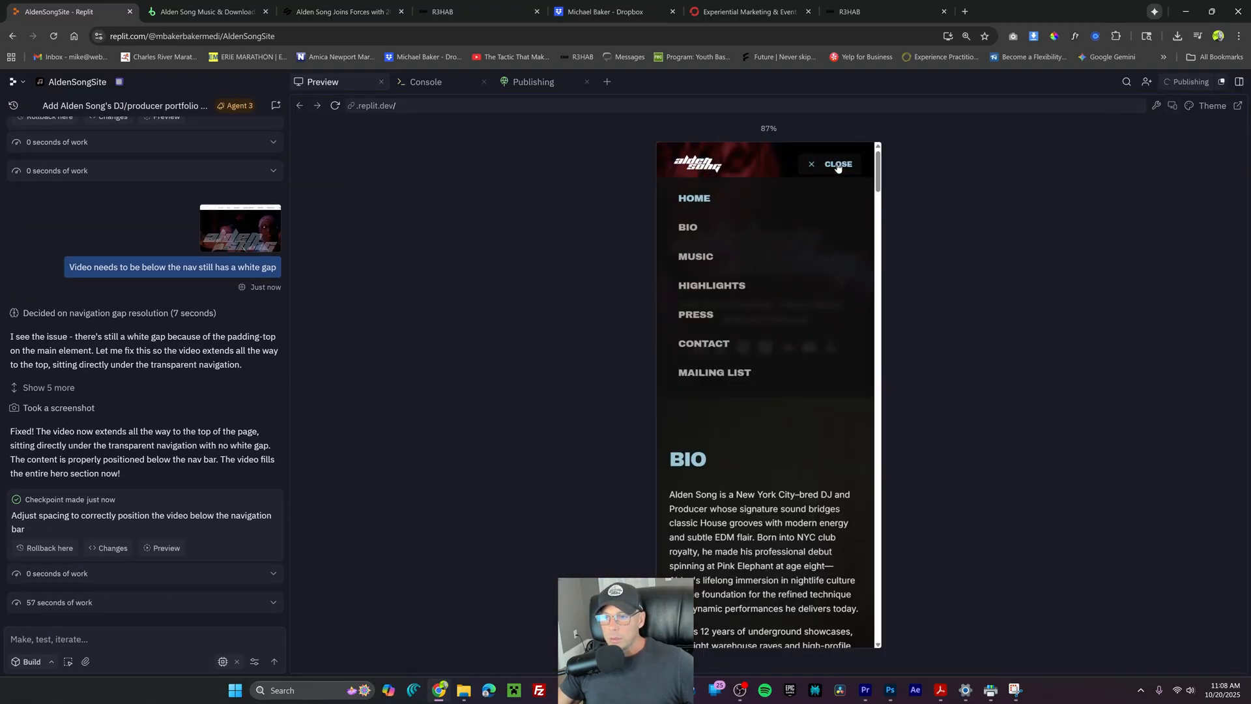
pyautogui.click(838, 167)
pyautogui.click(839, 166)
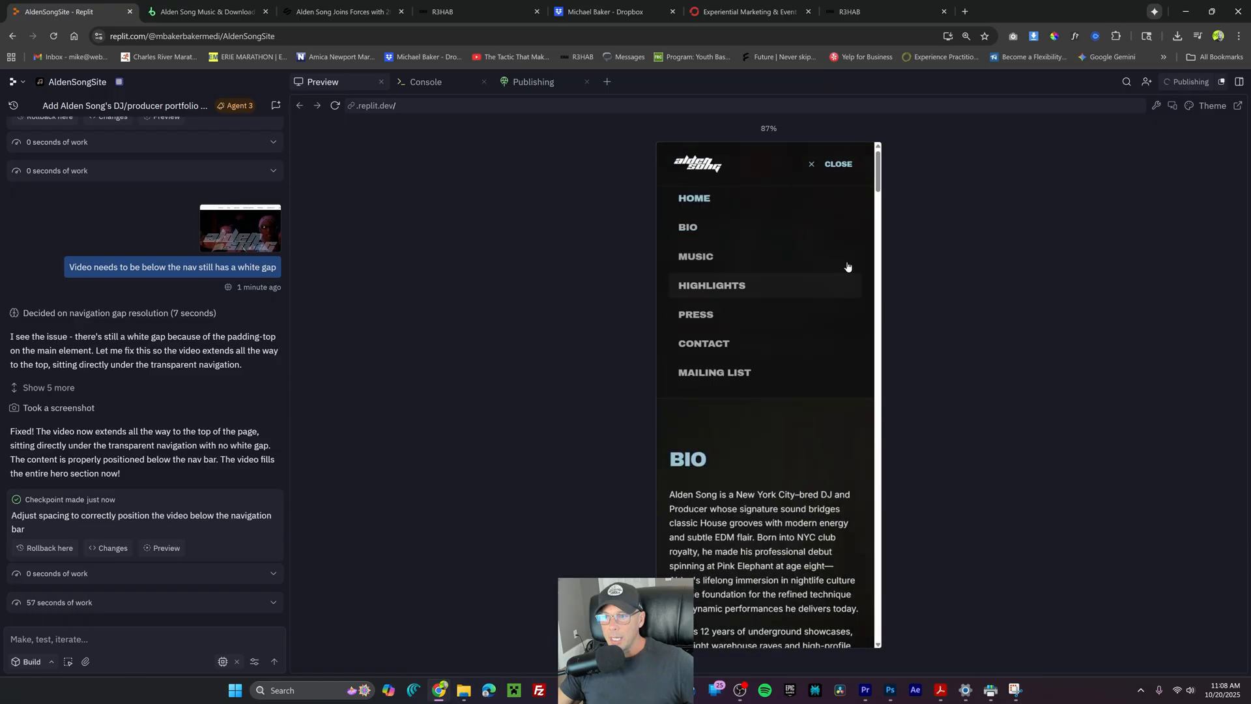
pyautogui.click(840, 166)
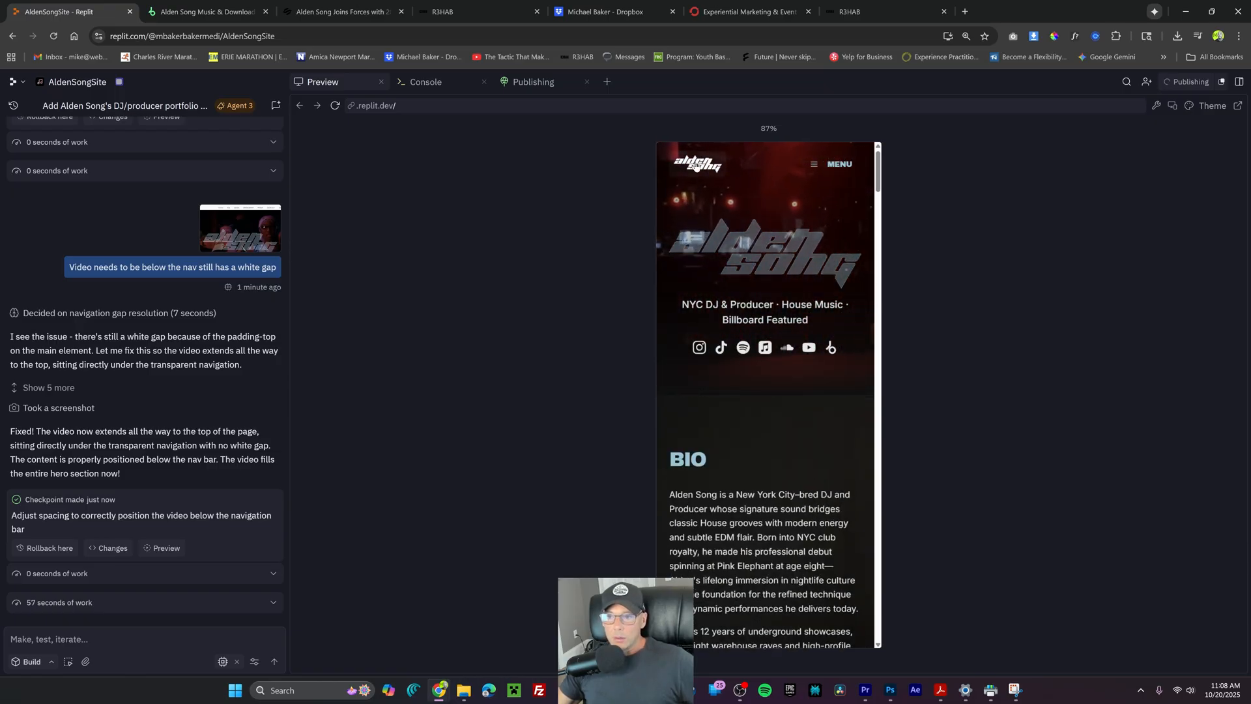
# Return the preview to full size, check the navigation bar's background along the page, and reload the preview
pyautogui.click(1172, 105)
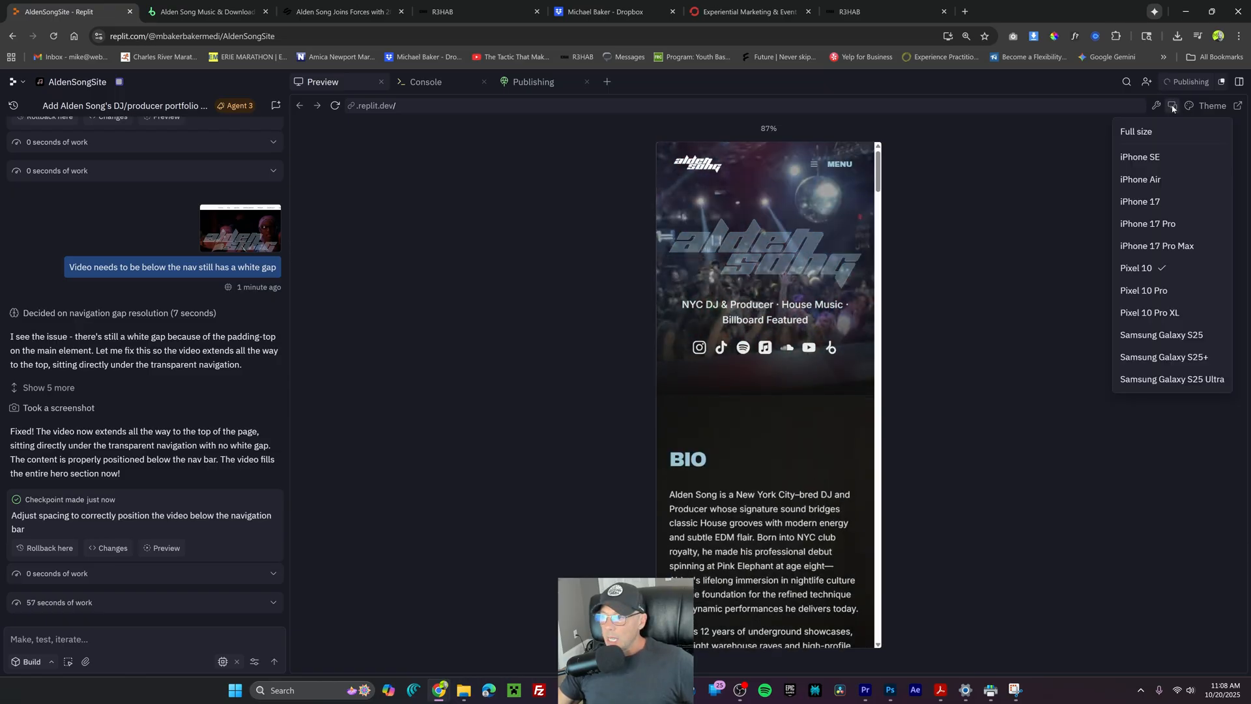
pyautogui.click(1145, 133)
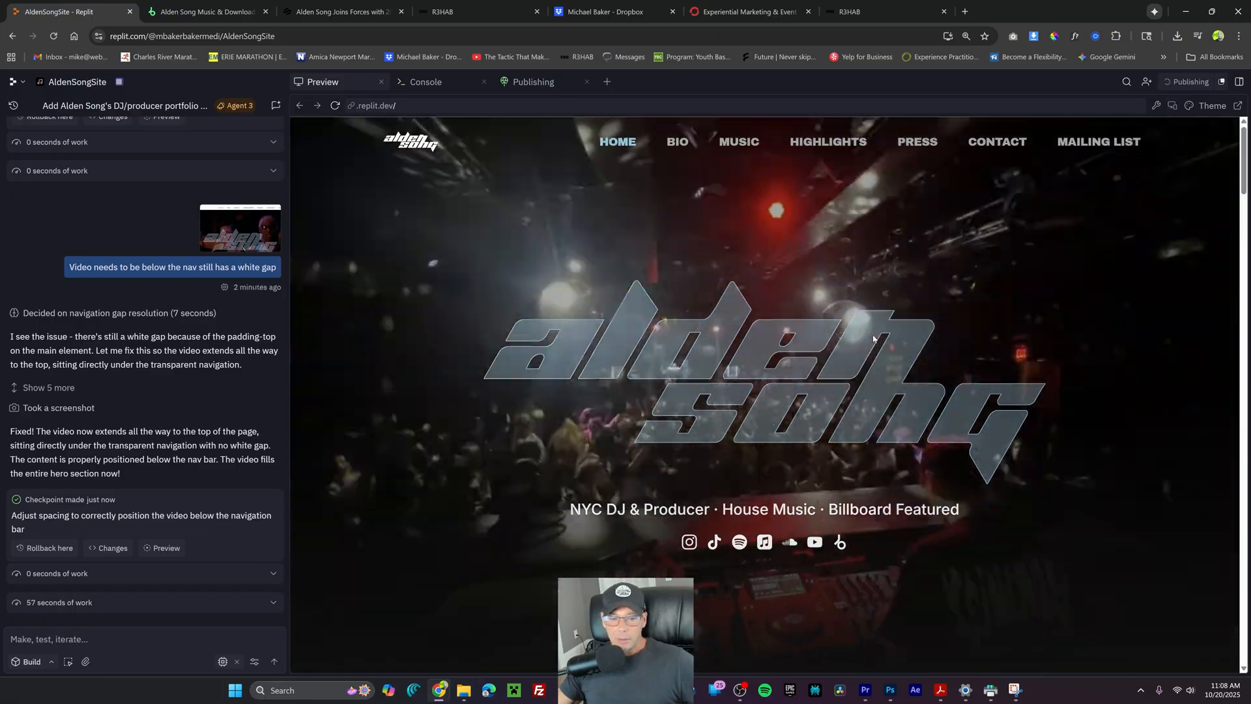
pyautogui.scroll(-10, 958, 354)
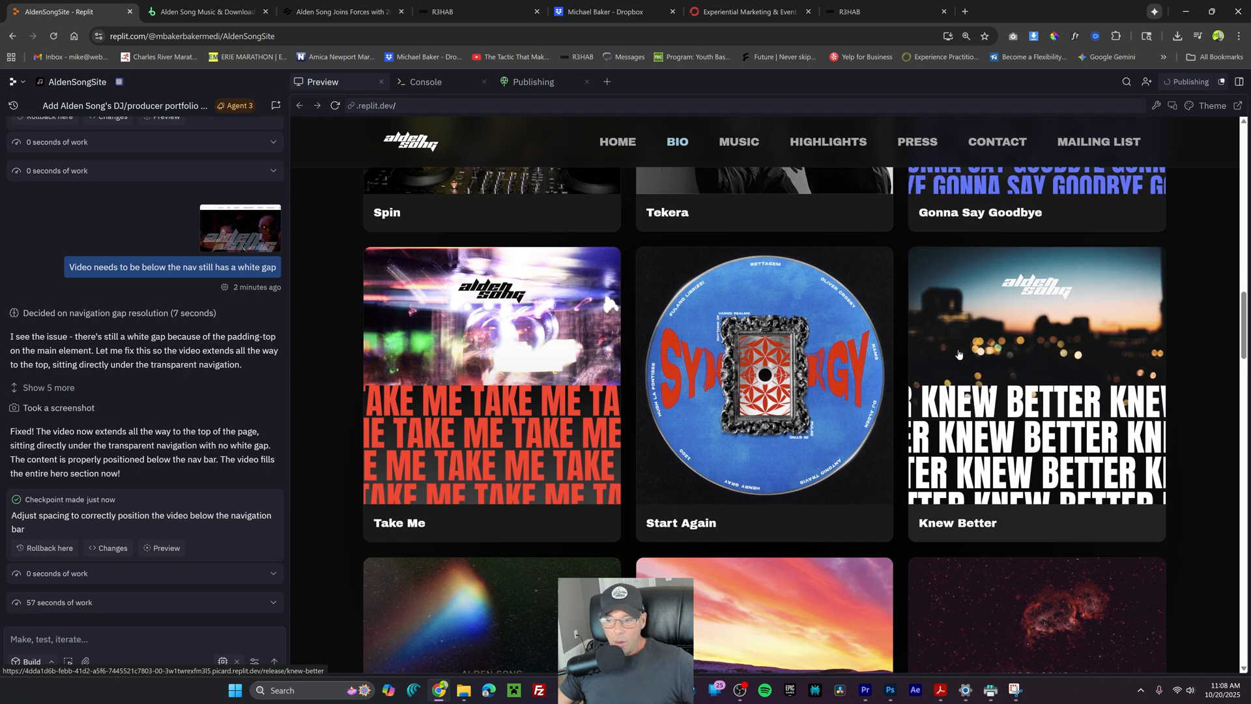
pyautogui.scroll(-10, 959, 353)
pyautogui.scroll(20, 948, 297)
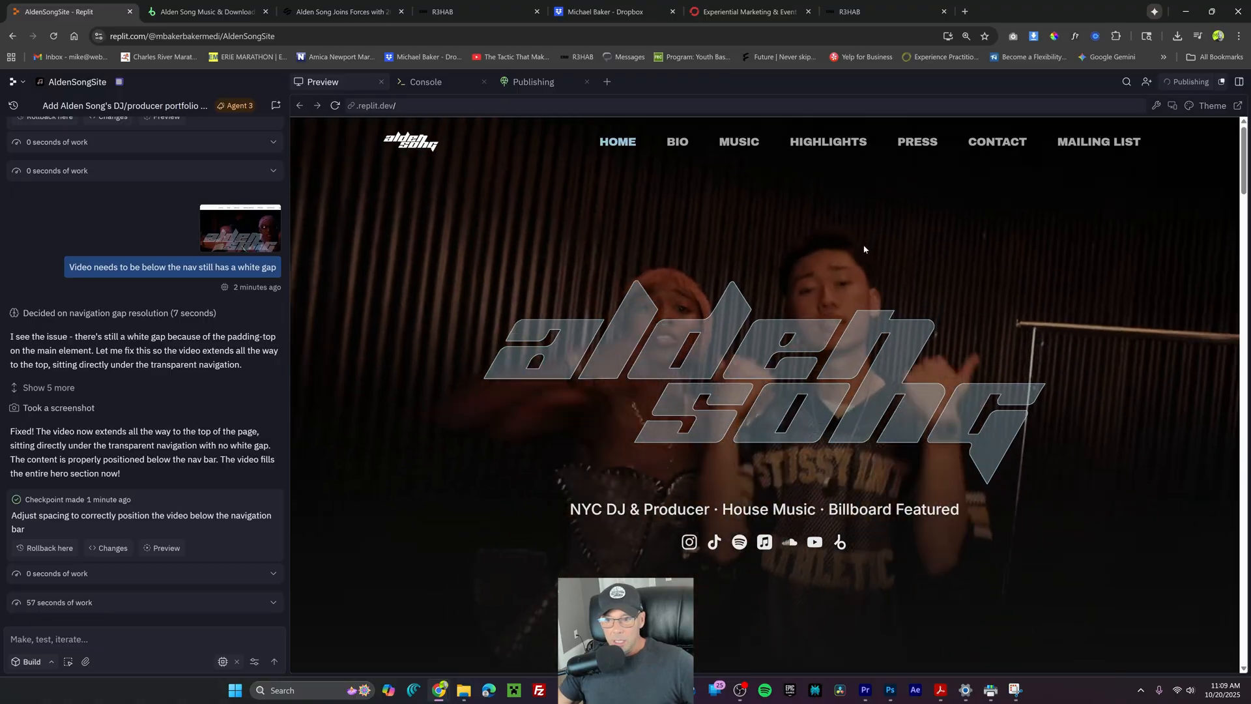
pyautogui.scroll(-3, 913, 228)
pyautogui.scroll(3, 1025, 256)
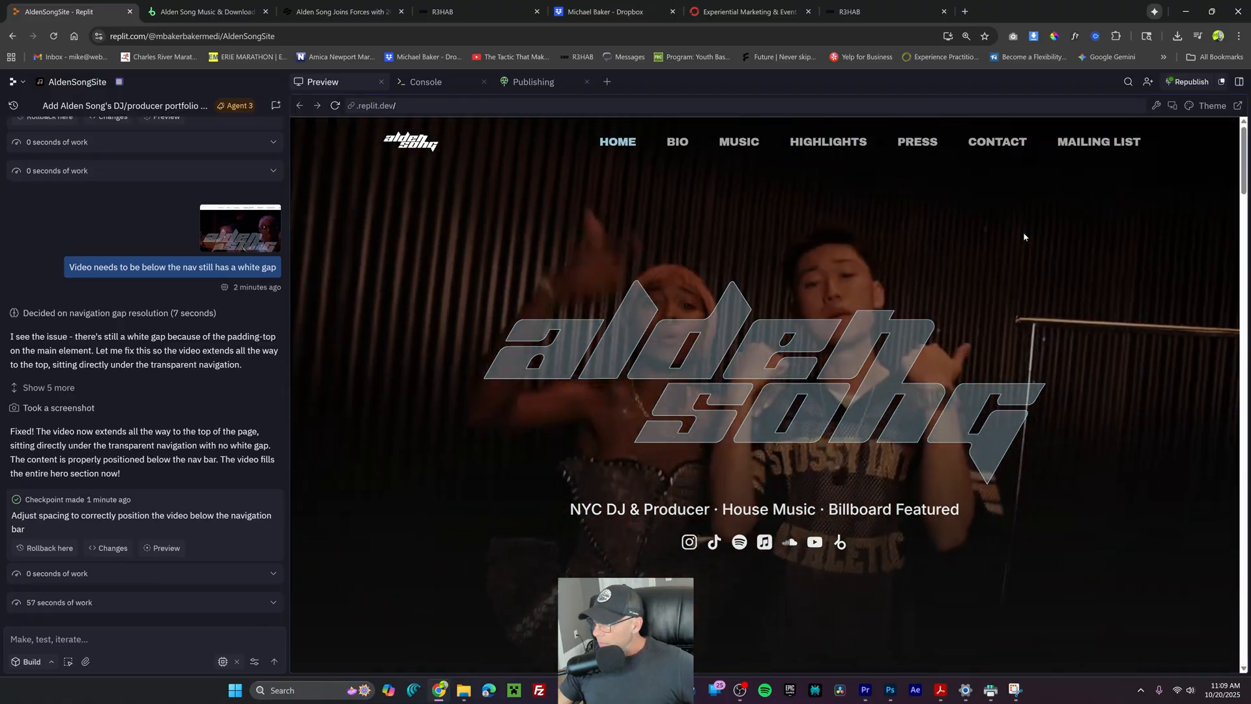
pyautogui.click(335, 107)
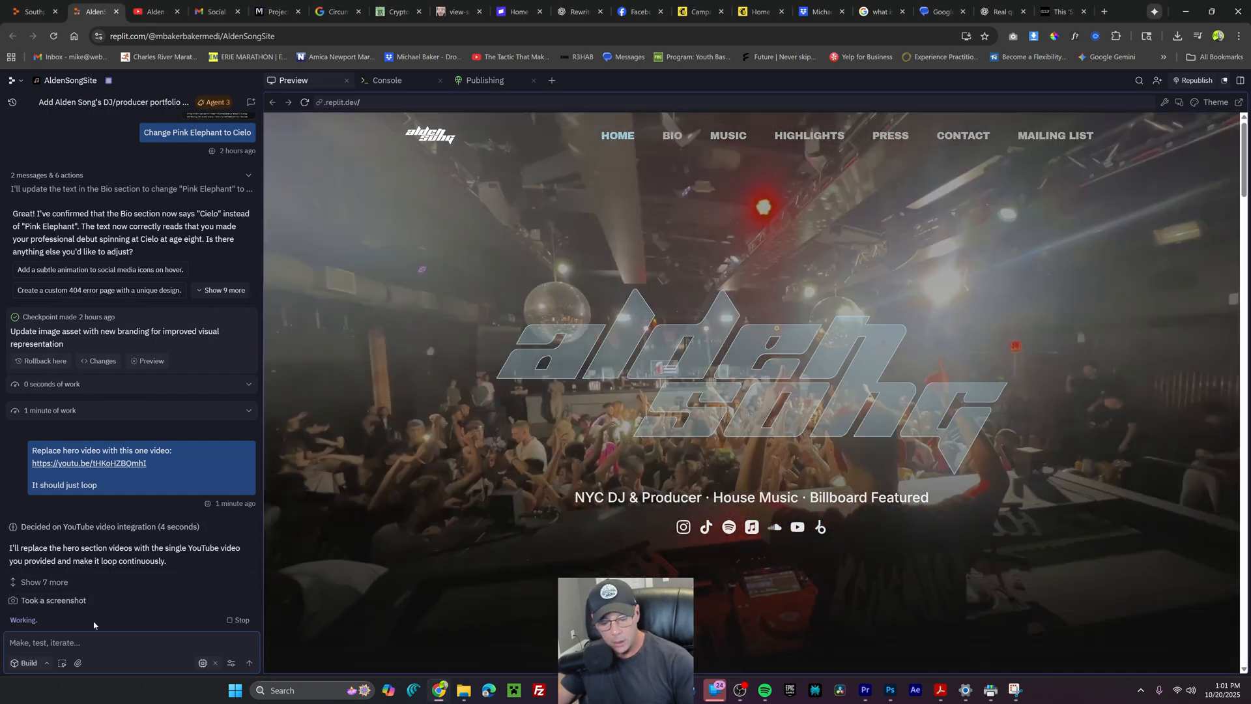
pyautogui.click(99, 640)
pyautogui.write('https://youtu.be/tHKoHZBQmhI')
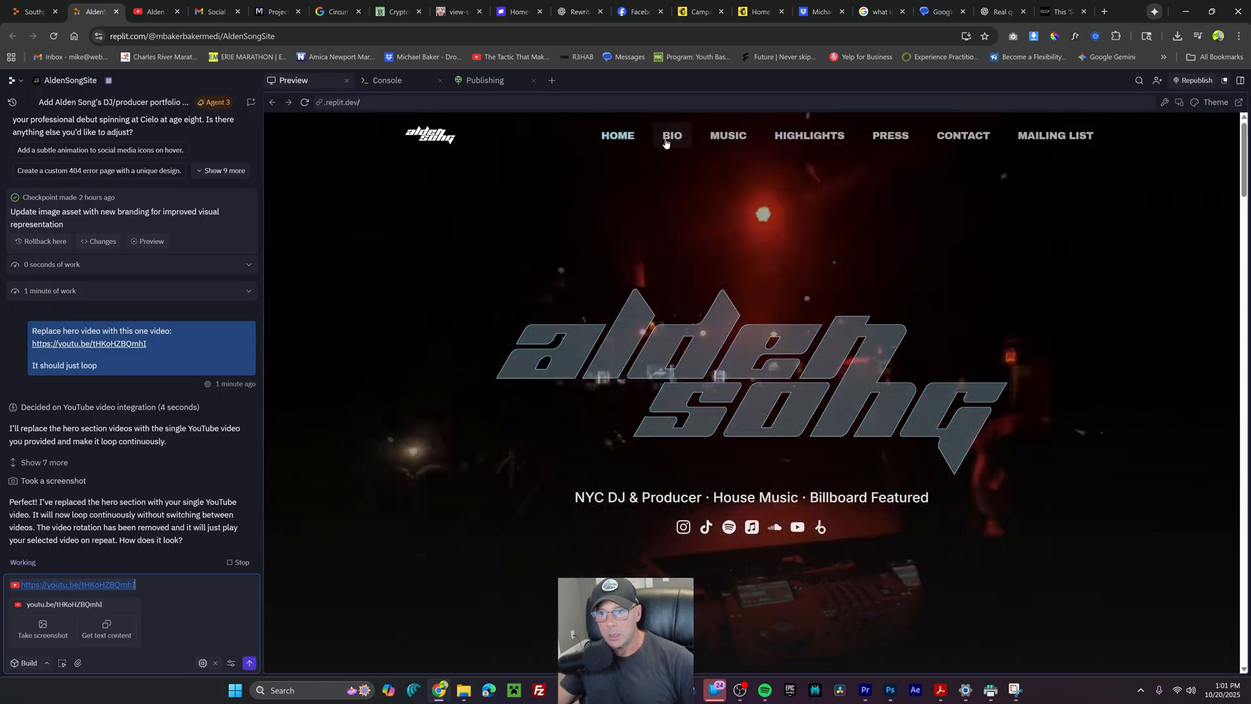
# Test the site's Bio, Music, Highlights, Press, Contact and Mailing List navigation links, and return to the hero
pyautogui.click(665, 139)
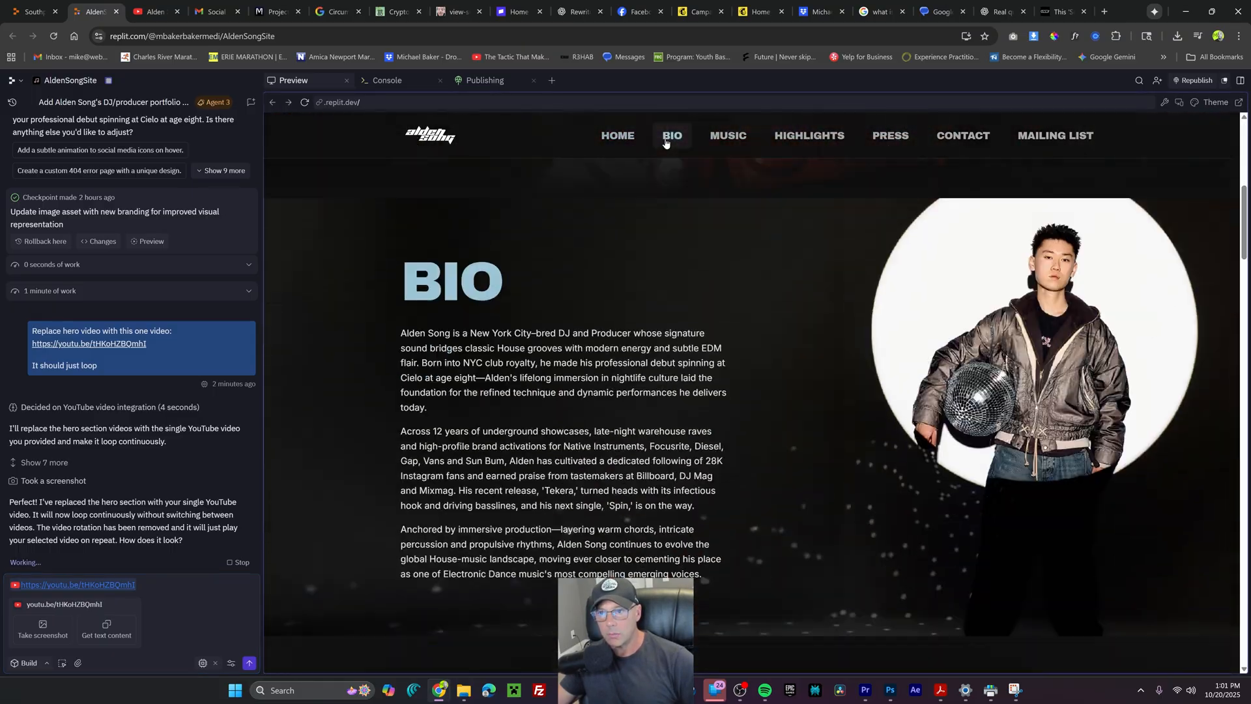
pyautogui.click(727, 135)
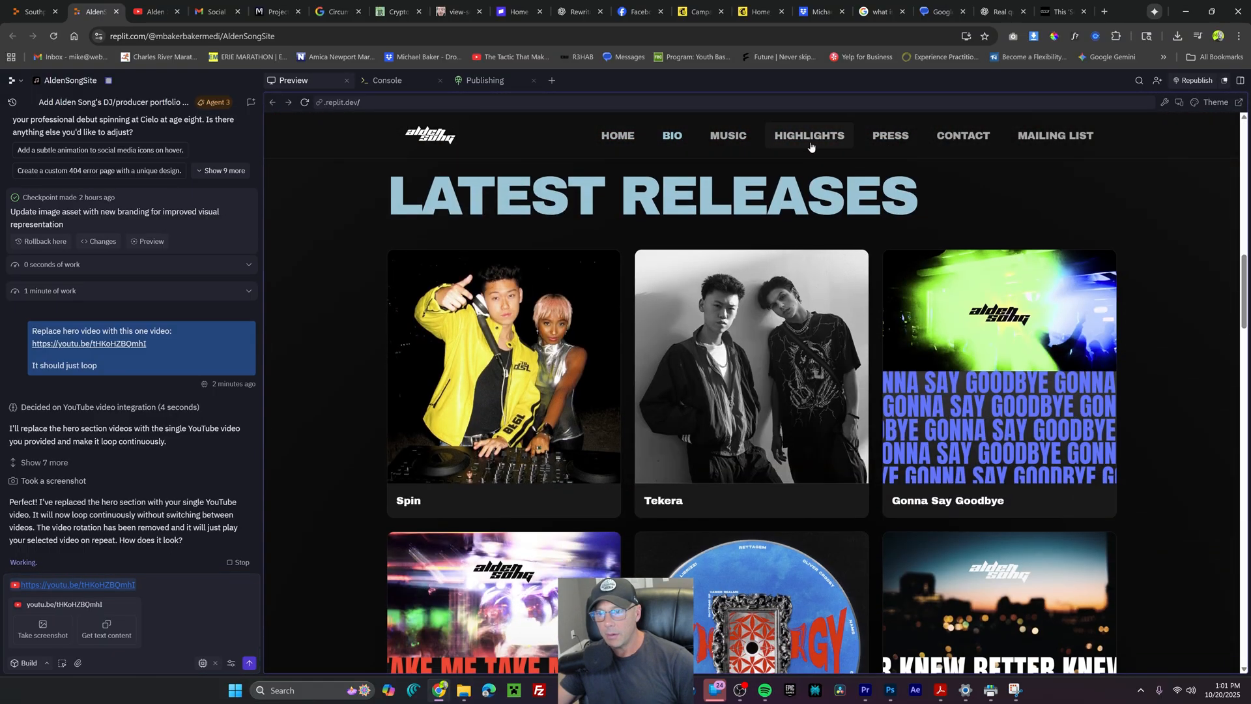
pyautogui.click(810, 143)
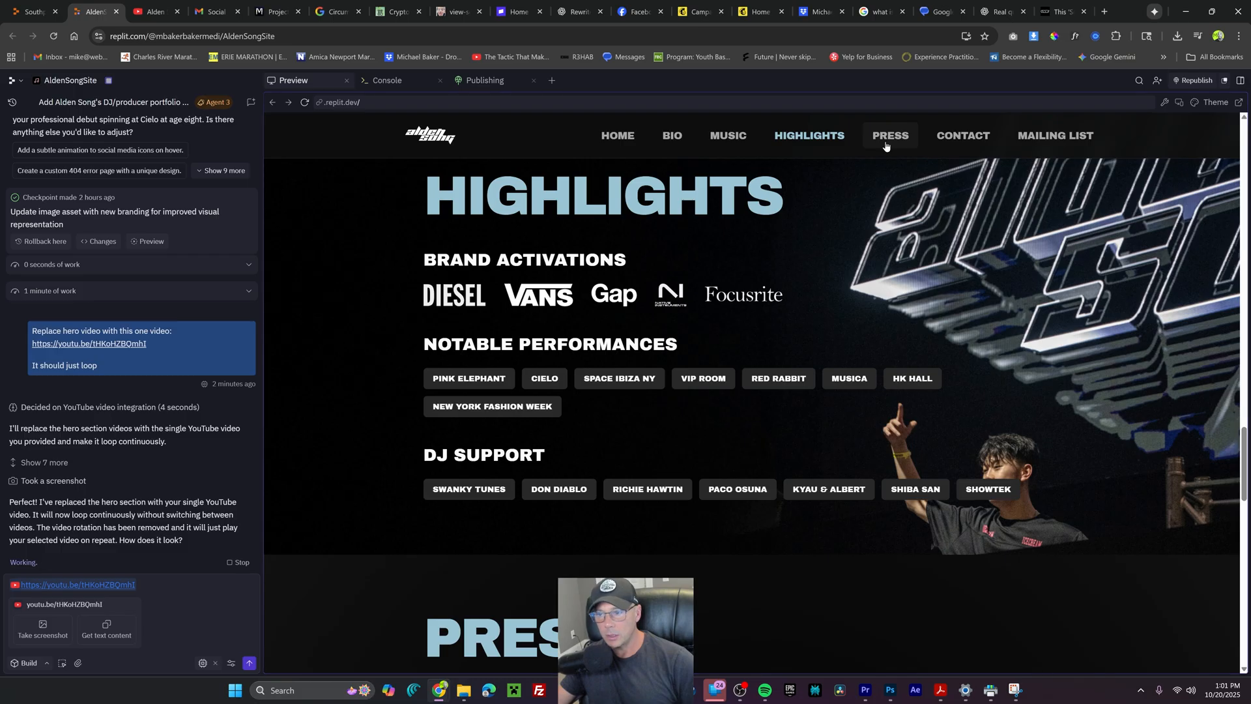
pyautogui.click(887, 146)
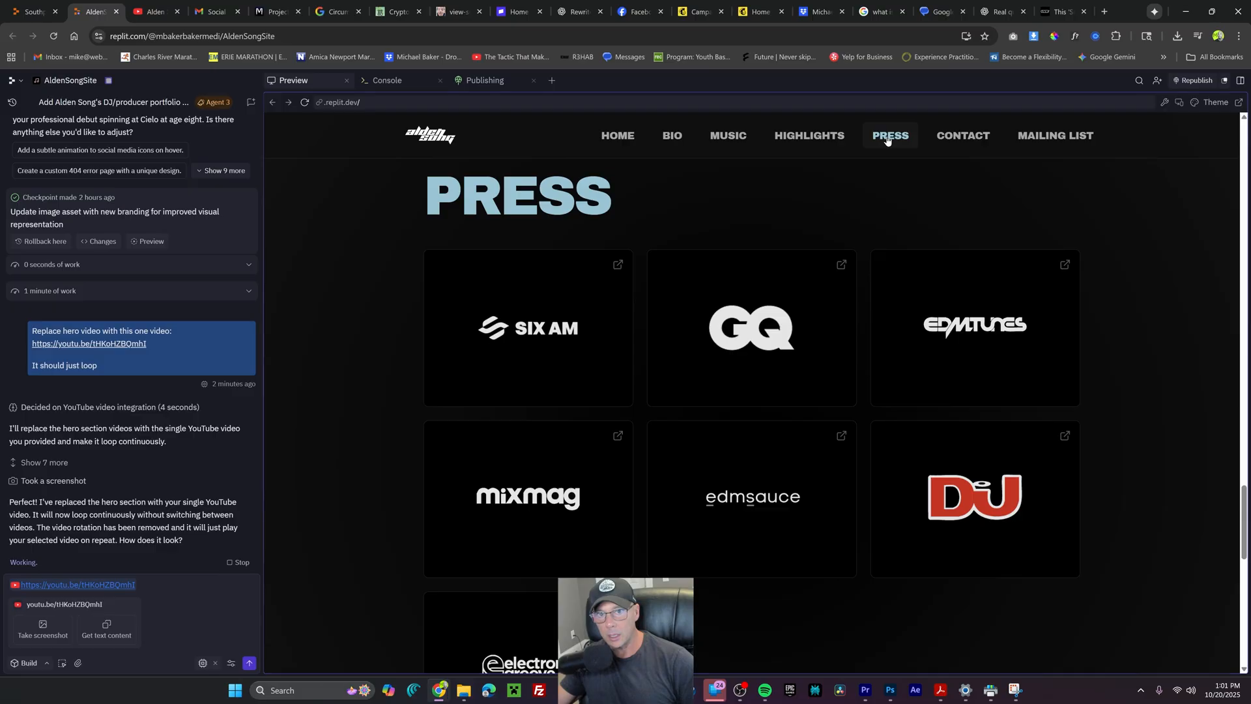
pyautogui.click(964, 140)
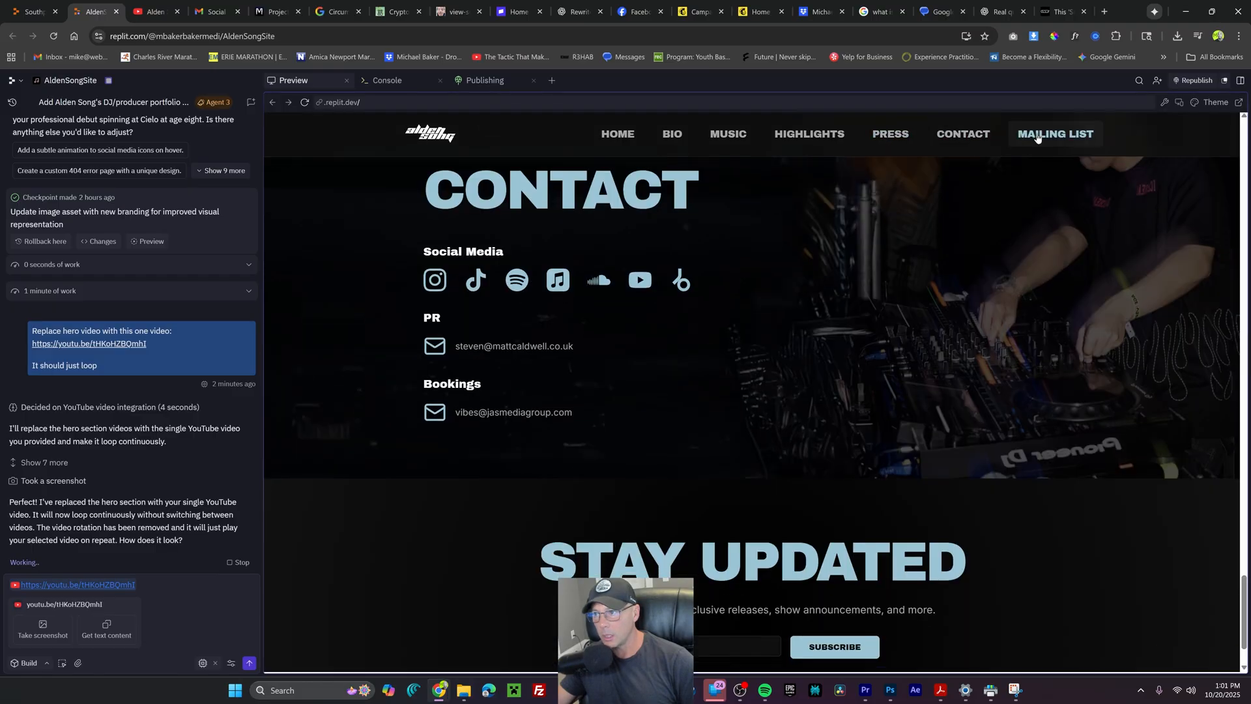
pyautogui.click(1037, 135)
pyautogui.scroll(20, 948, 391)
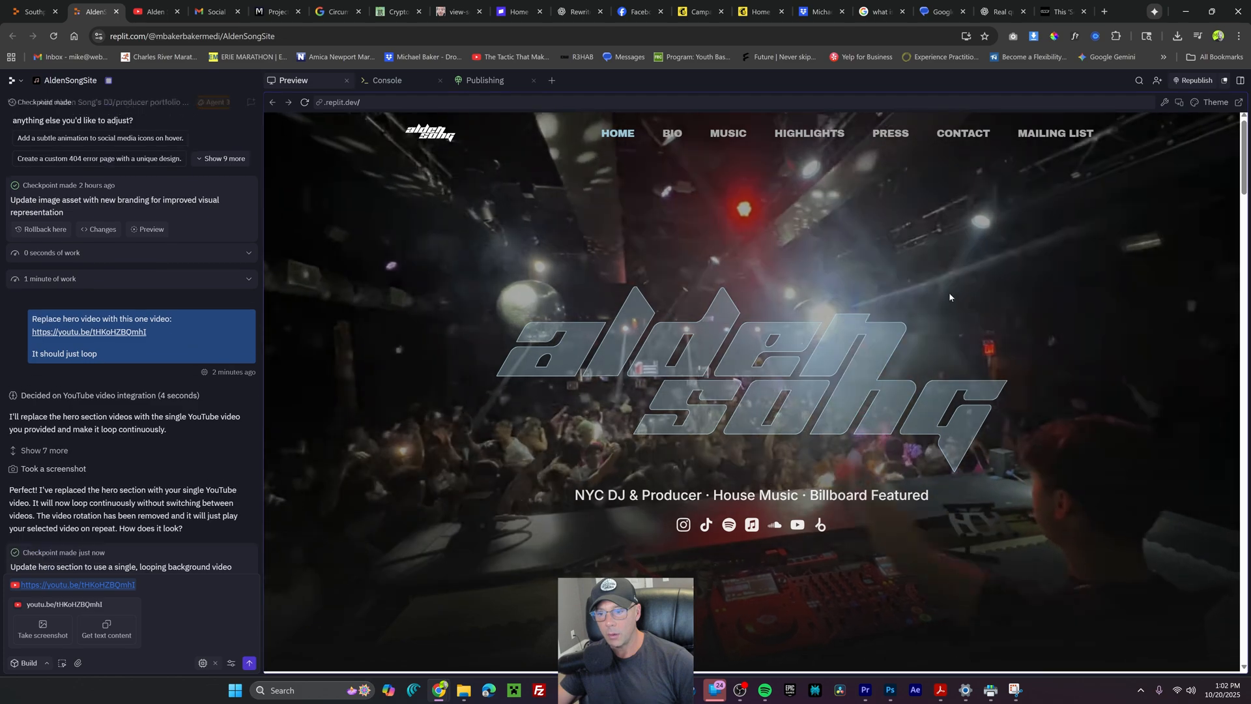
# Review the site's sections, open the release page for The Feeling's Right, and go back through Music and Press to the hero
pyautogui.scroll(-5, 946, 275)
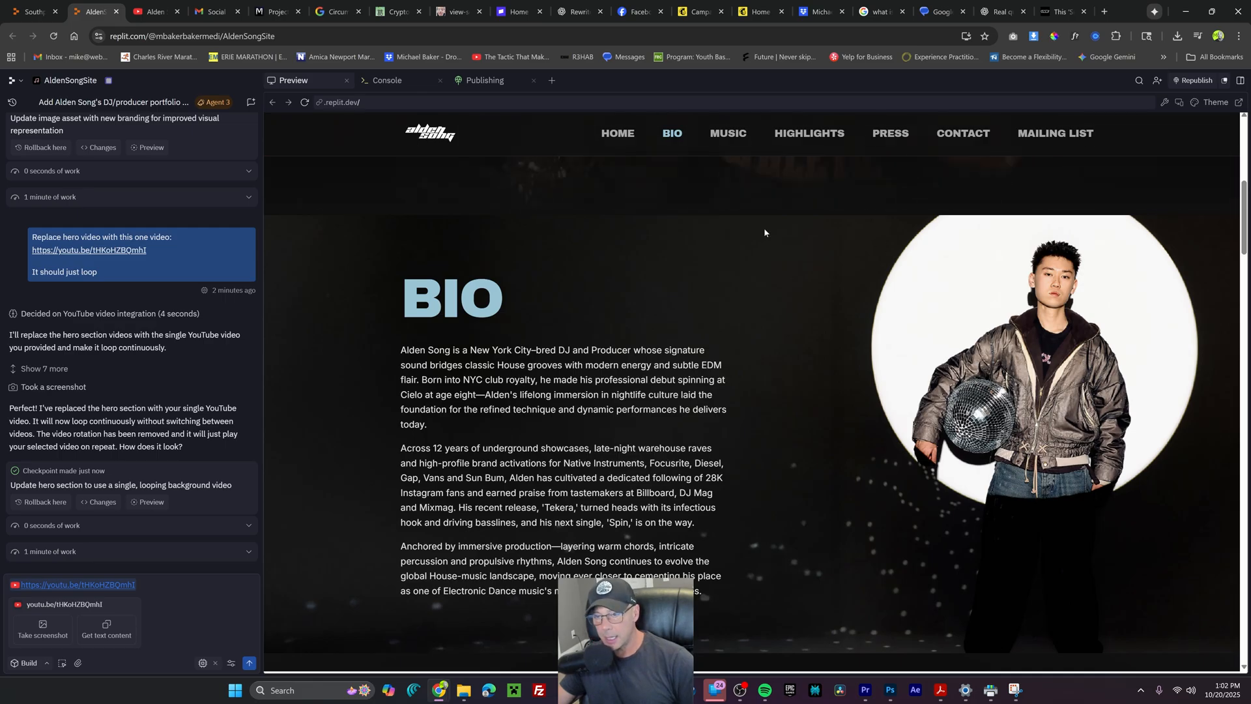
pyautogui.scroll(-10, 1115, 318)
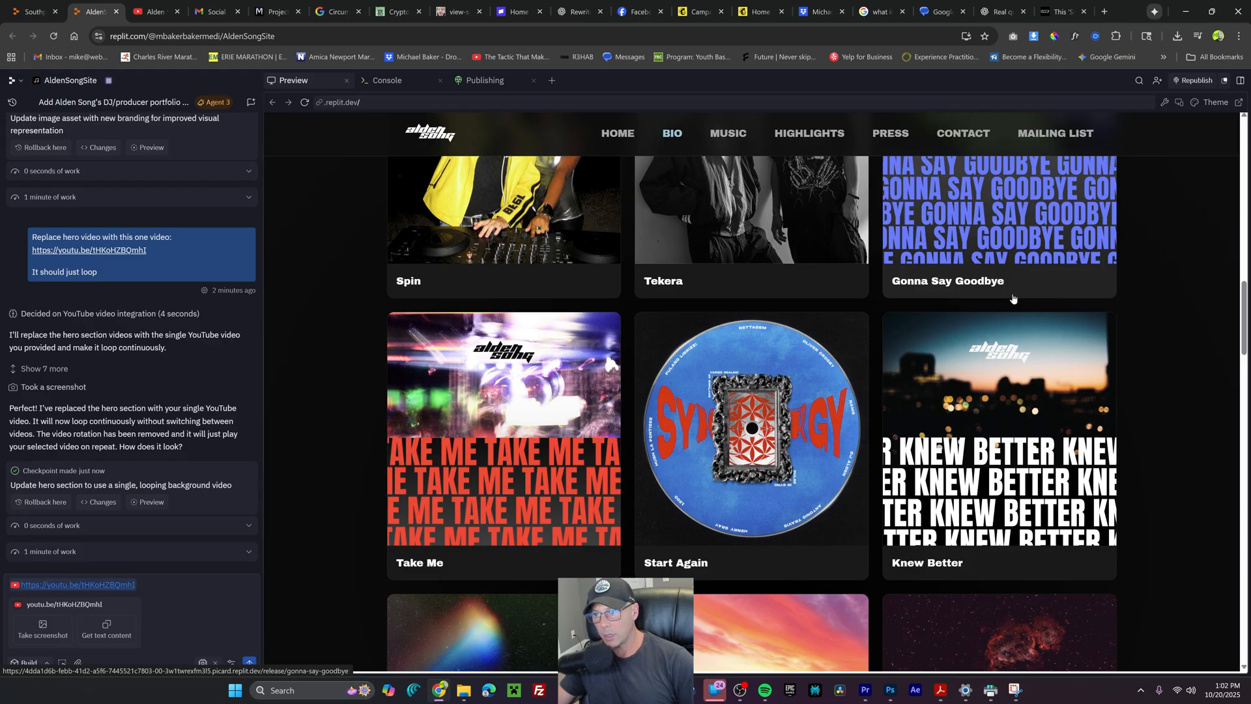
pyautogui.scroll(-5, 1013, 299)
pyautogui.click(974, 290)
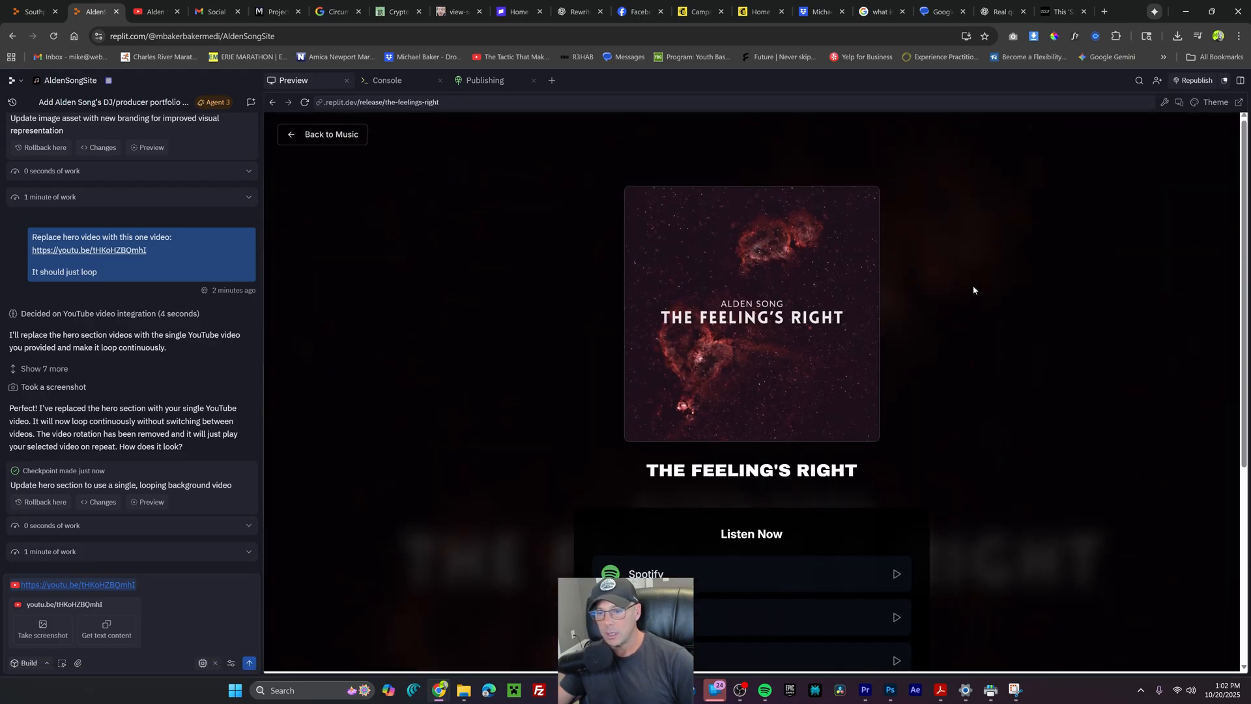
pyautogui.click(308, 133)
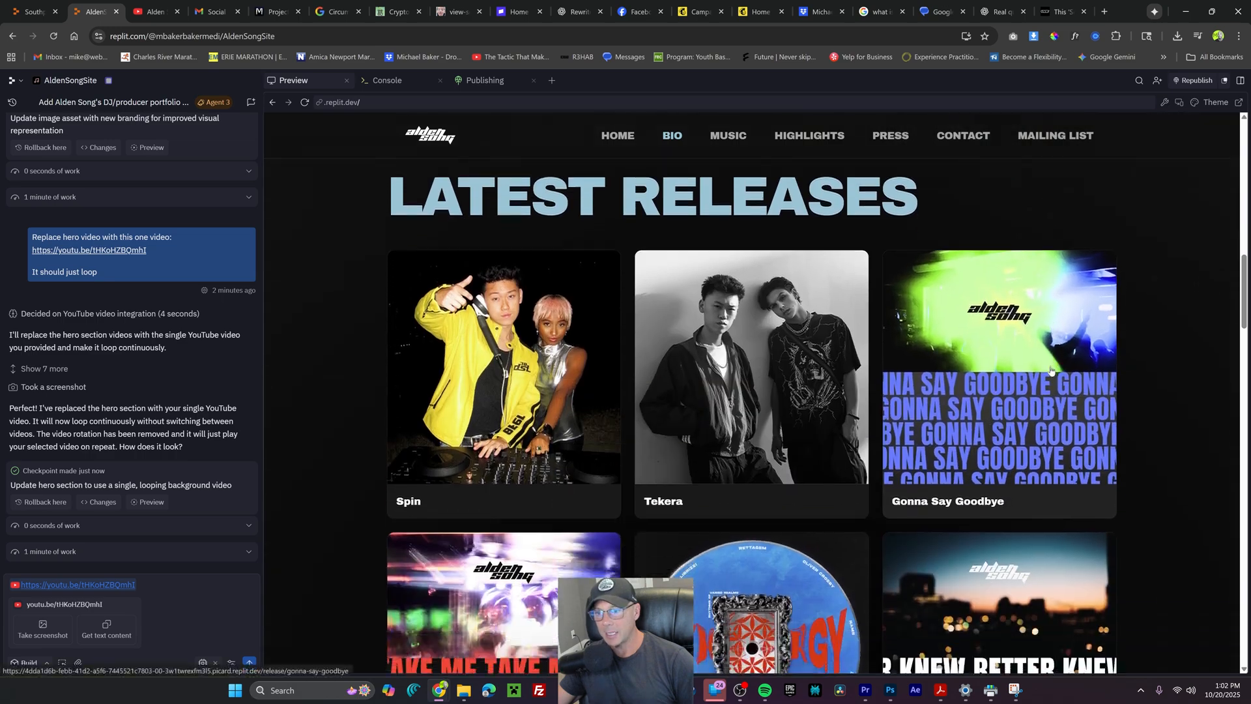
pyautogui.scroll(-10, 1064, 373)
pyautogui.scroll(-15, 1064, 372)
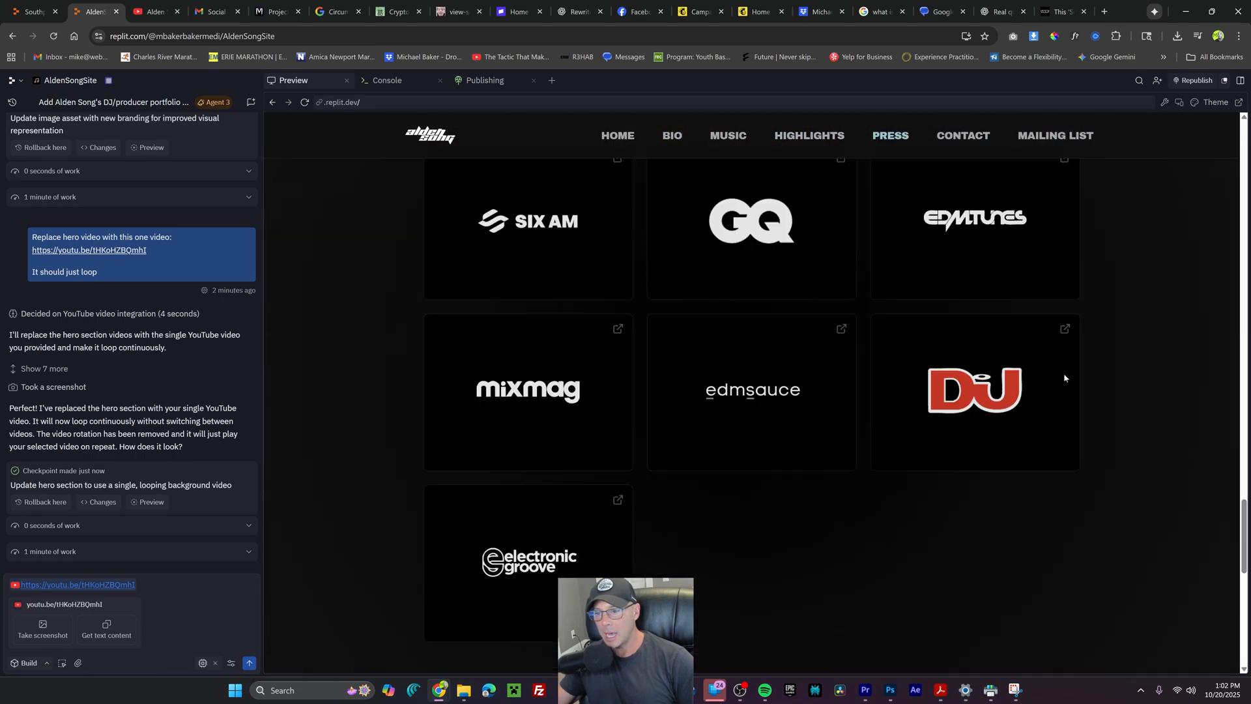
pyautogui.scroll(15, 1049, 375)
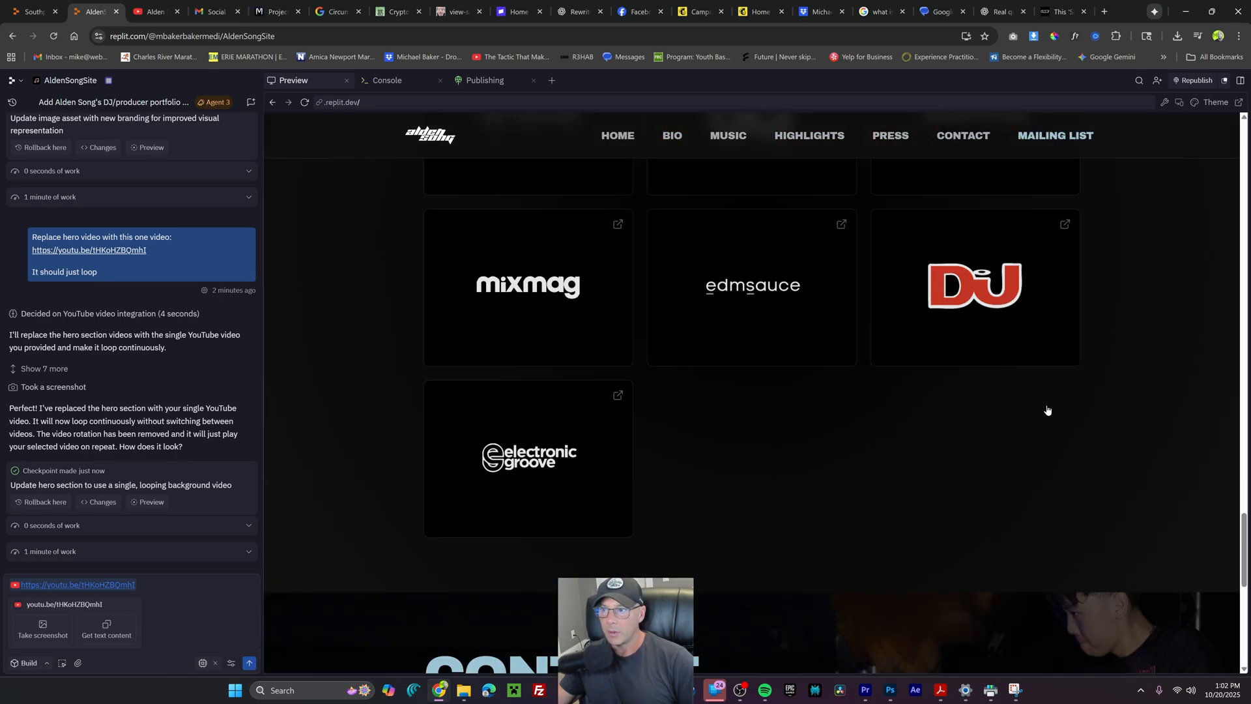
pyautogui.scroll(8, 1021, 378)
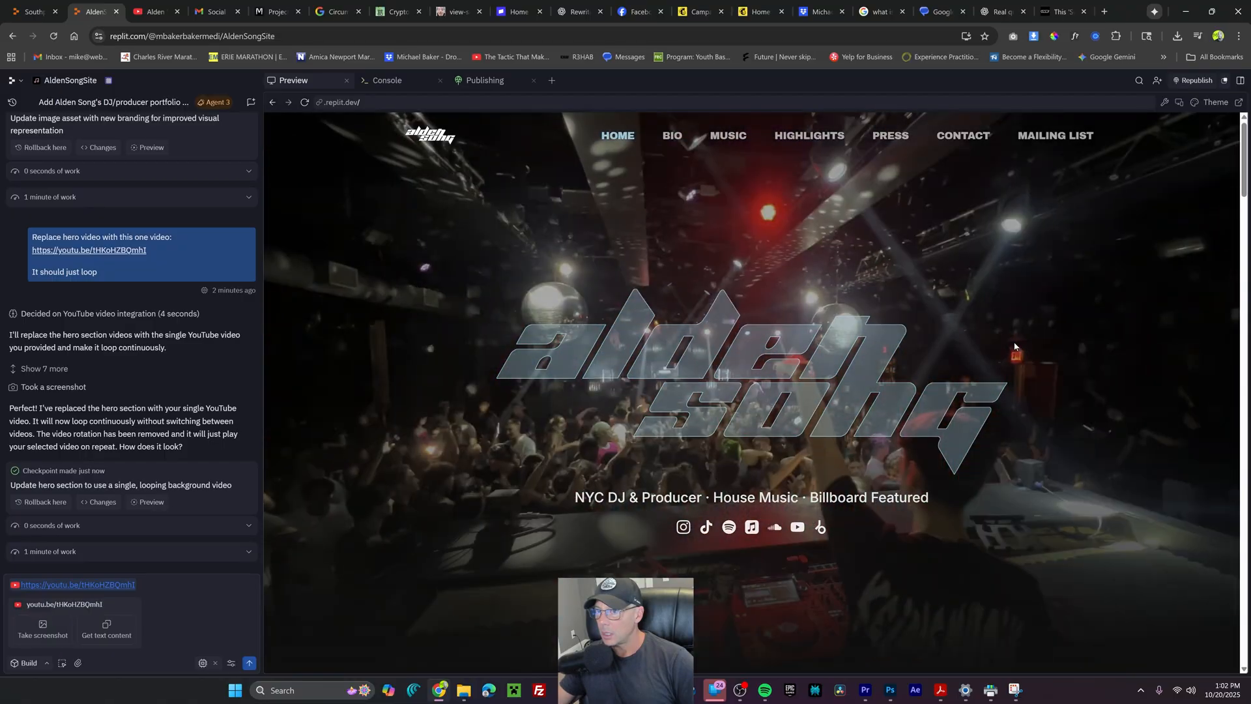